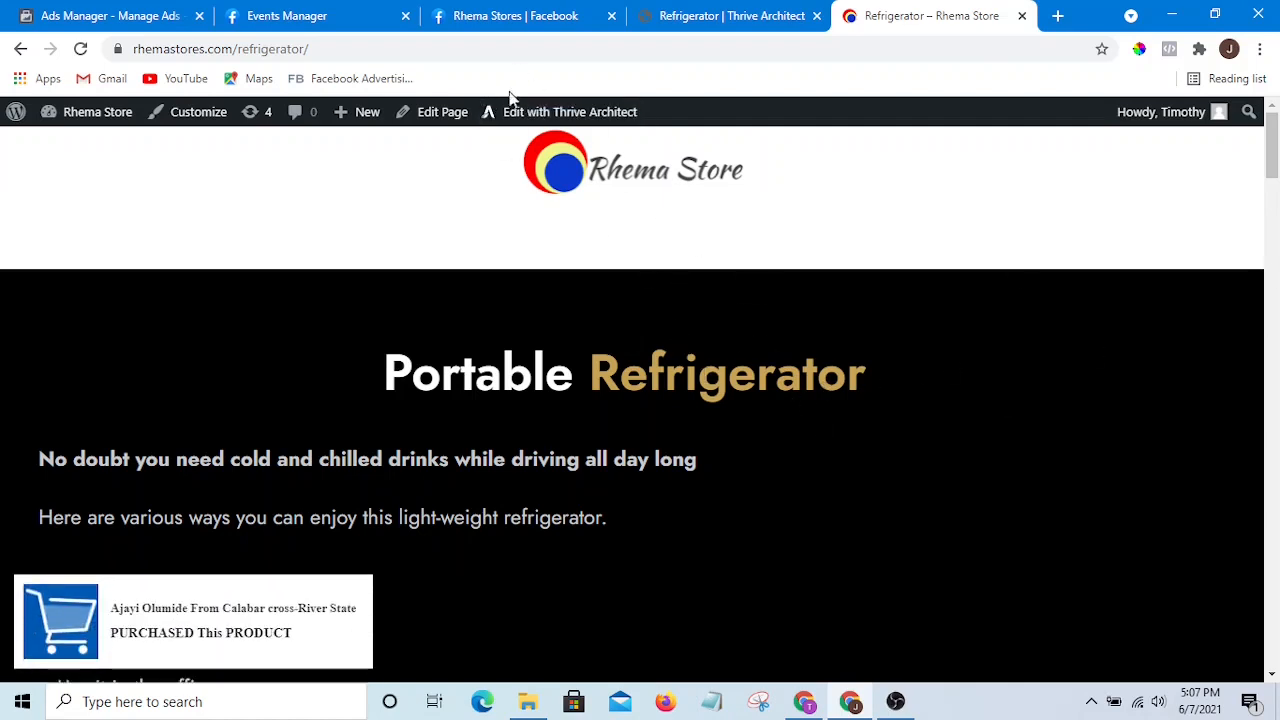
Step: Open the Refrigerator page for editing in Thrive Architect and switch to its editor
left_click(545, 117)
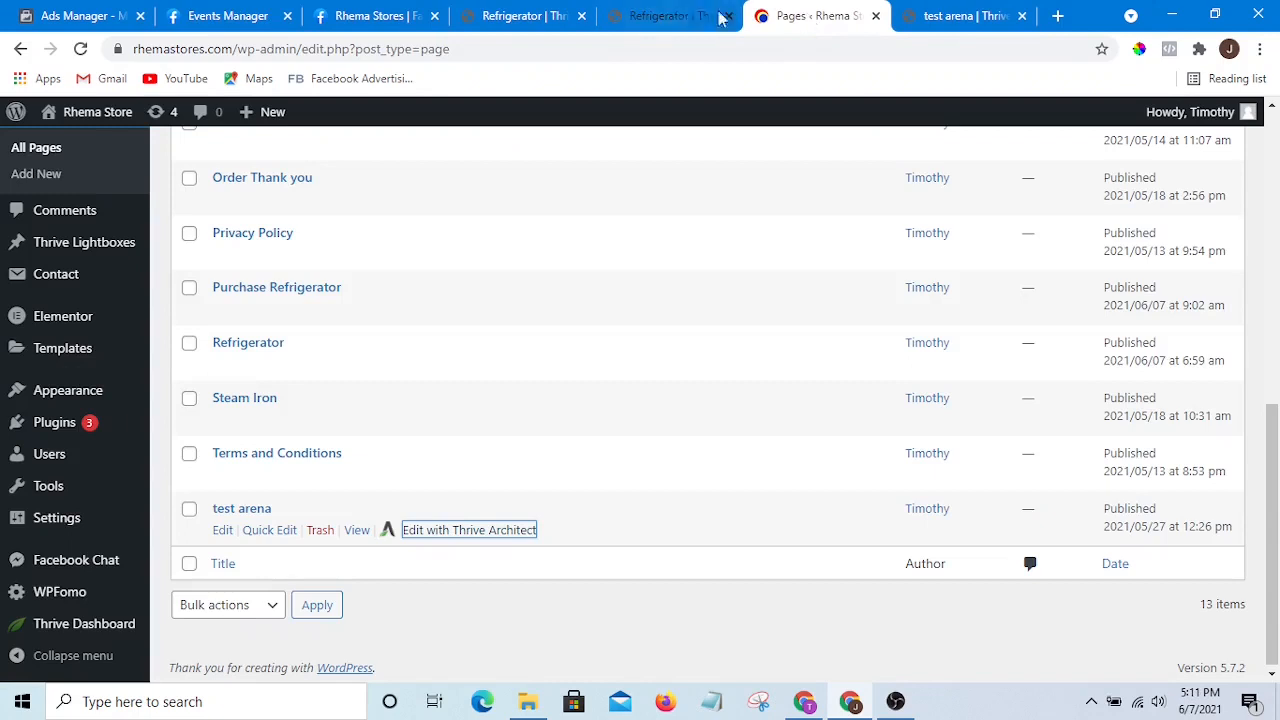
left_click(670, 16)
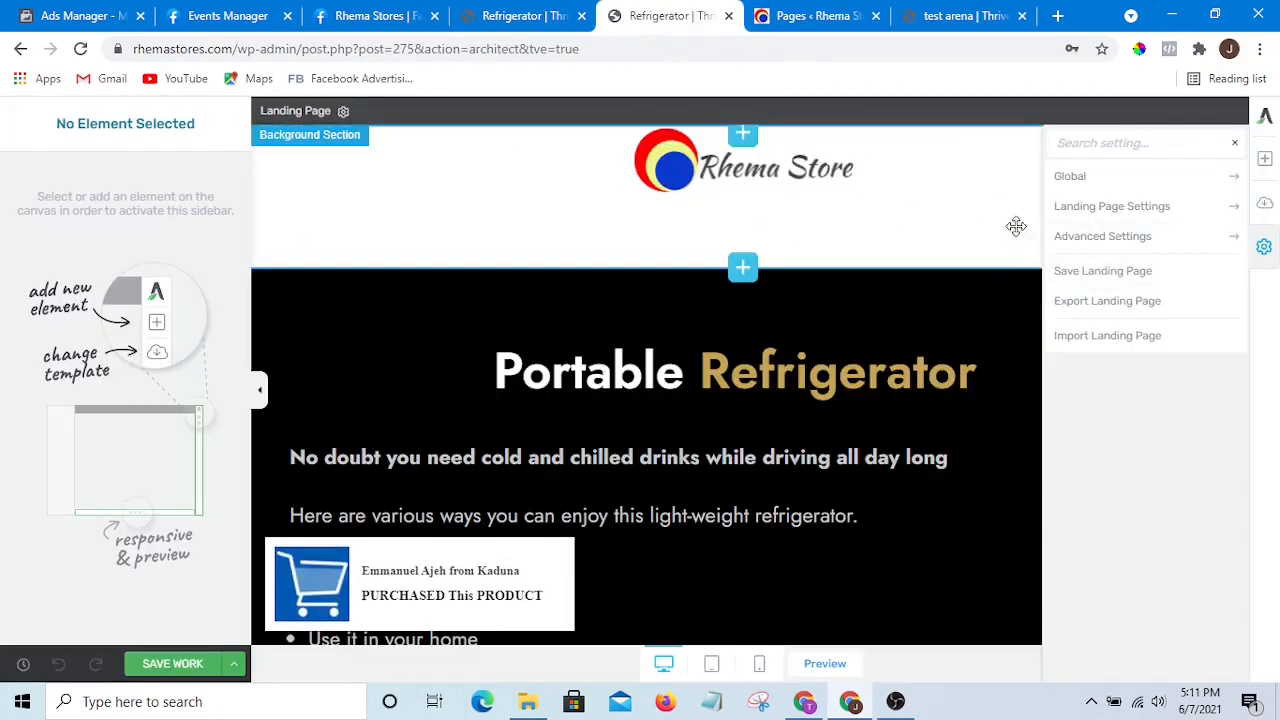
Step: Examine the logo header section and the Portable Refrigerator section of the landing page to see how they are divided
left_click(978, 187)
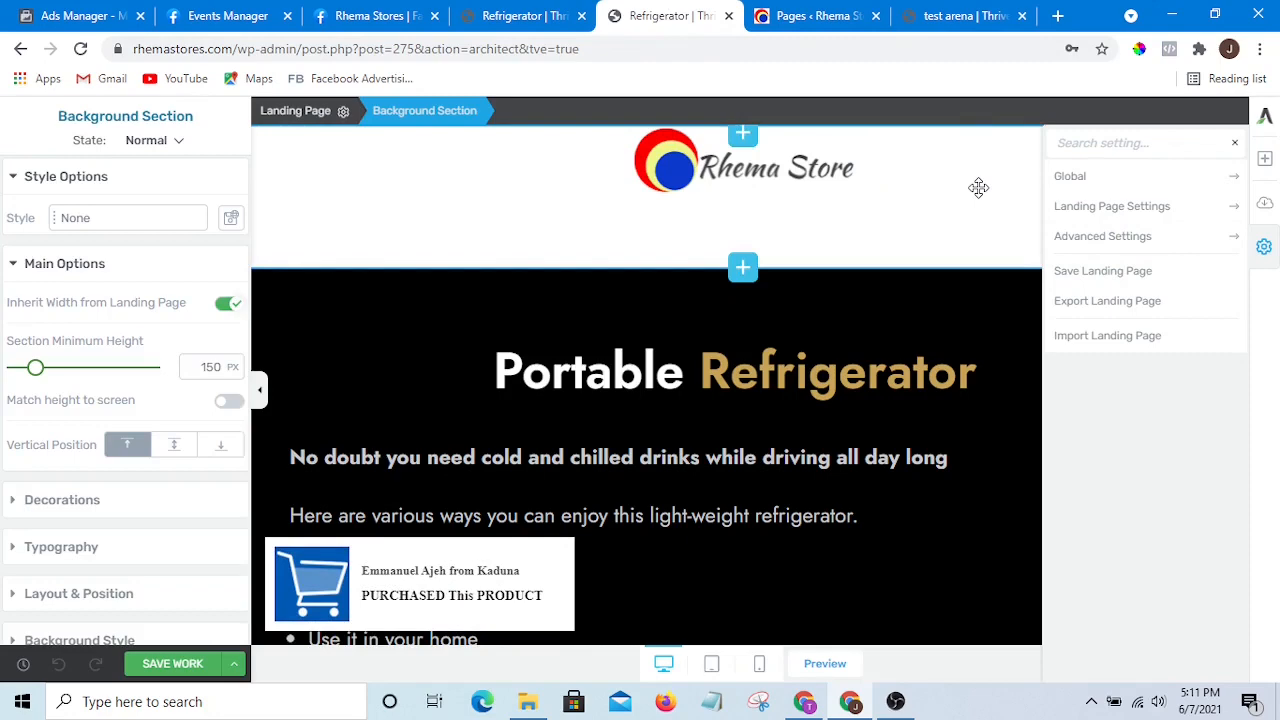
left_click(1018, 404)
scroll(691, 371, "down", 5)
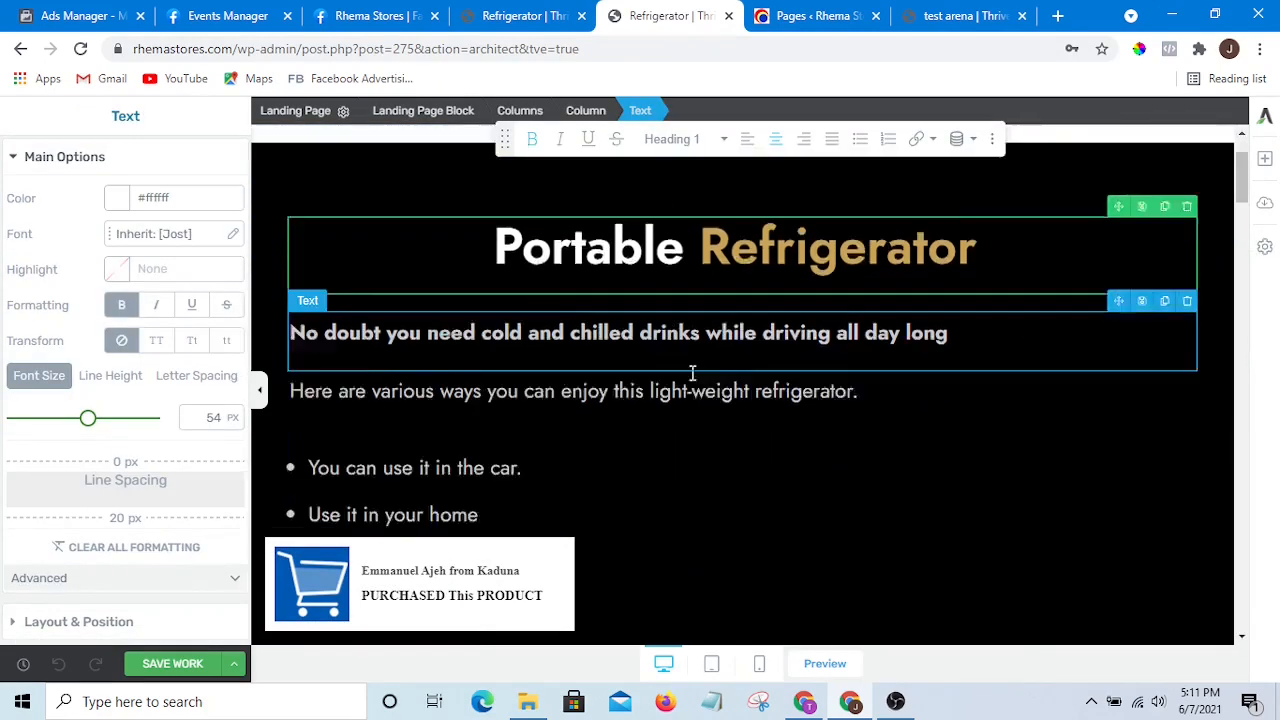
scroll(422, 432, "up", 3)
scroll(422, 432, "up", 2)
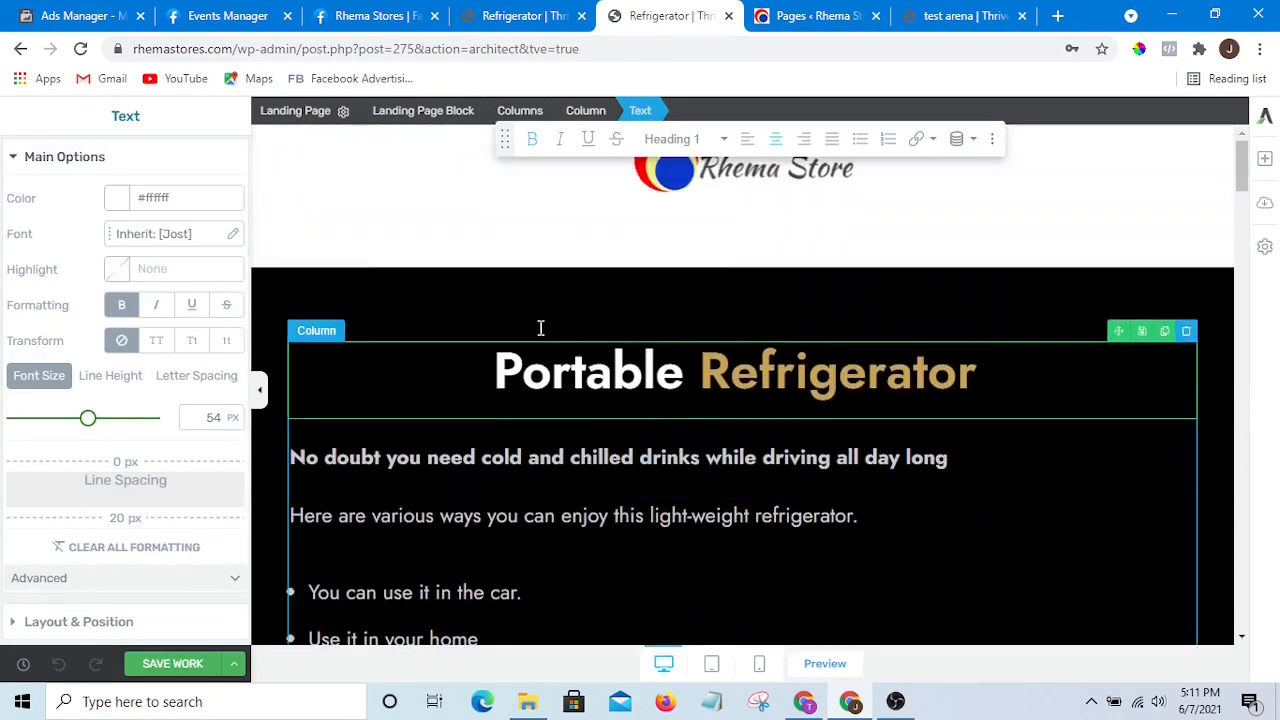
scroll(651, 503, "down", 12)
scroll(657, 516, "up", 12)
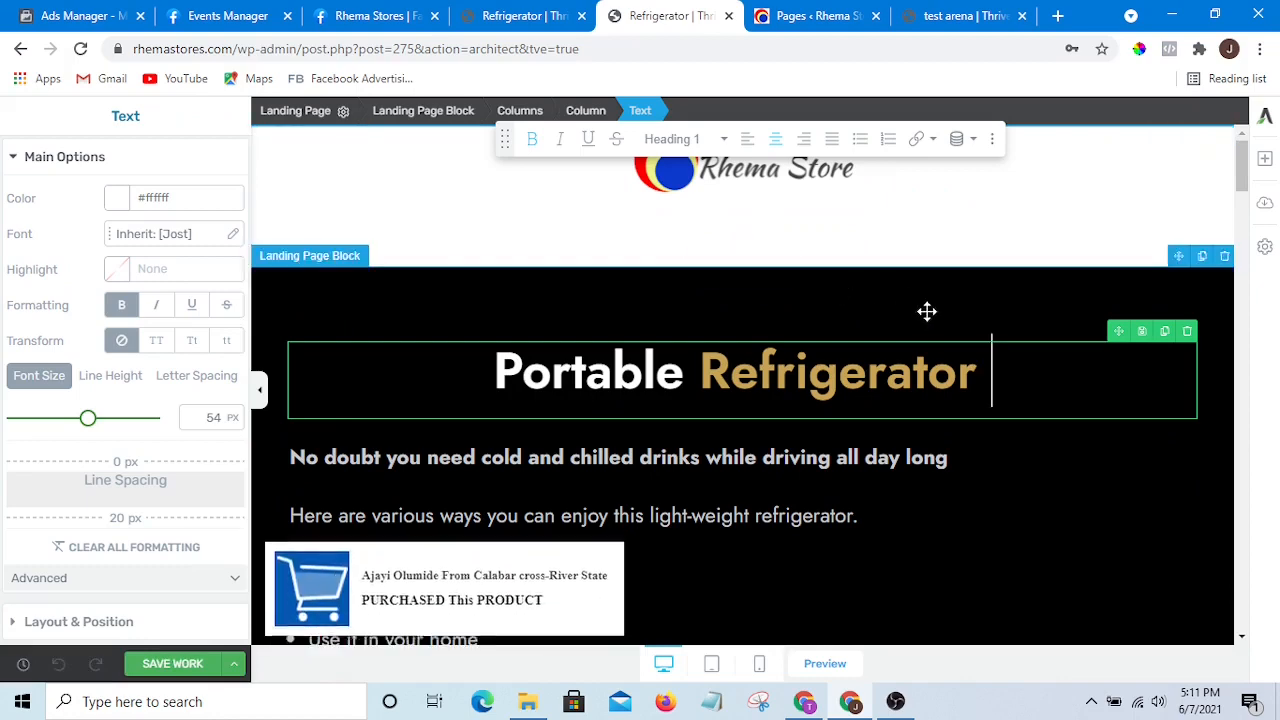
scroll(782, 331, "down", 6)
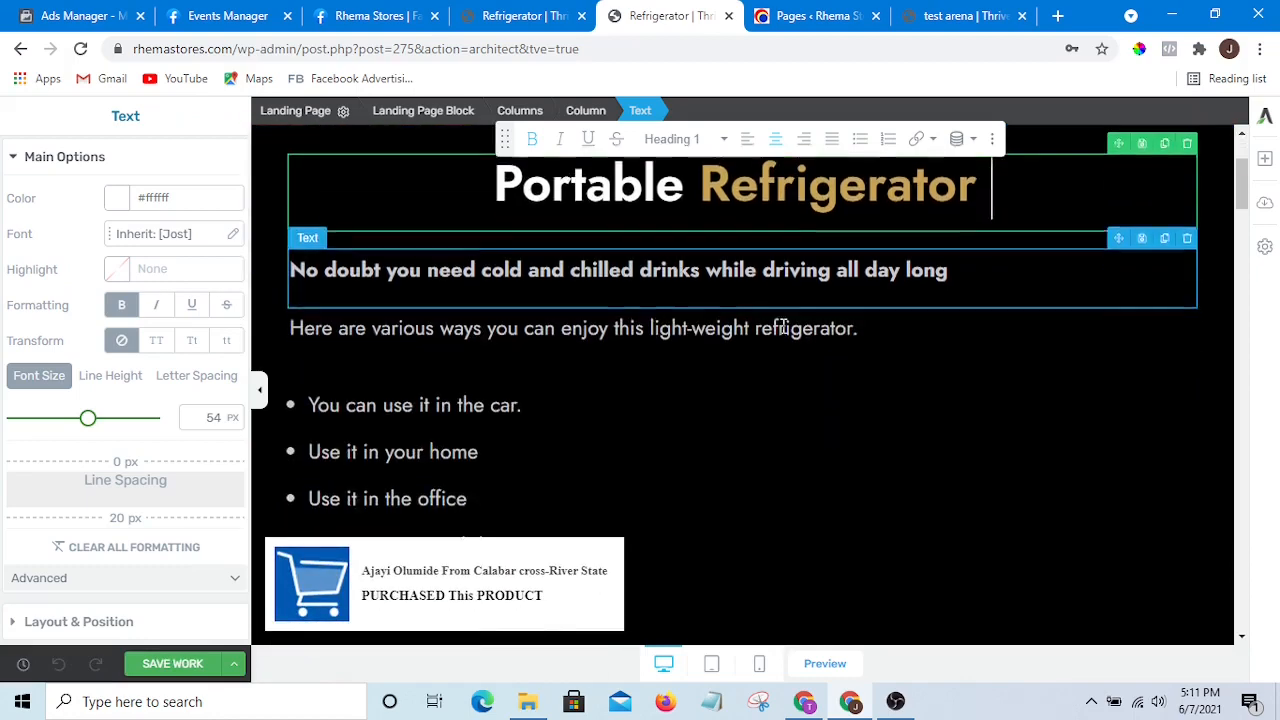
scroll(760, 330, "up", 4)
scroll(577, 295, "up", 2)
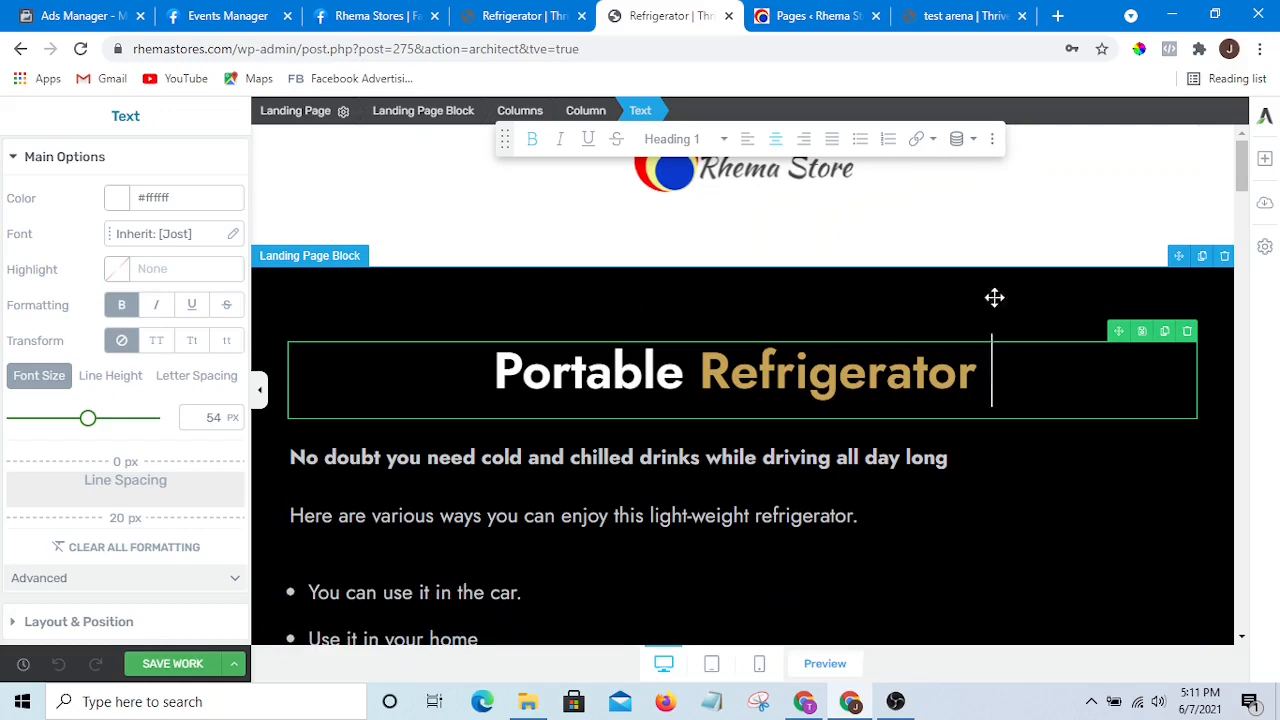
scroll(994, 297, "down", 2)
scroll(906, 306, "up", 2)
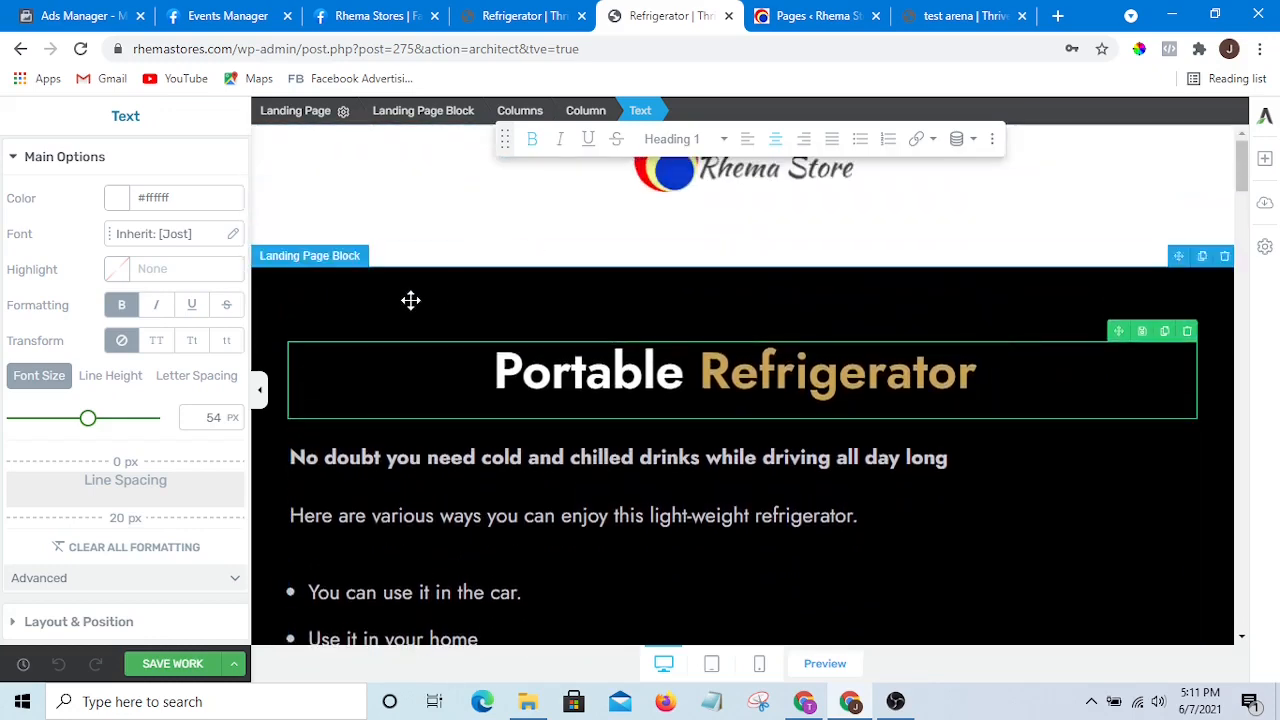
Step: Save the black Portable Refrigerator landing page block as a template named "refrigerator top"
left_click(410, 300)
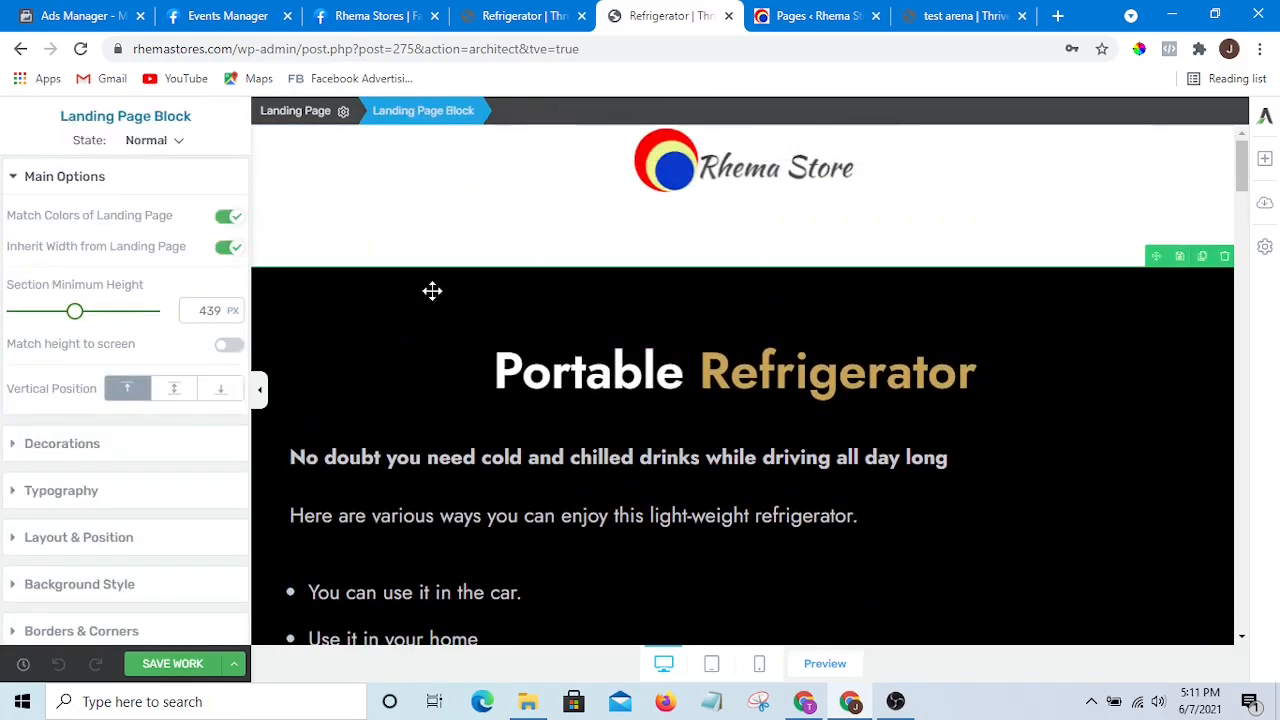
scroll(674, 286, "down", 6)
scroll(597, 323, "up", 3)
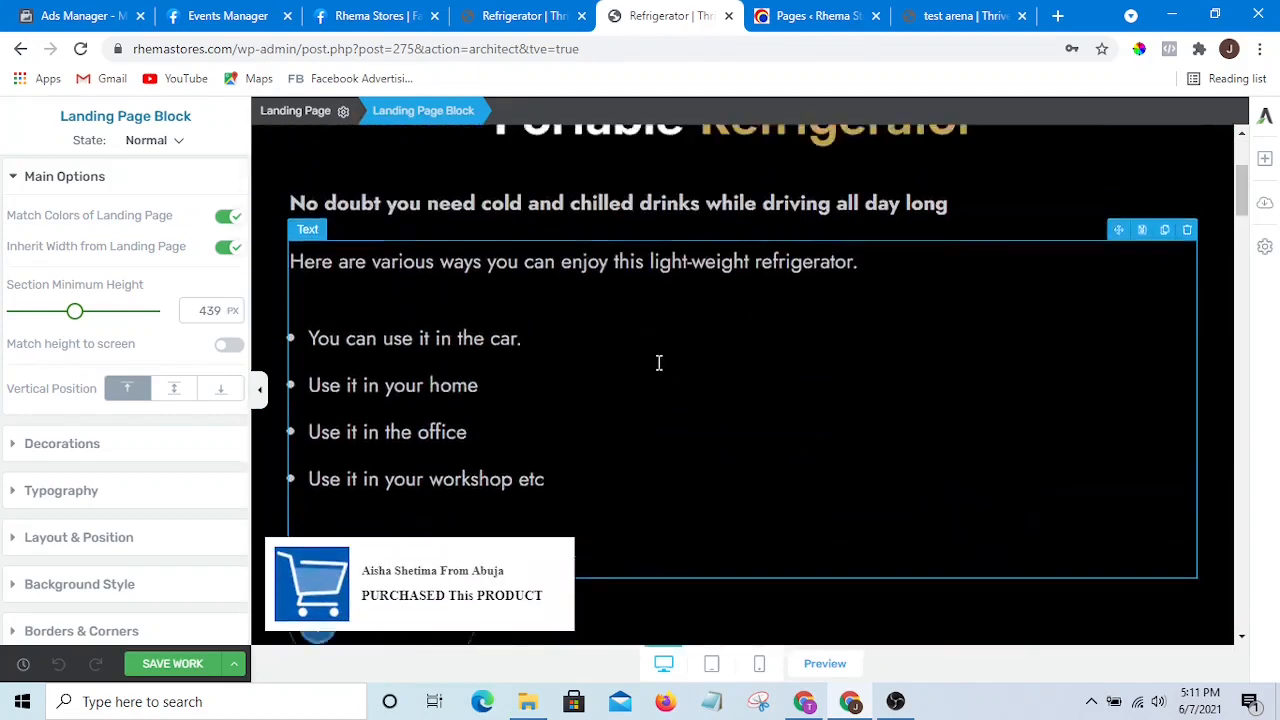
scroll(659, 362, "up", 2)
scroll(1011, 326, "down", 1)
scroll(957, 260, "up", 2)
scroll(845, 311, "down", 5)
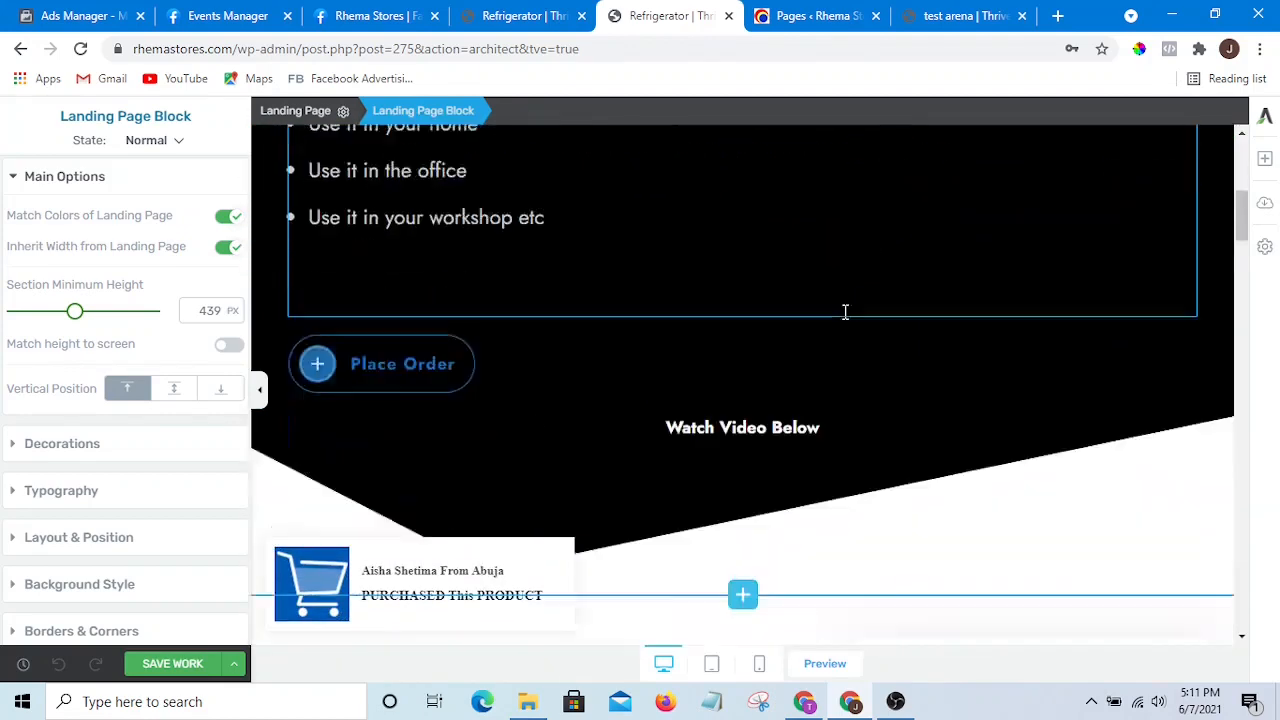
scroll(845, 311, "down", 4)
scroll(834, 366, "up", 4)
scroll(811, 357, "down", 1)
scroll(623, 406, "up", 5)
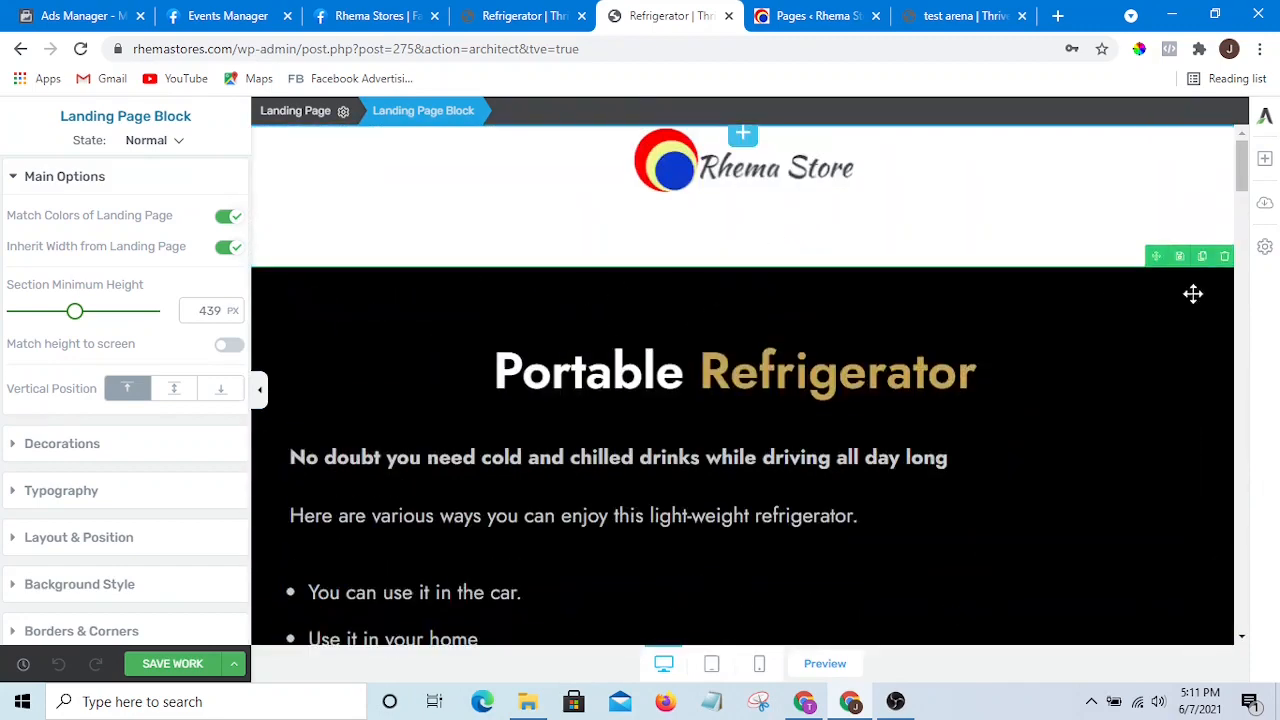
left_click(1179, 257)
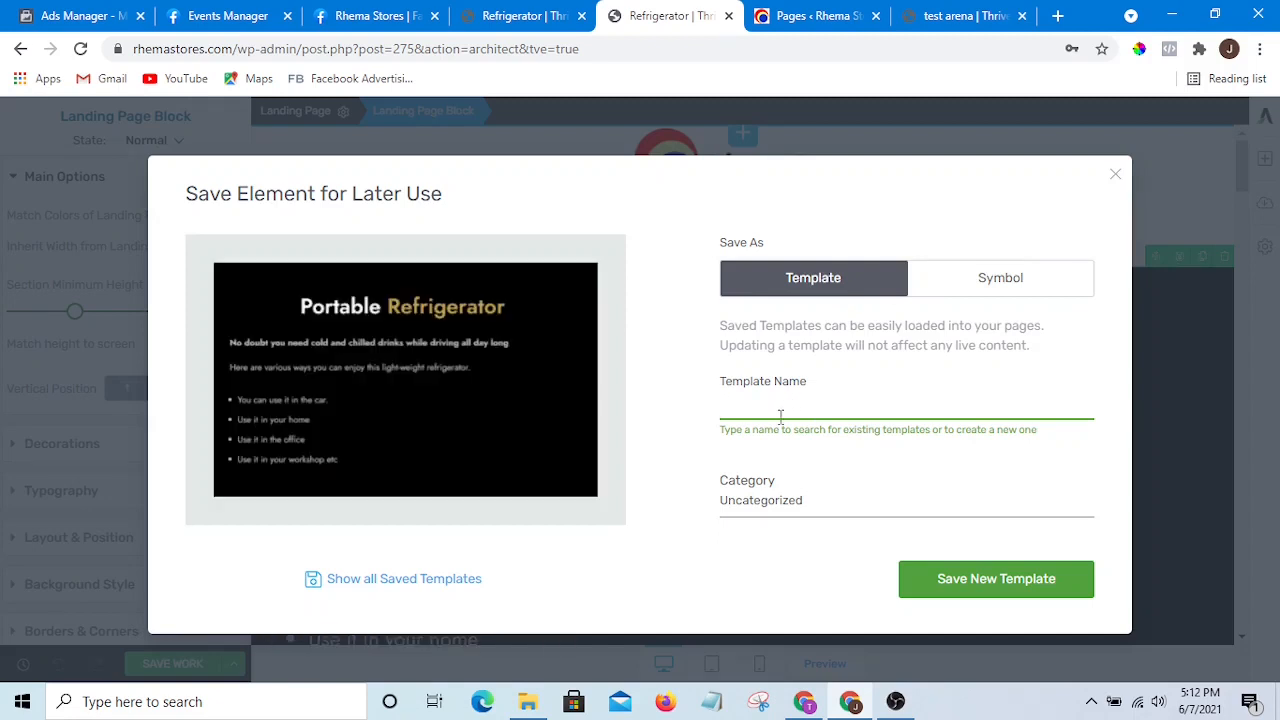
type("re")
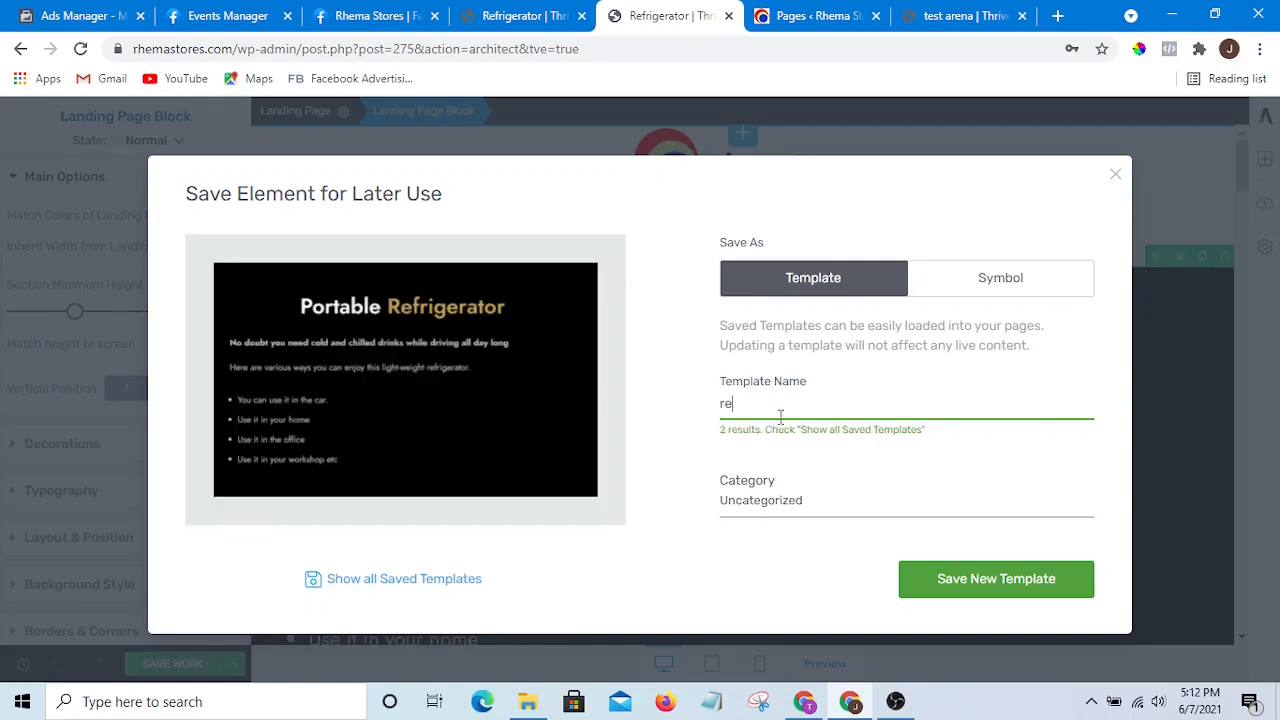
type("frigerator ")
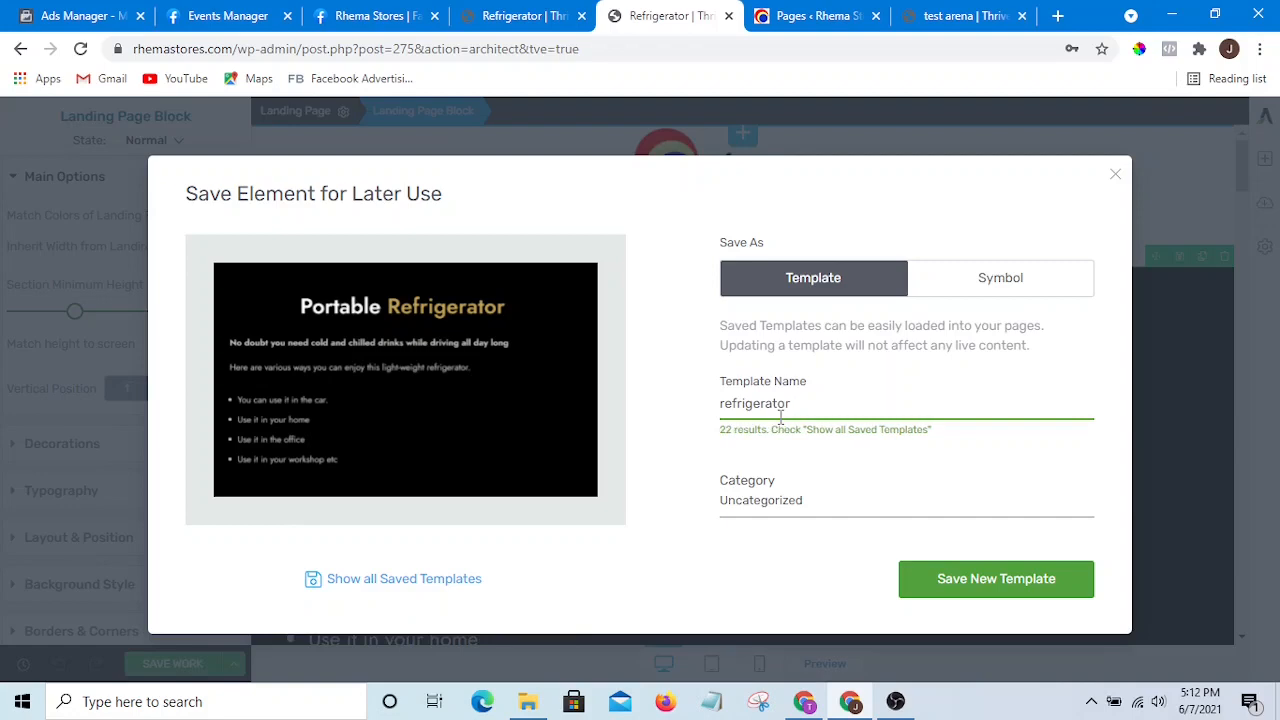
type("top")
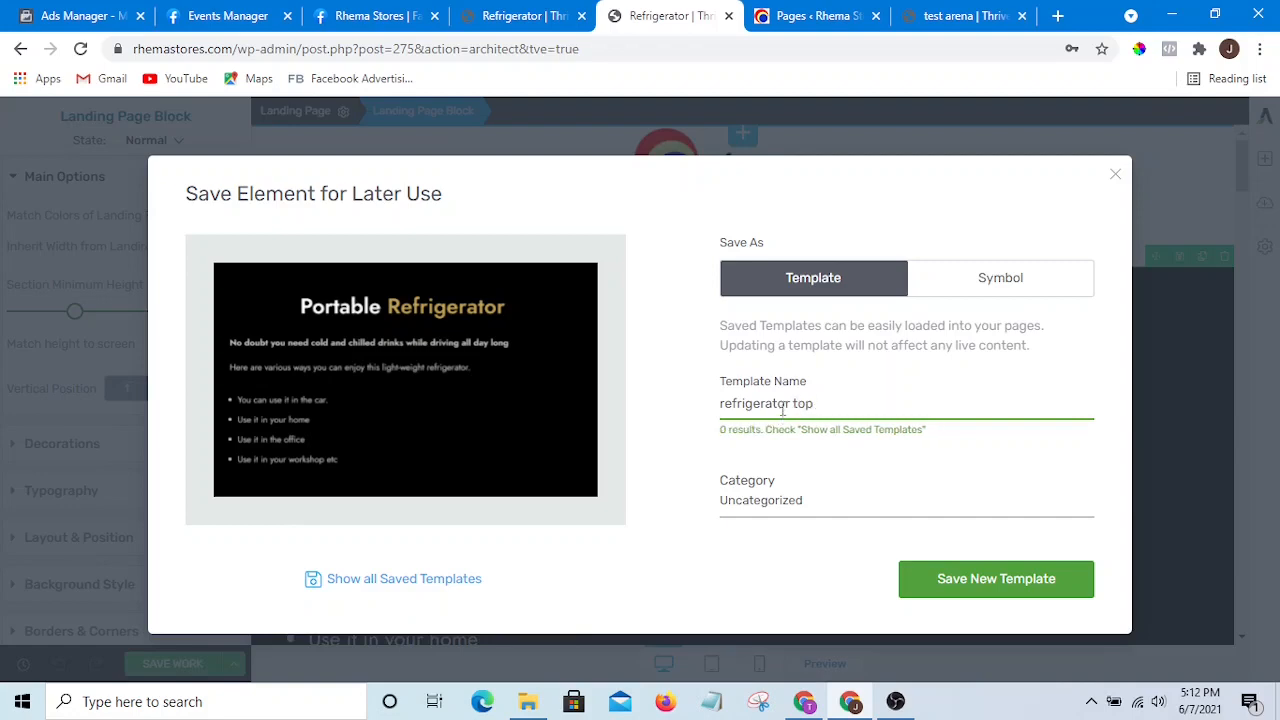
left_click(1005, 584)
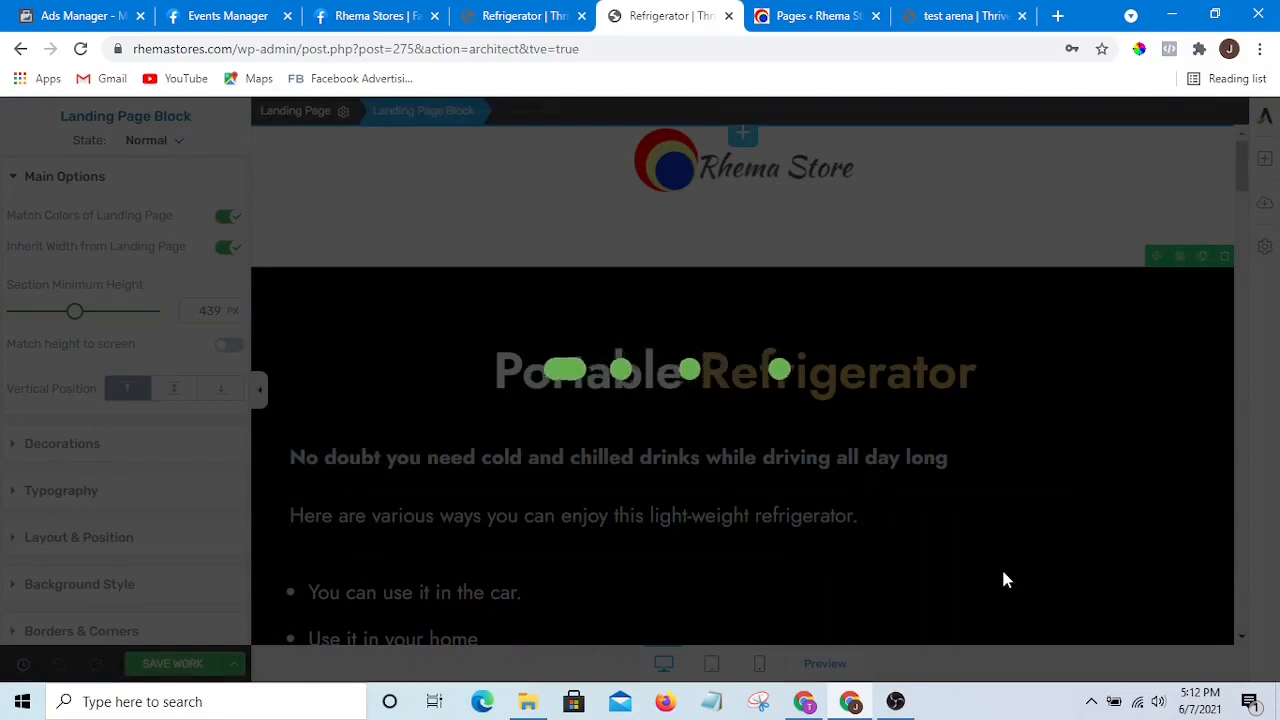
Step: Save the columns holding the refrigerator video and the Portable box as a template named "Refrigerator Video"
scroll(1010, 563, "down", 8)
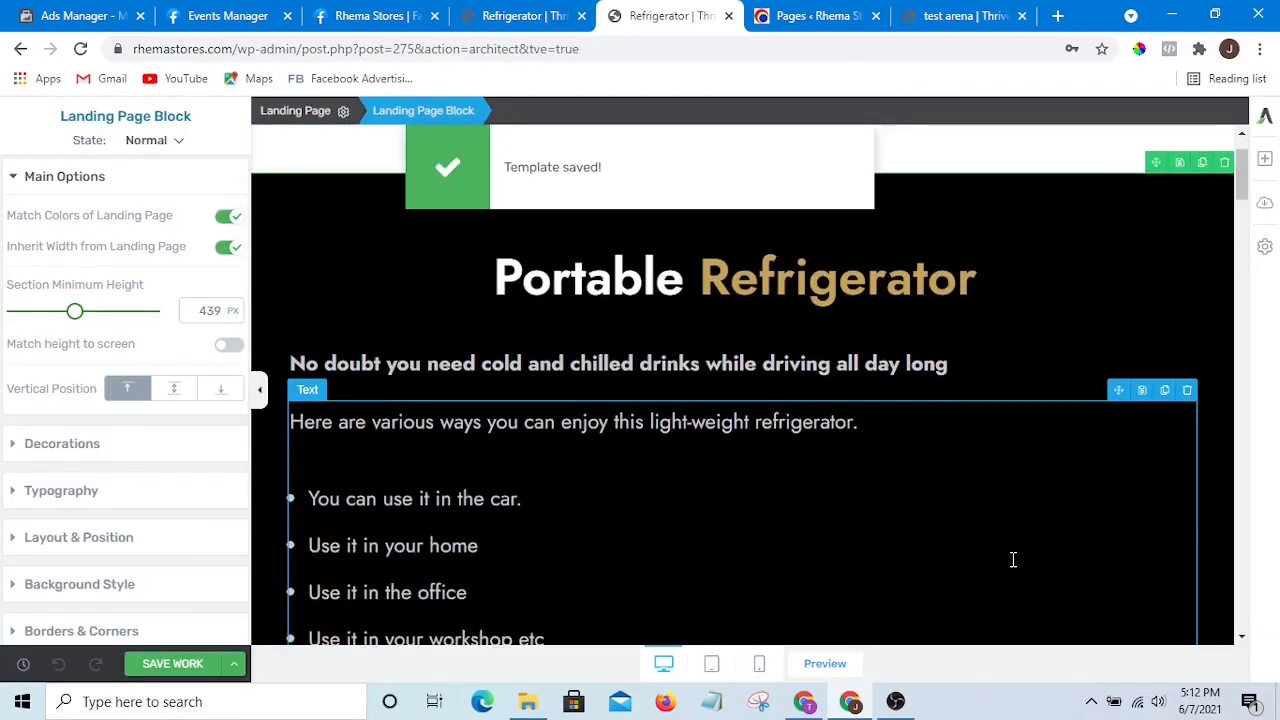
scroll(918, 543, "down", 3)
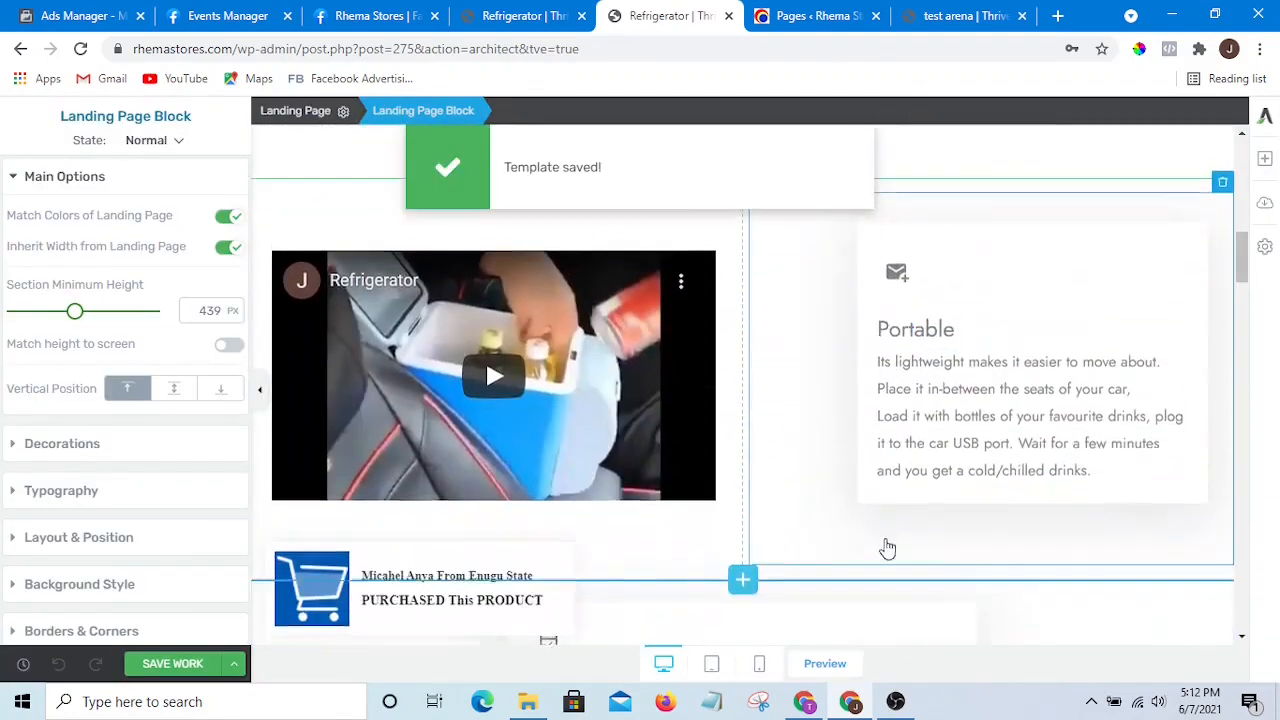
scroll(774, 590, "up", 1)
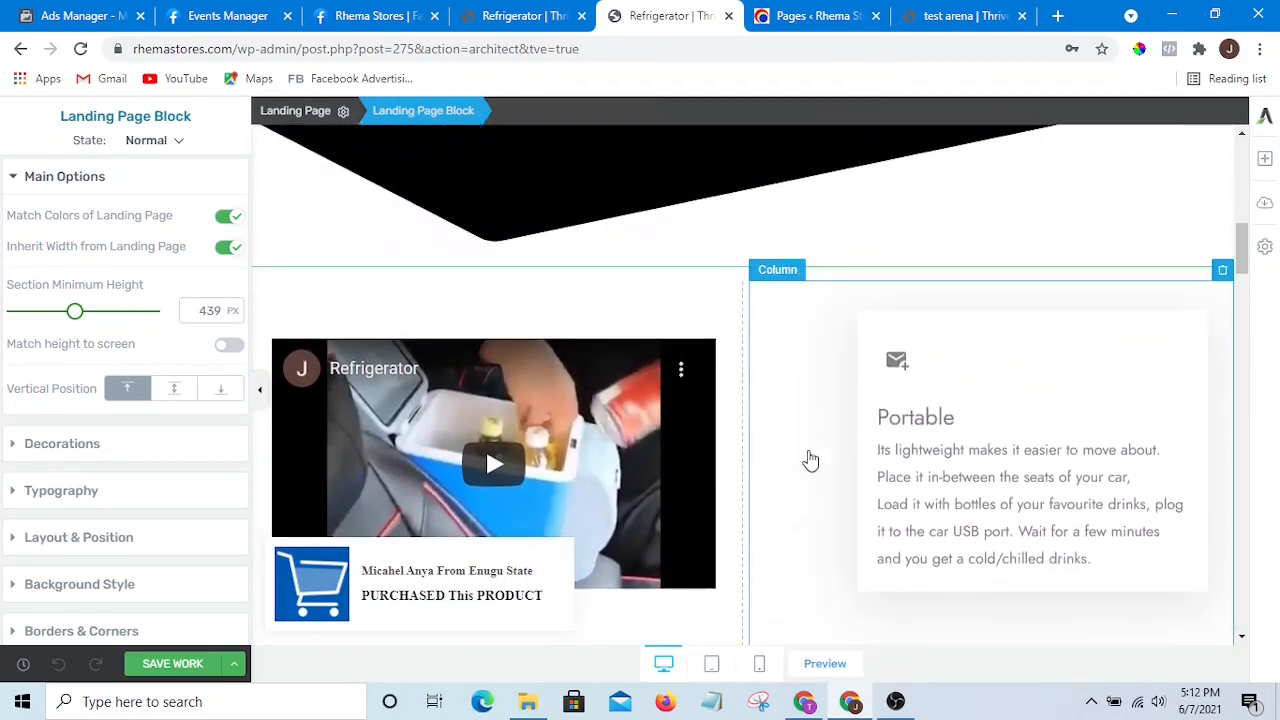
left_click(567, 267)
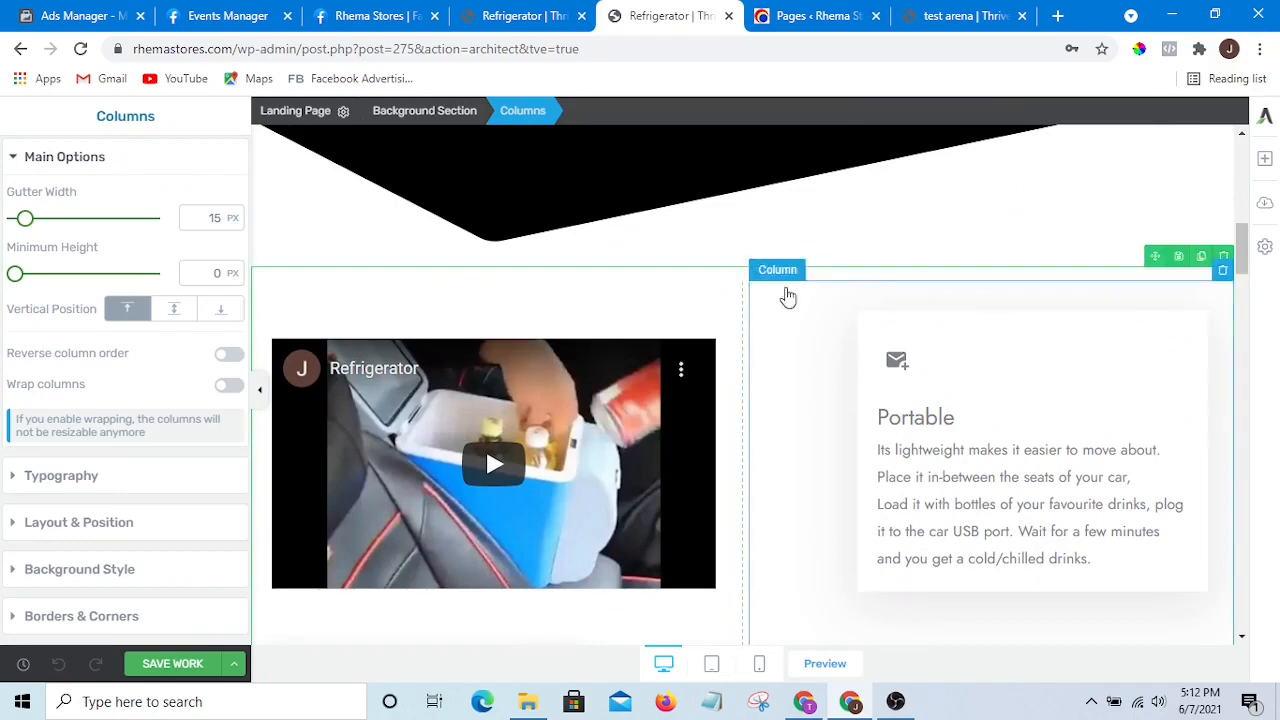
left_click(569, 266)
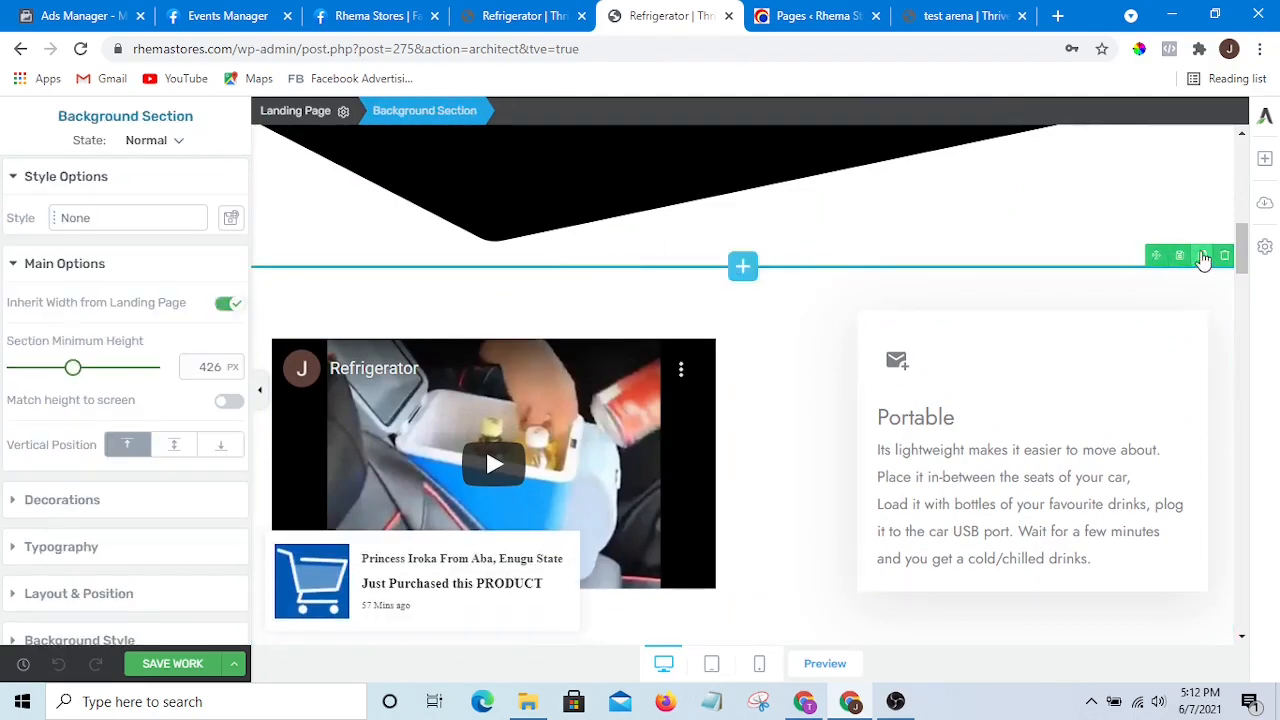
scroll(1200, 255, "down", 4)
scroll(1195, 250, "up", 6)
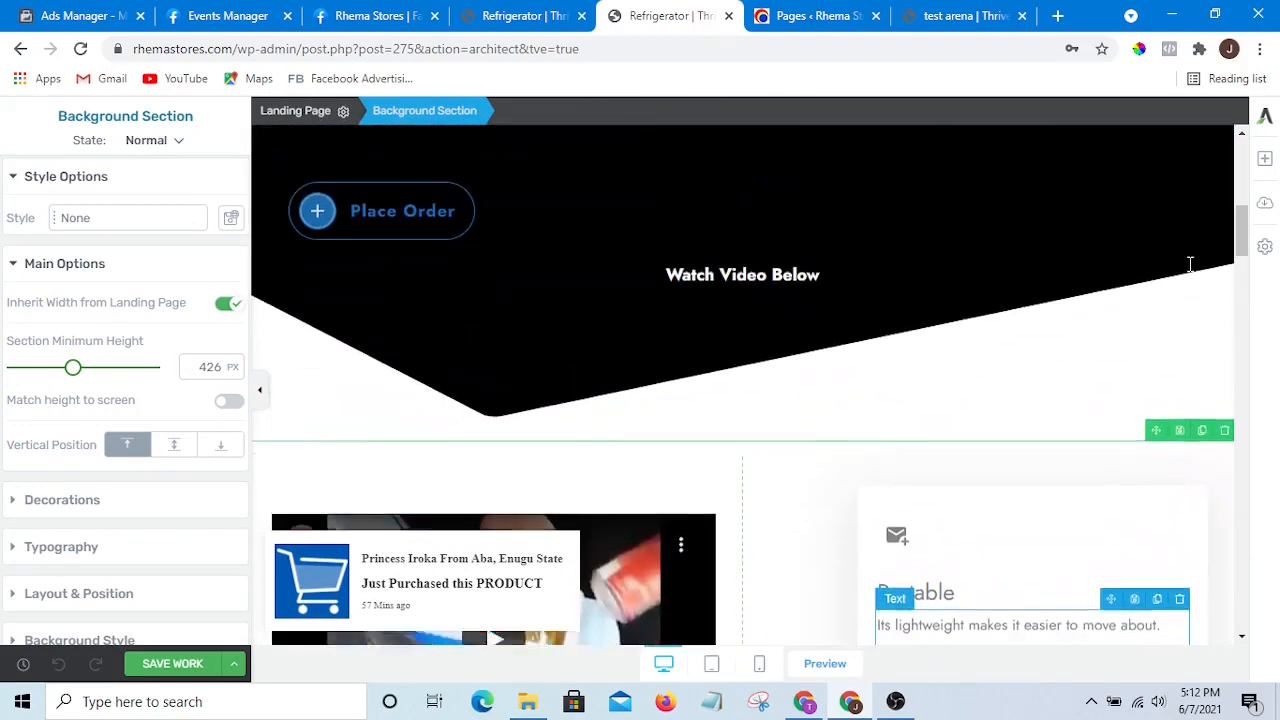
scroll(1165, 405, "down", 1)
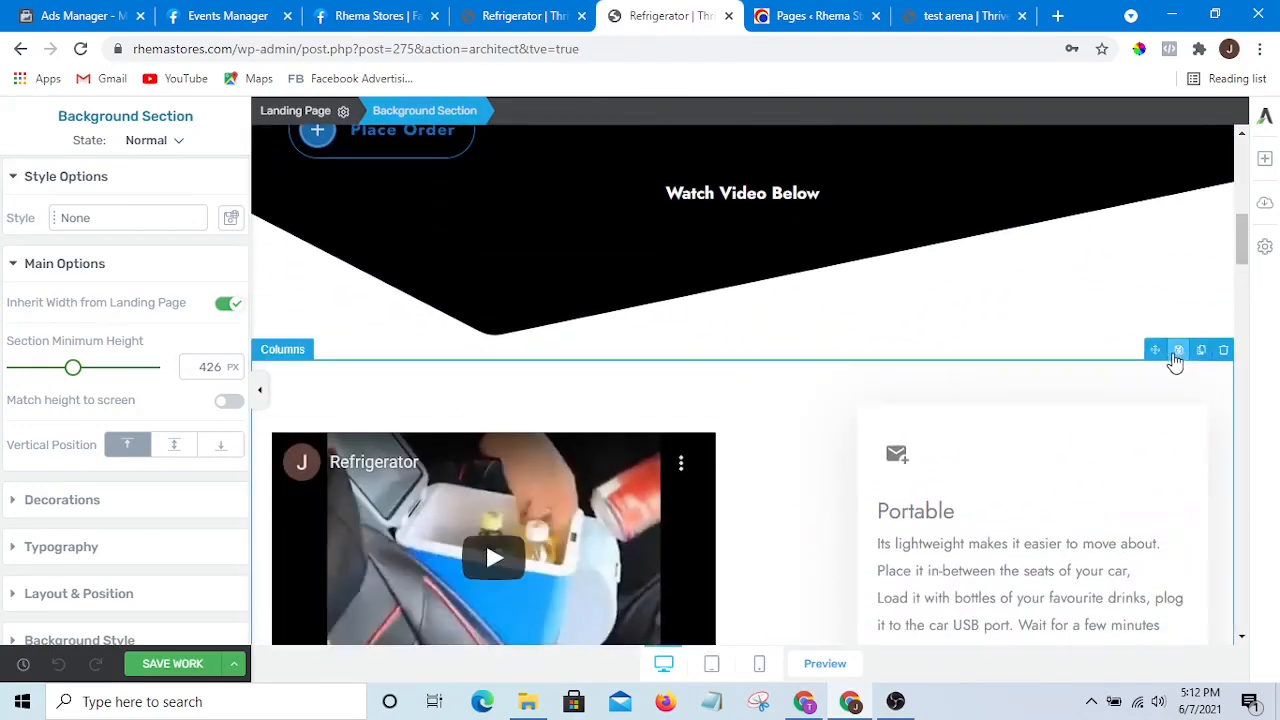
left_click(1177, 350)
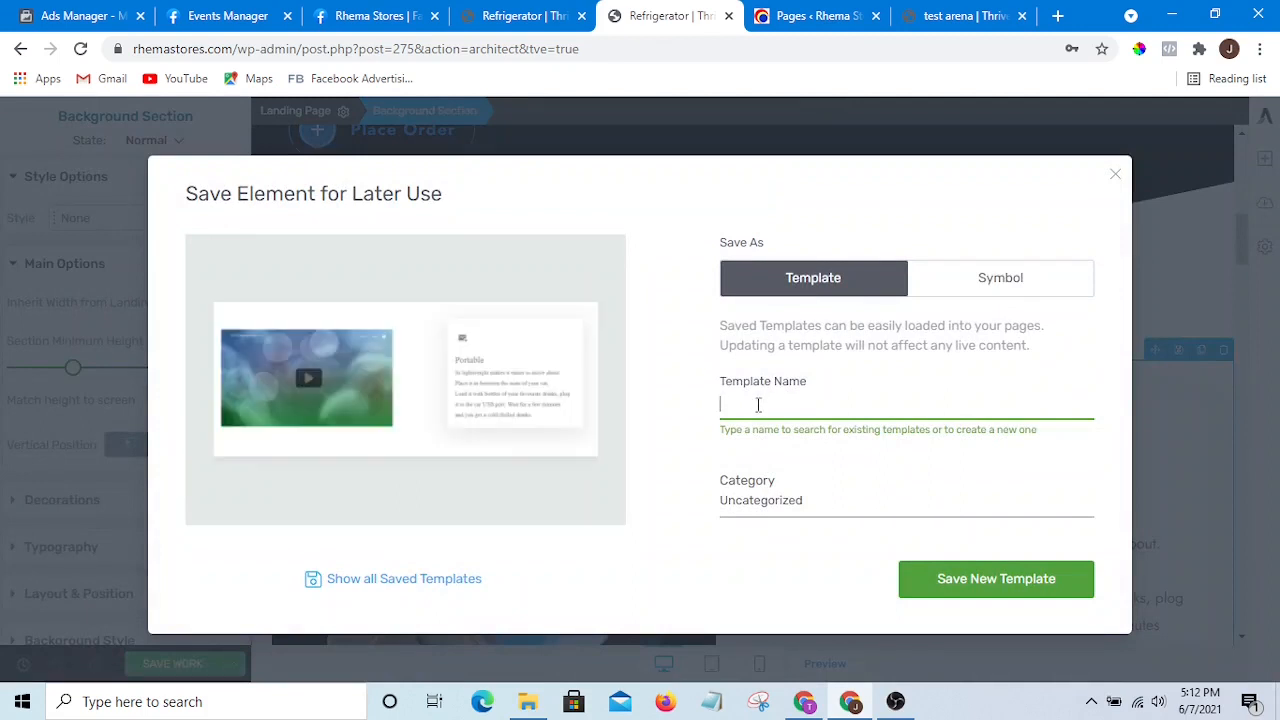
left_click(758, 405)
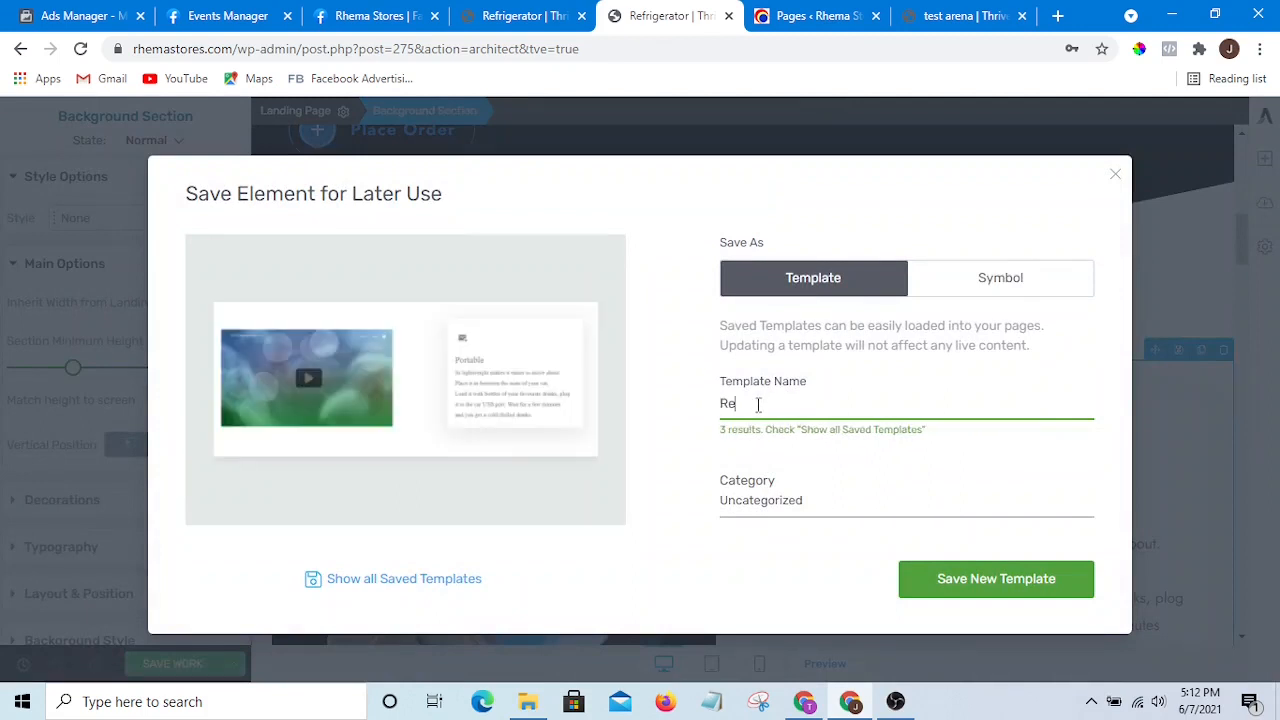
type("Refri")
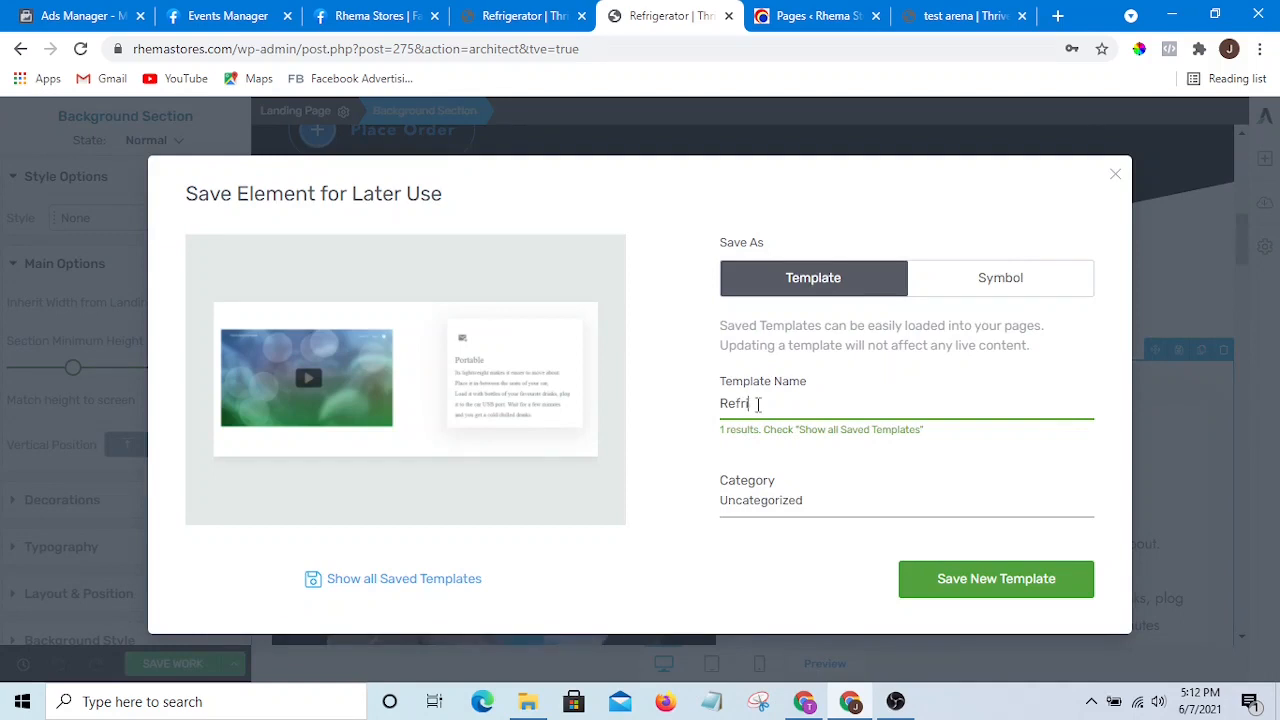
type("gerator ")
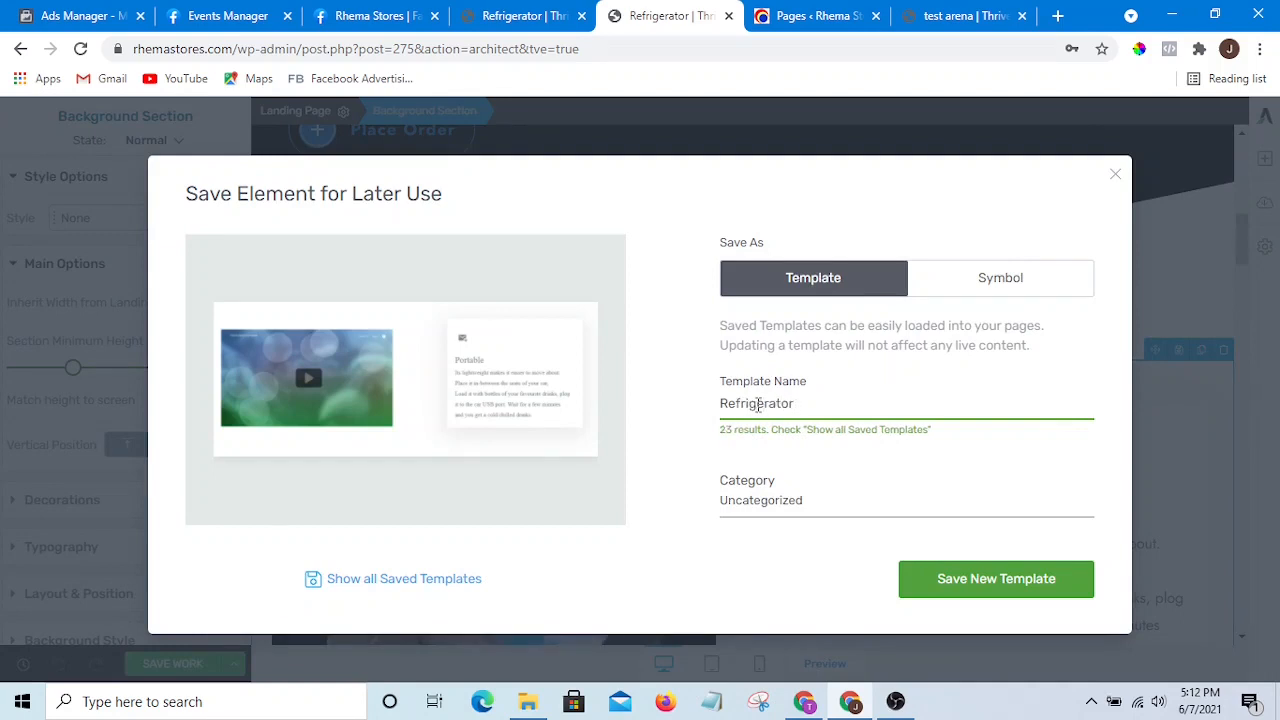
type("Video")
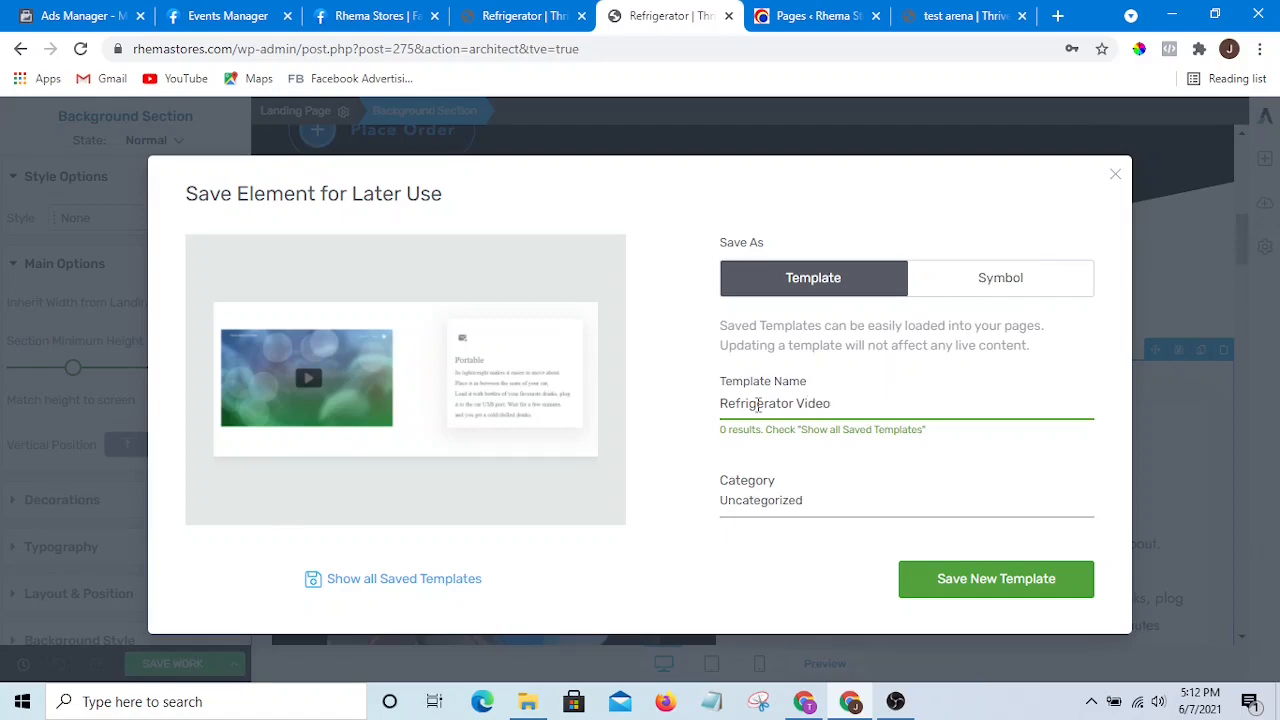
left_click(950, 584)
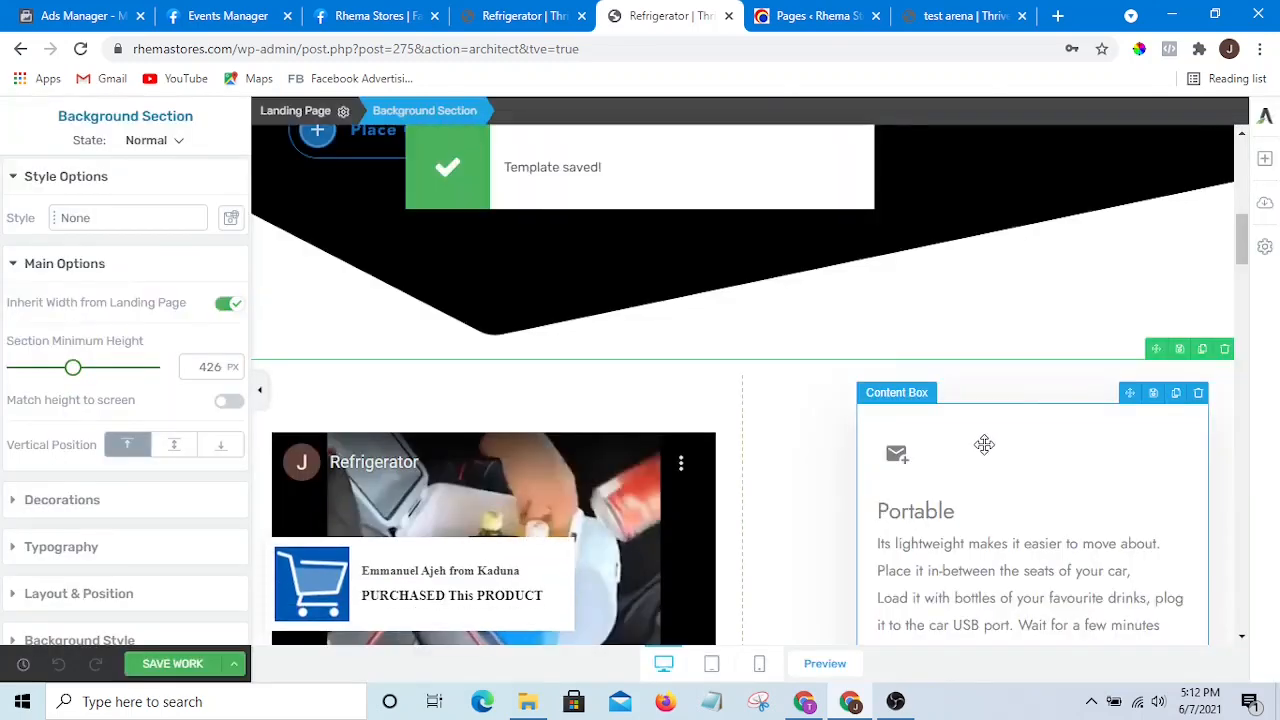
Step: Save the landing page block holding the Free Delivery and Speedy Delivery boxes as a template named "Refrigerator B"
scroll(984, 444, "down", 6)
scroll(914, 481, "up", 4)
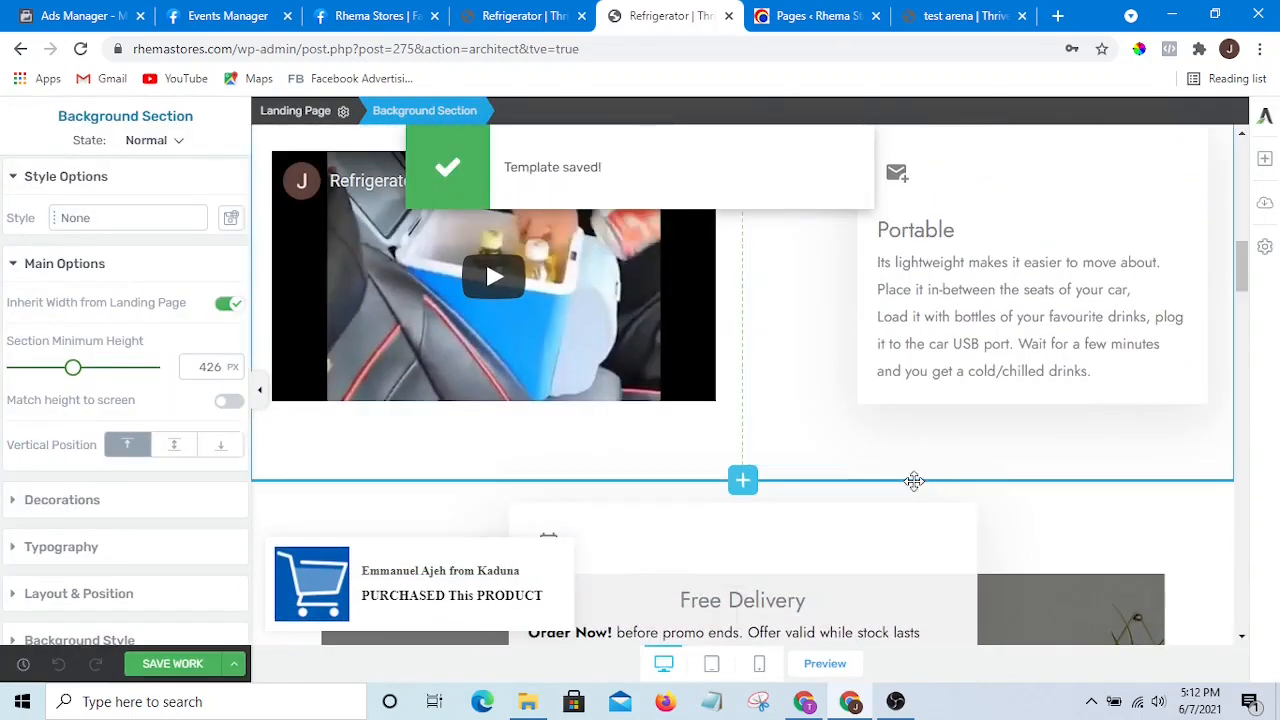
scroll(914, 481, "down", 2)
scroll(797, 457, "up", 2)
scroll(797, 471, "down", 2)
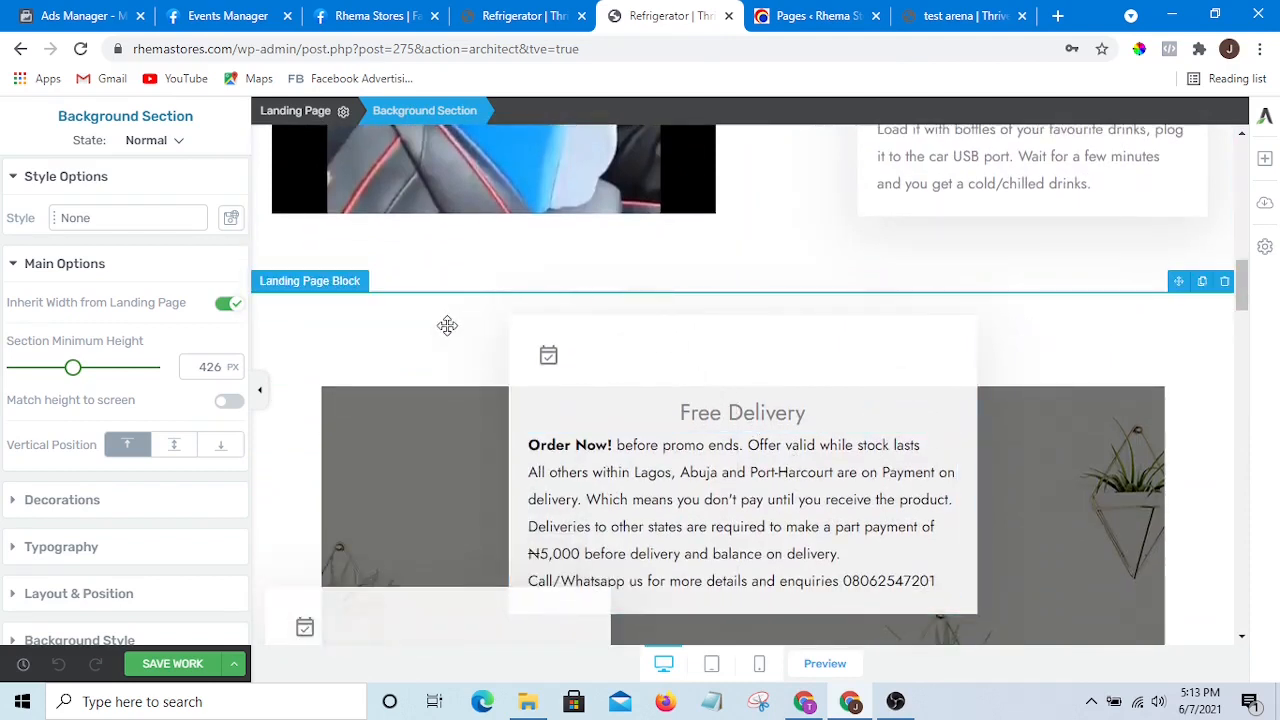
left_click(797, 299)
scroll(860, 450, "down", 6)
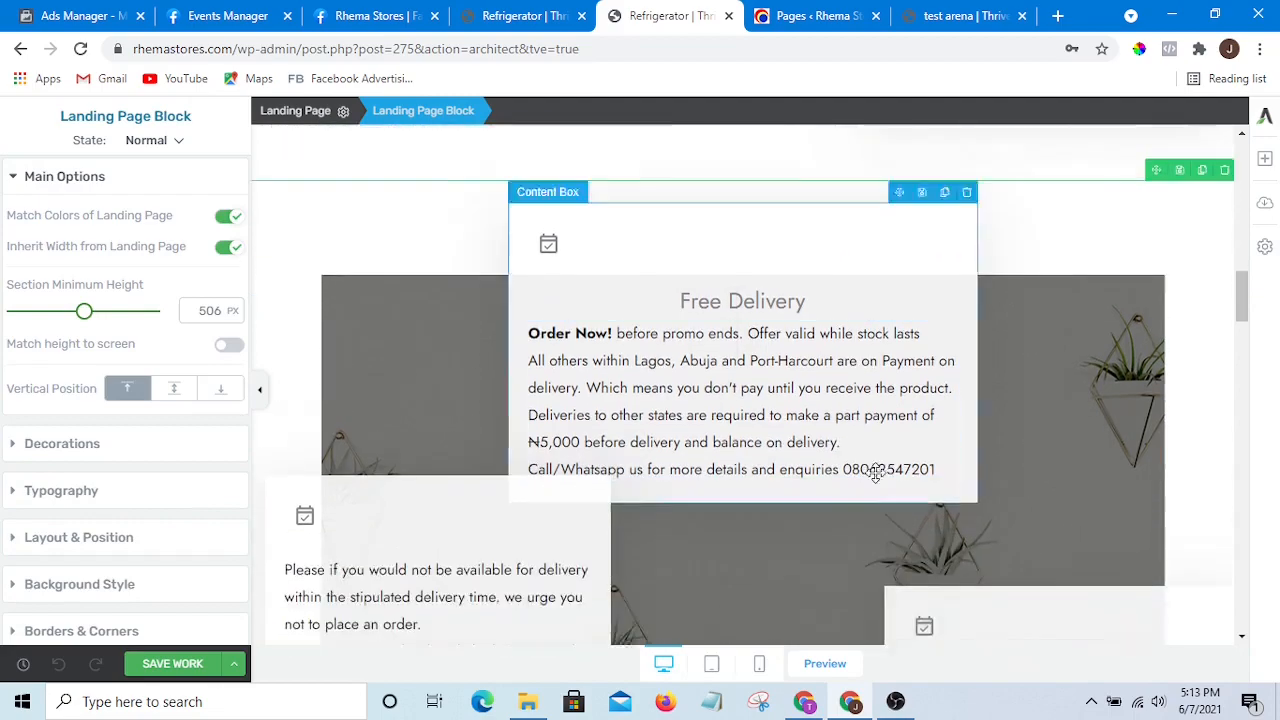
scroll(766, 423, "up", 7)
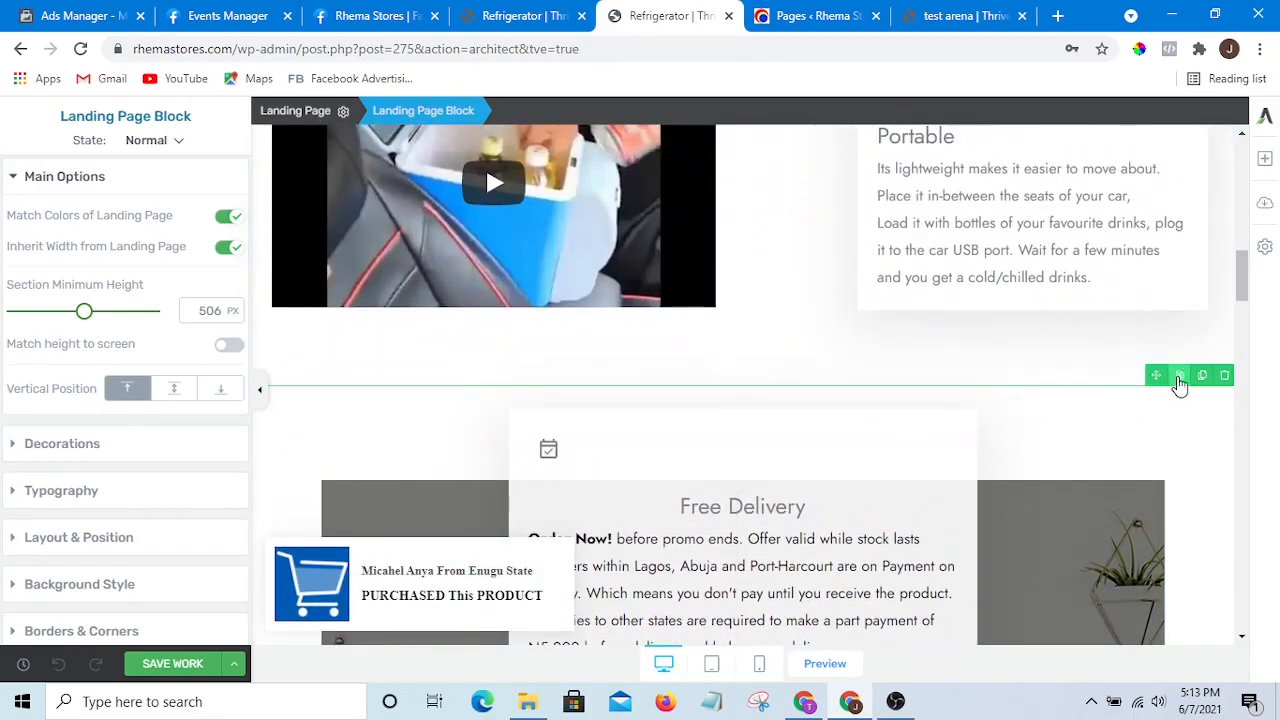
left_click(1179, 376)
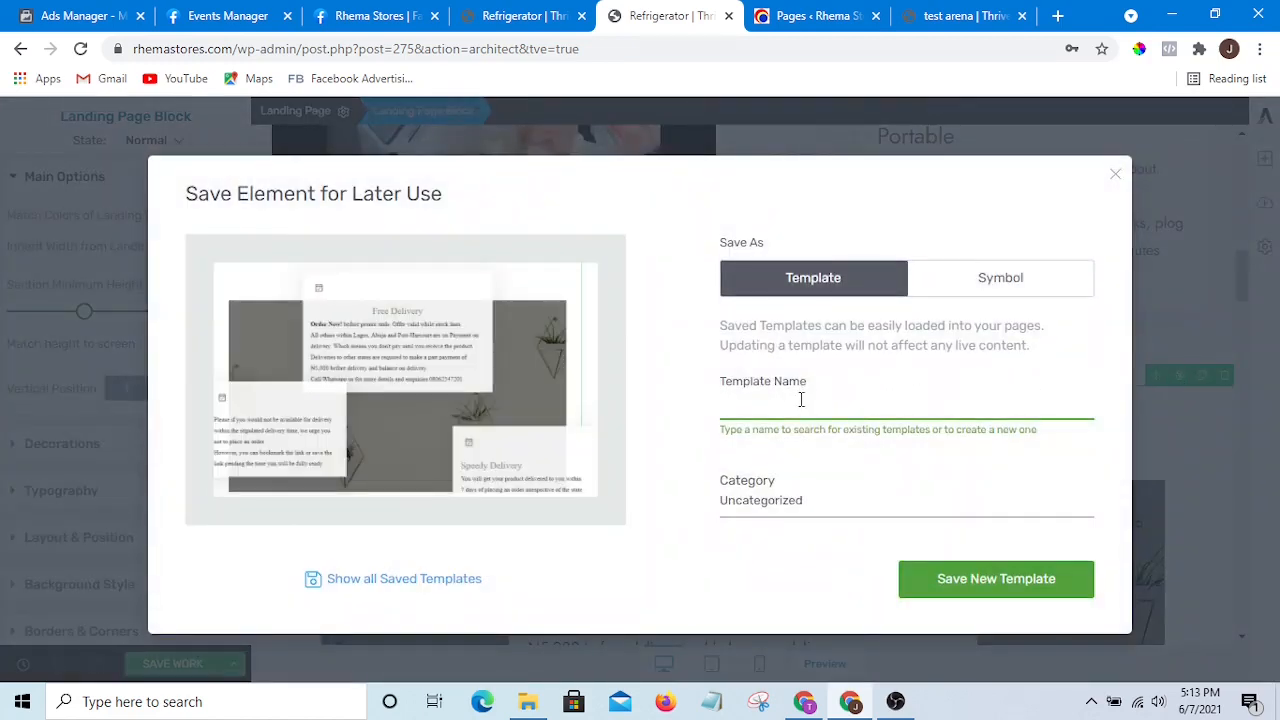
type("Refrigerato")
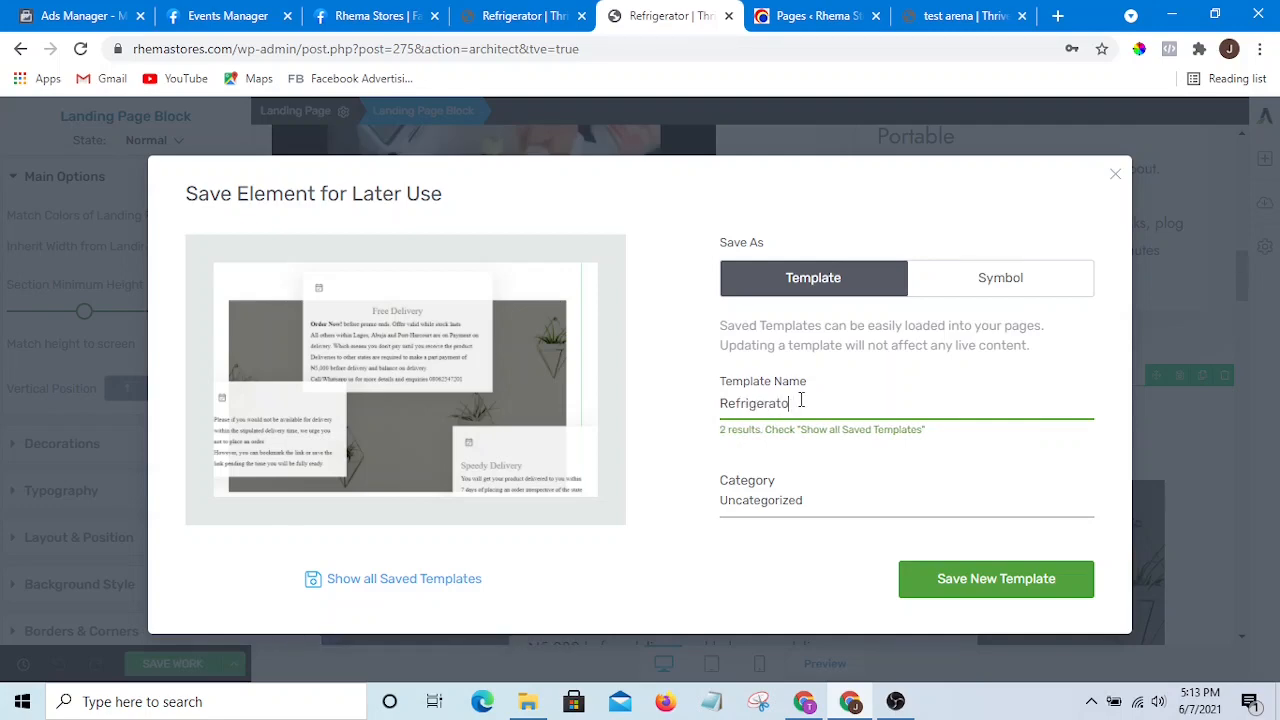
type("r")
type(" B")
left_click(1000, 580)
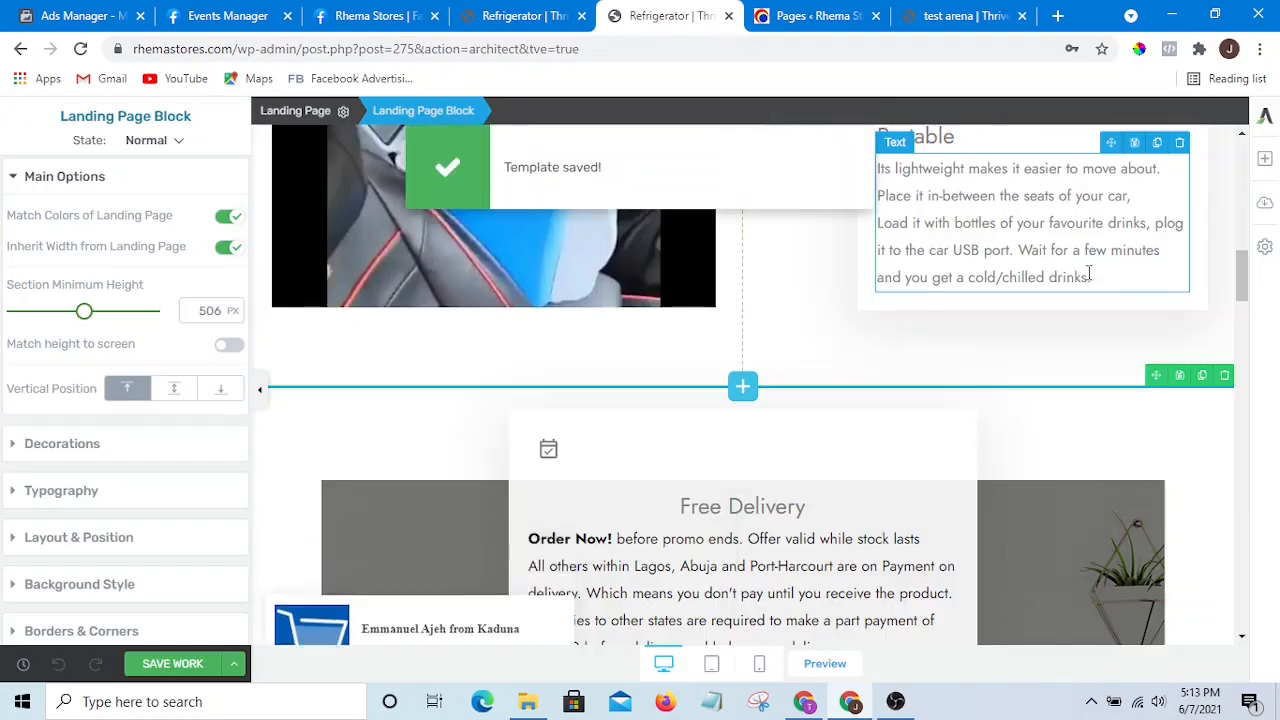
Step: Save the landing page block with the blank column below the delivery section as a template named "Empty column"
scroll(1089, 283, "down", 4)
scroll(1089, 283, "down", 5)
scroll(1088, 280, "up", 3)
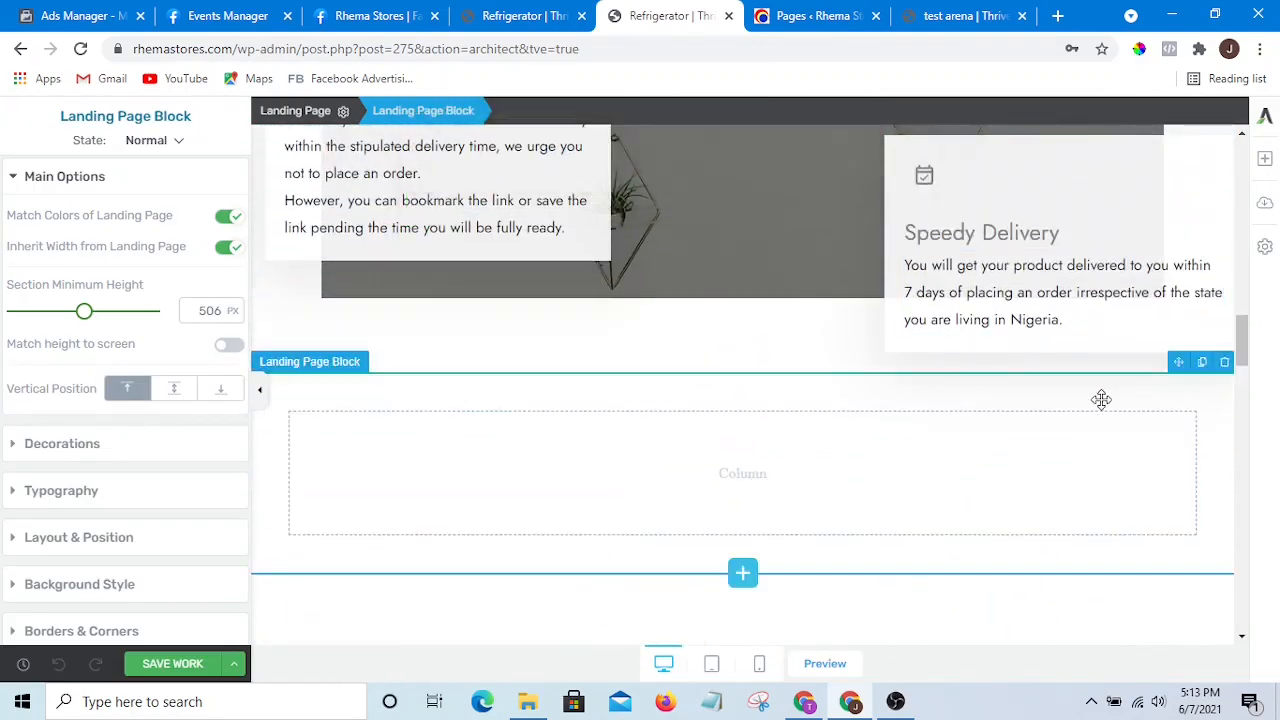
scroll(763, 497, "down", 2)
scroll(800, 440, "up", 1)
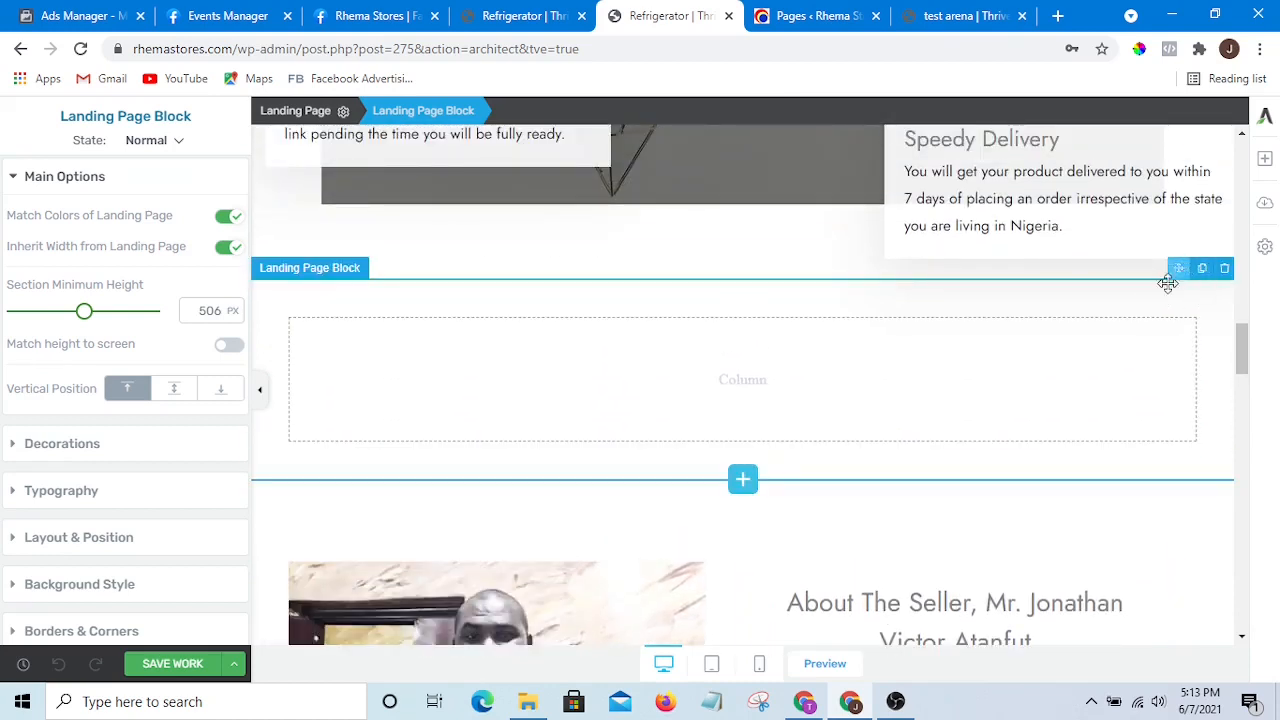
left_click(1053, 282)
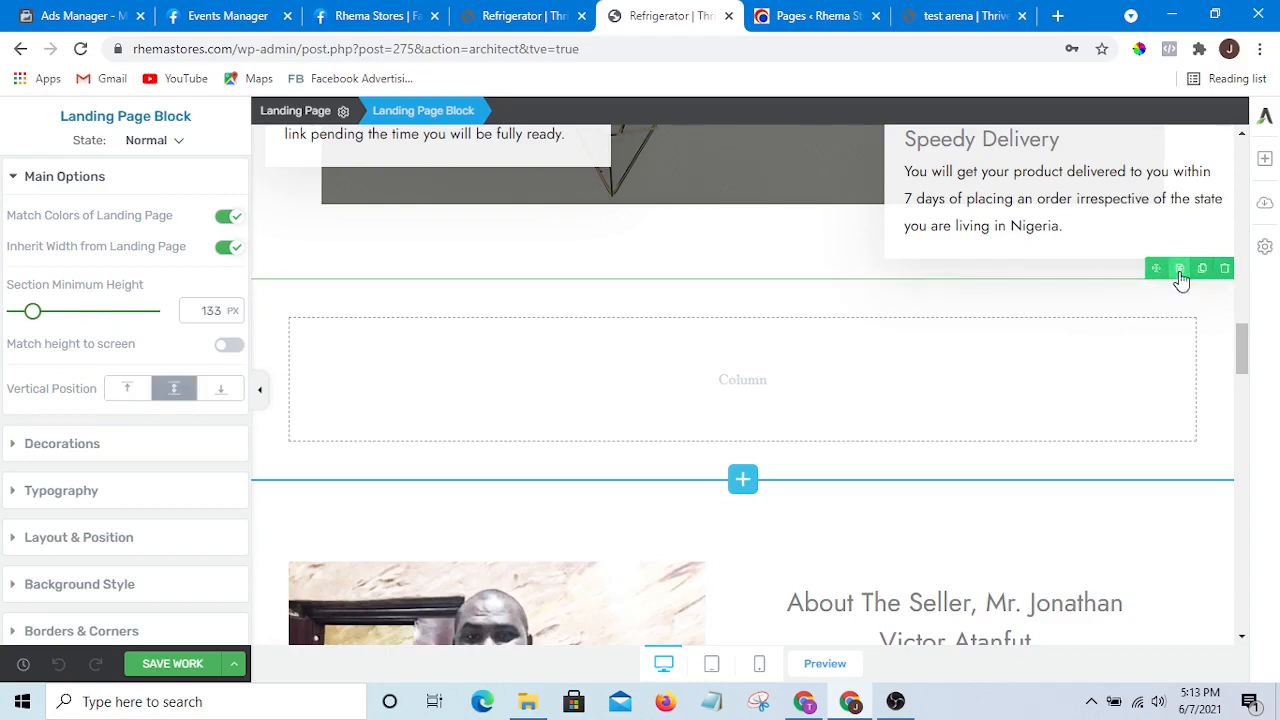
left_click(1179, 269)
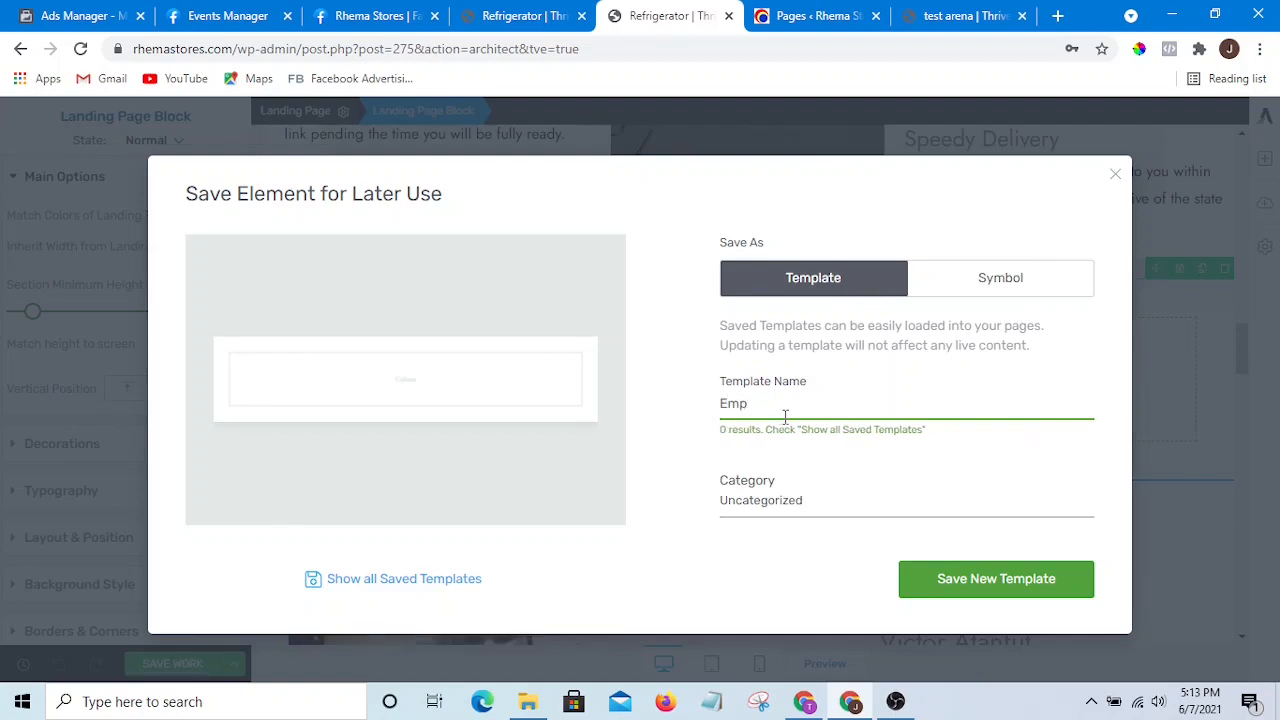
type("Empty ")
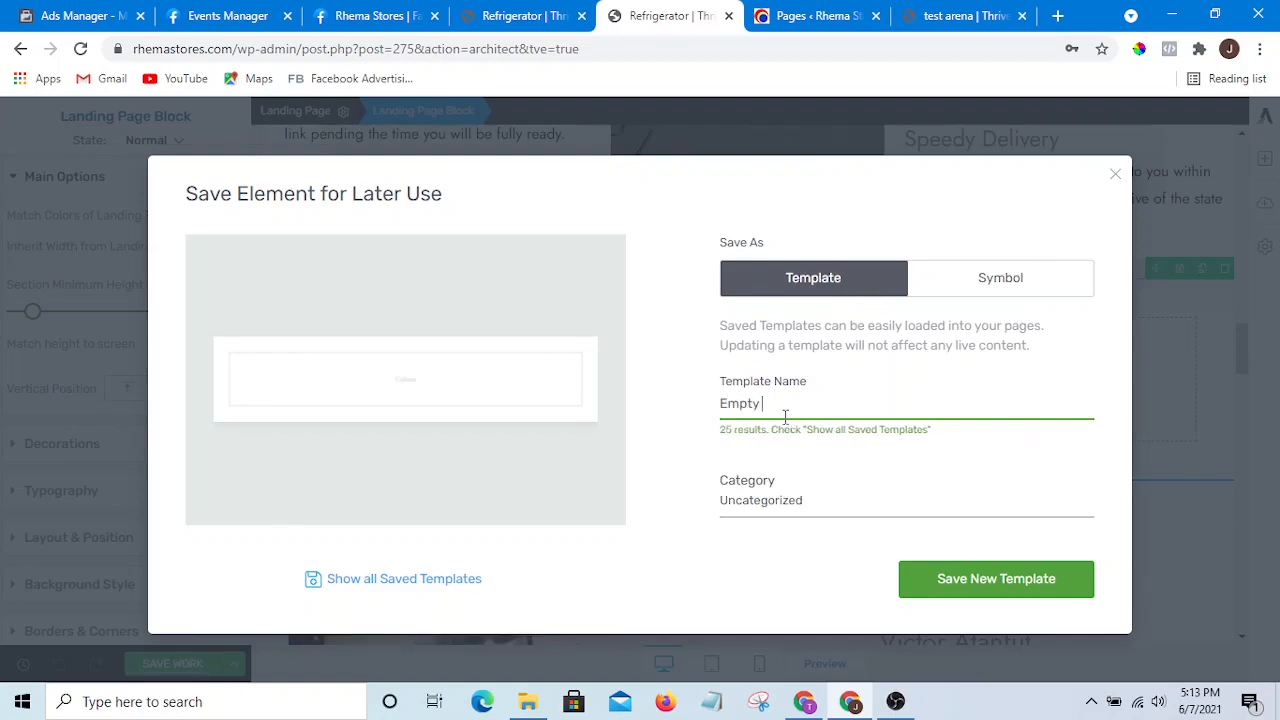
type("column")
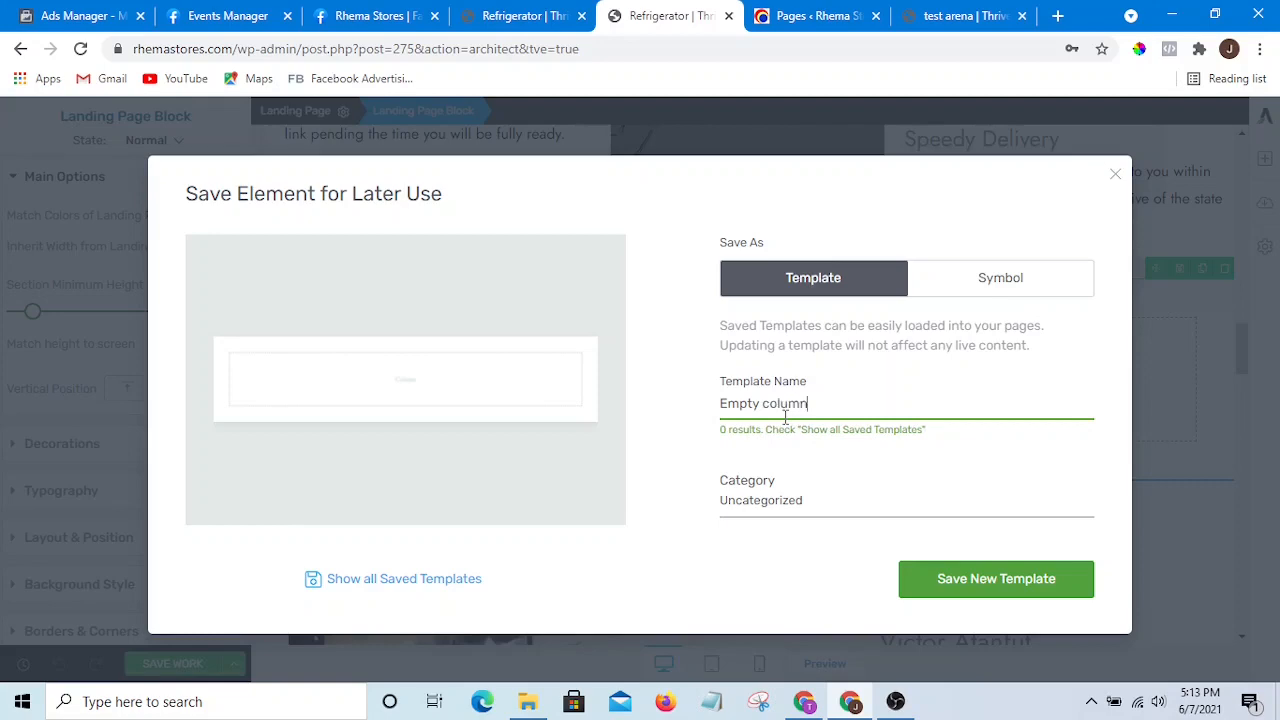
left_click(1047, 581)
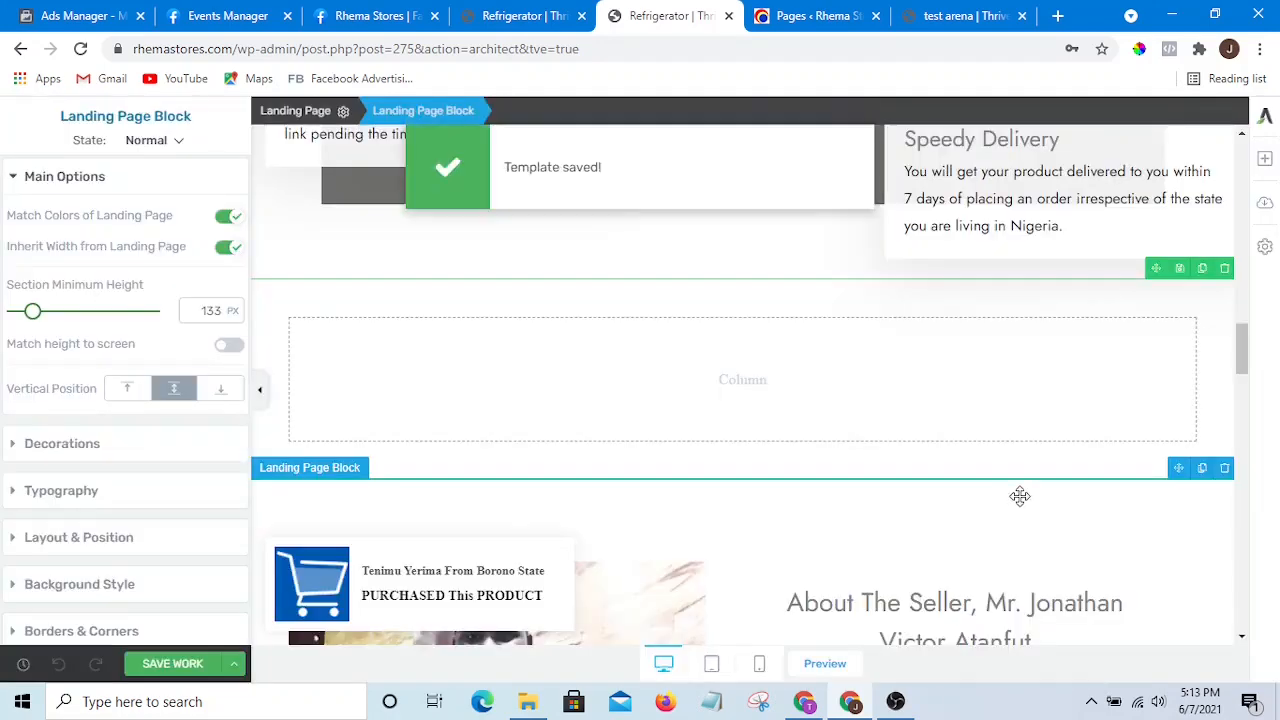
Step: Examine the About The Seller block to see where it starts and where the Price section begins
scroll(749, 449, "down", 2)
scroll(729, 486, "up", 2)
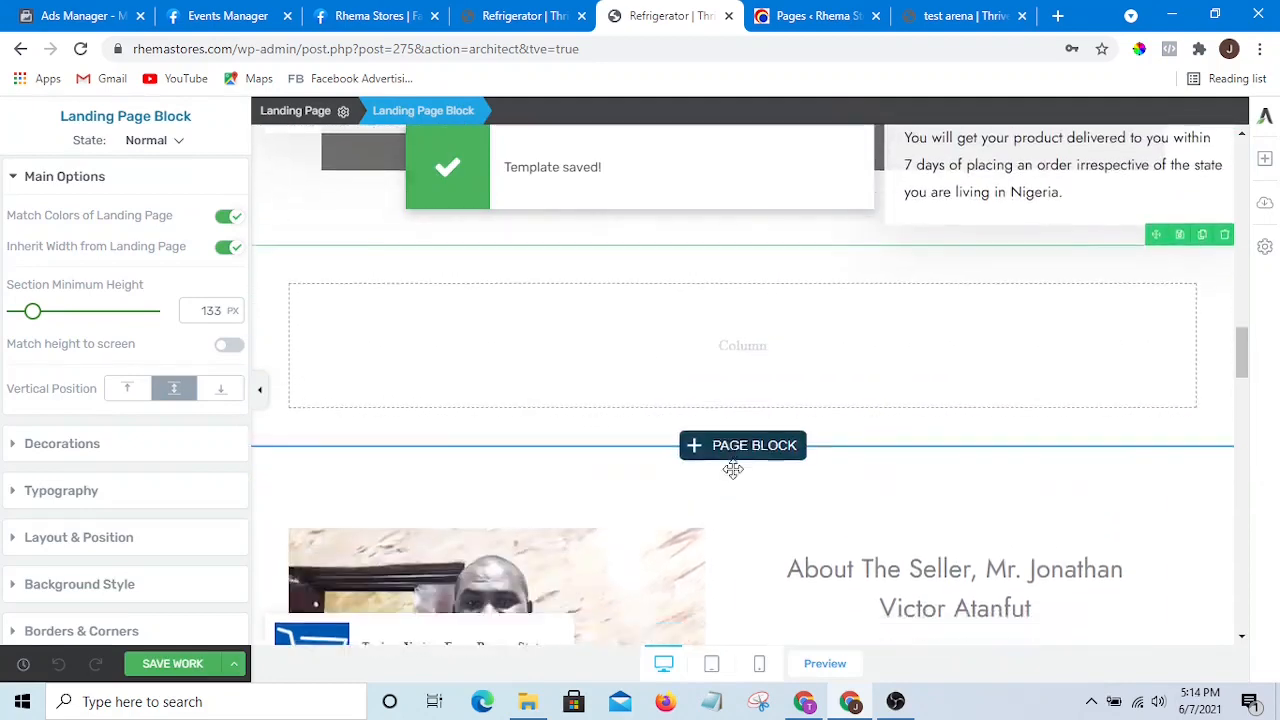
scroll(731, 466, "down", 3)
scroll(716, 492, "down", 5)
scroll(654, 369, "up", 6)
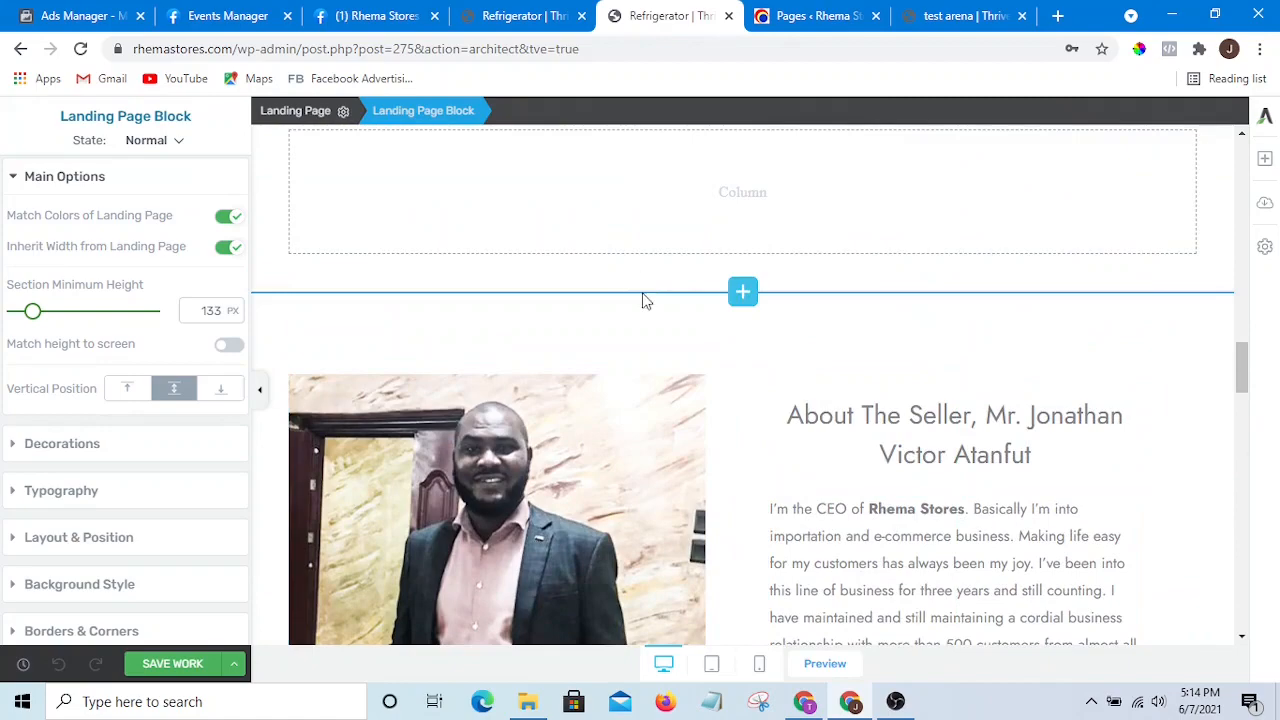
left_click(641, 292)
scroll(657, 306, "down", 3)
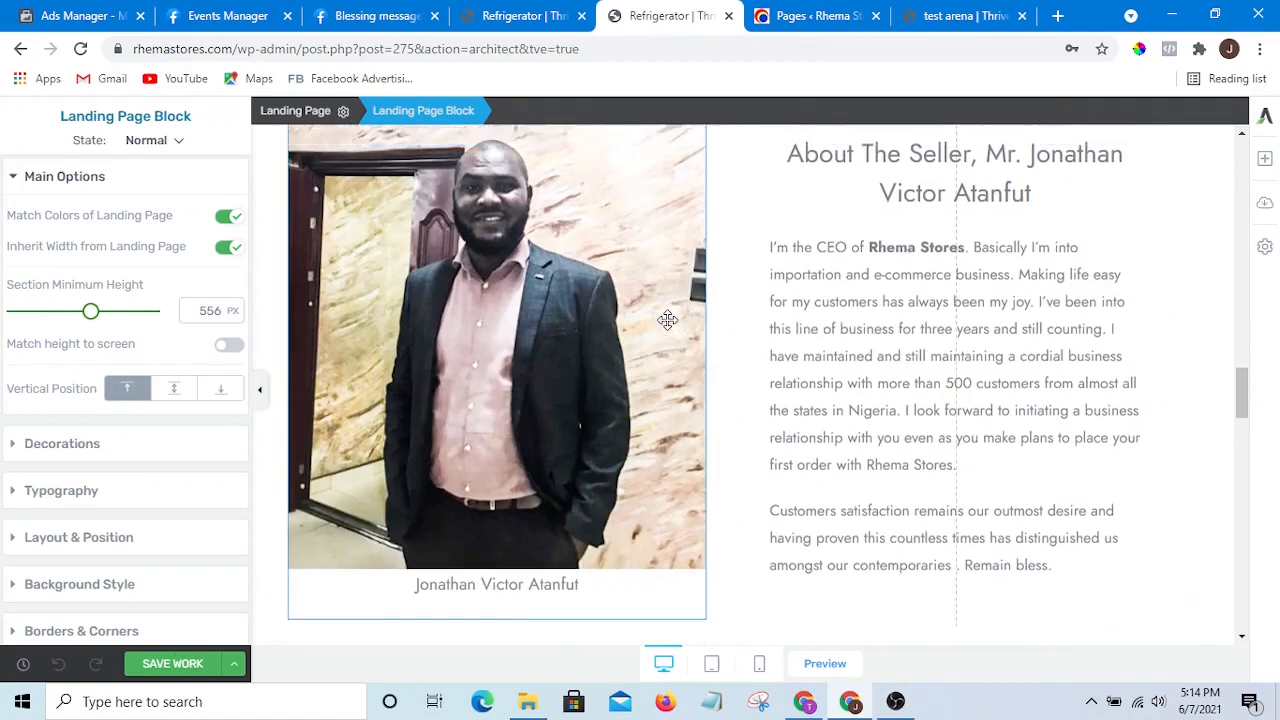
scroll(743, 340, "down", 4)
scroll(749, 345, "up", 4)
scroll(705, 348, "down", 1)
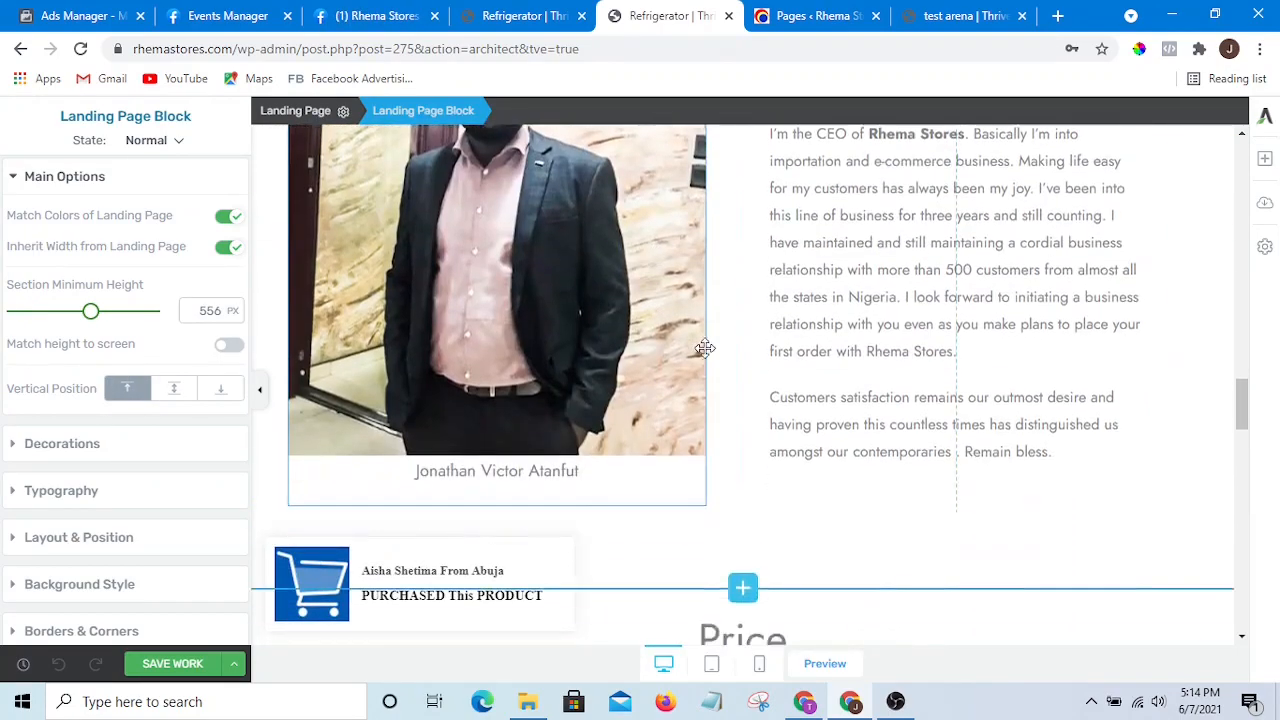
scroll(700, 345, "down", 1)
scroll(720, 334, "up", 3)
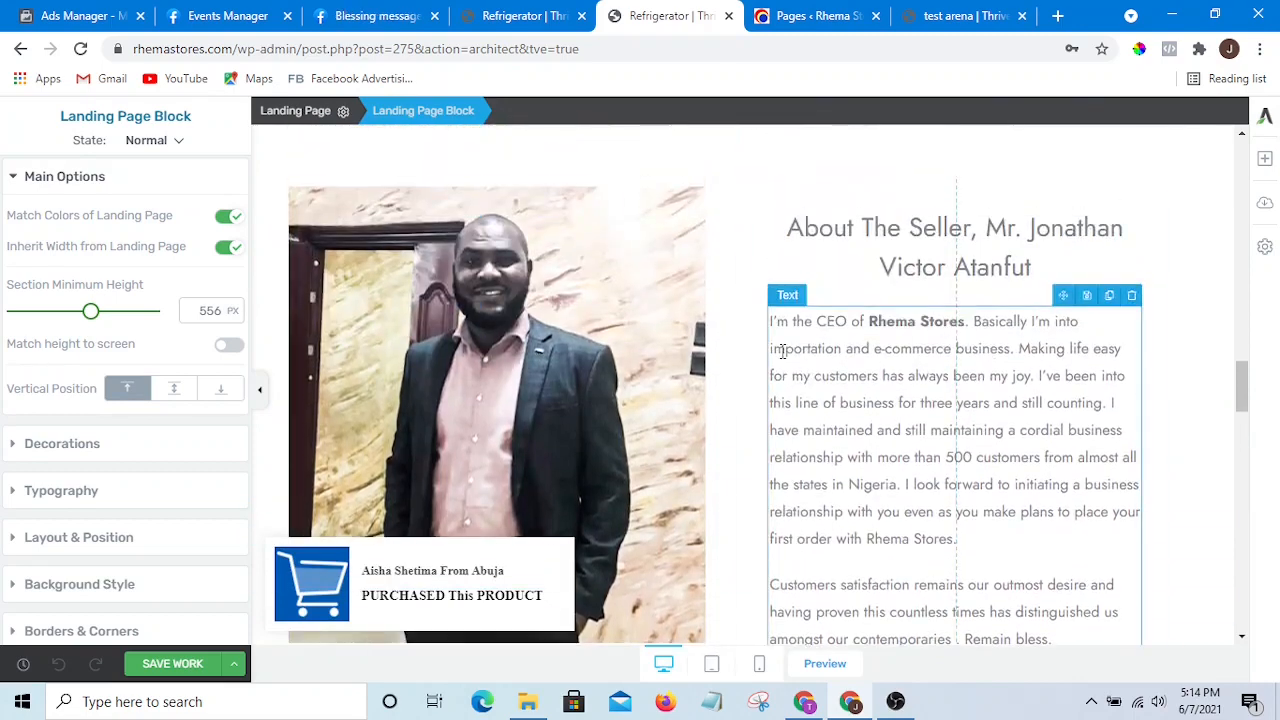
scroll(770, 345, "down", 4)
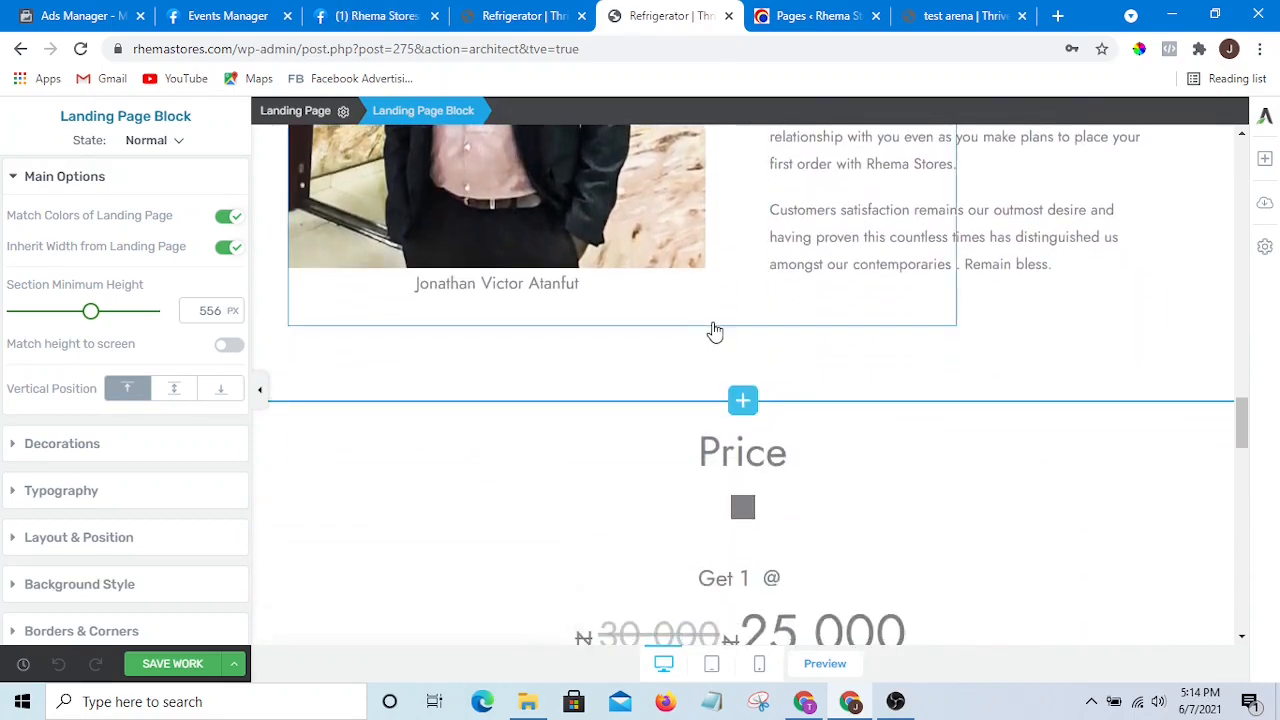
scroll(715, 331, "down", 3)
scroll(645, 301, "up", 2)
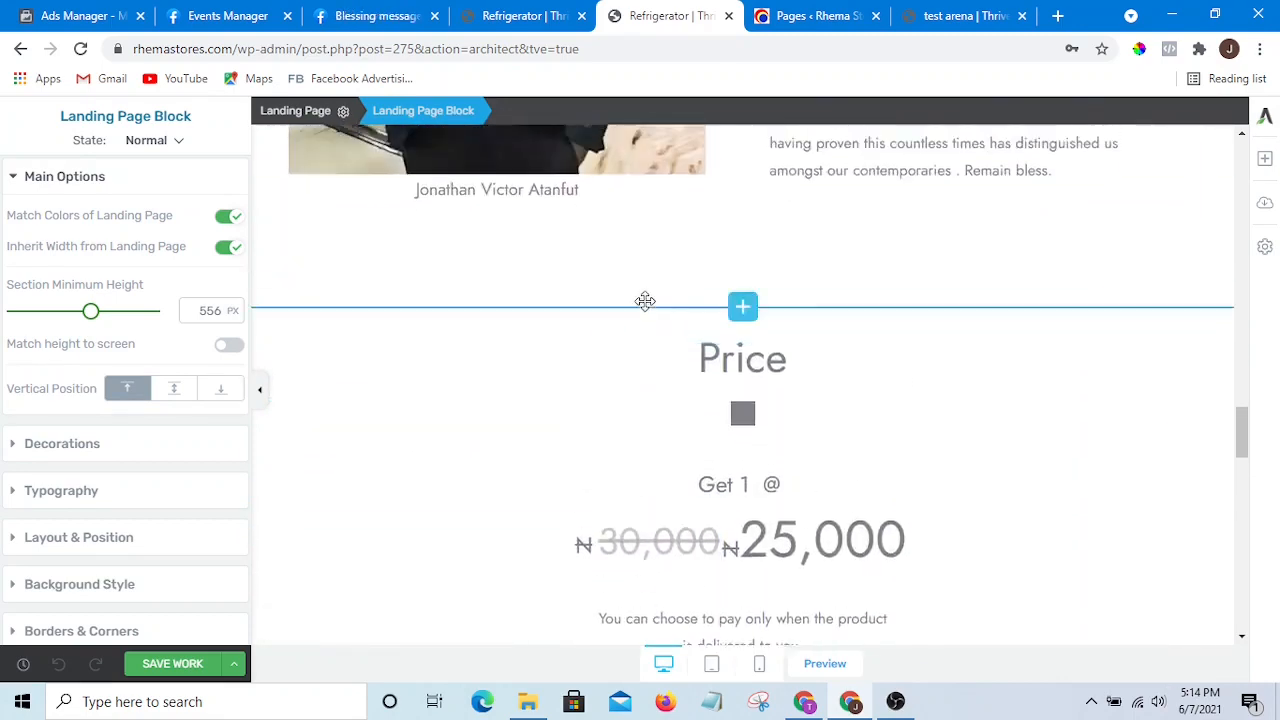
Step: Save the landing page block containing the Price section as a template named "Refrigerator price"
left_click_drag(645, 301, 577, 403)
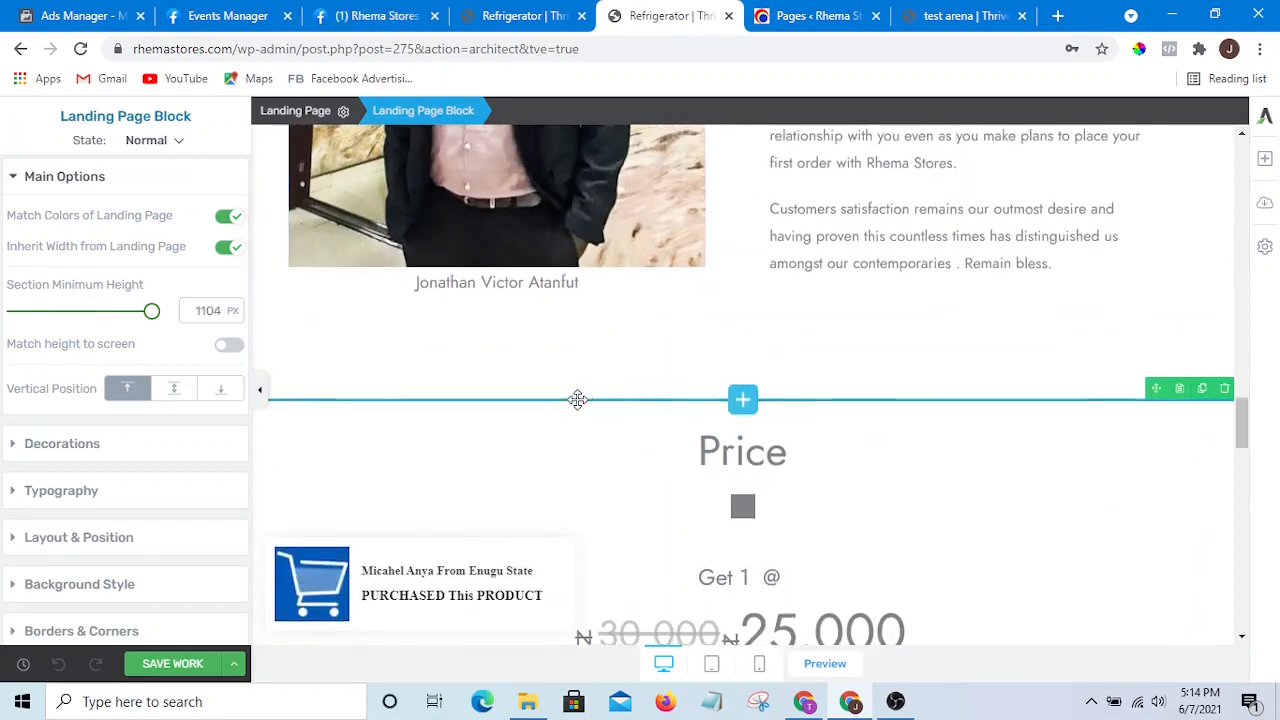
scroll(578, 395, "down", 7)
scroll(580, 386, "up", 8)
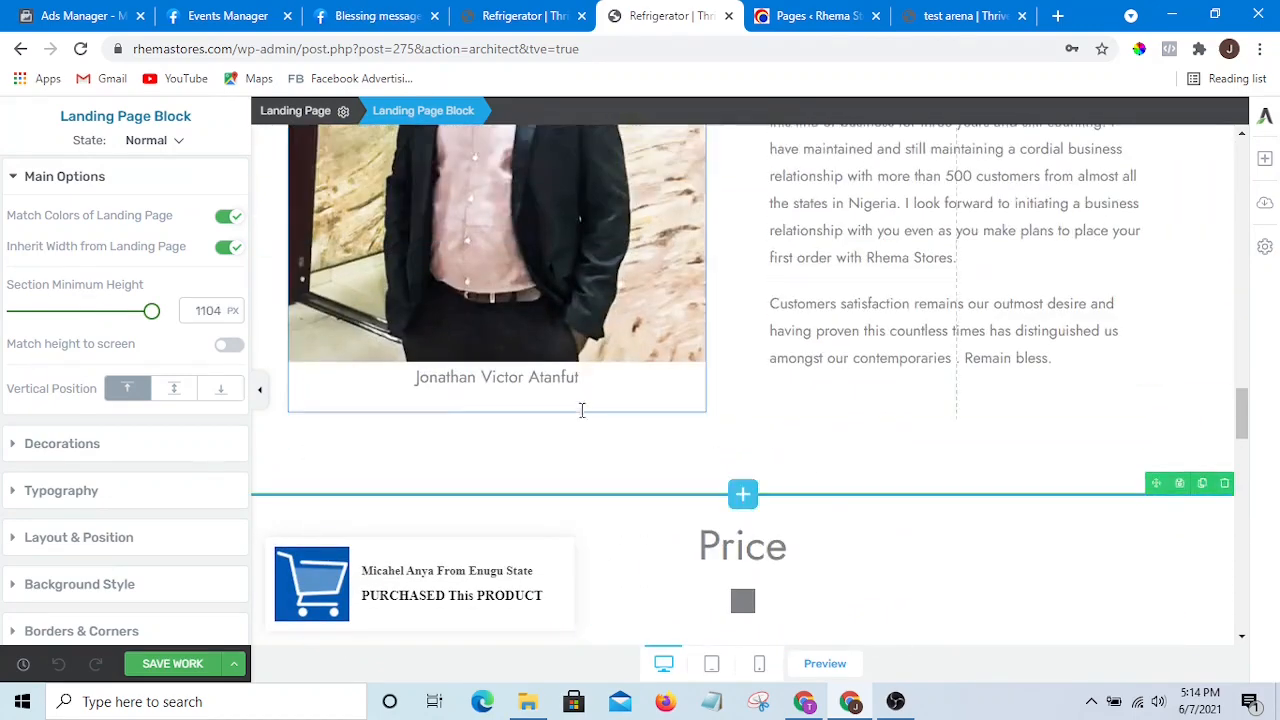
scroll(582, 415, "down", 2)
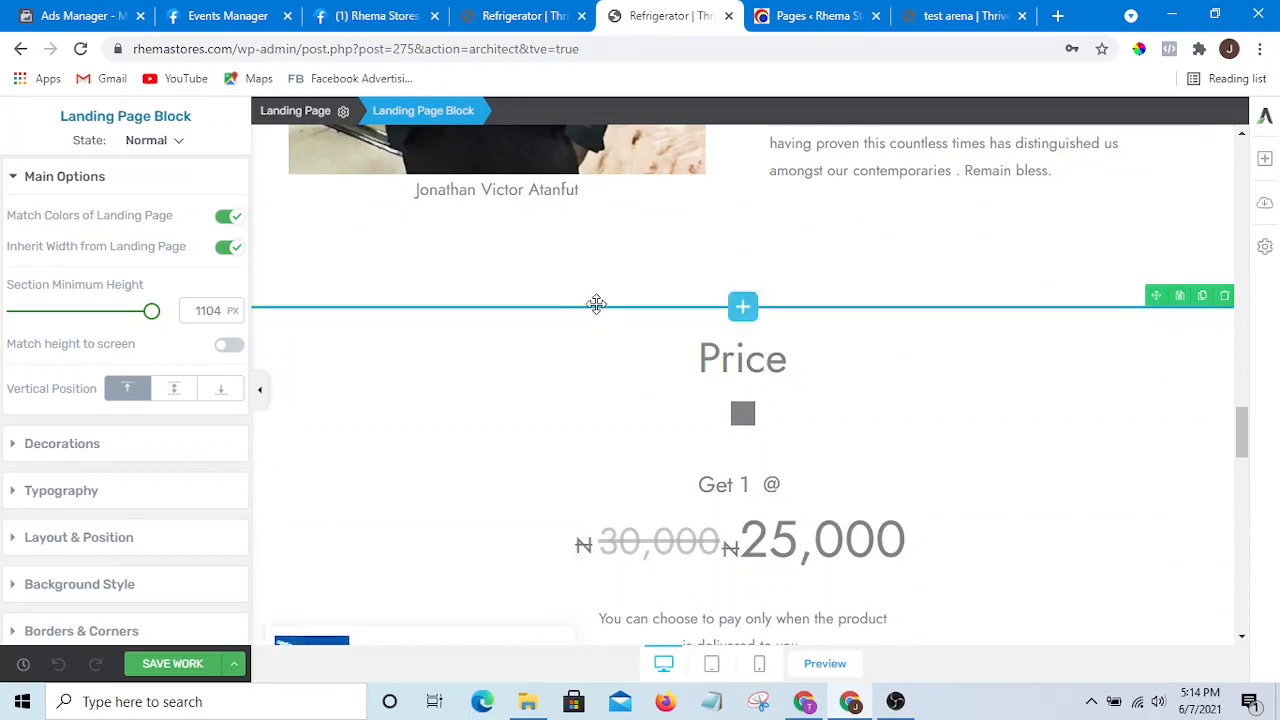
key("ctrl+z")
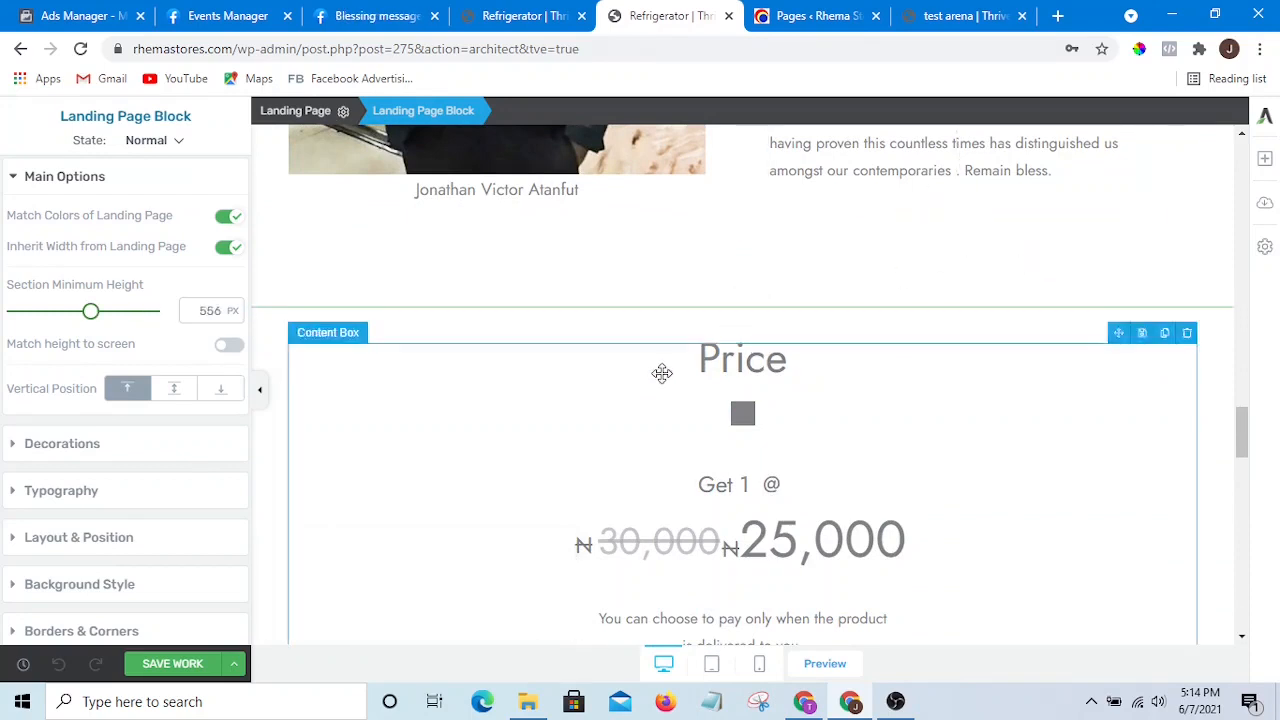
scroll(549, 380, "up", 1)
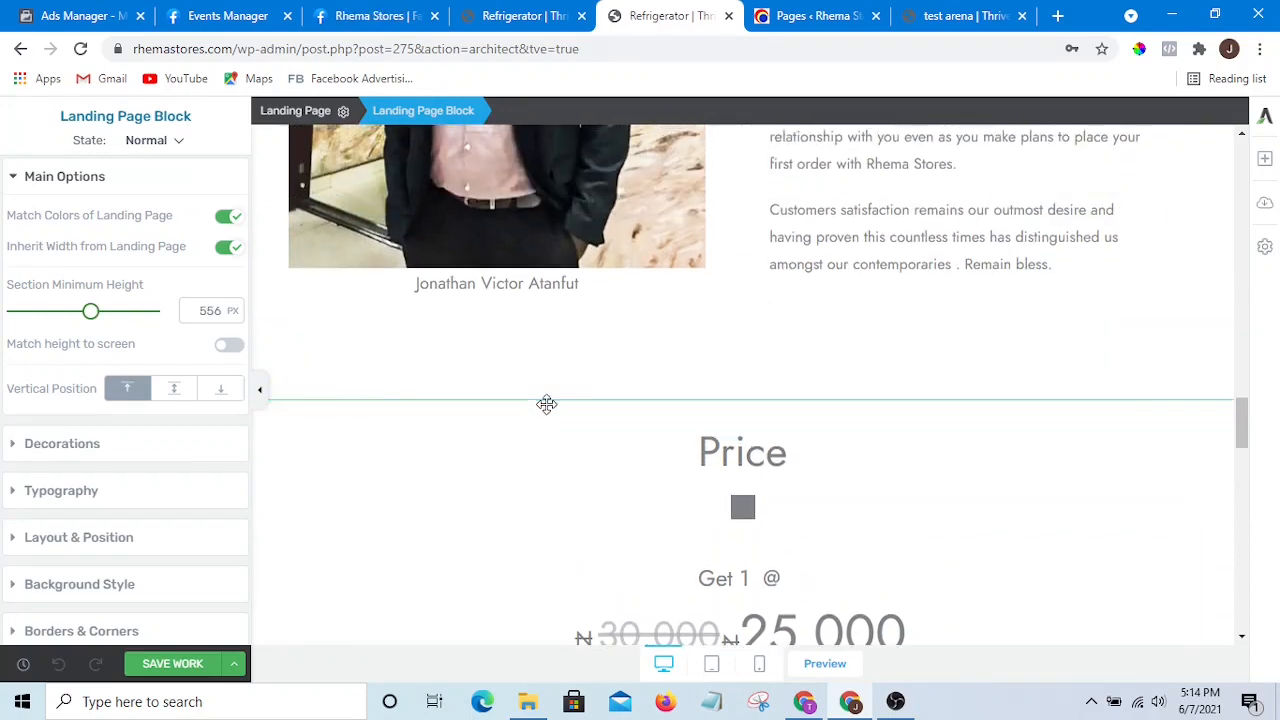
key("ctrl+shift+z")
left_click(1183, 389)
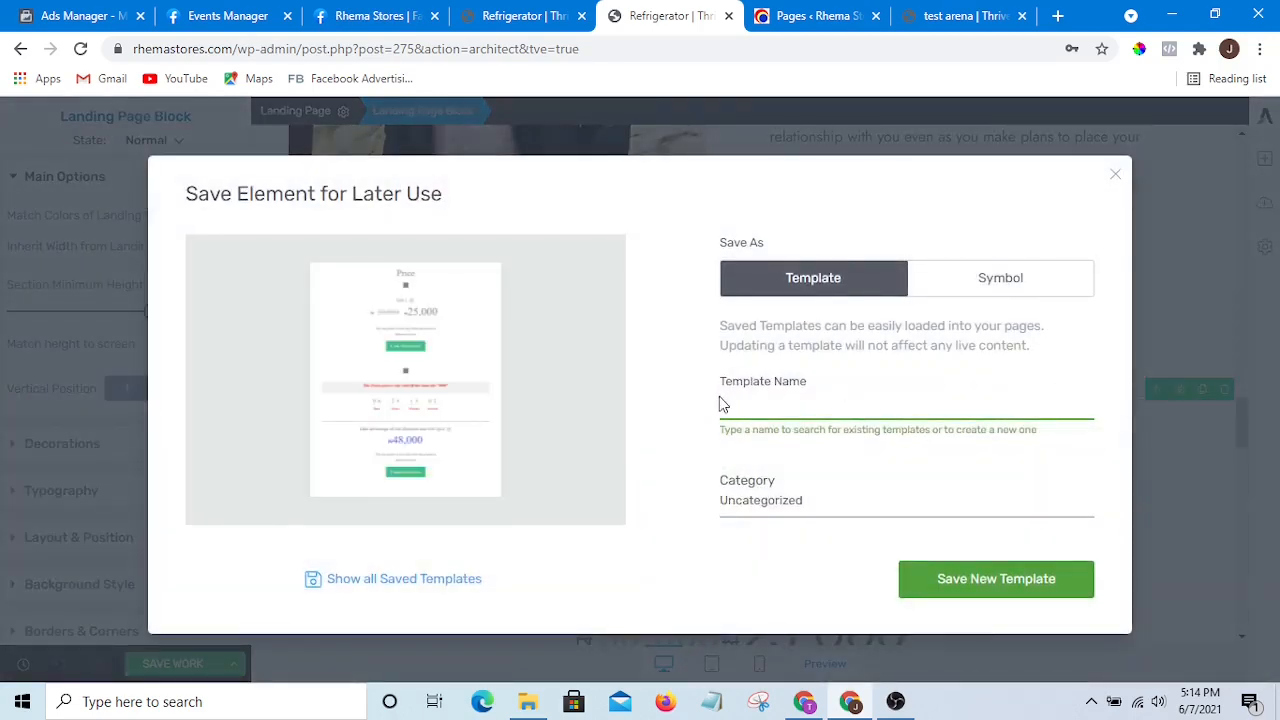
type("Ref")
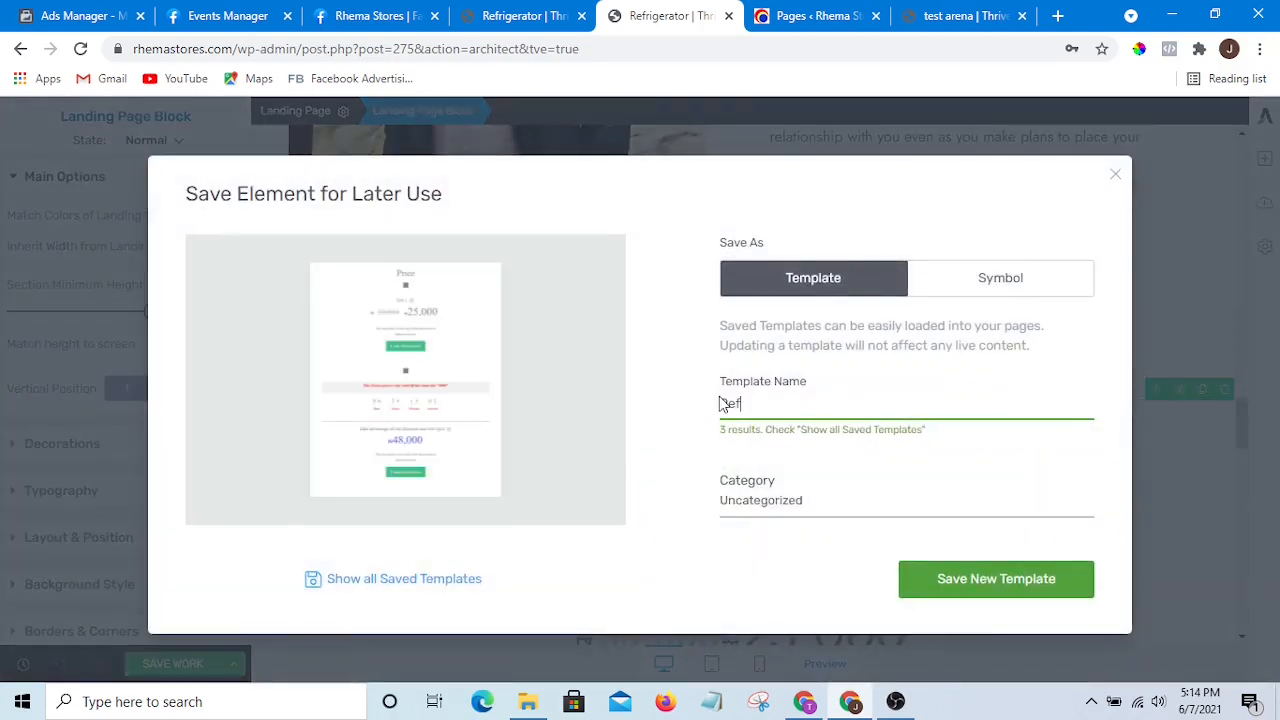
type("rigerator")
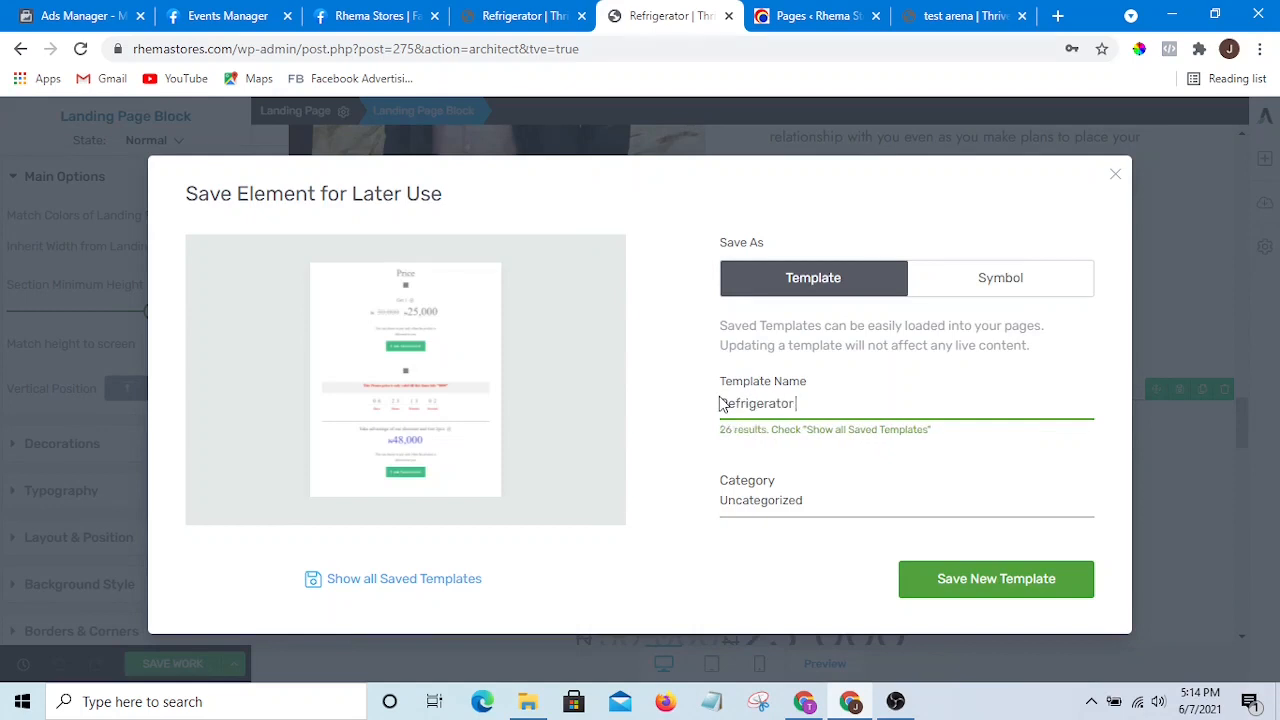
type(" price")
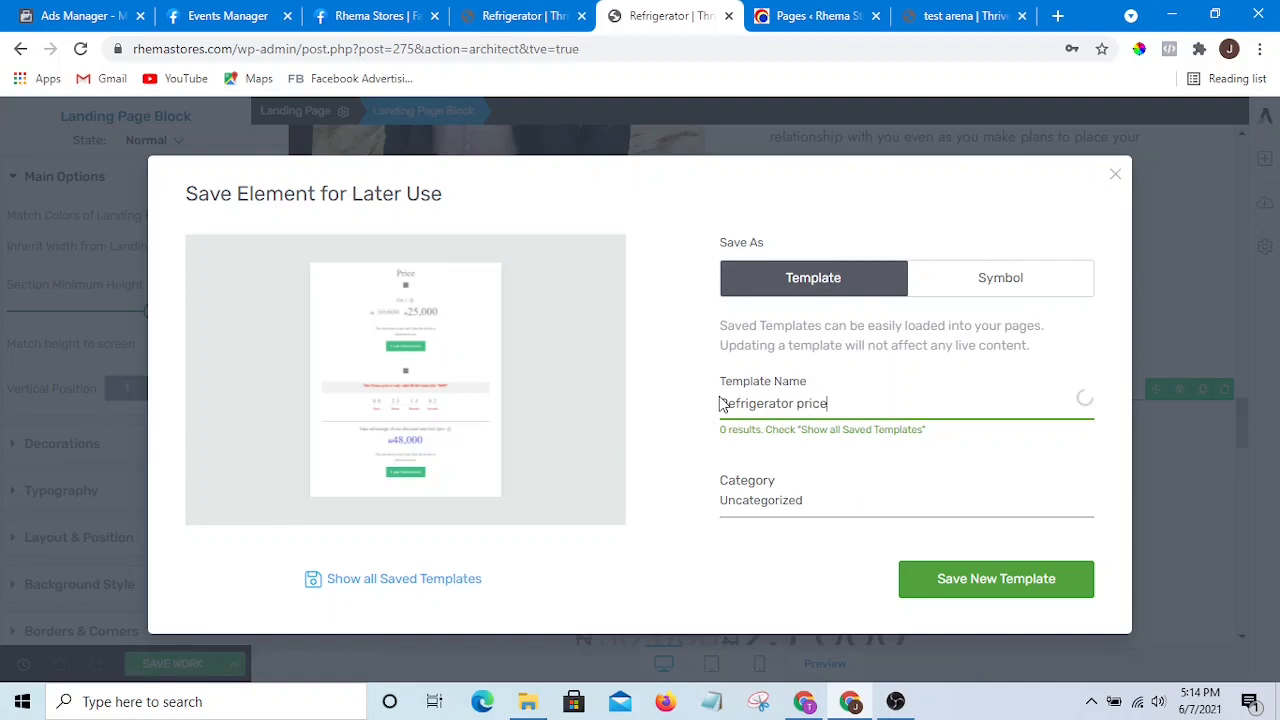
left_click(1046, 578)
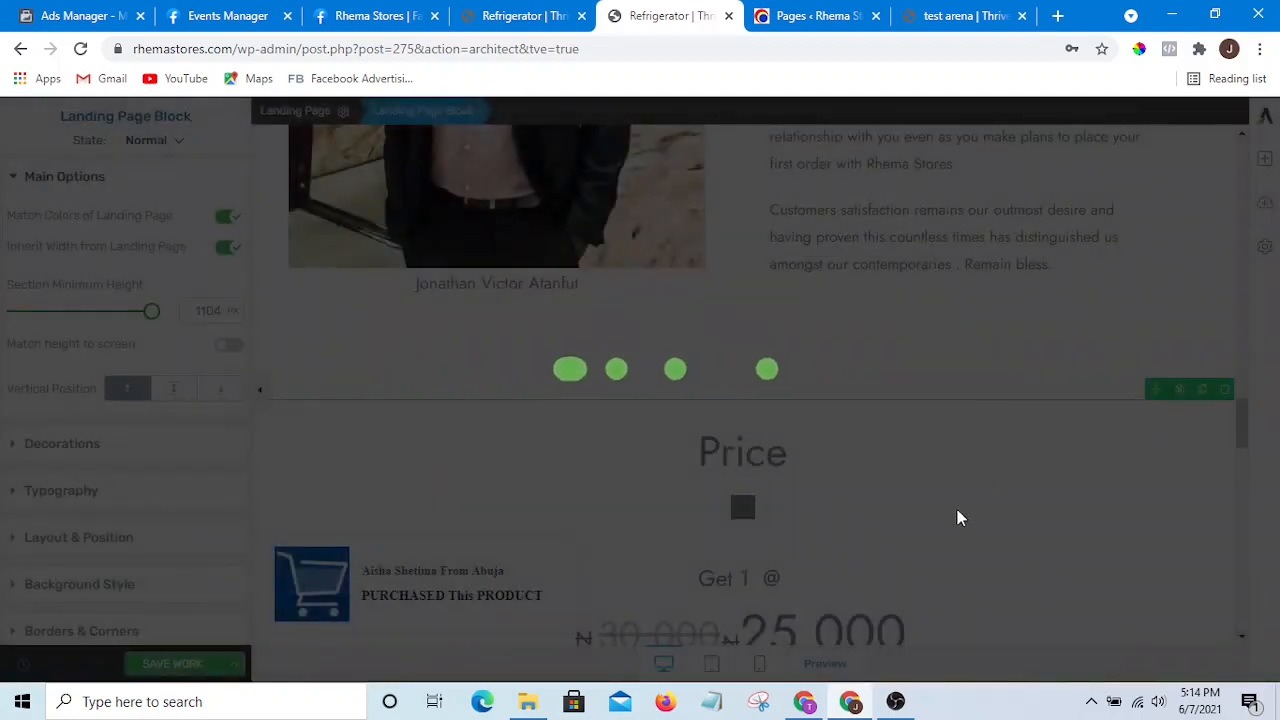
Step: Examine the rest of the Refrigerator landing page, from the promo timer and two-piece offer through the 24-hour replacement policy block to the footer
scroll(954, 477, "down", 10)
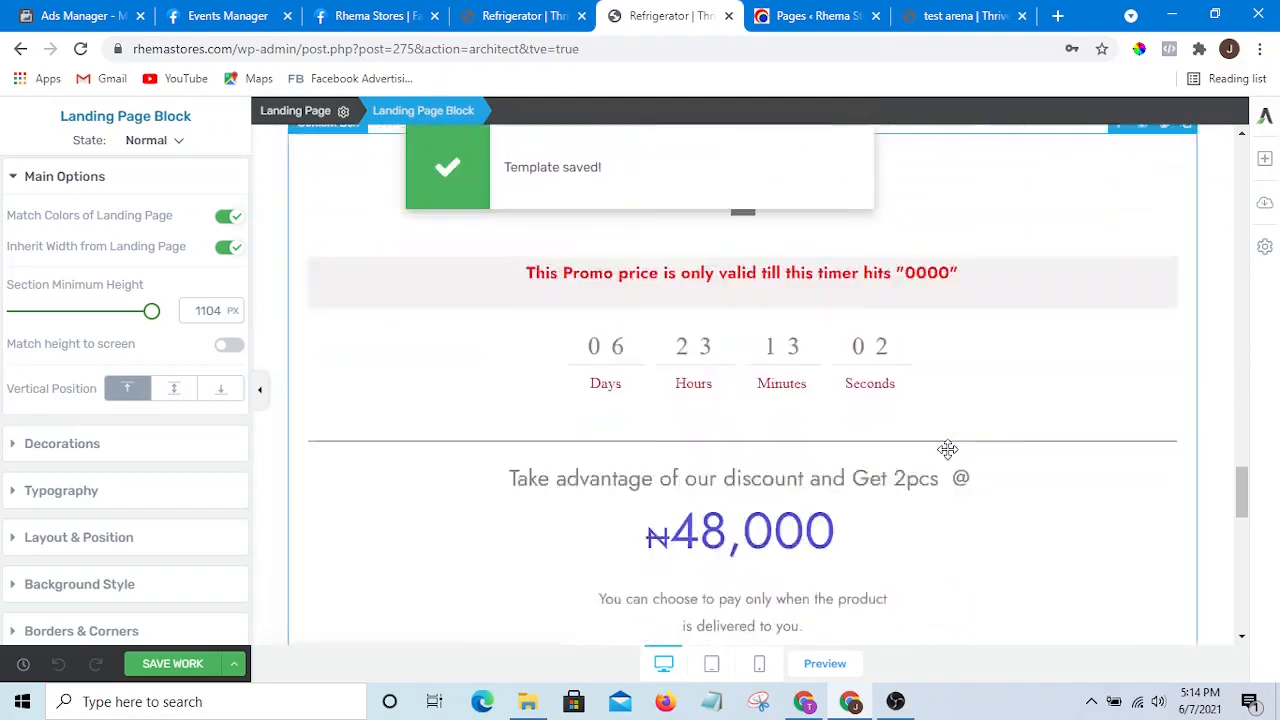
scroll(948, 448, "down", 10)
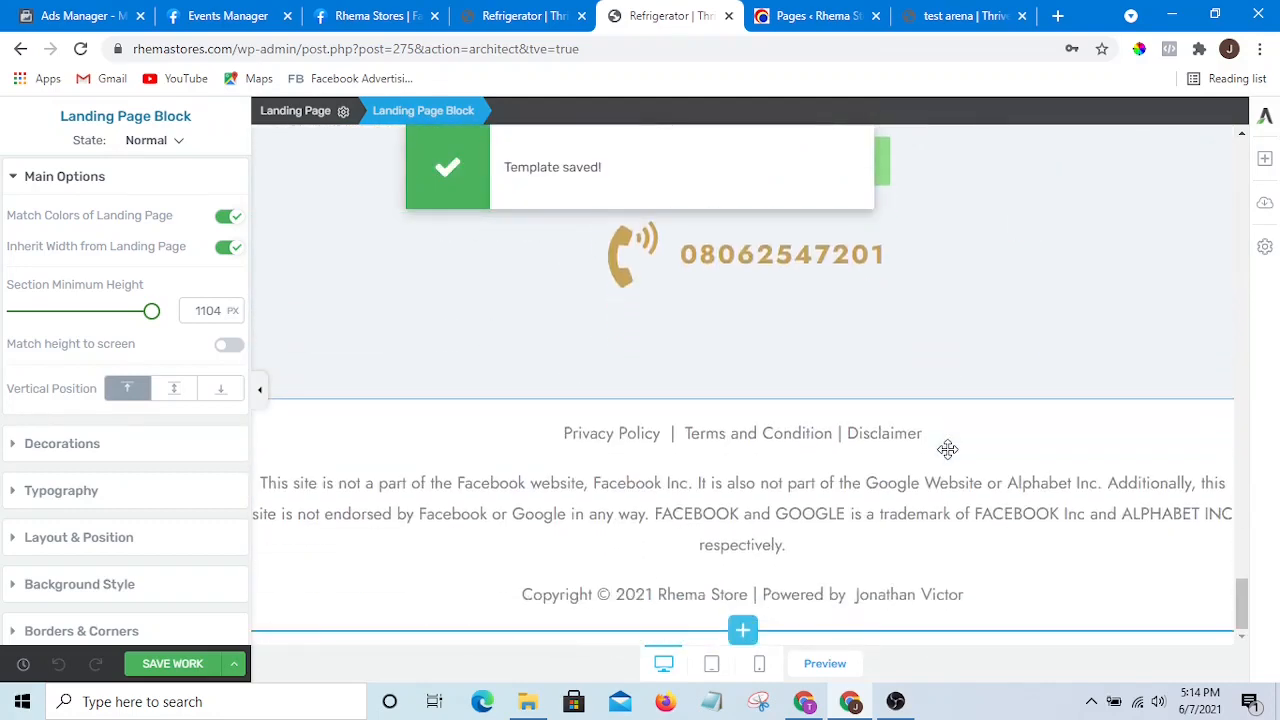
scroll(949, 450, "up", 2)
scroll(949, 450, "up", 7)
scroll(900, 480, "down", 1)
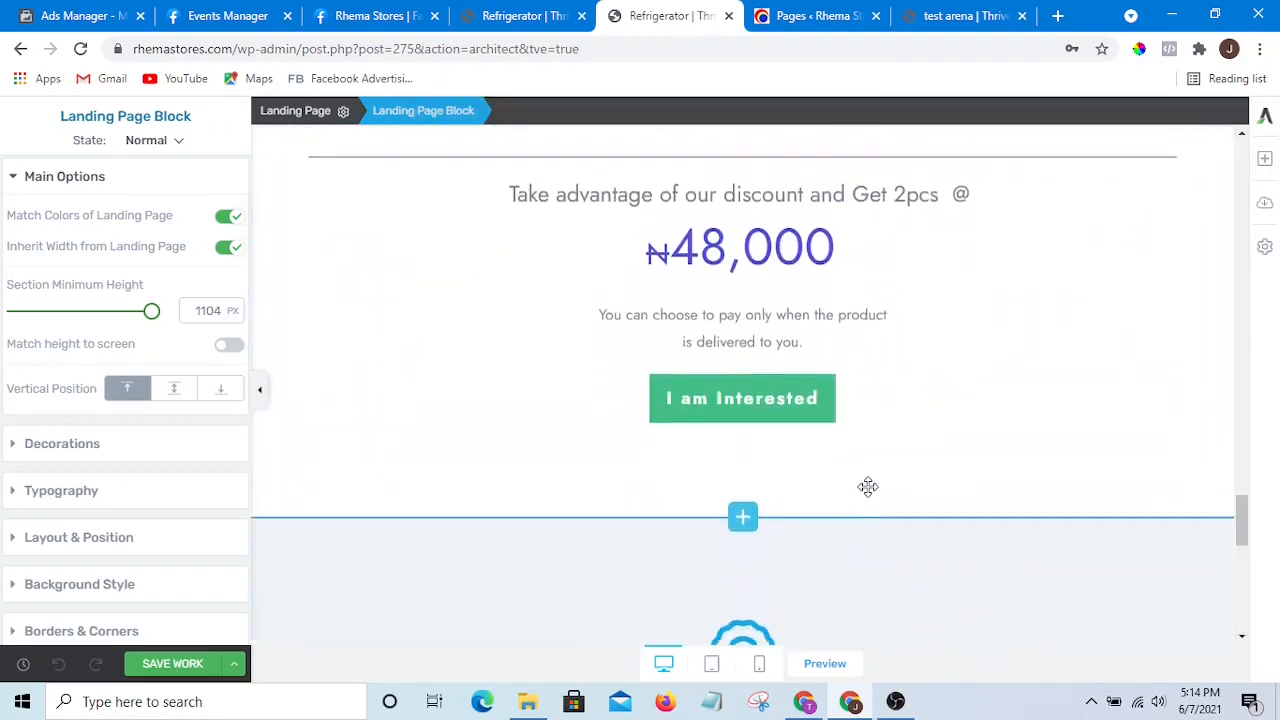
scroll(866, 486, "up", 2)
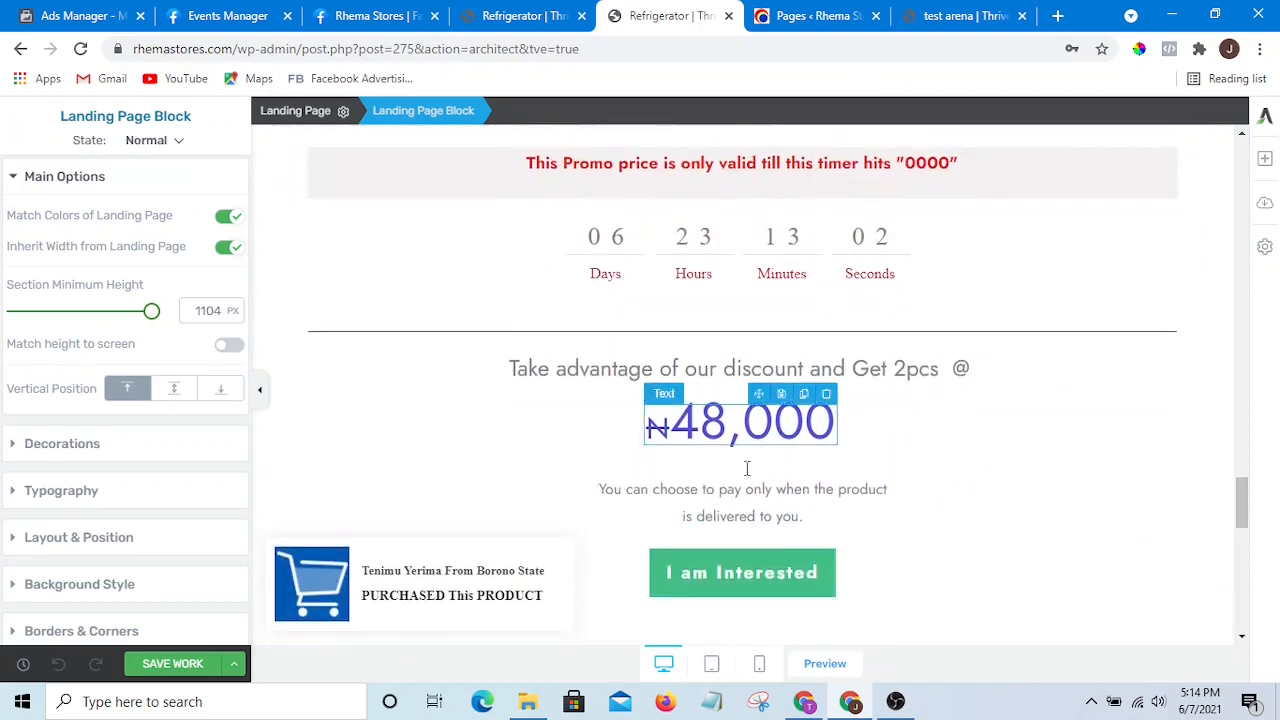
scroll(700, 460, "down", 1)
scroll(647, 450, "down", 3)
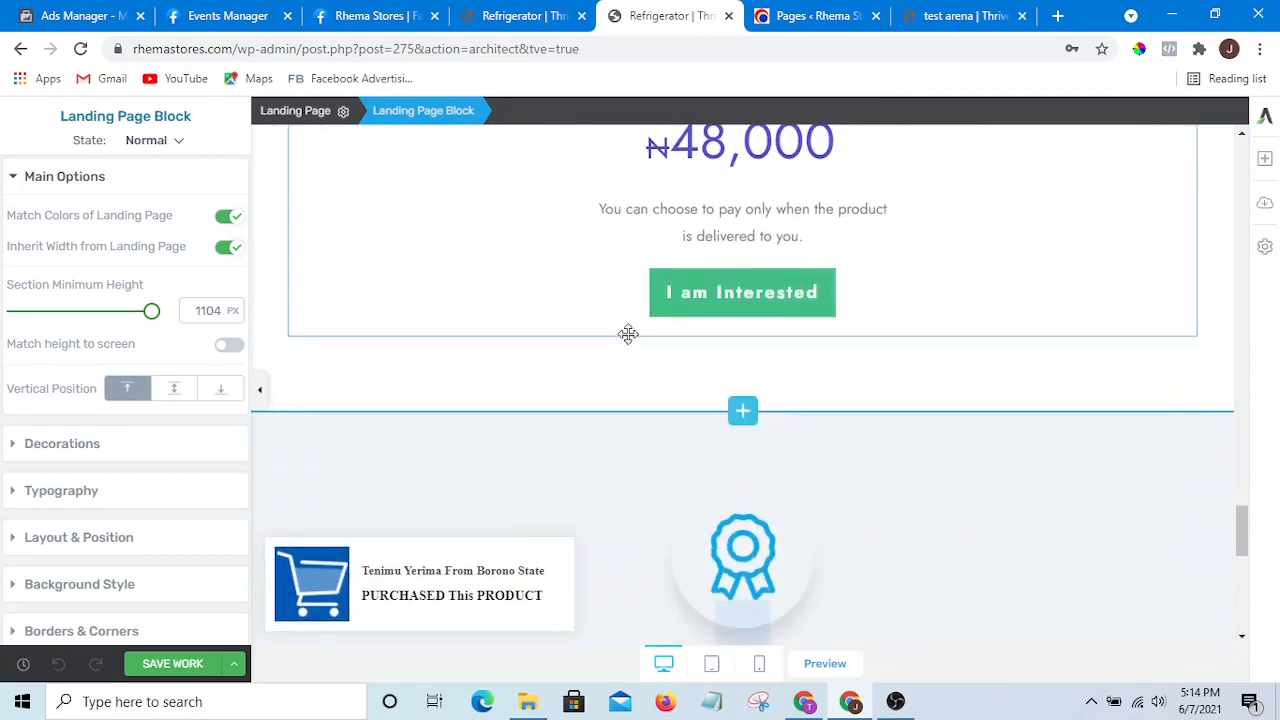
scroll(643, 465, "down", 4)
scroll(820, 400, "up", 1)
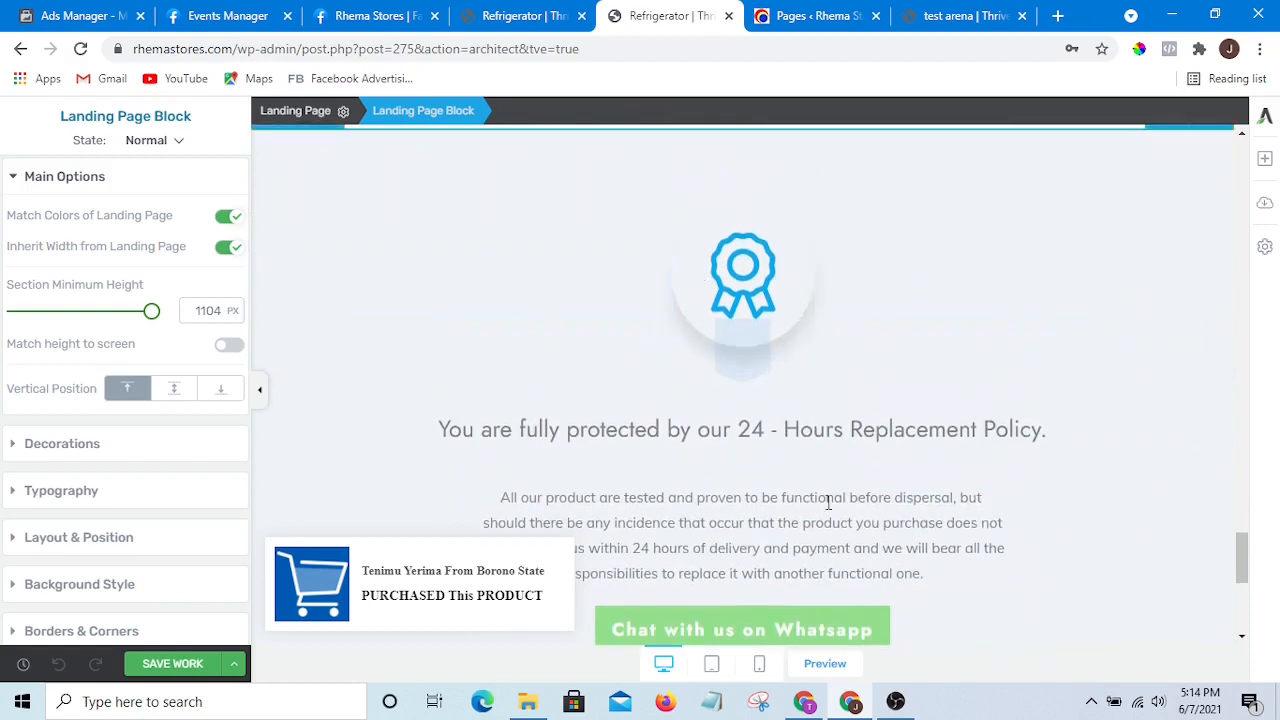
scroll(957, 546, "down", 5)
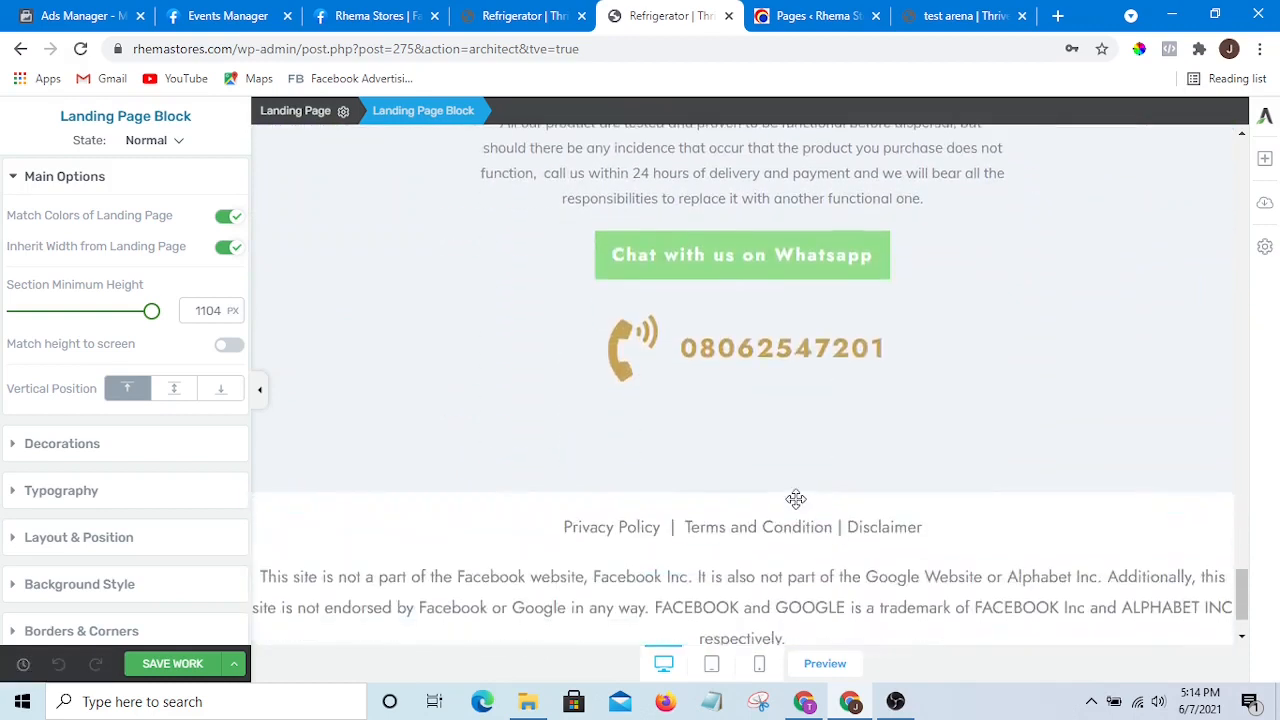
scroll(780, 470, "up", 3)
scroll(780, 470, "up", 3)
scroll(849, 474, "down", 4)
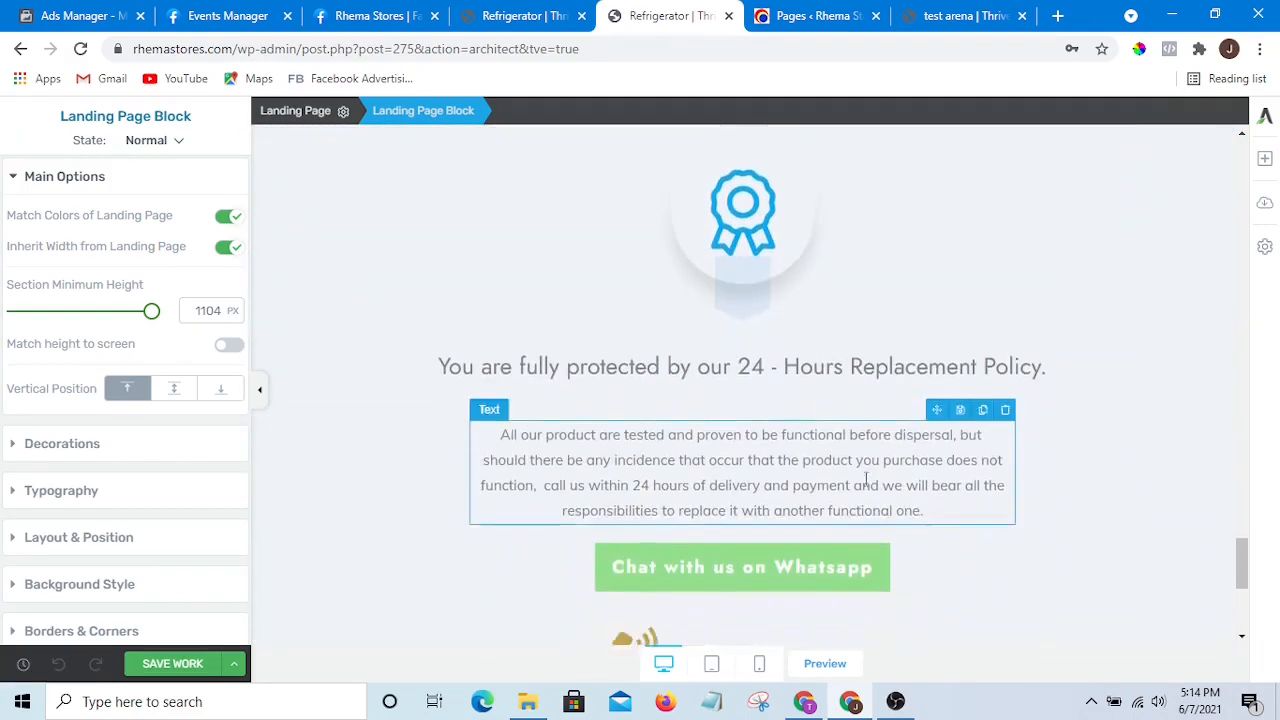
scroll(916, 468, "down", 1)
scroll(914, 395, "up", 3)
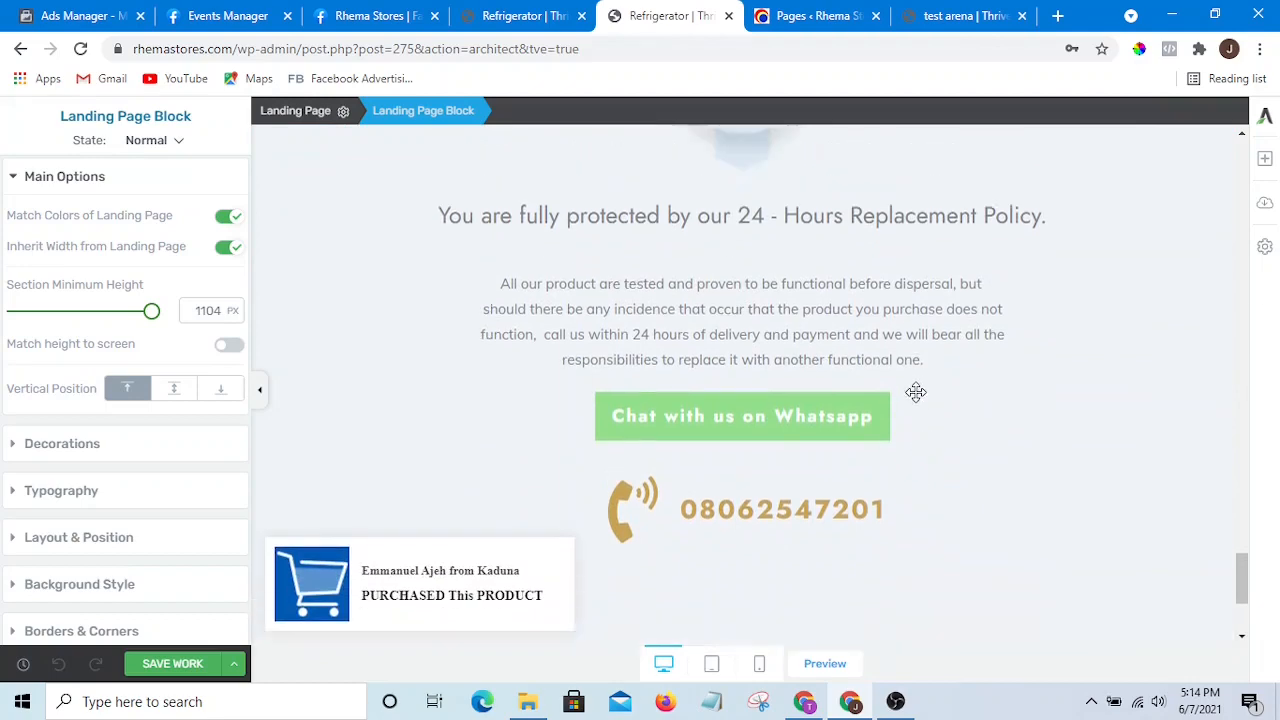
scroll(918, 402, "up", 5)
scroll(920, 414, "down", 7)
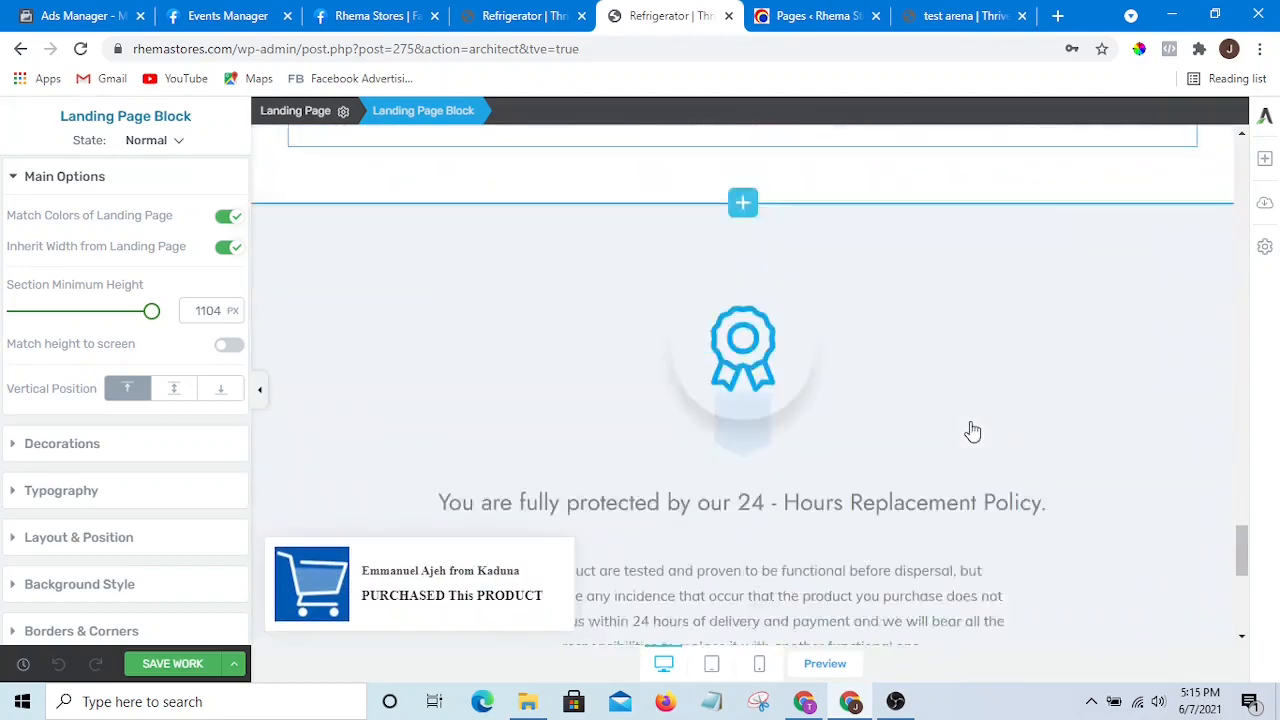
scroll(966, 429, "down", 2)
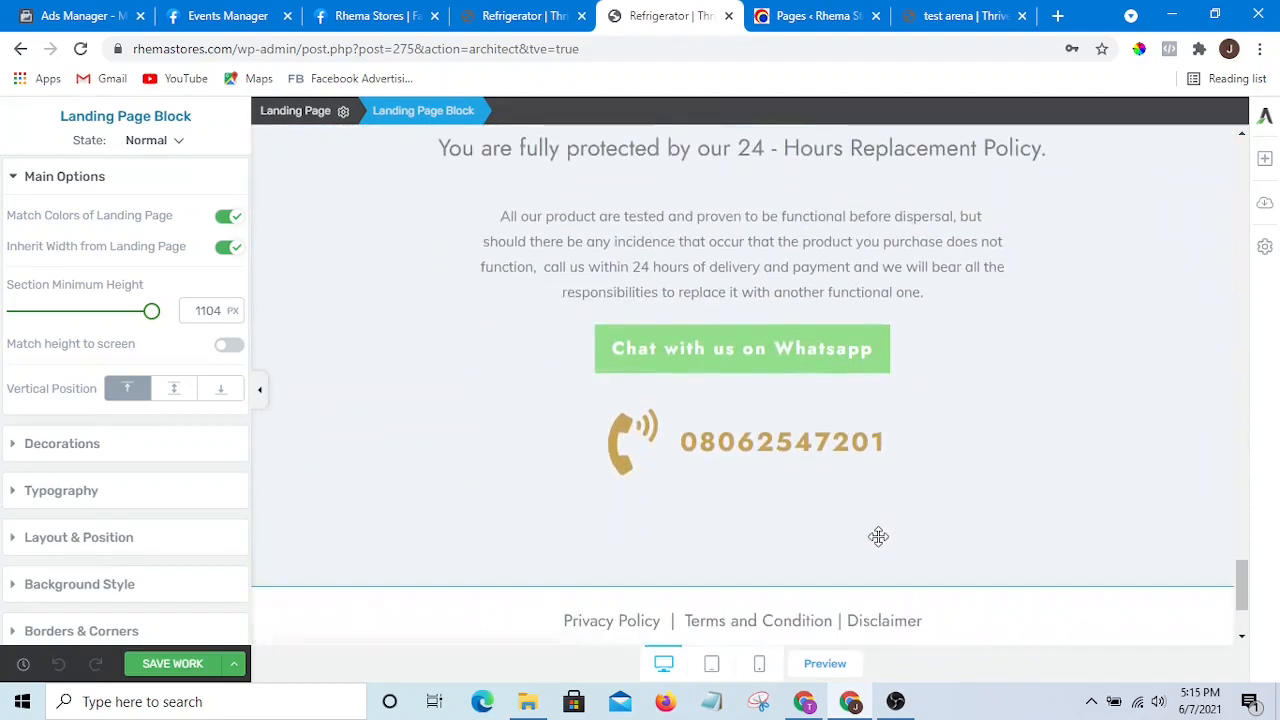
scroll(855, 468, "up", 2)
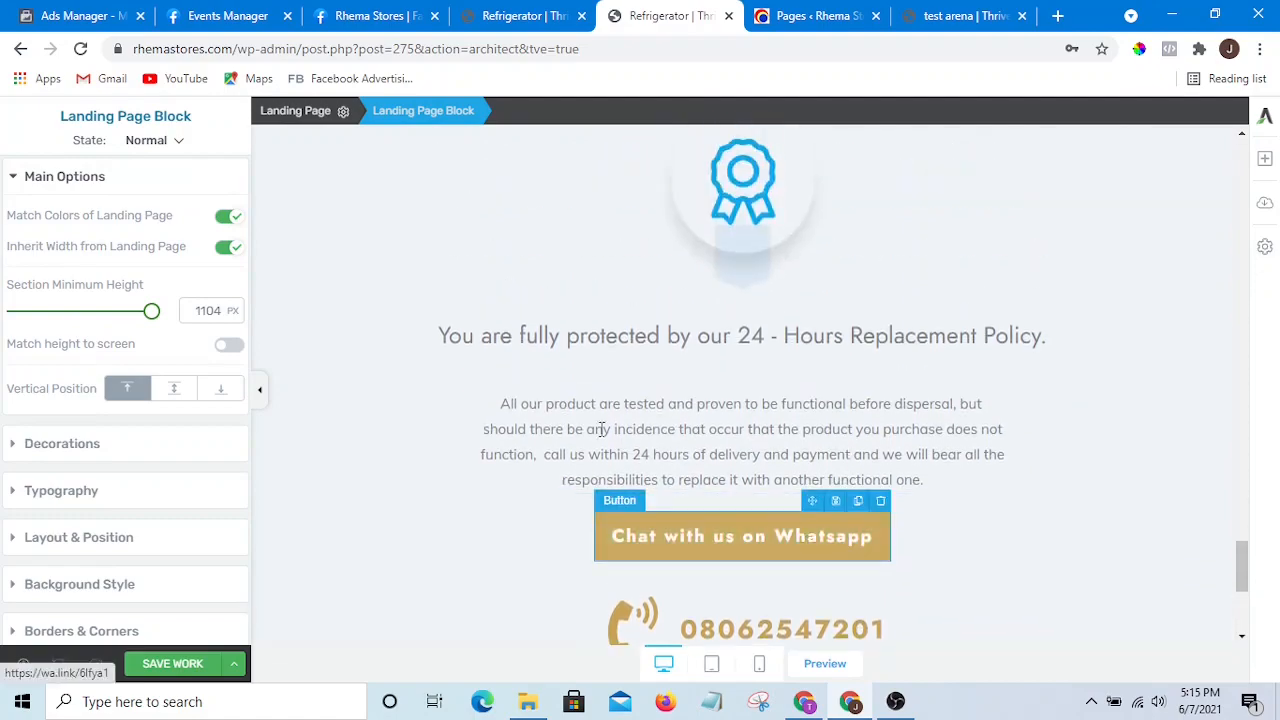
scroll(601, 428, "up", 15)
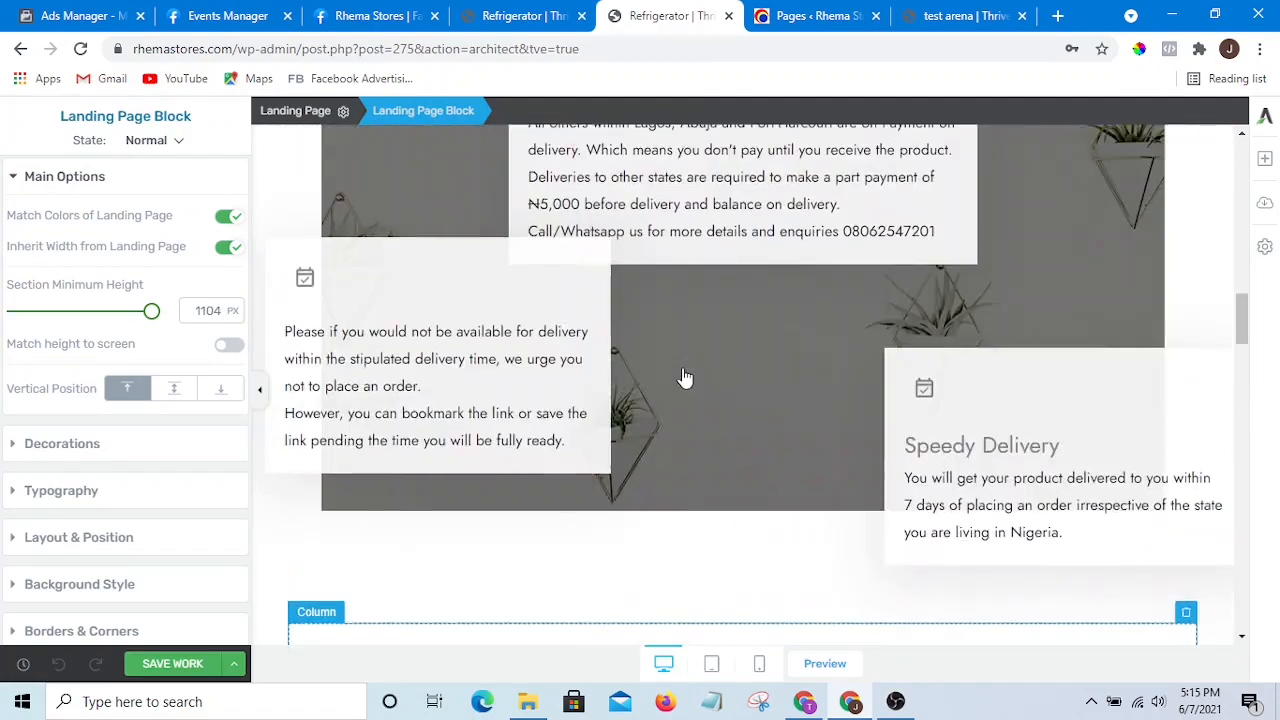
scroll(684, 377, "up", 15)
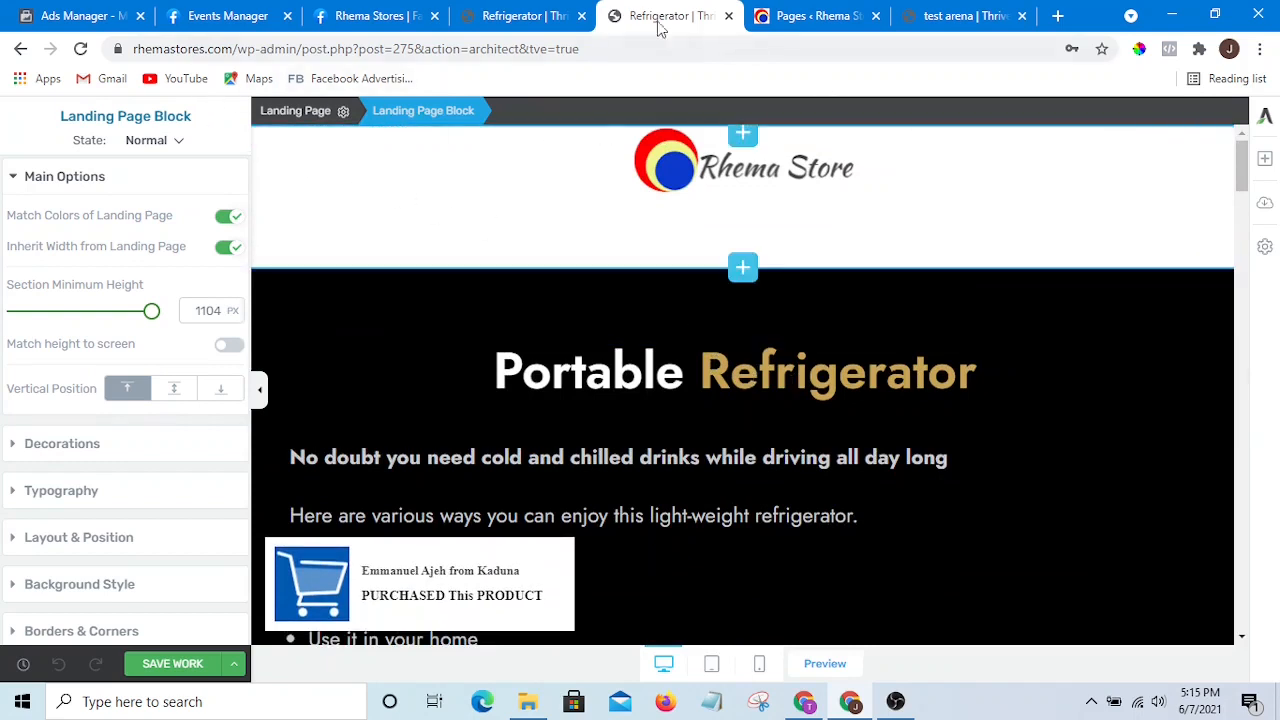
Step: Close the Refrigerator page editor and look through the site's list of pages down to the test arena entry
left_click(729, 16)
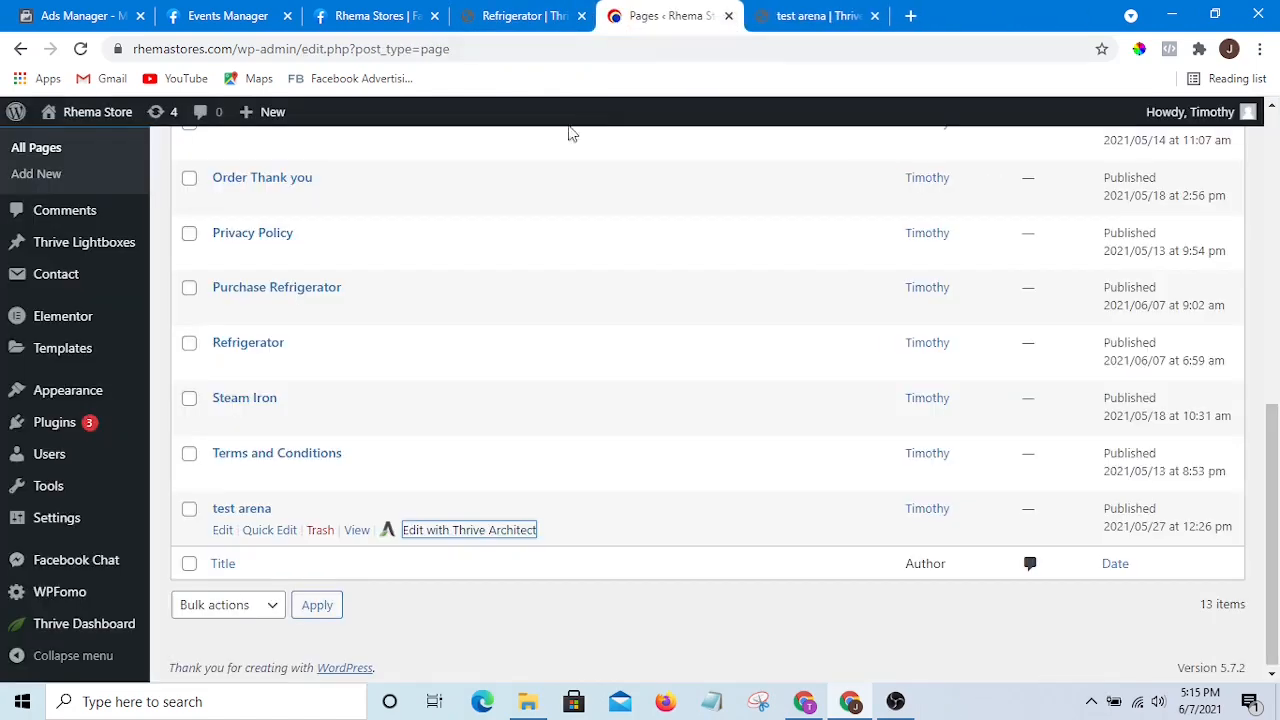
scroll(337, 453, "up", 3)
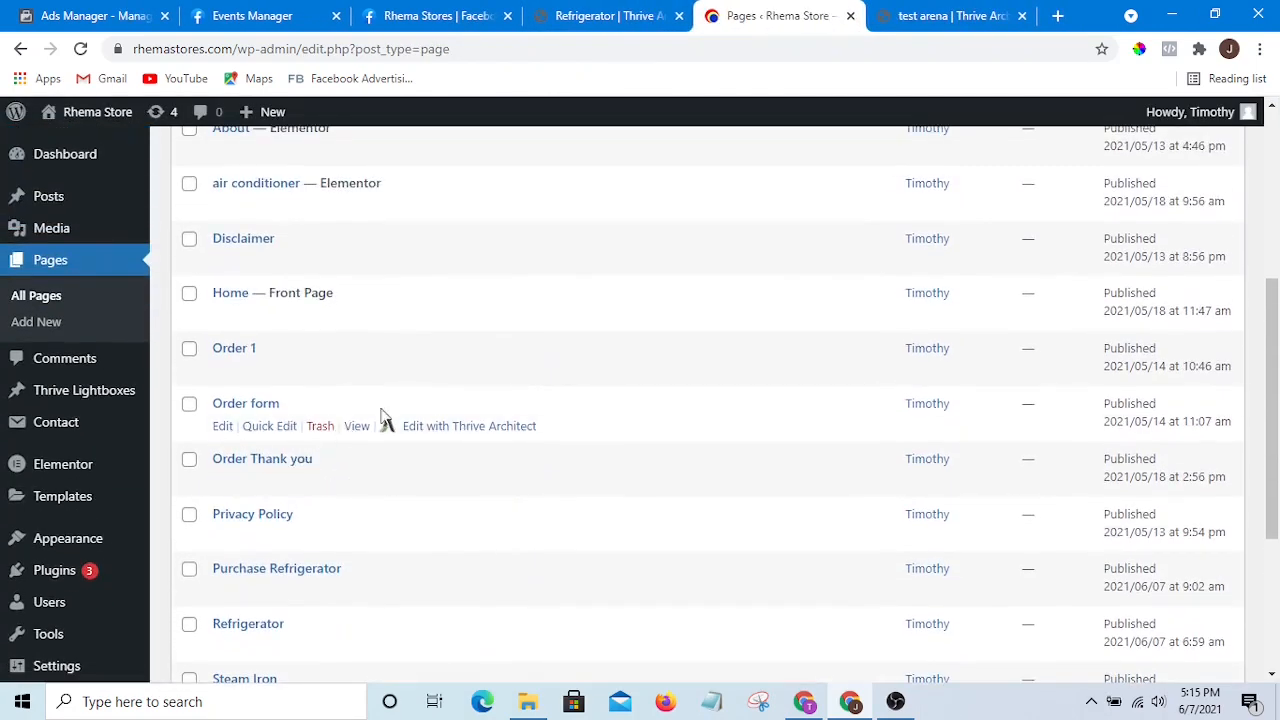
scroll(388, 411, "up", 2)
scroll(346, 423, "down", 2)
scroll(320, 415, "down", 1)
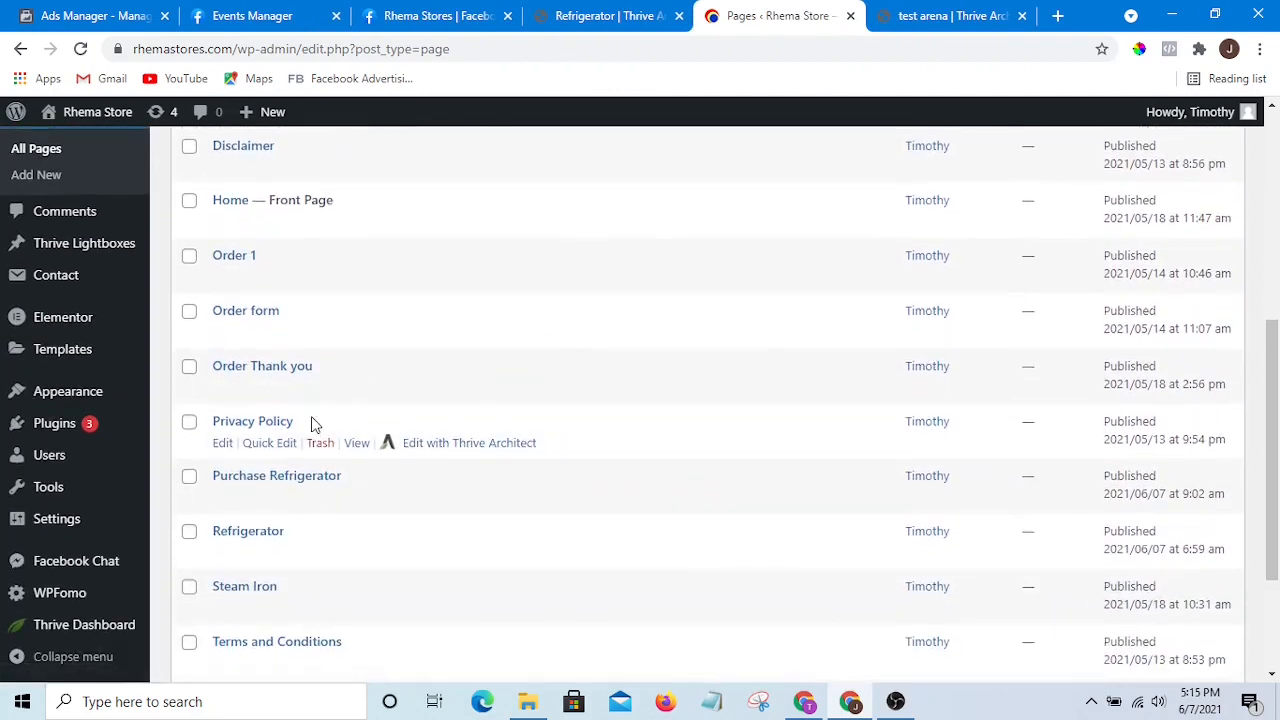
scroll(310, 415, "up", 1)
scroll(314, 423, "down", 3)
scroll(306, 417, "up", 1)
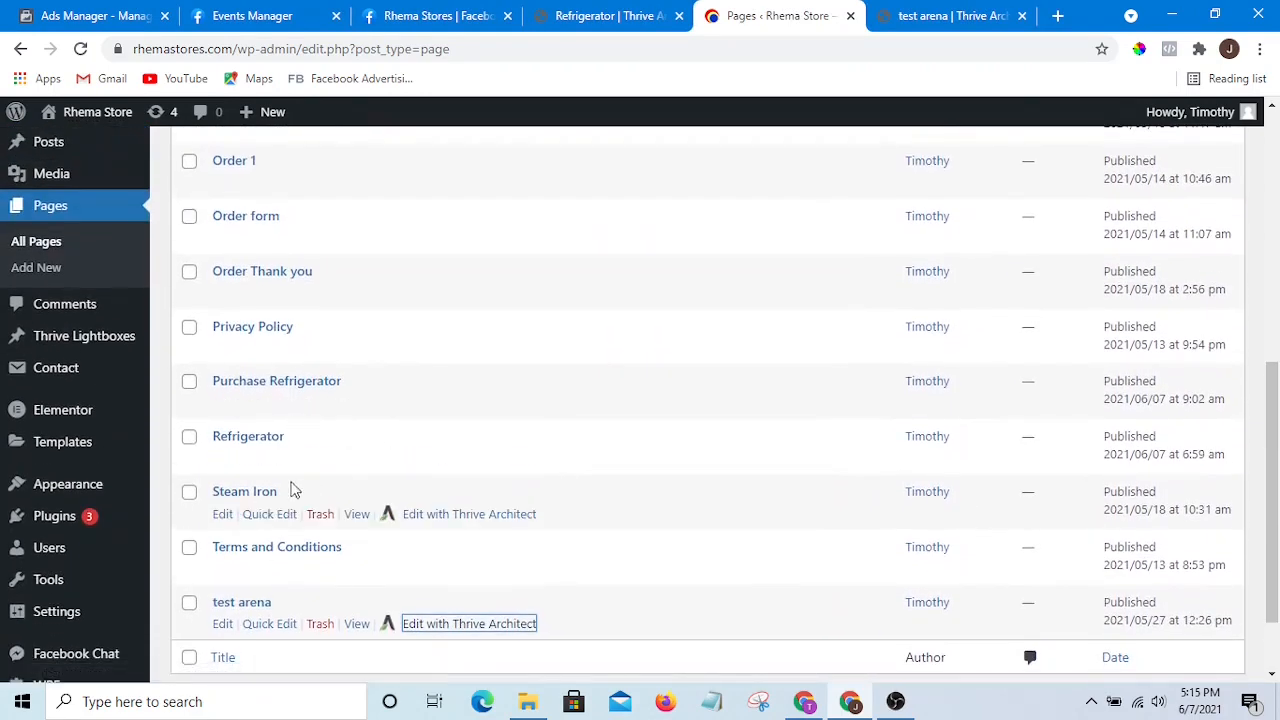
scroll(288, 488, "down", 2)
scroll(260, 478, "up", 2)
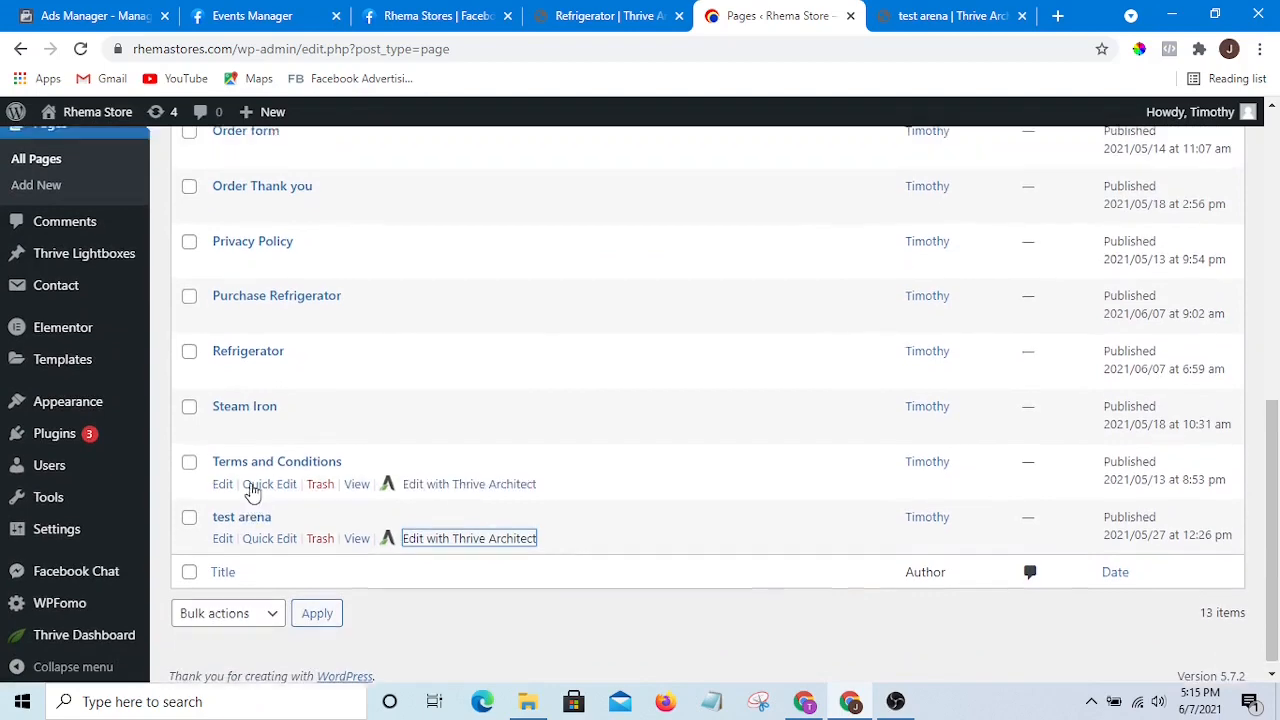
scroll(296, 457, "up", 3)
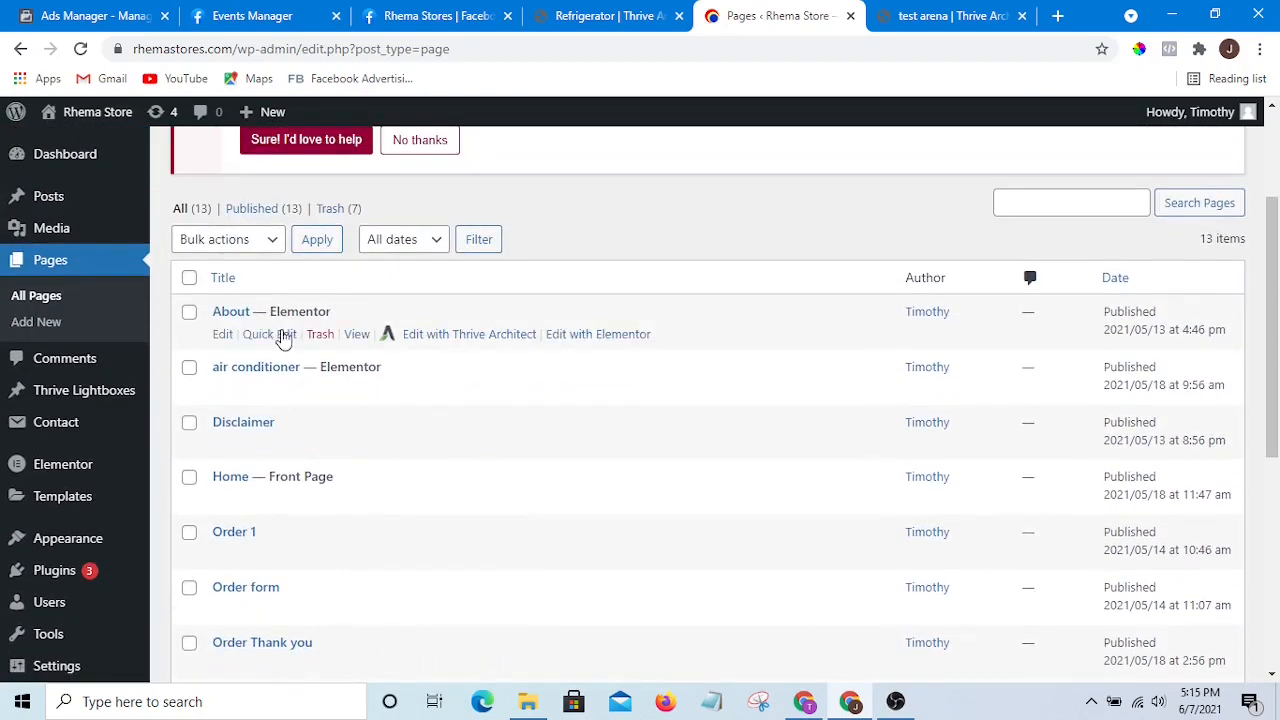
scroll(288, 465, "down", 4)
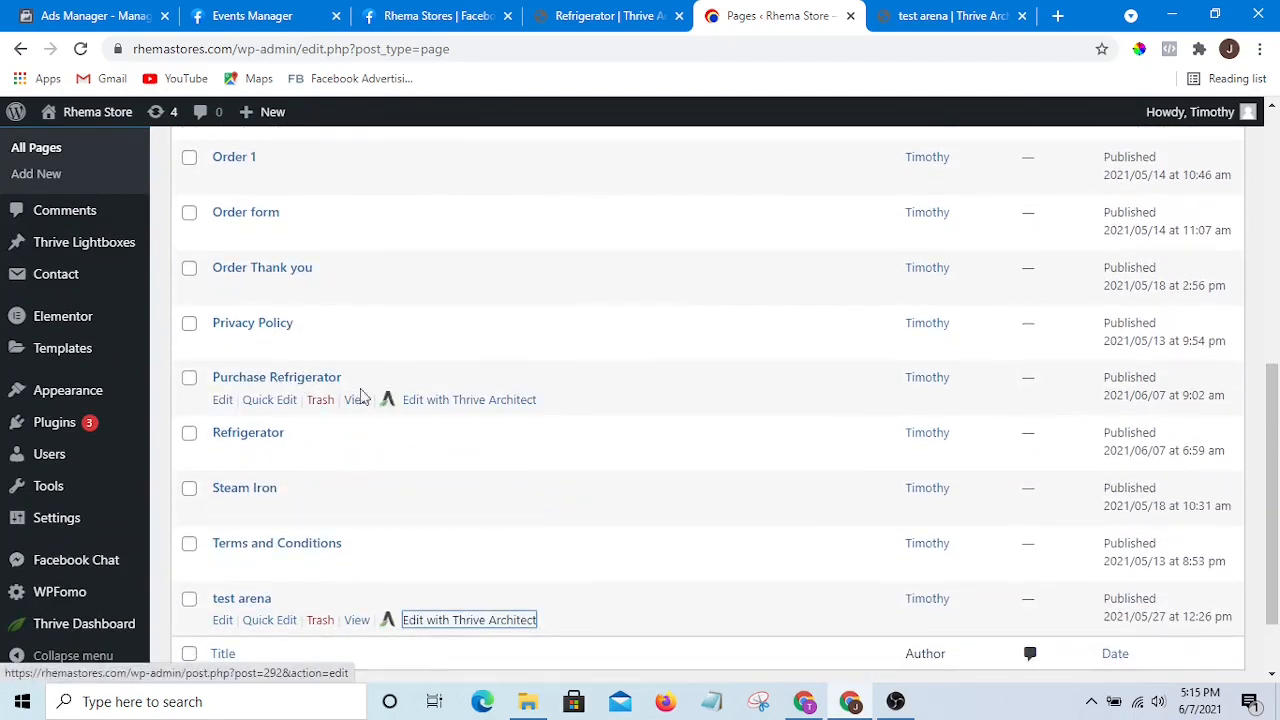
scroll(300, 443, "down", 1)
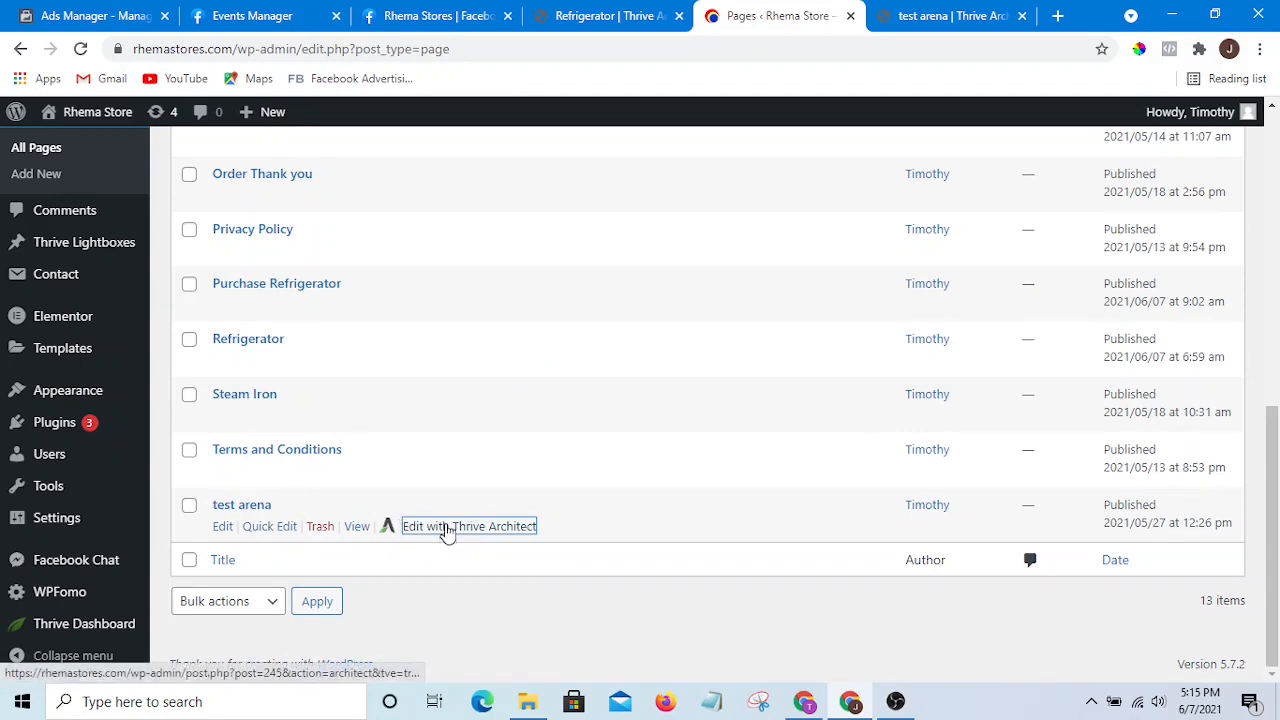
Step: View the live test arena page in a separate browser tab to check its content, and close that tab
right_click(358, 527)
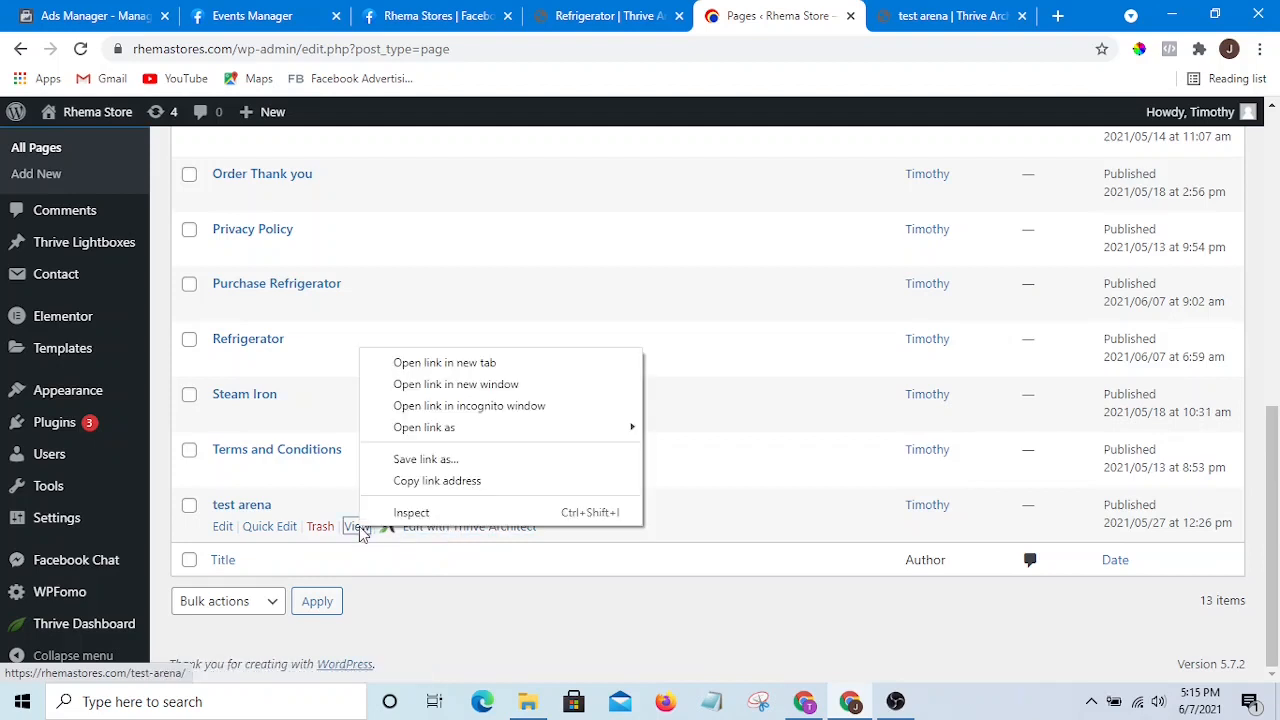
left_click(455, 363)
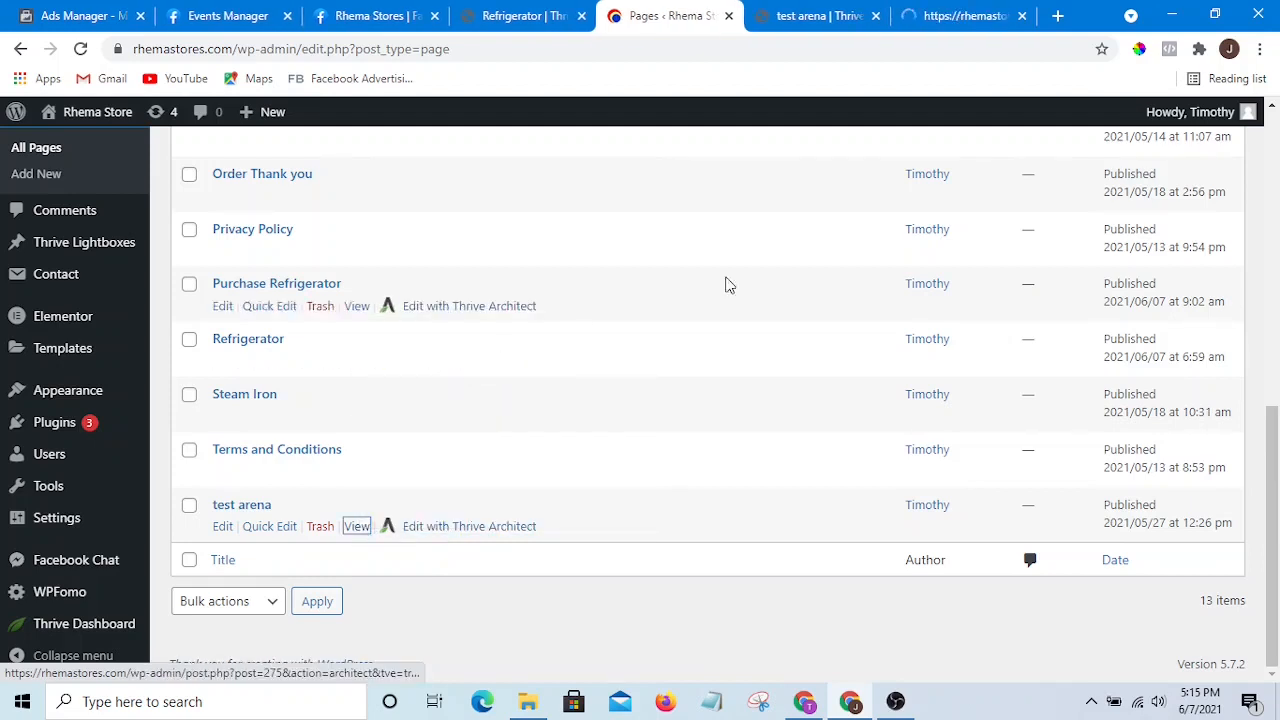
left_click(955, 17)
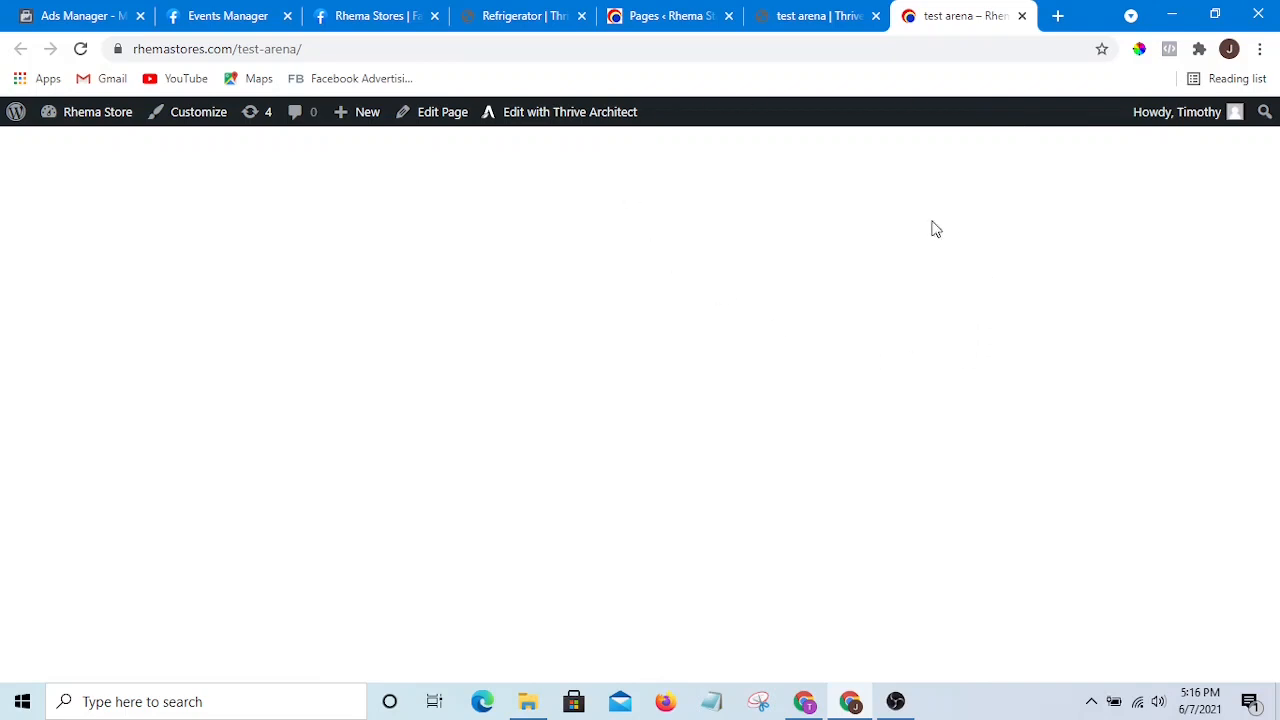
left_click(1021, 16)
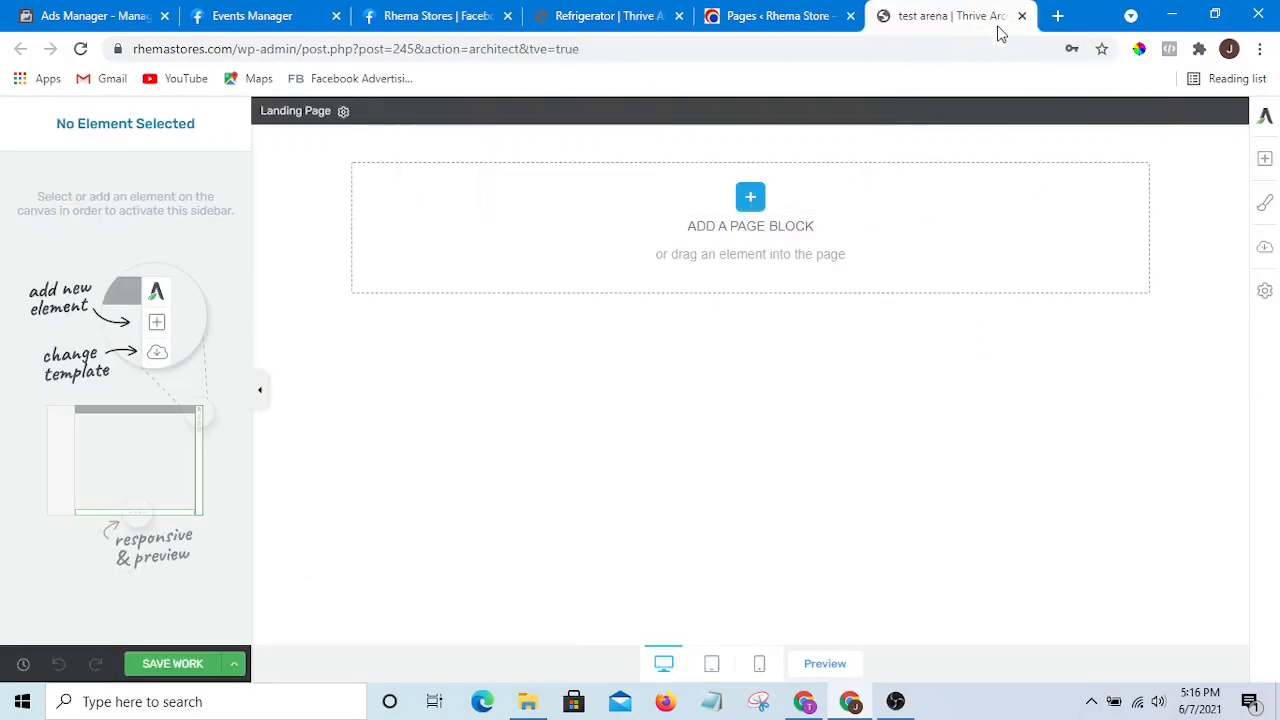
Step: Move the test arena page to the trash from the site's list of pages
left_click(752, 18)
scroll(250, 400, "up", 2)
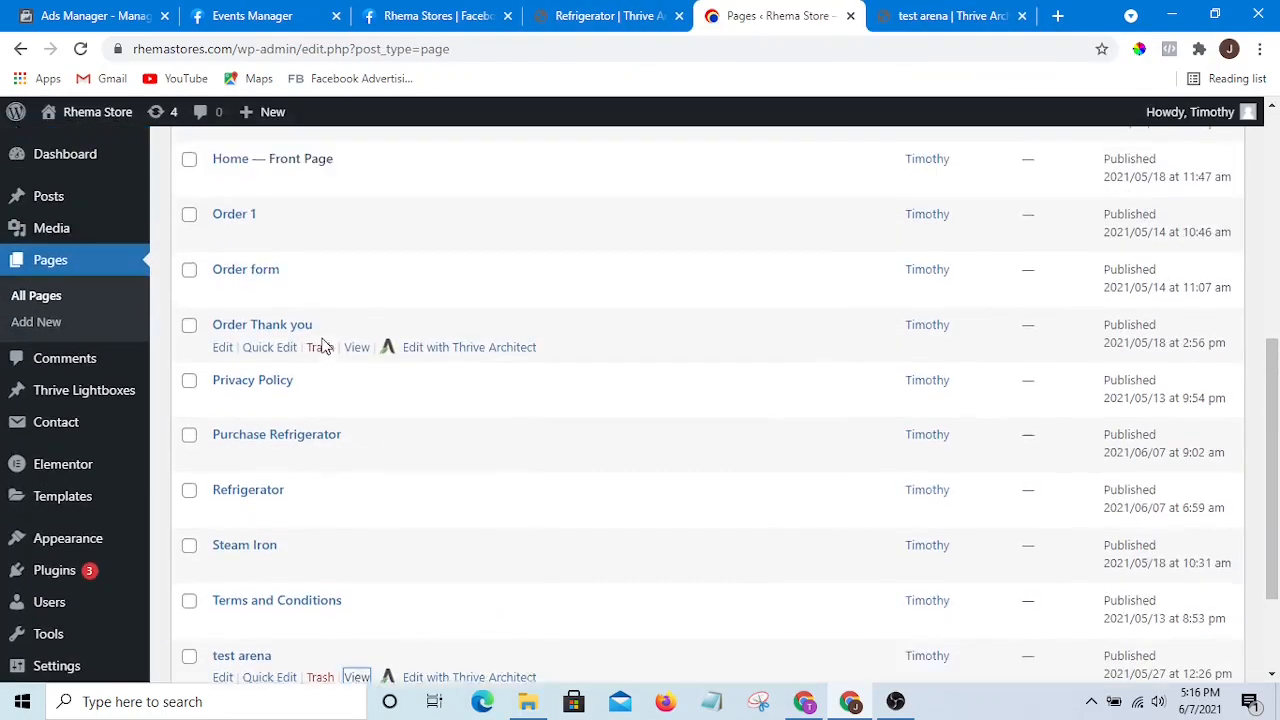
scroll(323, 277, "down", 1)
scroll(323, 432, "down", 2)
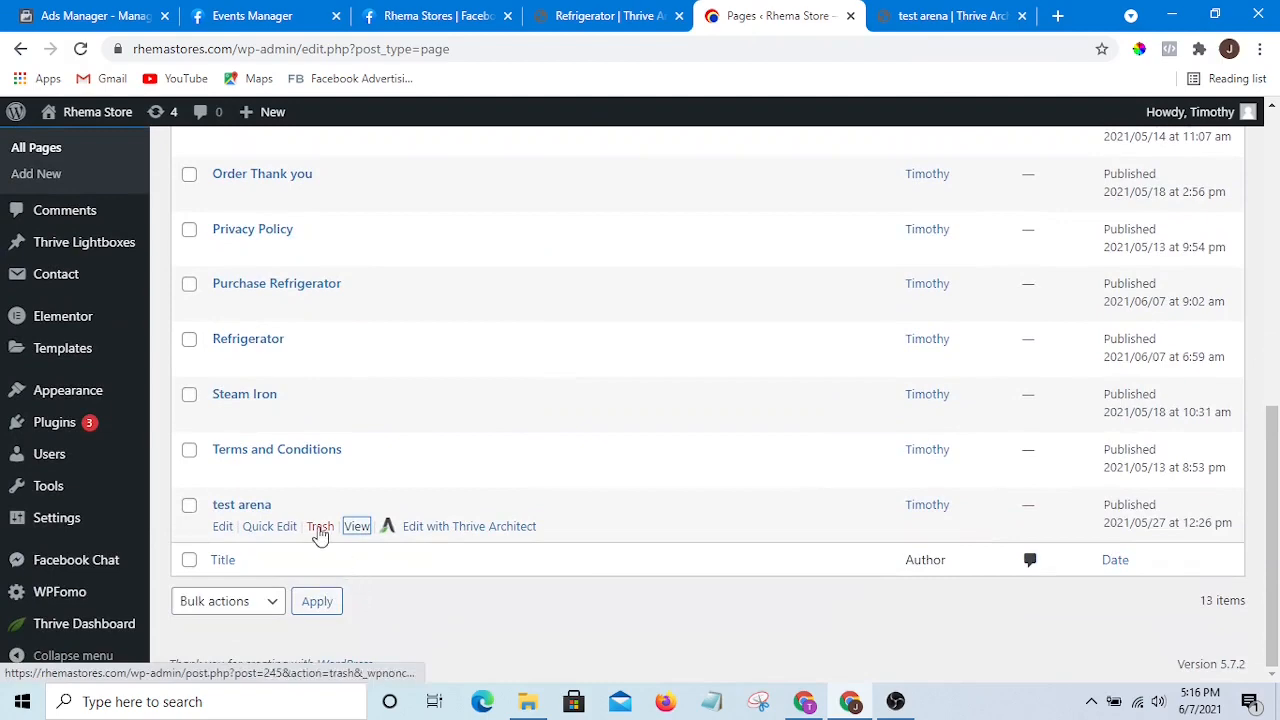
left_click(320, 527)
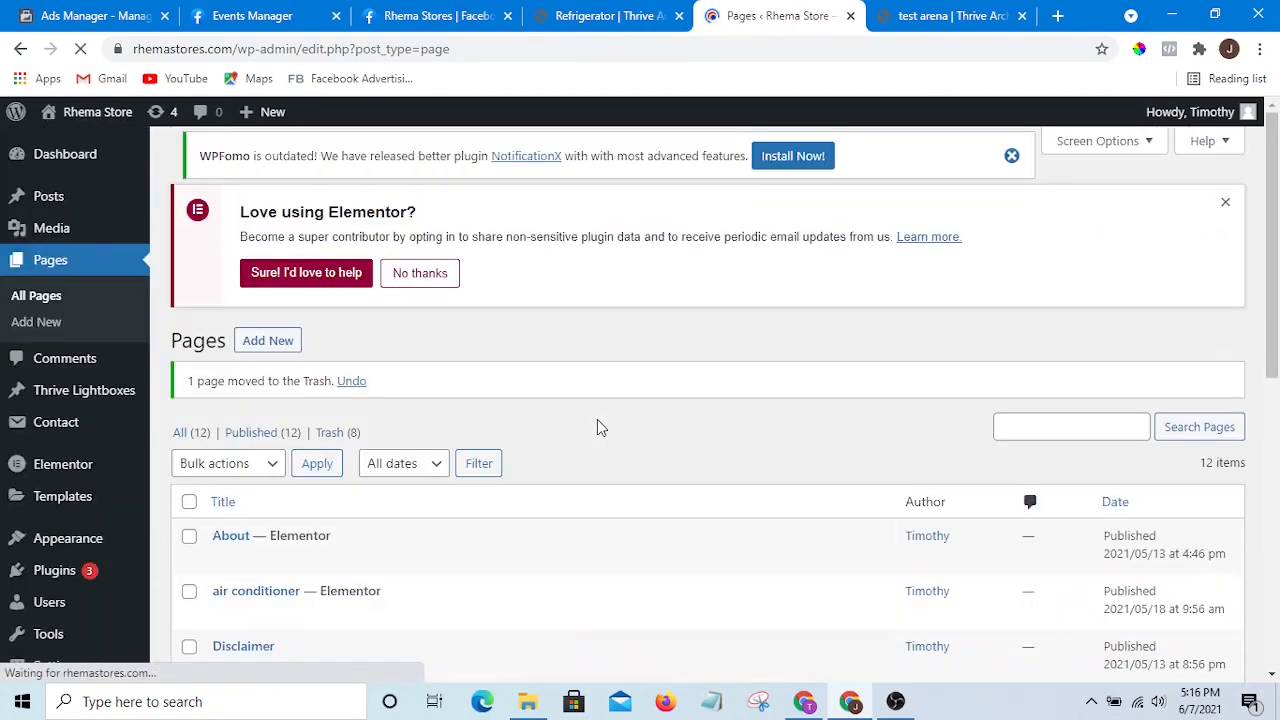
Step: Create a new page titled "Backup page" and publish it
scroll(593, 445, "down", 2)
scroll(586, 461, "down", 5)
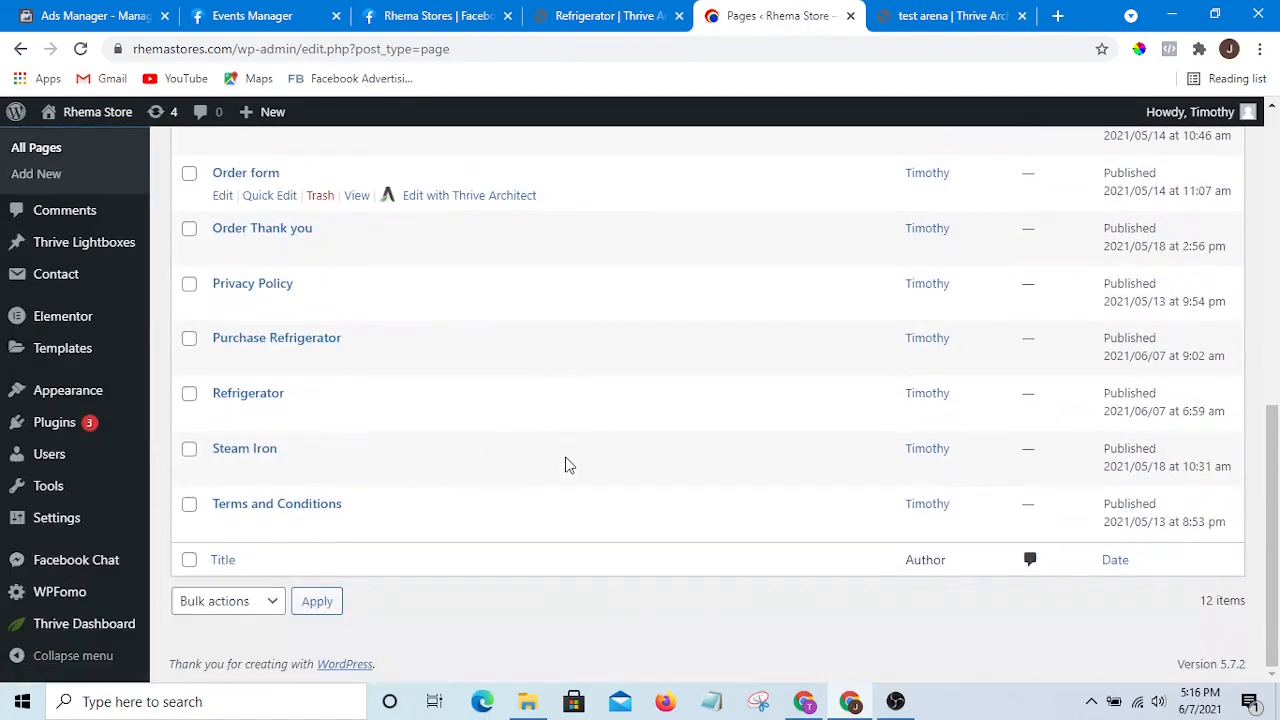
scroll(555, 458, "up", 10)
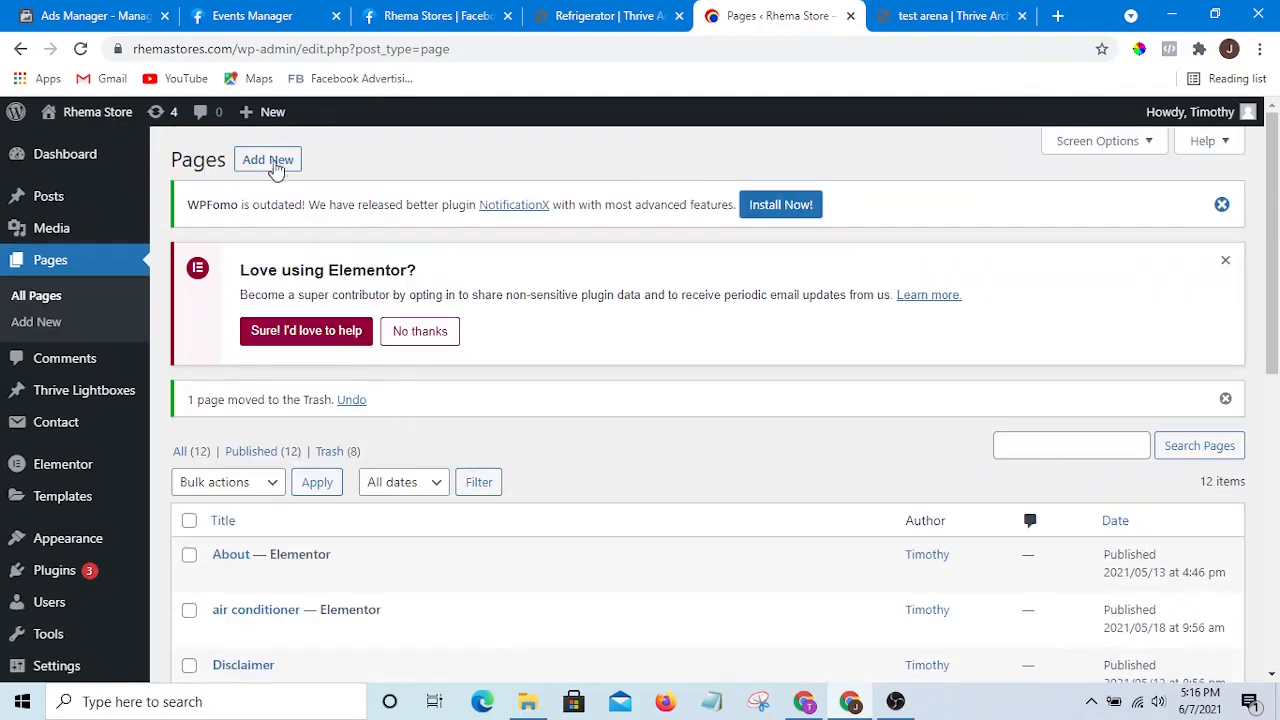
left_click(268, 160)
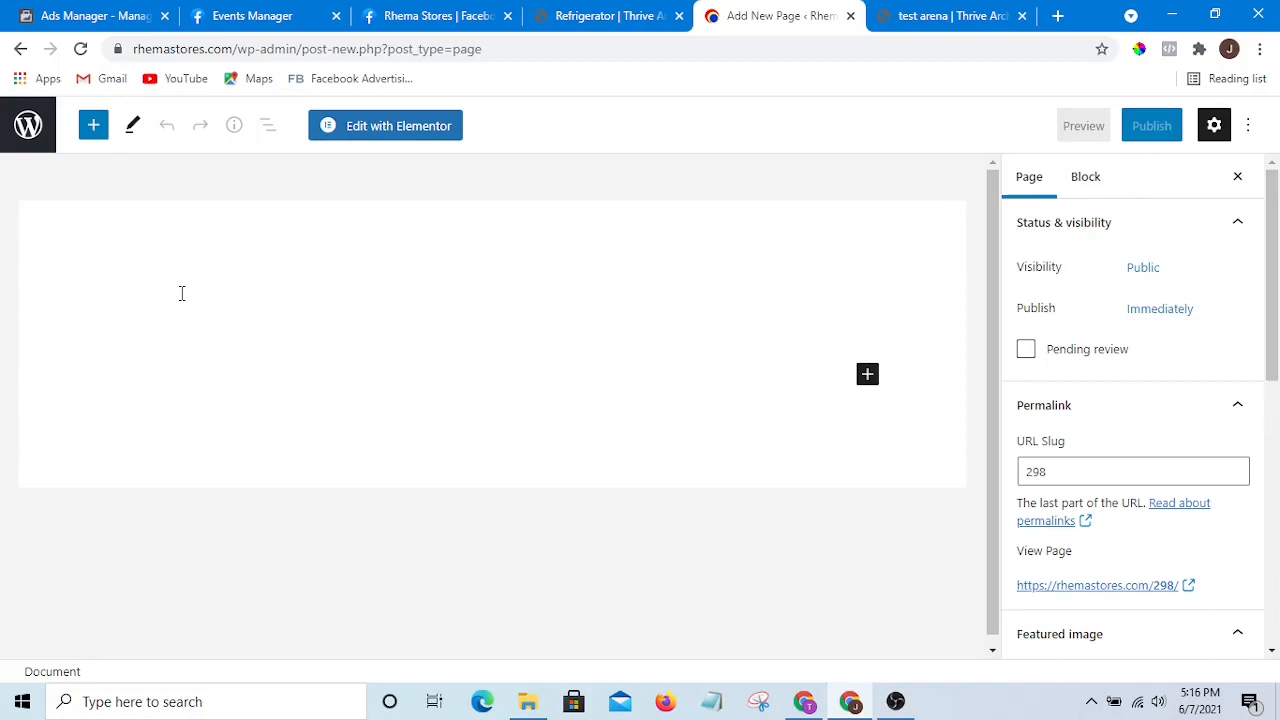
type("Back")
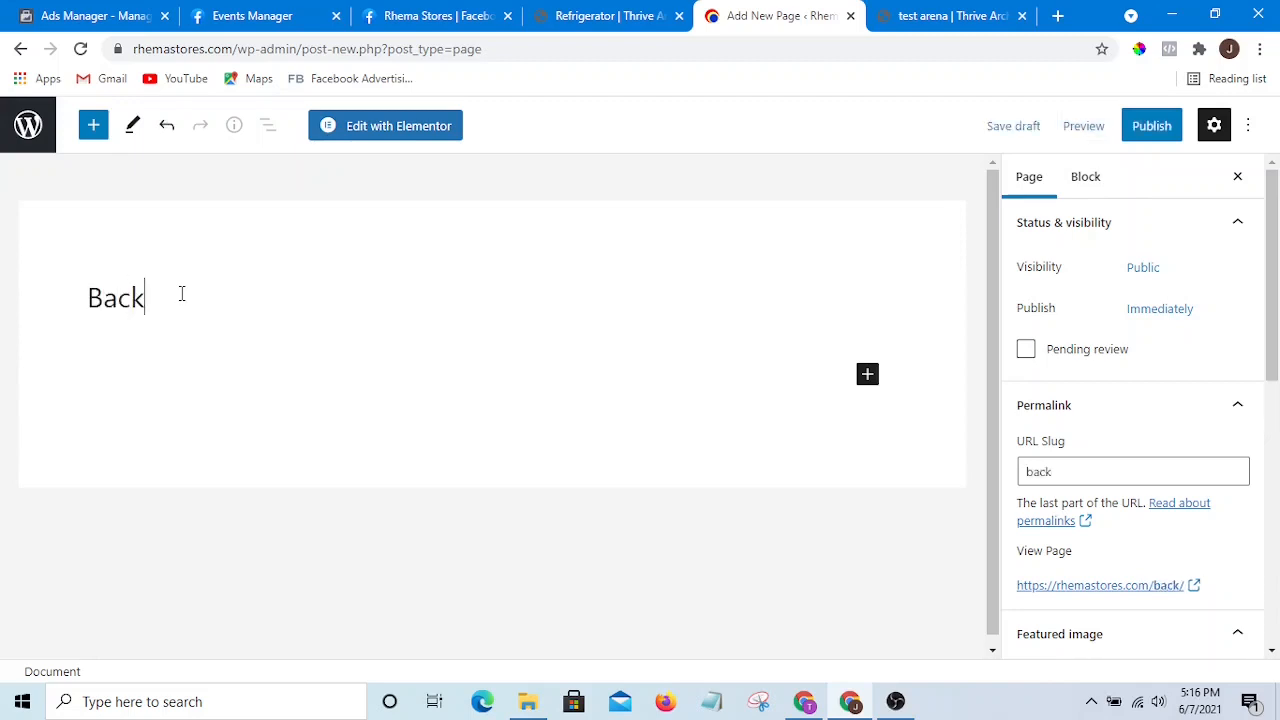
type("up page")
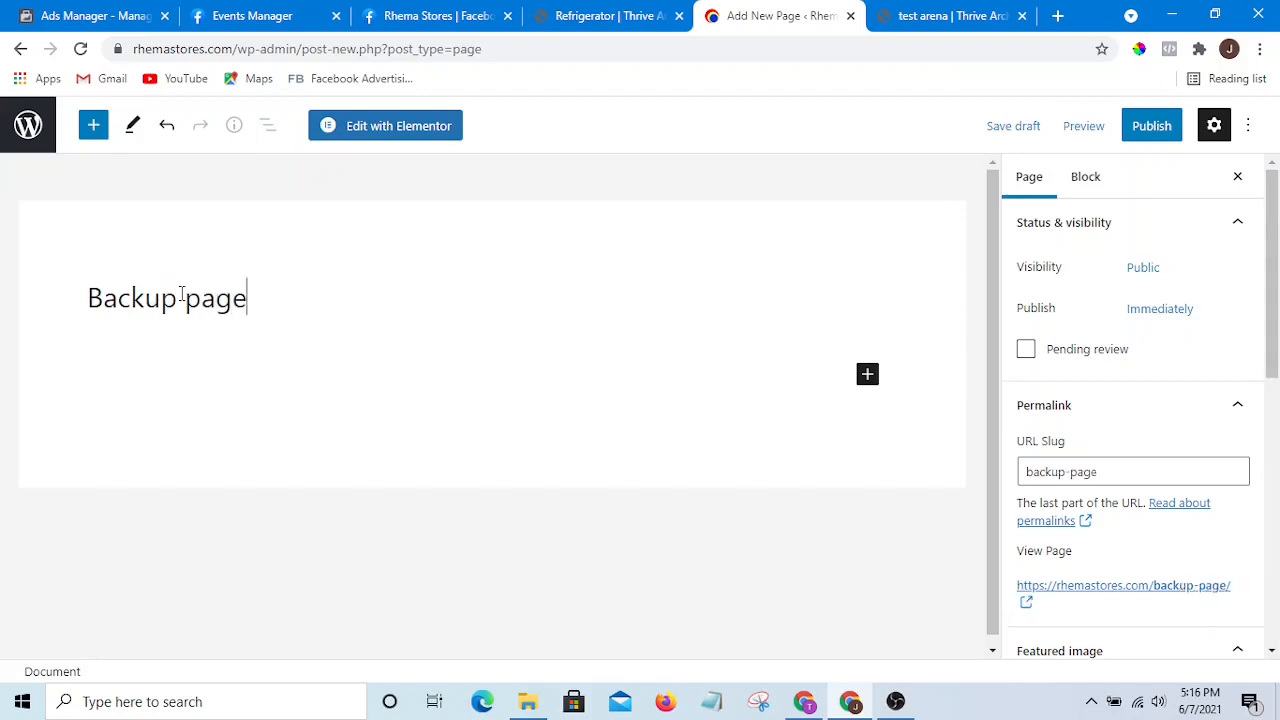
left_click(1160, 131)
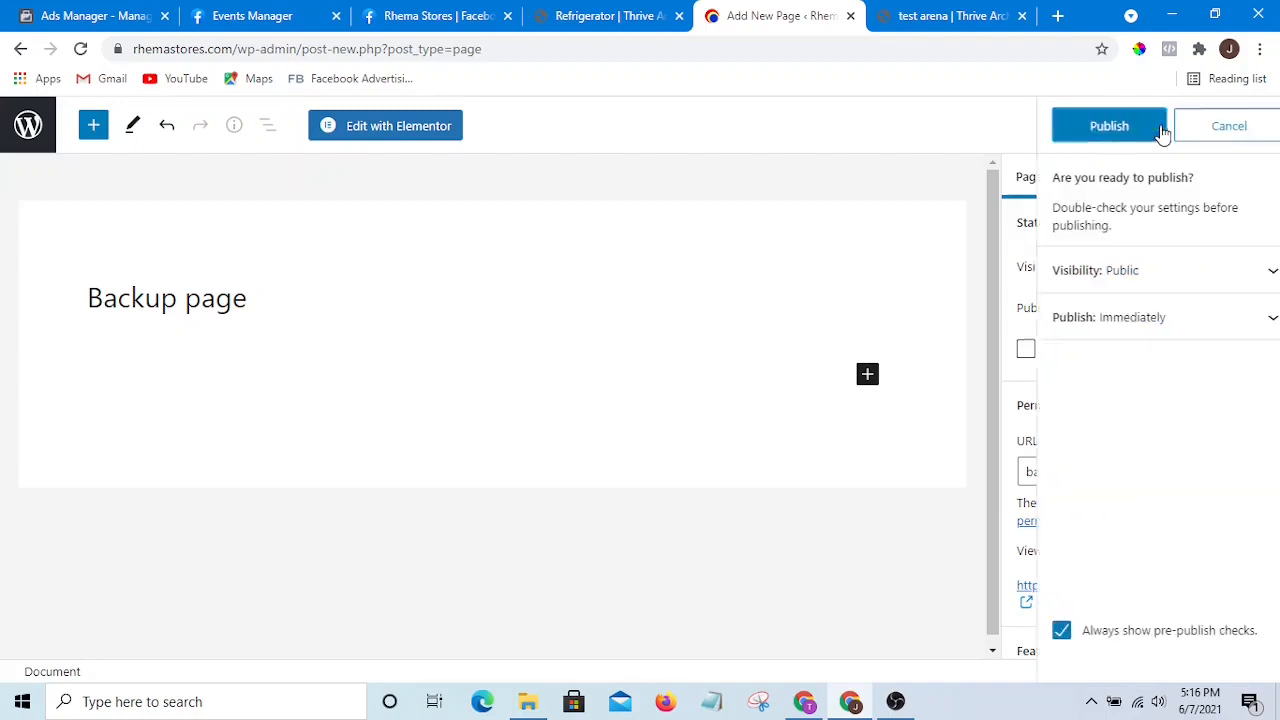
left_click(1099, 128)
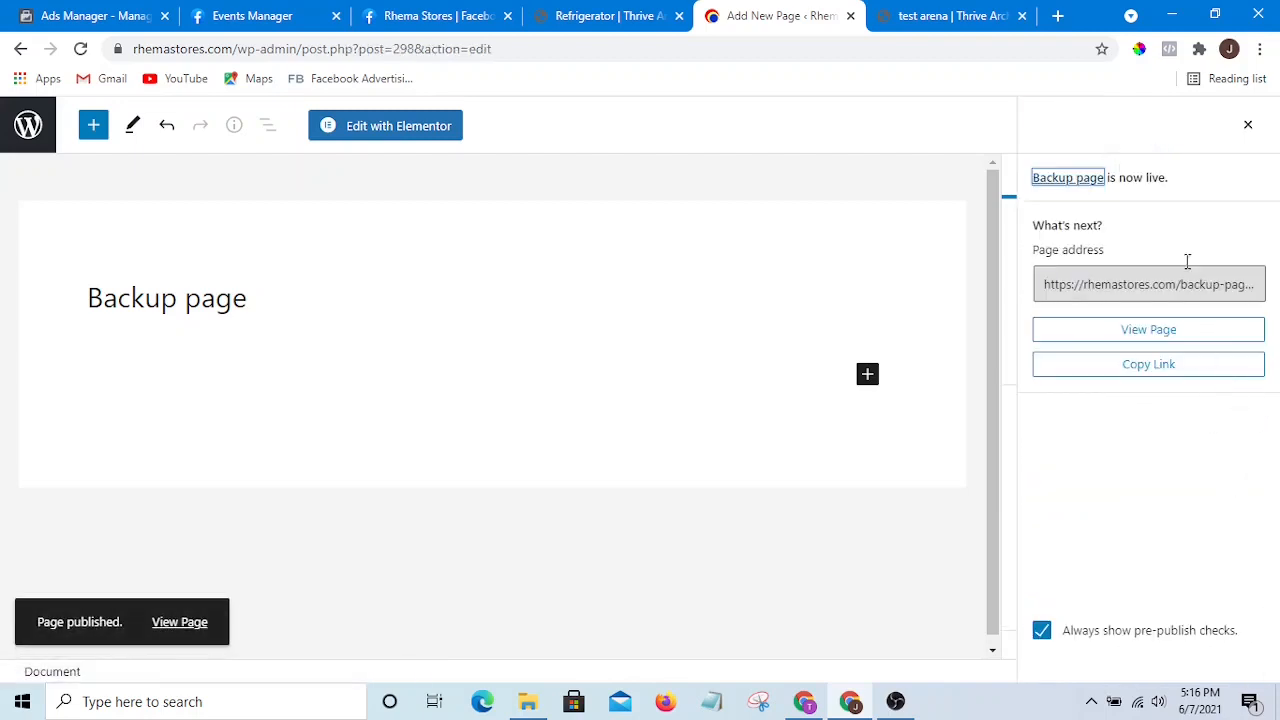
left_click(1251, 128)
Step: Set the Backup page's Astra sidebar to No Sidebar and its content layout to Full Width / Stretched
scroll(1163, 351, "down", 2)
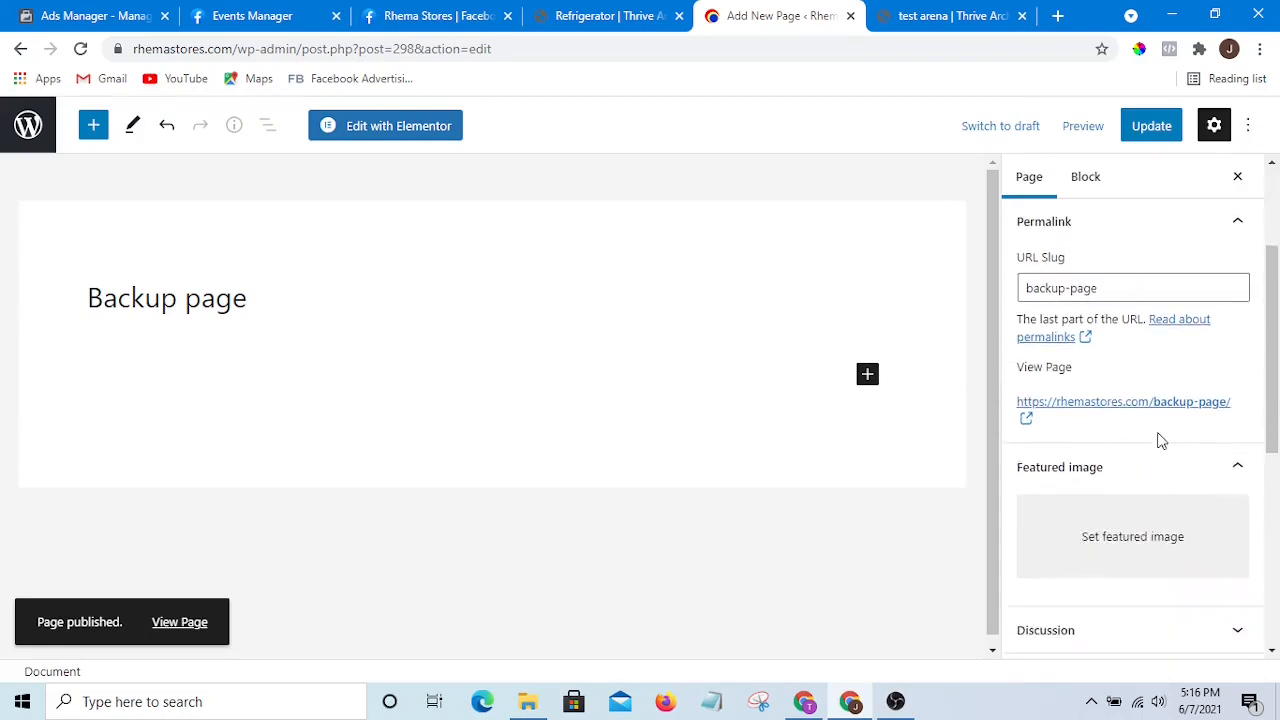
scroll(1134, 470, "up", 2)
scroll(1137, 460, "down", 6)
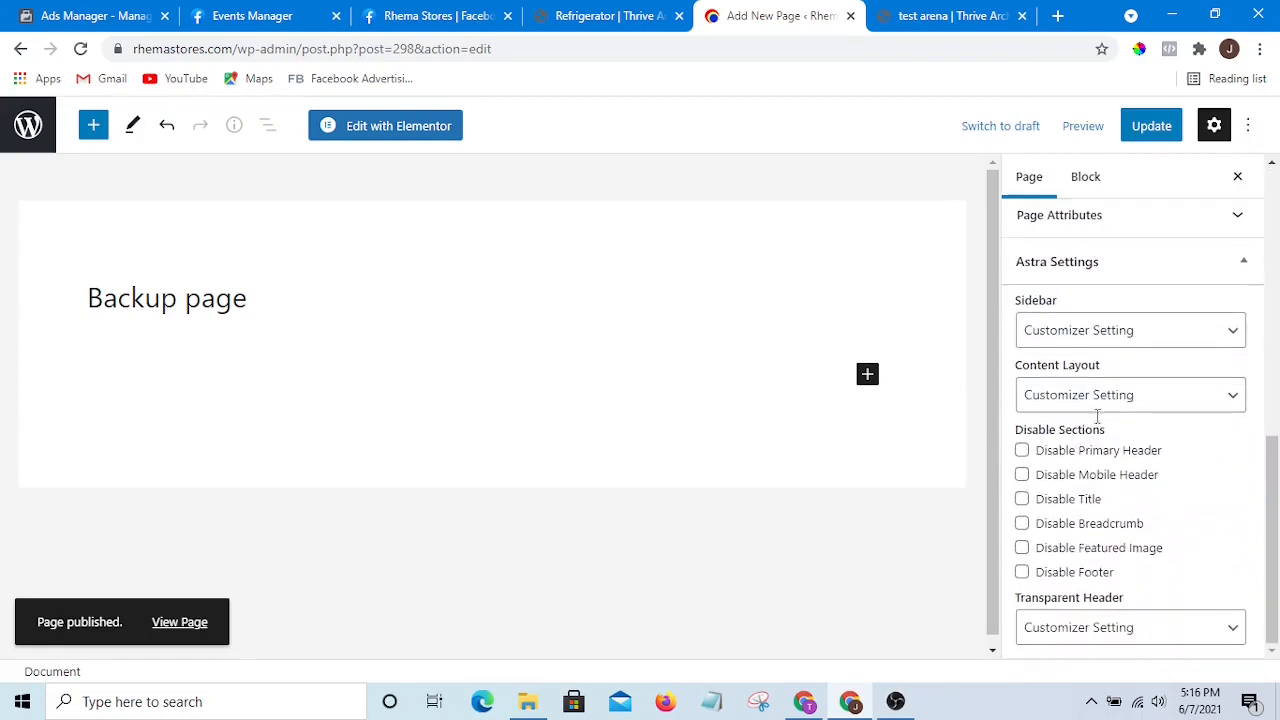
left_click(1162, 330)
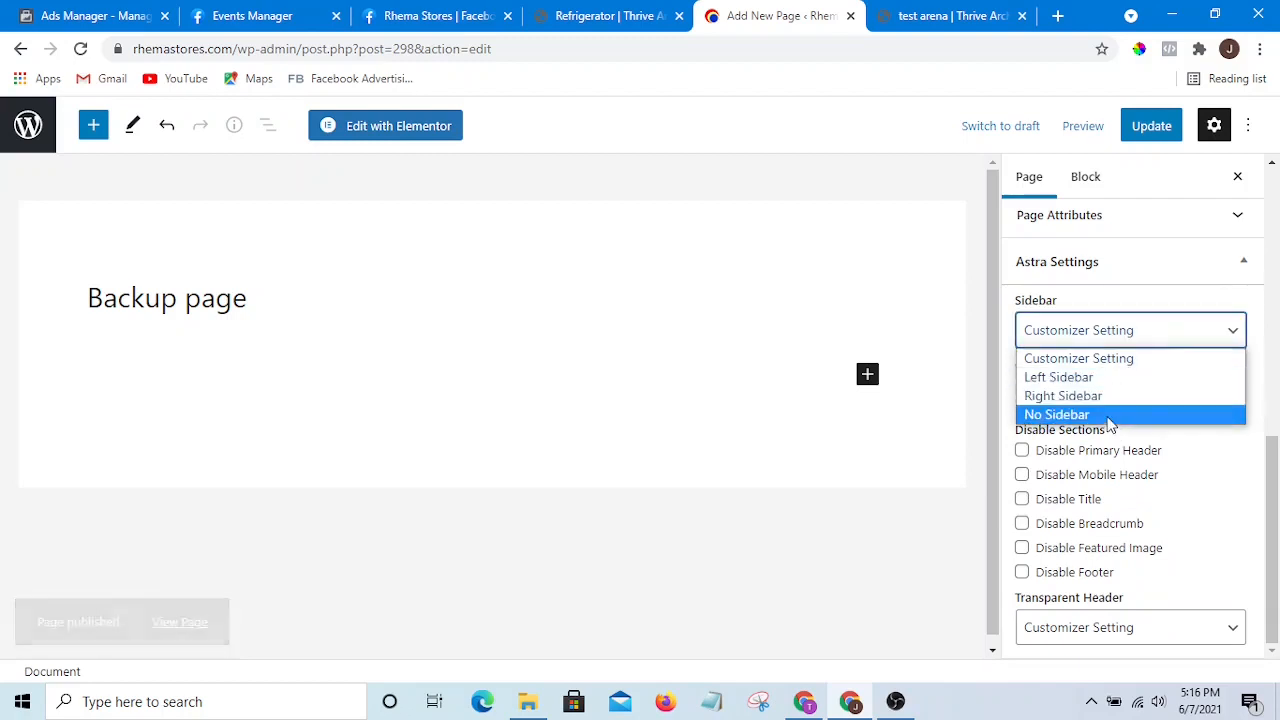
left_click(1108, 416)
left_click(1138, 400)
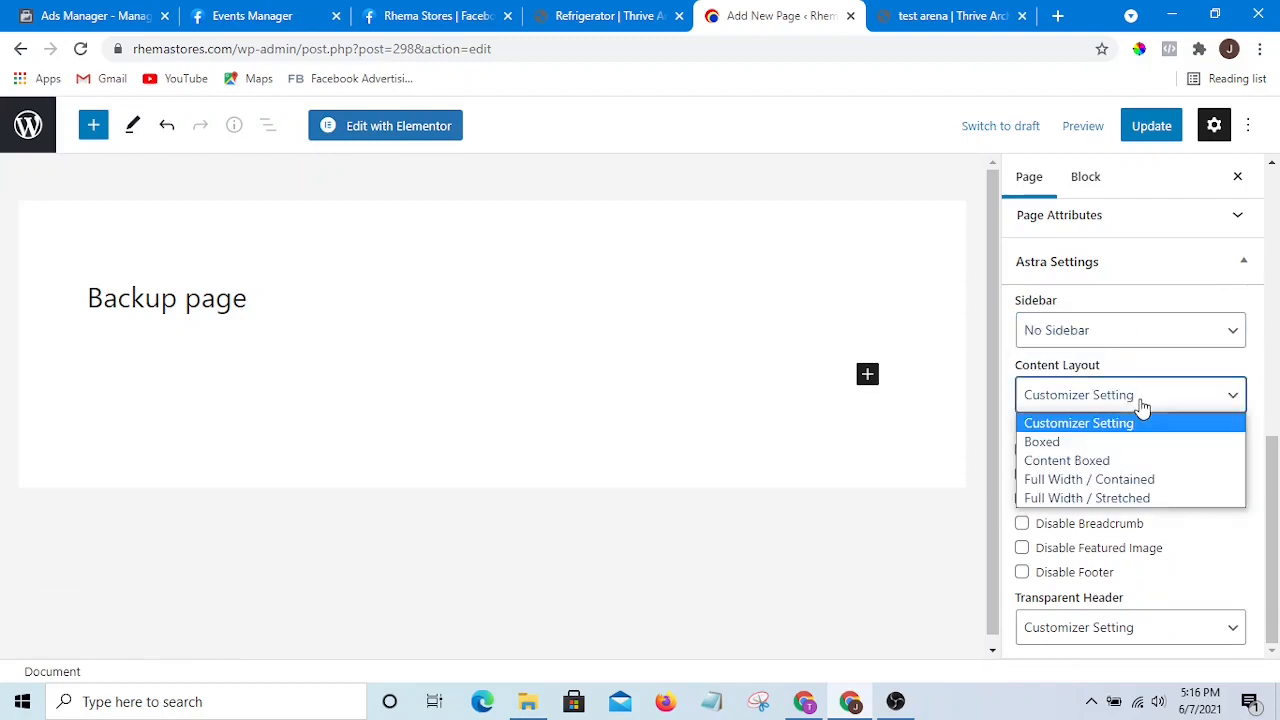
left_click(1114, 500)
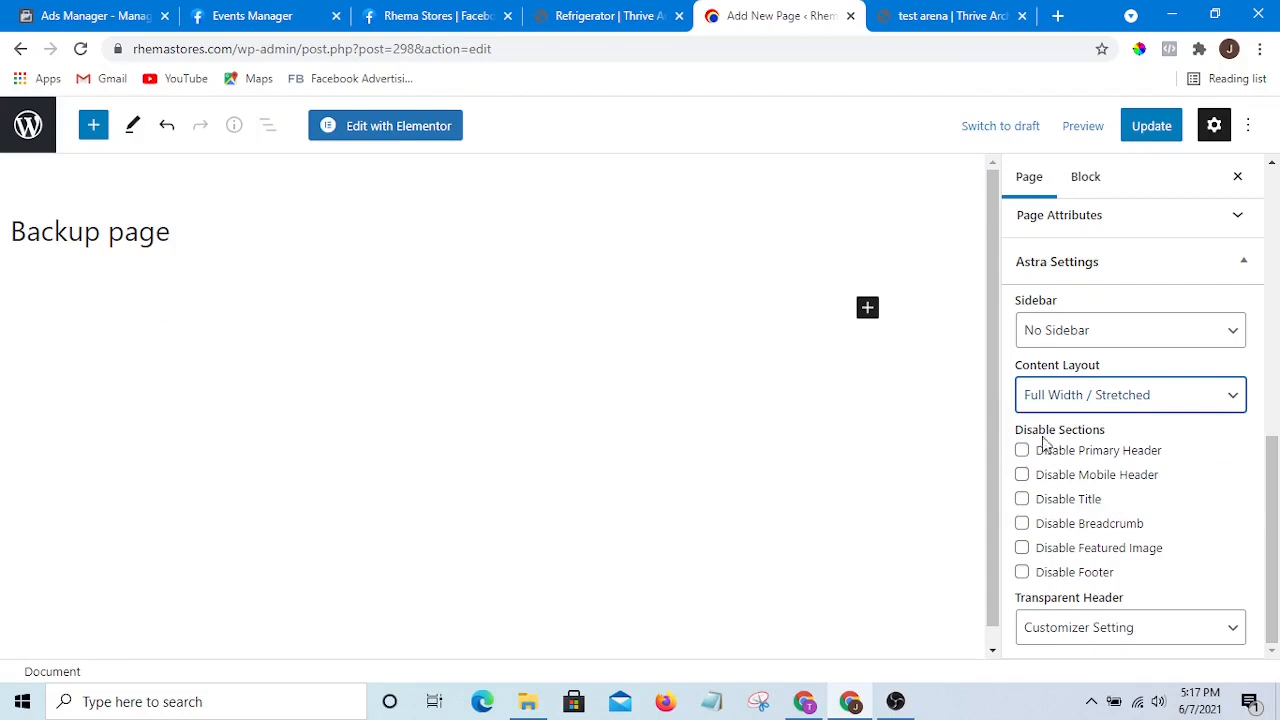
Step: Disable the title and featured image sections for the Backup page and update it
left_click(1022, 500)
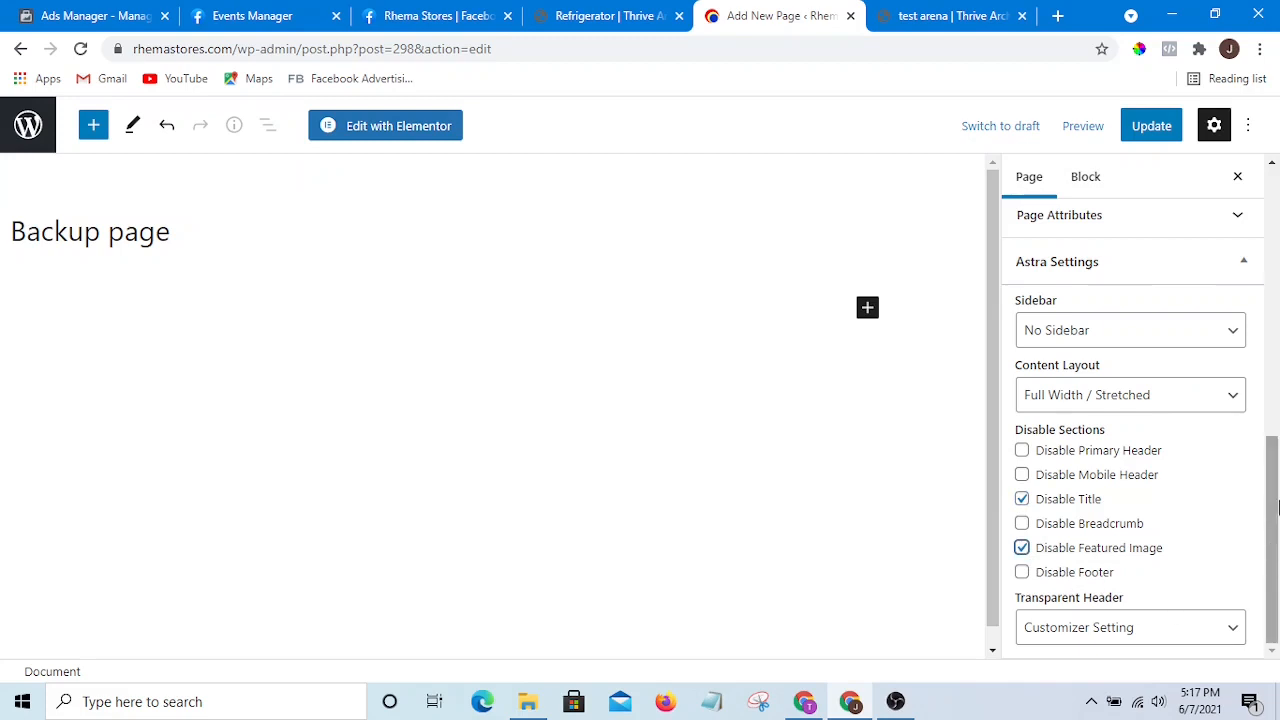
left_click(1154, 128)
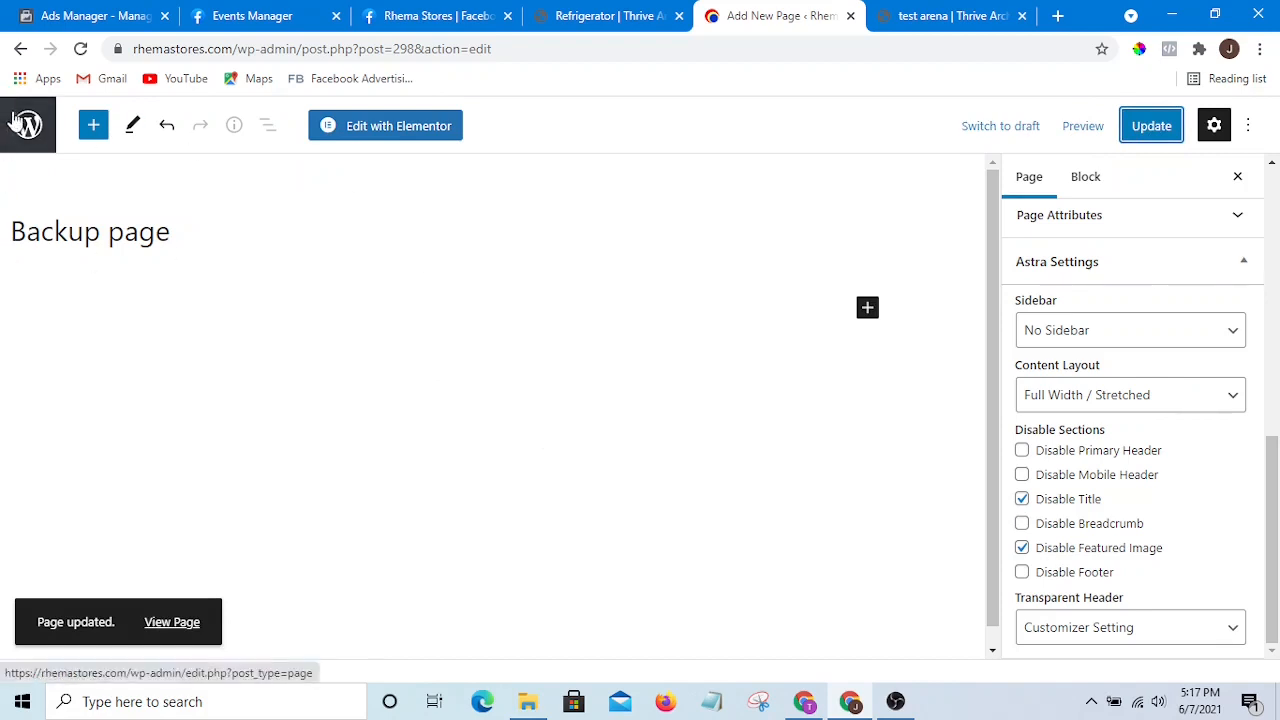
Step: View the live Backup page in a separate browser tab and check its tracking with the Facebook Pixel Helper
right_click(184, 632)
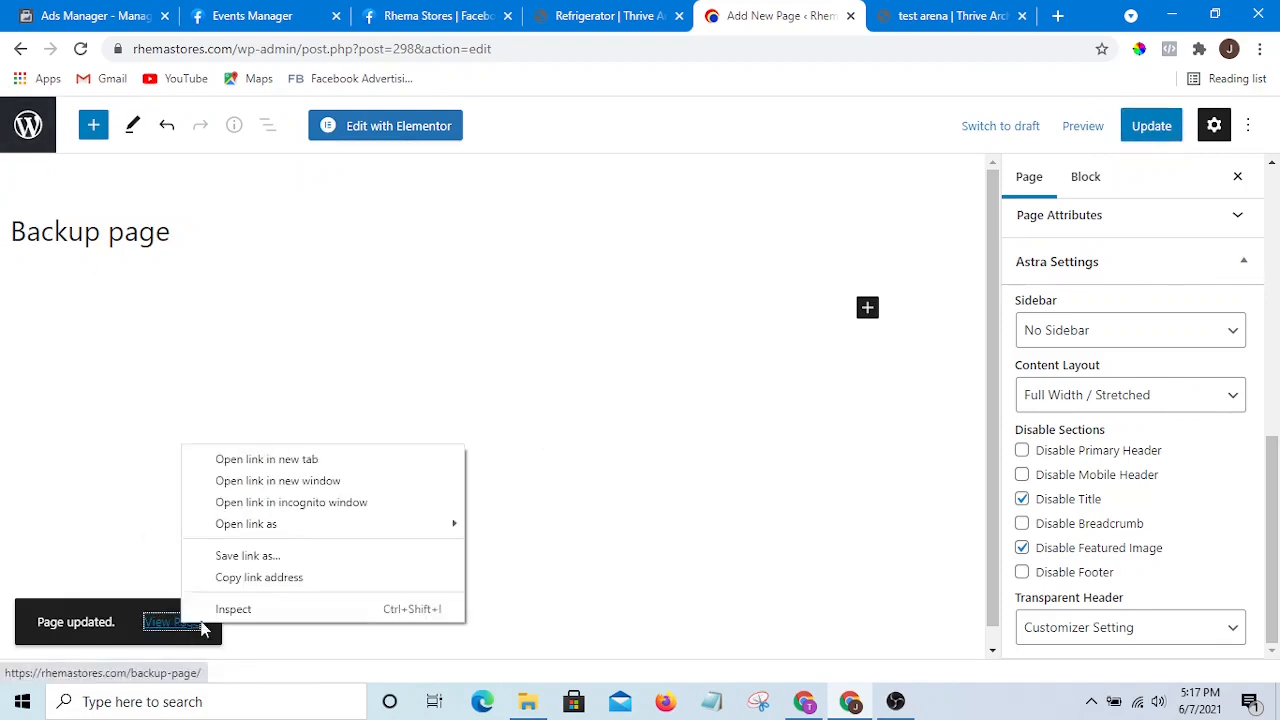
left_click(300, 458)
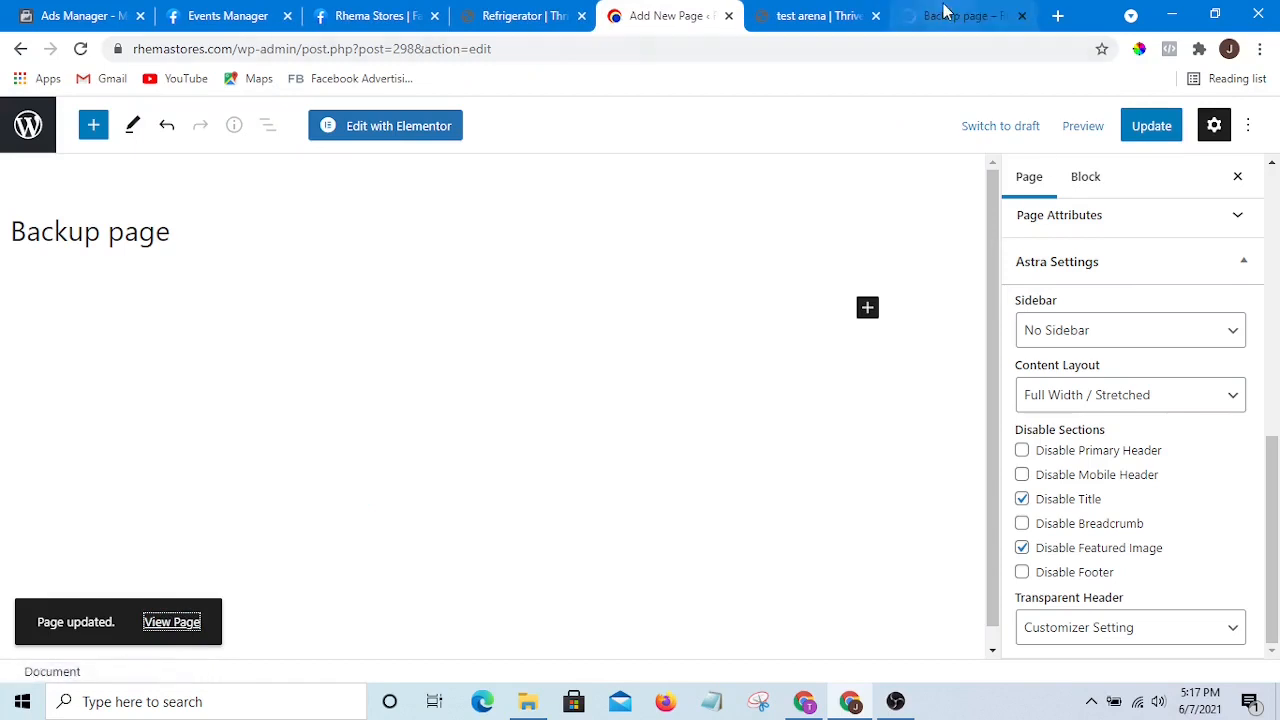
left_click(945, 12)
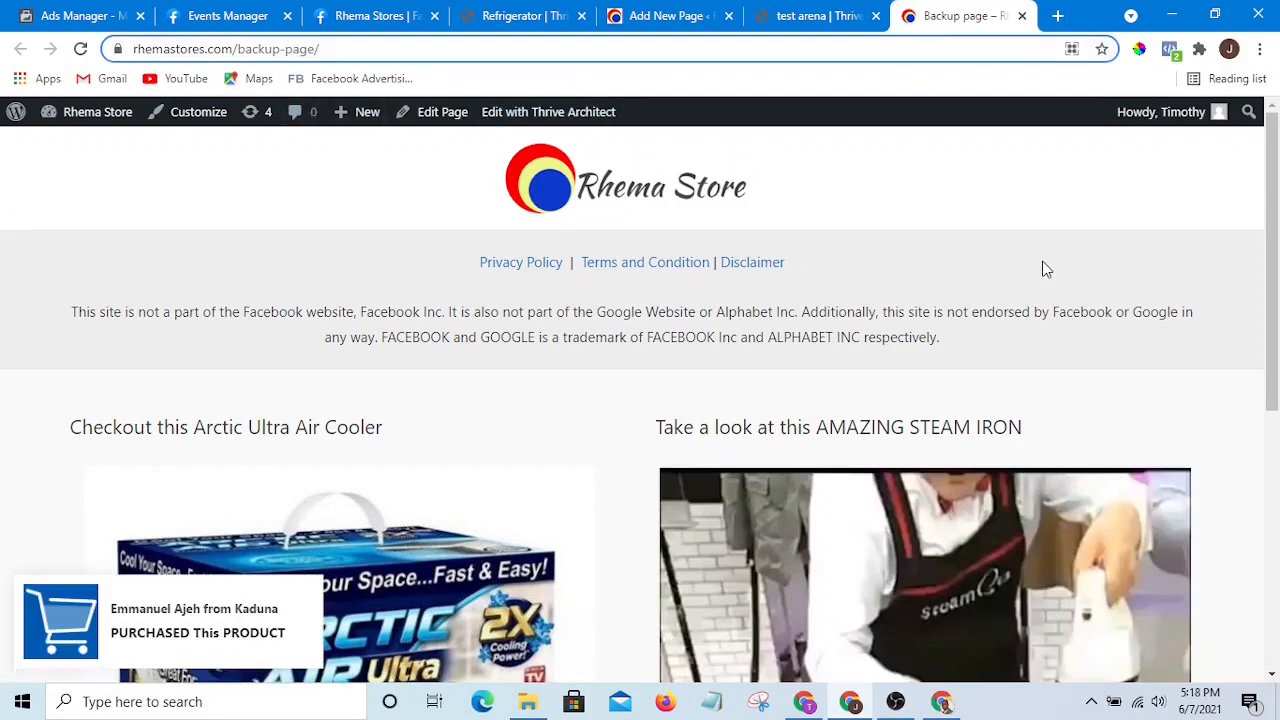
left_click(1170, 49)
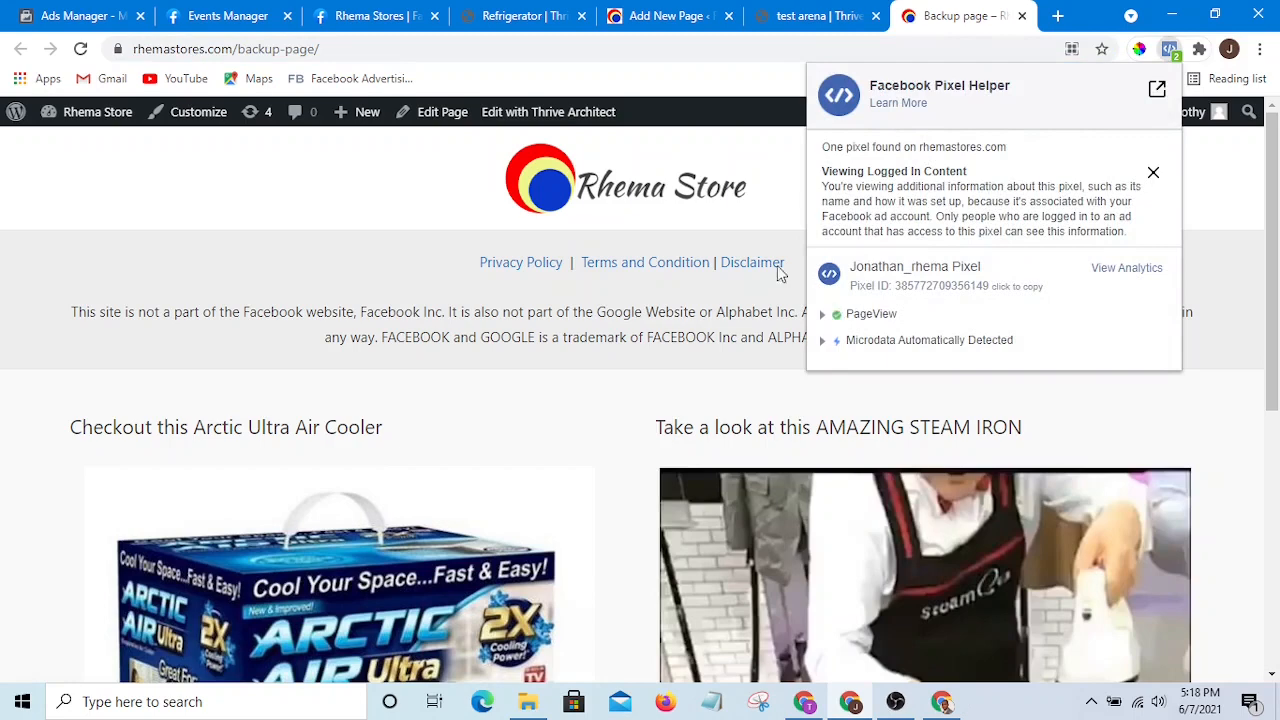
left_click(766, 152)
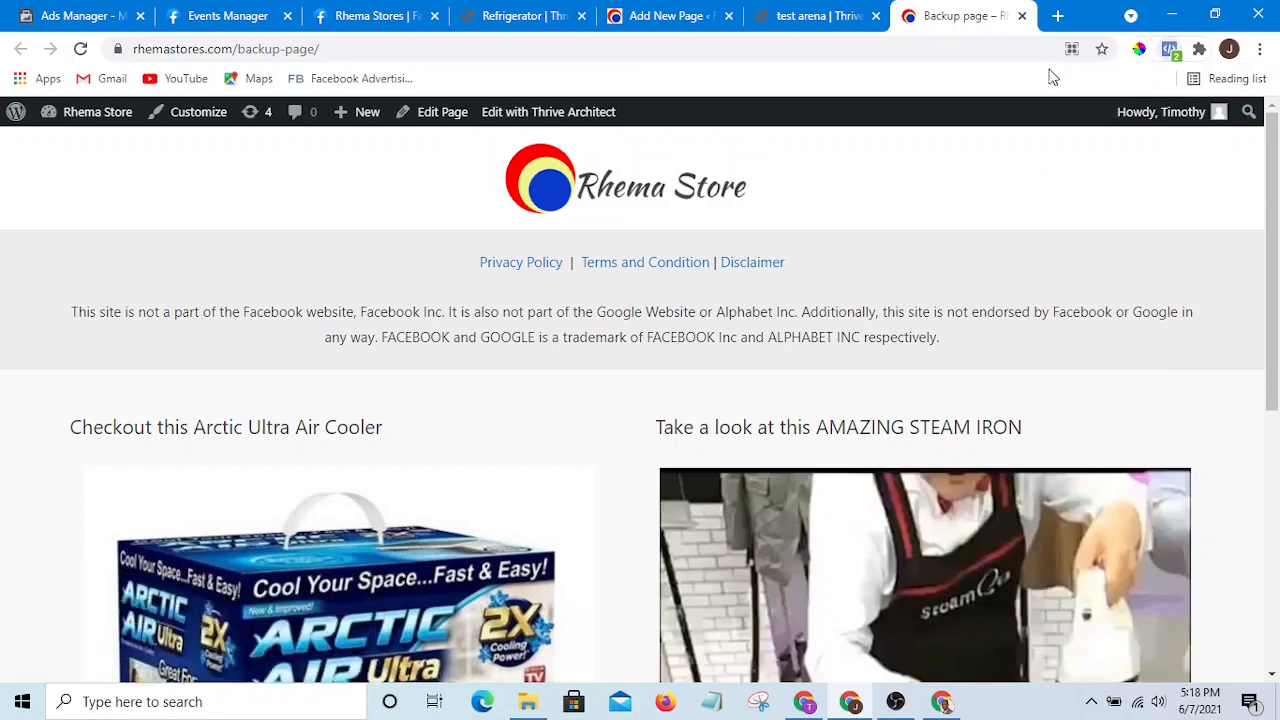
Step: Open the live Backup page for editing with Thrive Architect
left_click(524, 117)
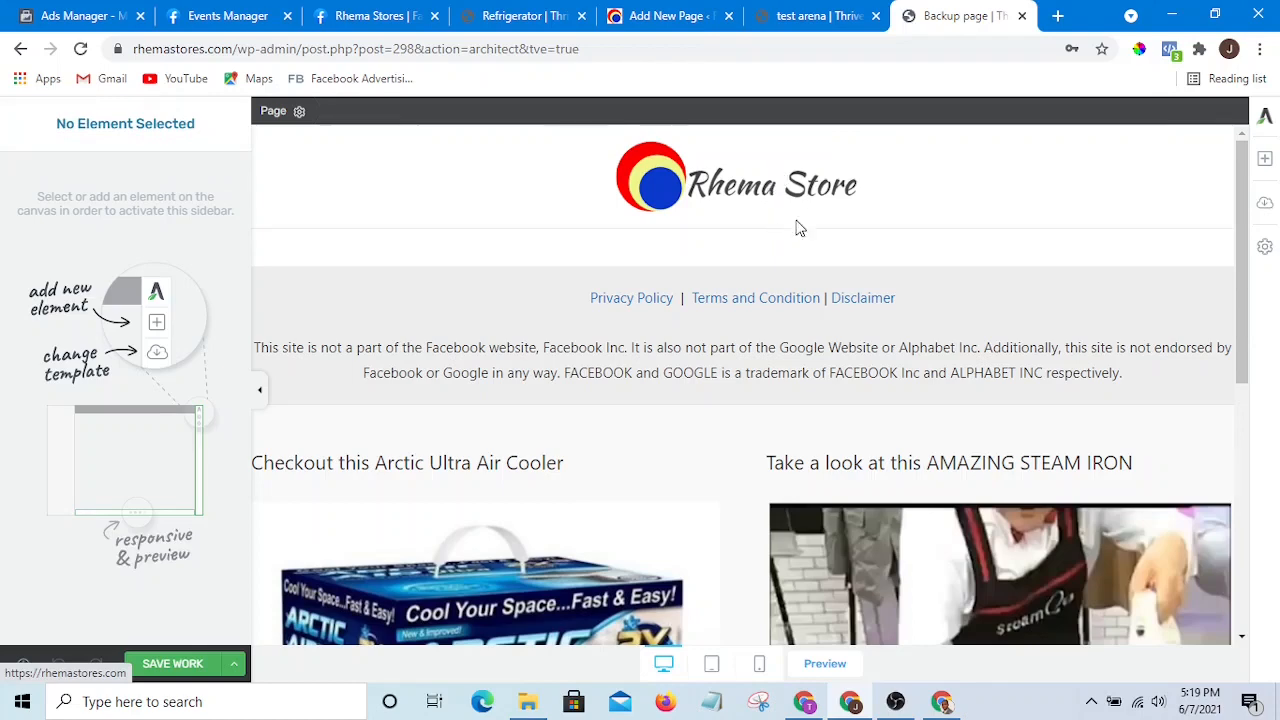
scroll(805, 240, "down", 1)
scroll(808, 251, "up", 1)
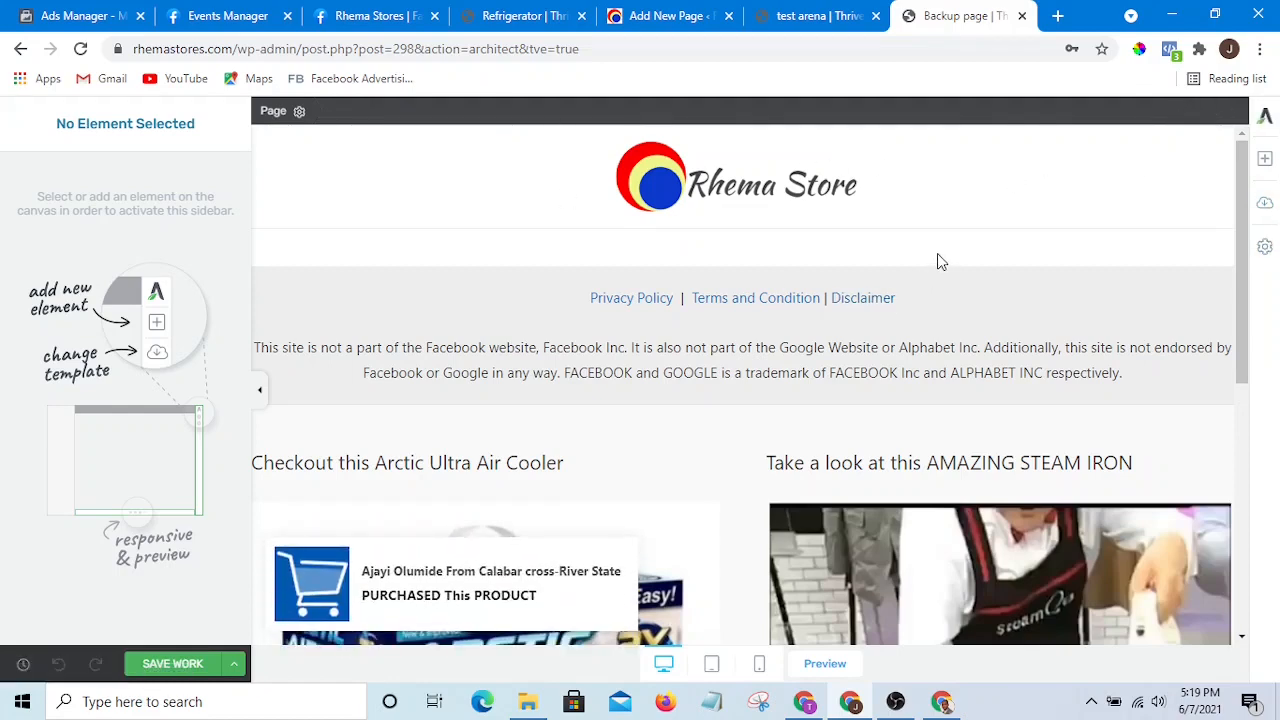
Step: Add a Templates & Symbols element in the empty content area below the store logo and load the saved "refrigerator top" template
left_click(1266, 162)
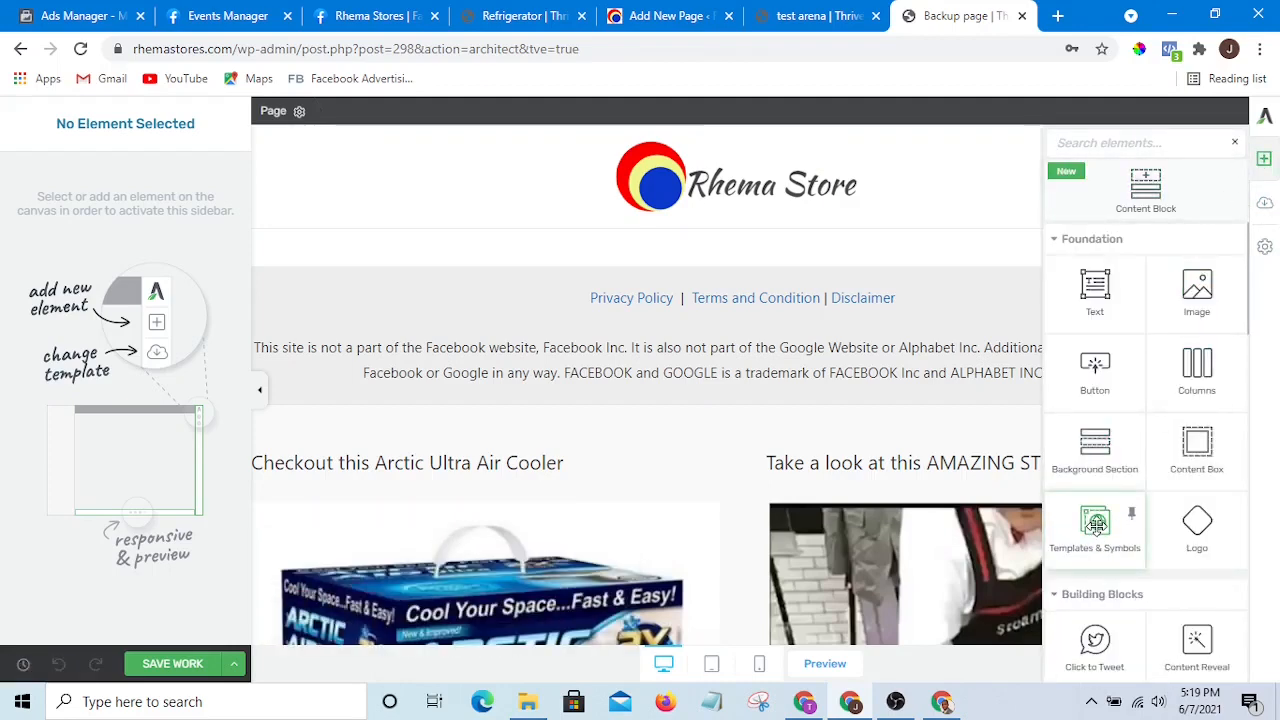
left_click_drag(1097, 522, 757, 243)
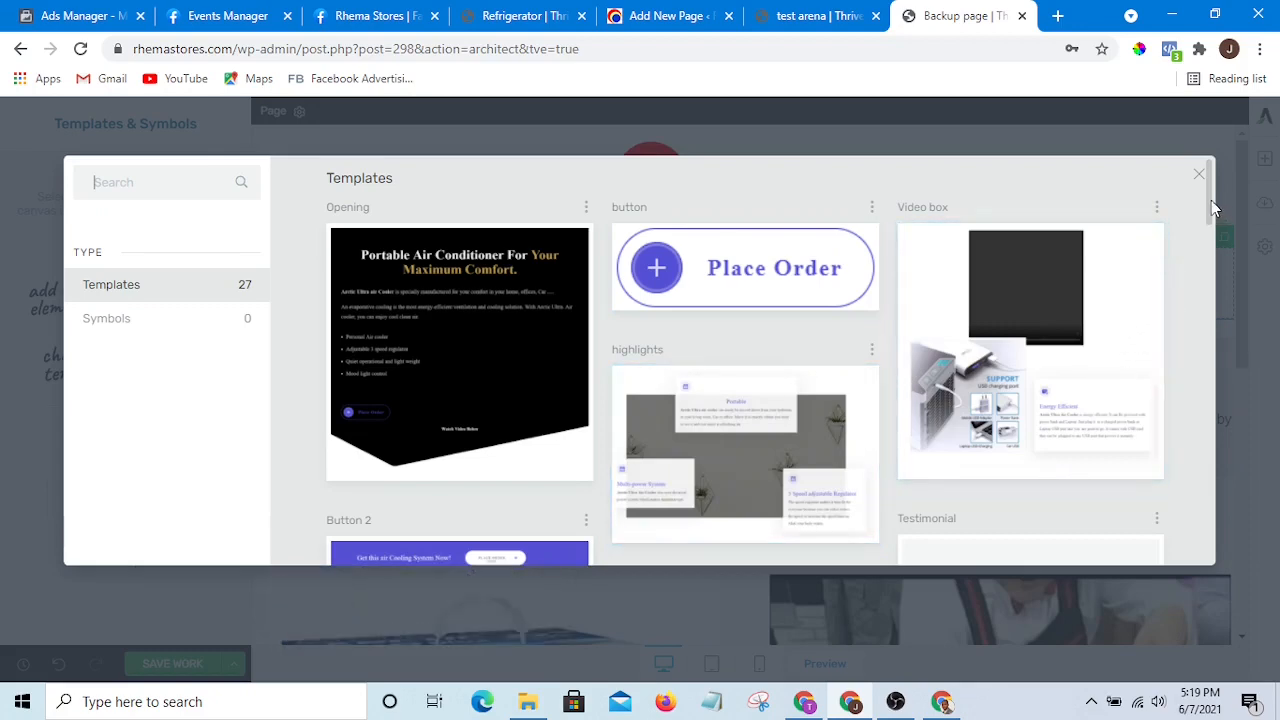
left_click_drag(1211, 200, 1236, 491)
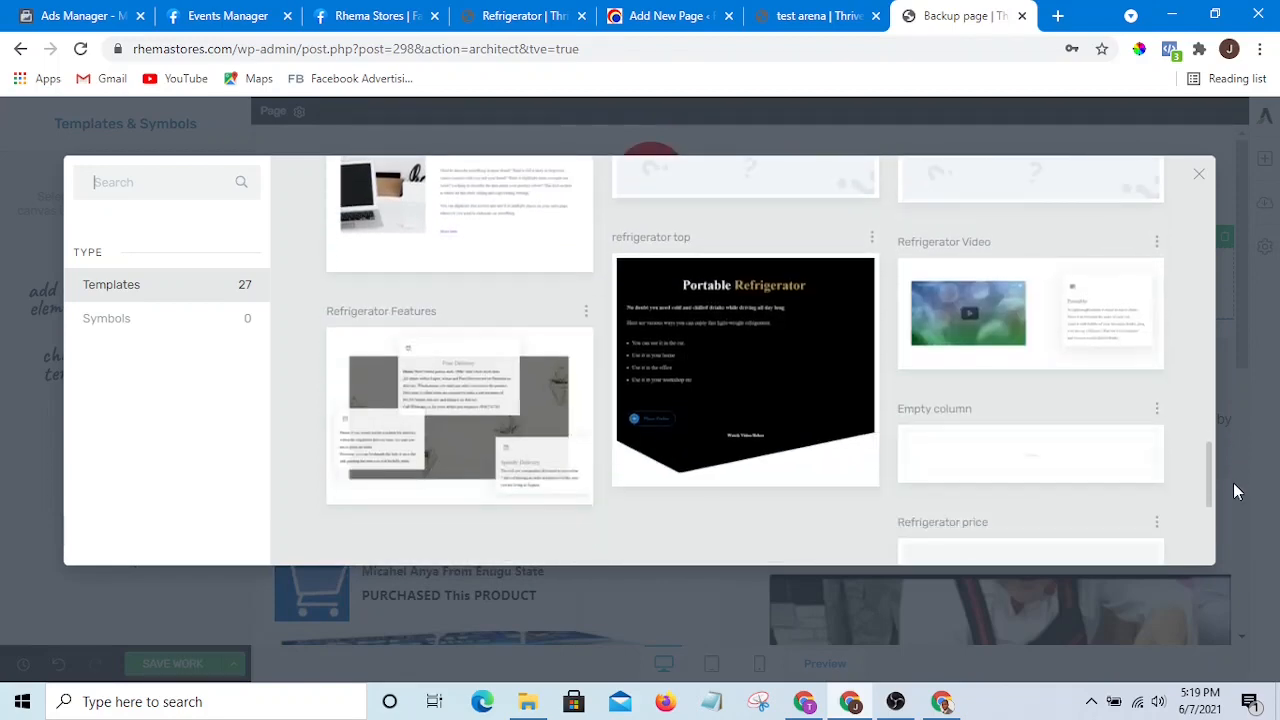
left_click(733, 341)
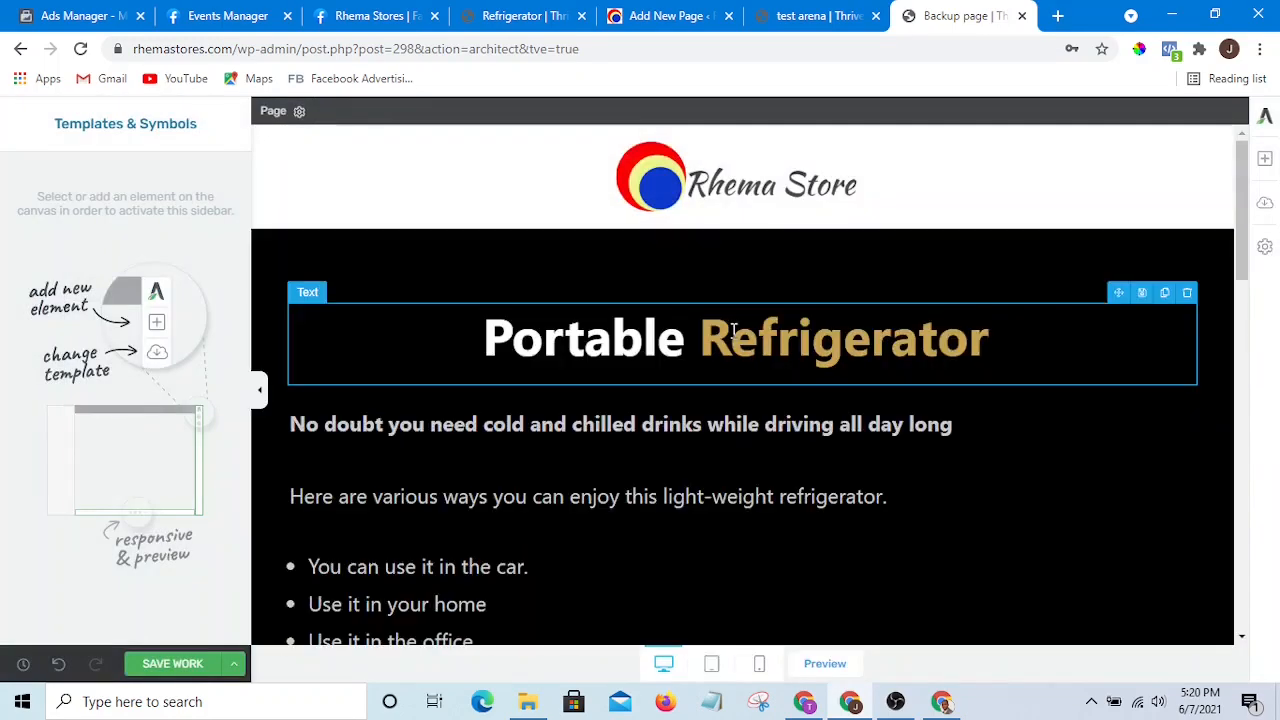
Step: Add another Templates & Symbols element between the black opening section and the footer, and load the saved "Refrigerator Video" template
scroll(808, 370, "down", 5)
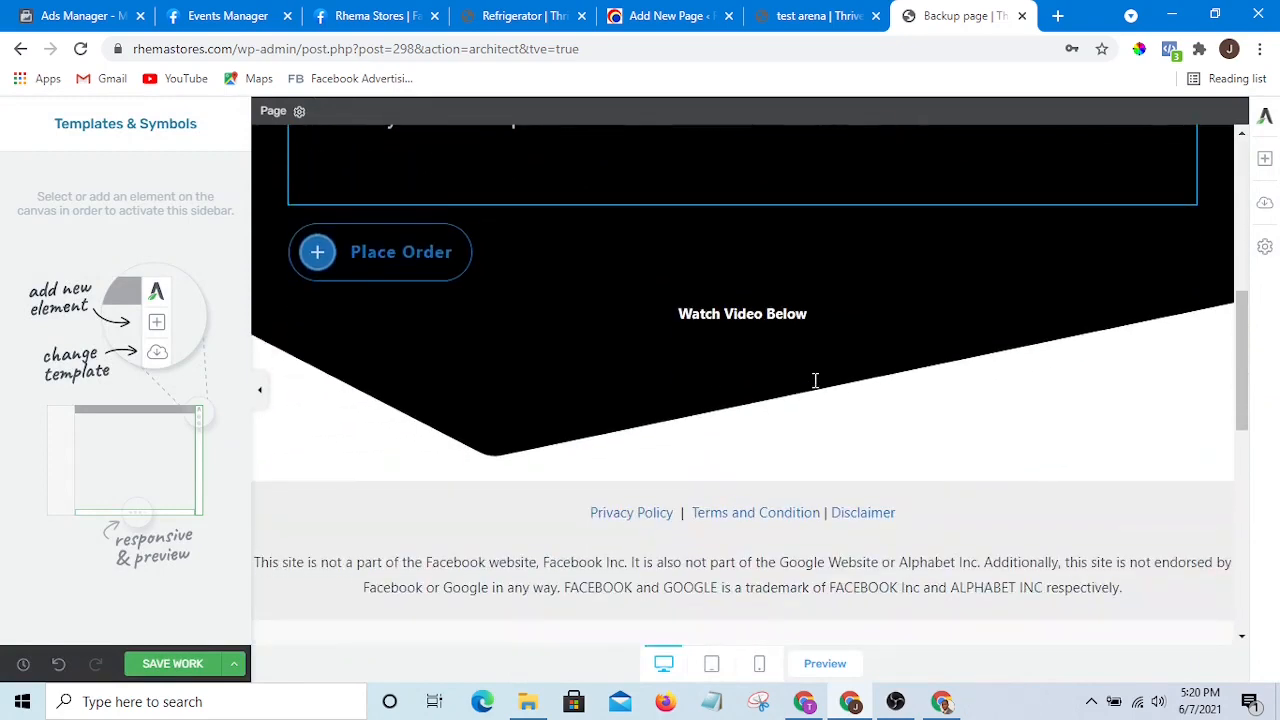
scroll(690, 385, "up", 4)
scroll(810, 405, "down", 6)
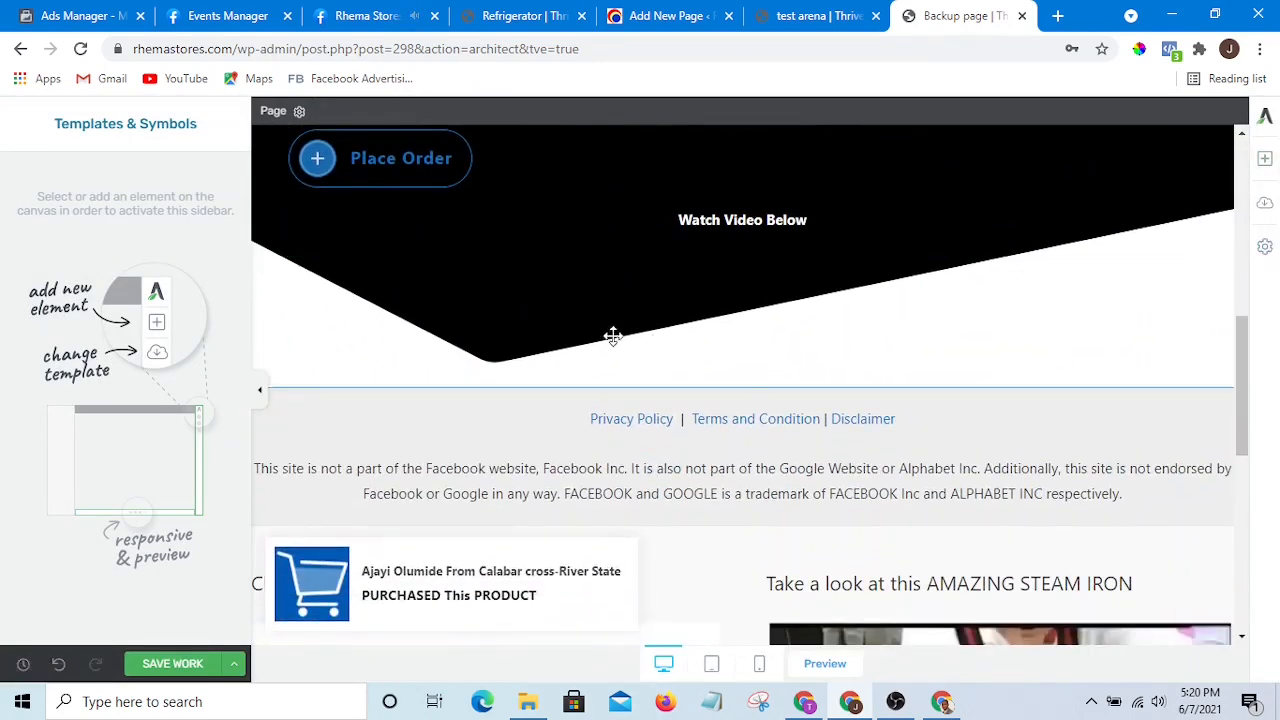
left_click(1265, 160)
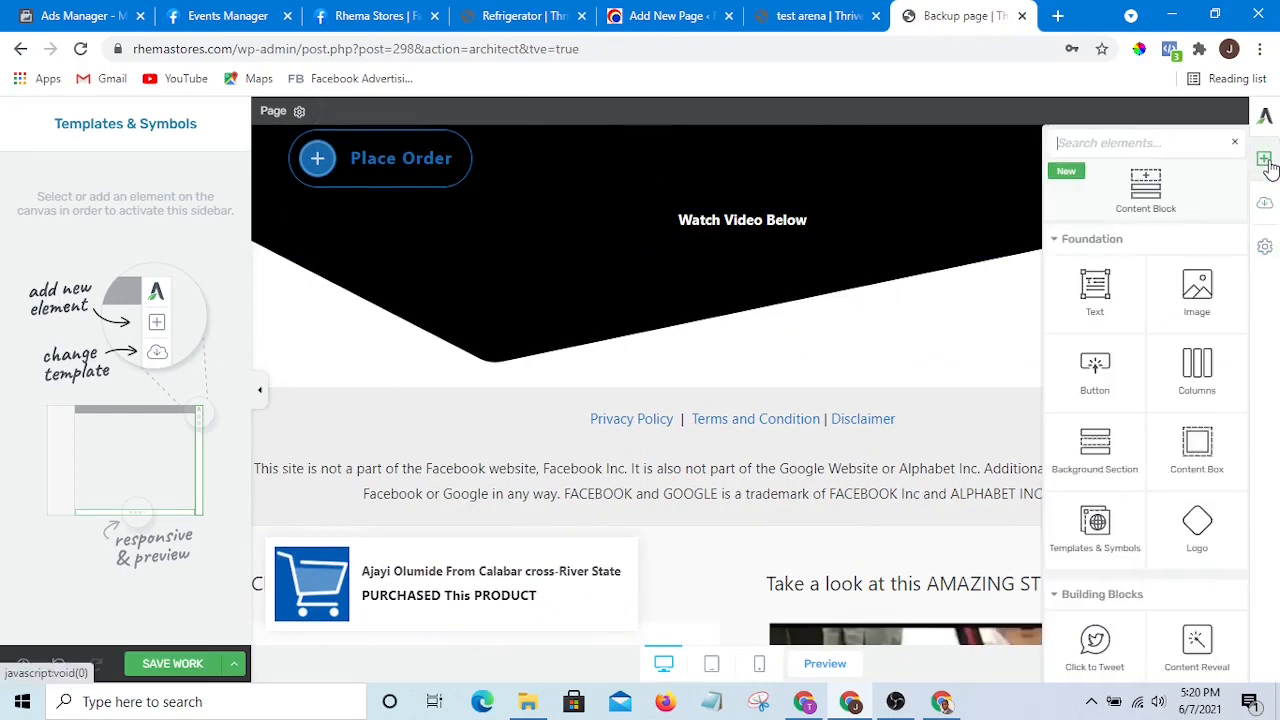
left_click(1092, 524)
left_click_drag(1101, 530, 643, 374)
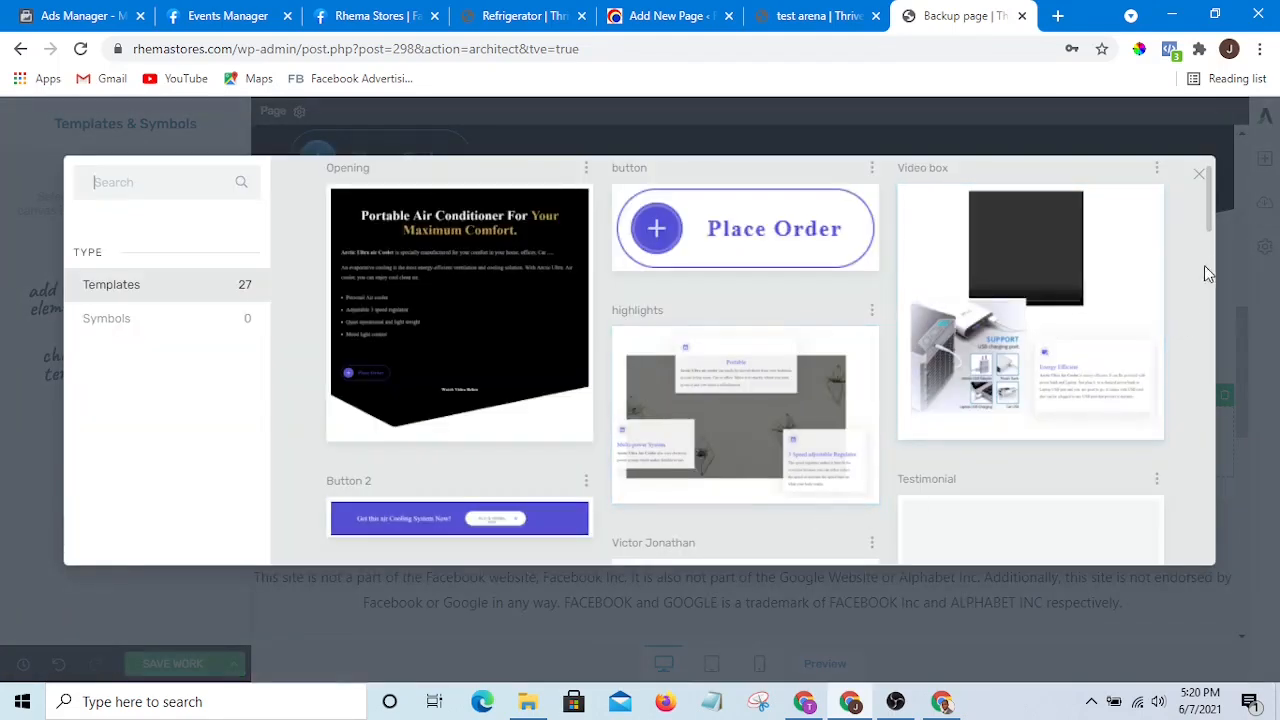
left_click_drag(1206, 215, 1233, 490)
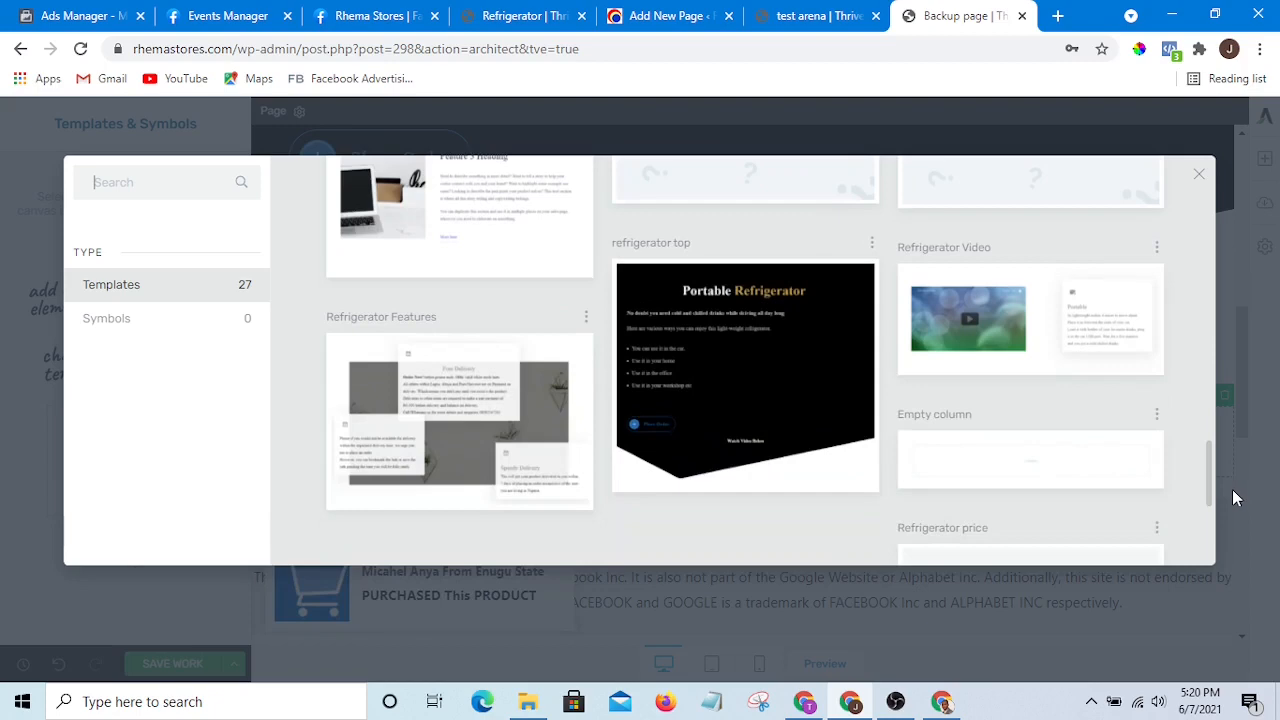
left_click(1108, 320)
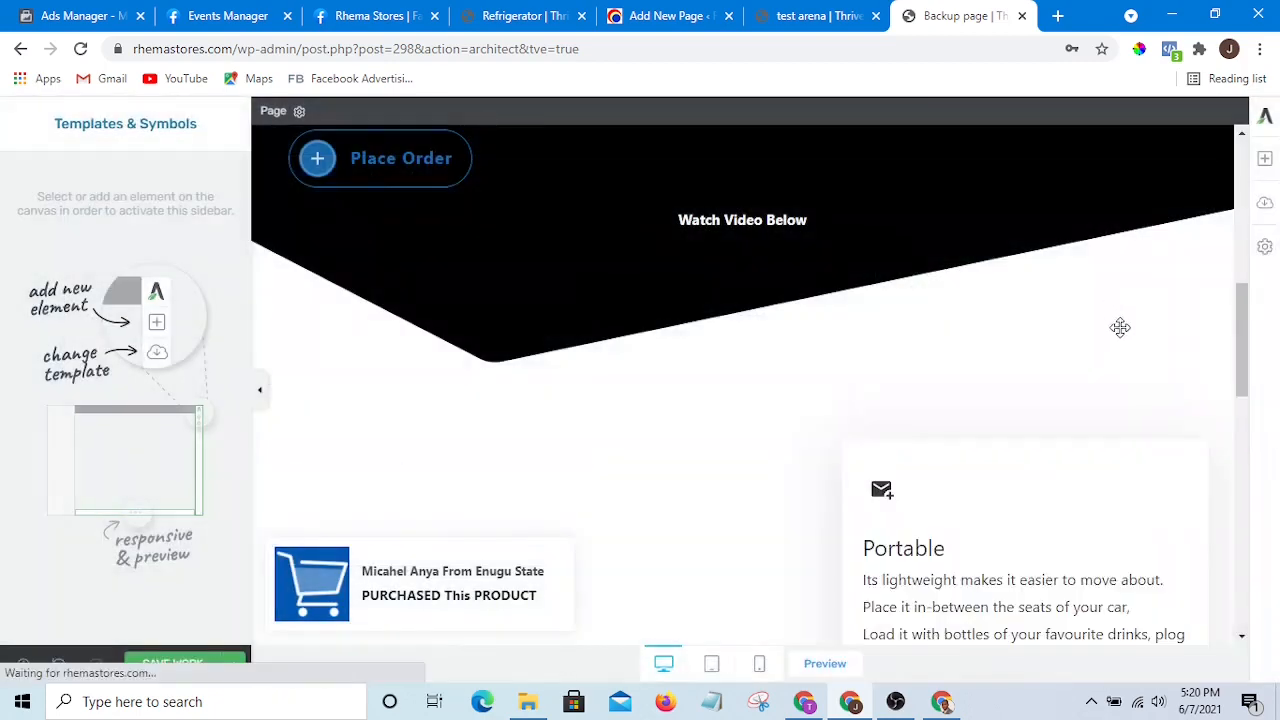
Step: Examine the inserted refrigerator video section with its Portable feature box and its placement between the opening section and the footer
scroll(1240, 370, "down", 3)
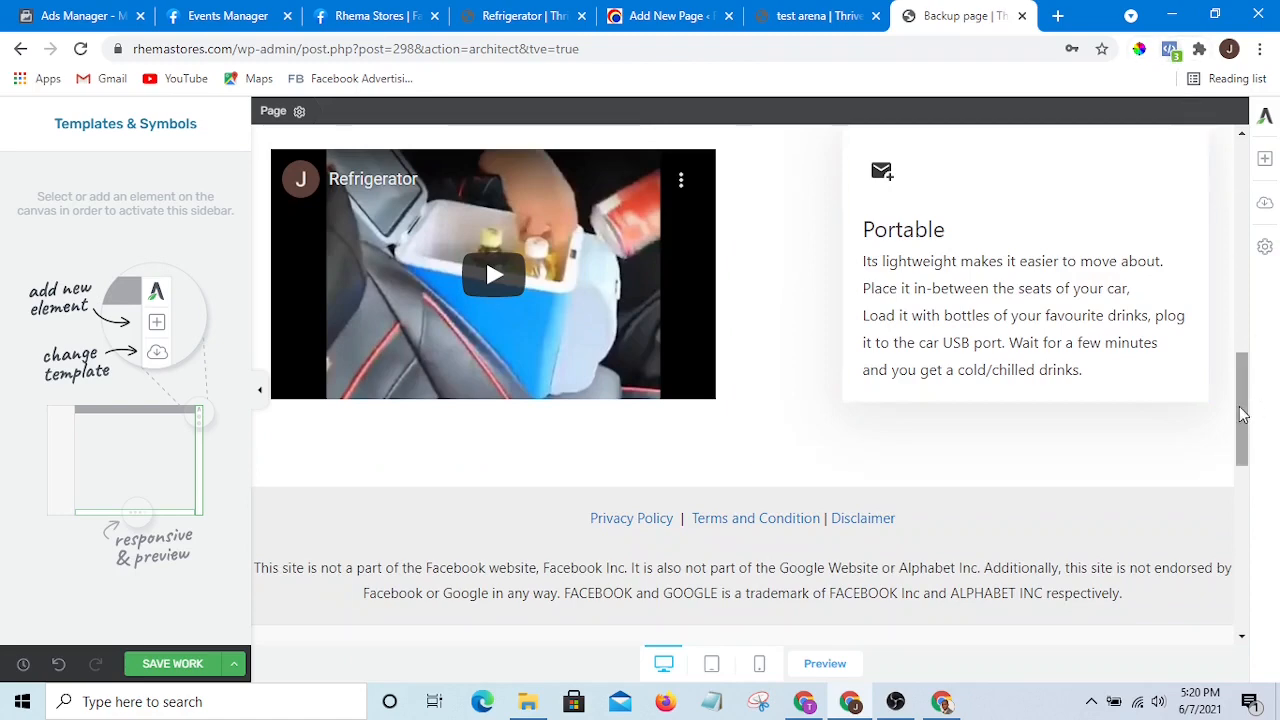
mouse_move(1238, 406)
left_mouse_down()
mouse_move(1231, 320)
mouse_move(1224, 410)
left_mouse_up()
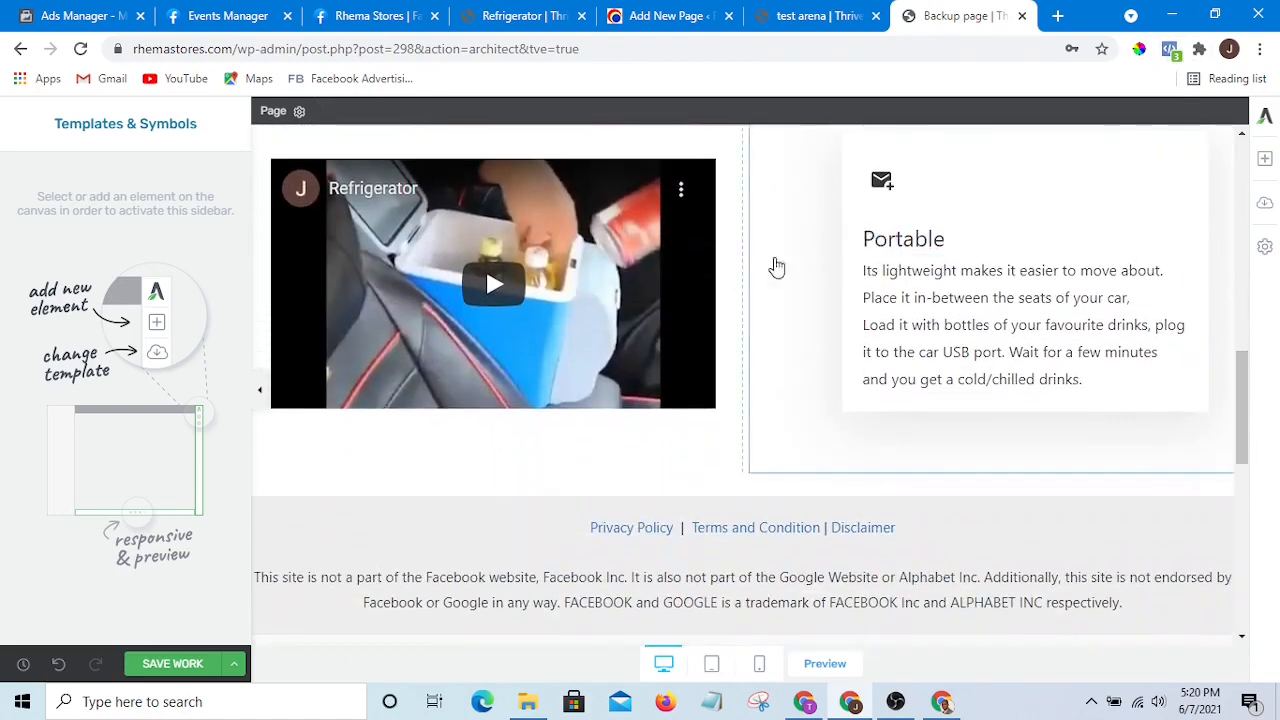
scroll(623, 229, "up", 4)
scroll(669, 262, "down", 2)
scroll(736, 313, "down", 3)
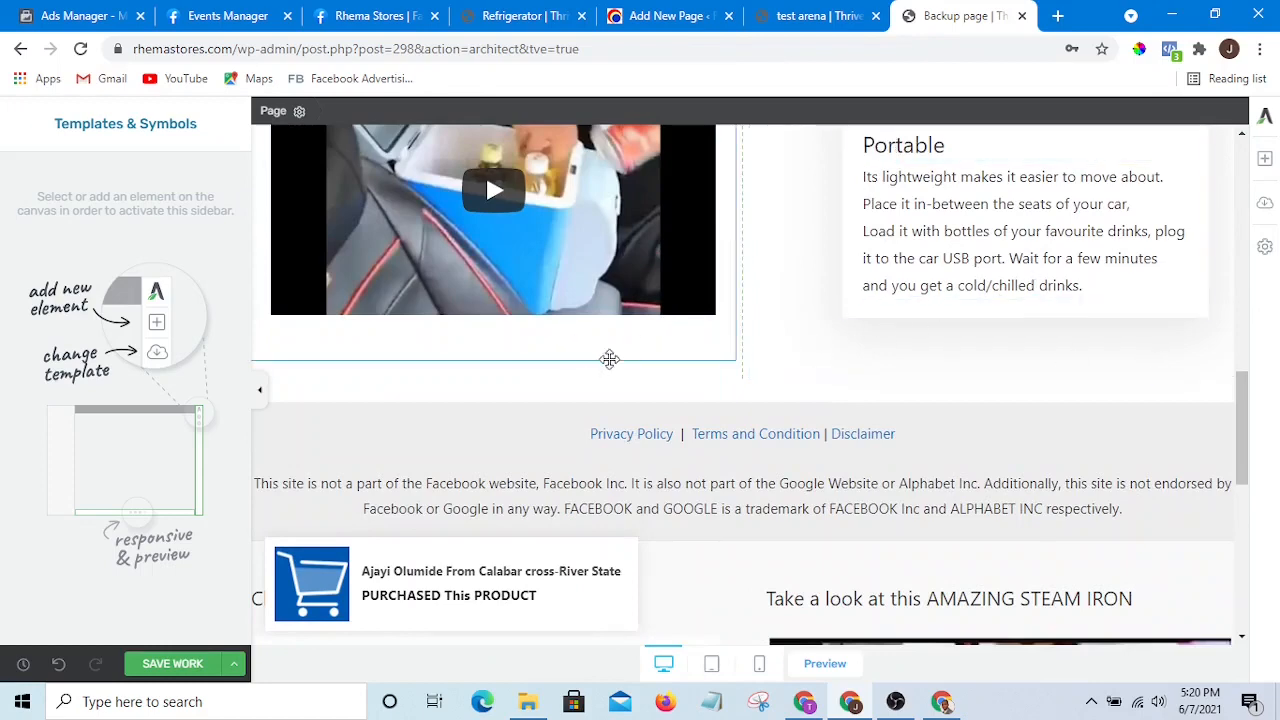
scroll(650, 355, "up", 1)
scroll(730, 300, "up", 2)
scroll(757, 286, "down", 3)
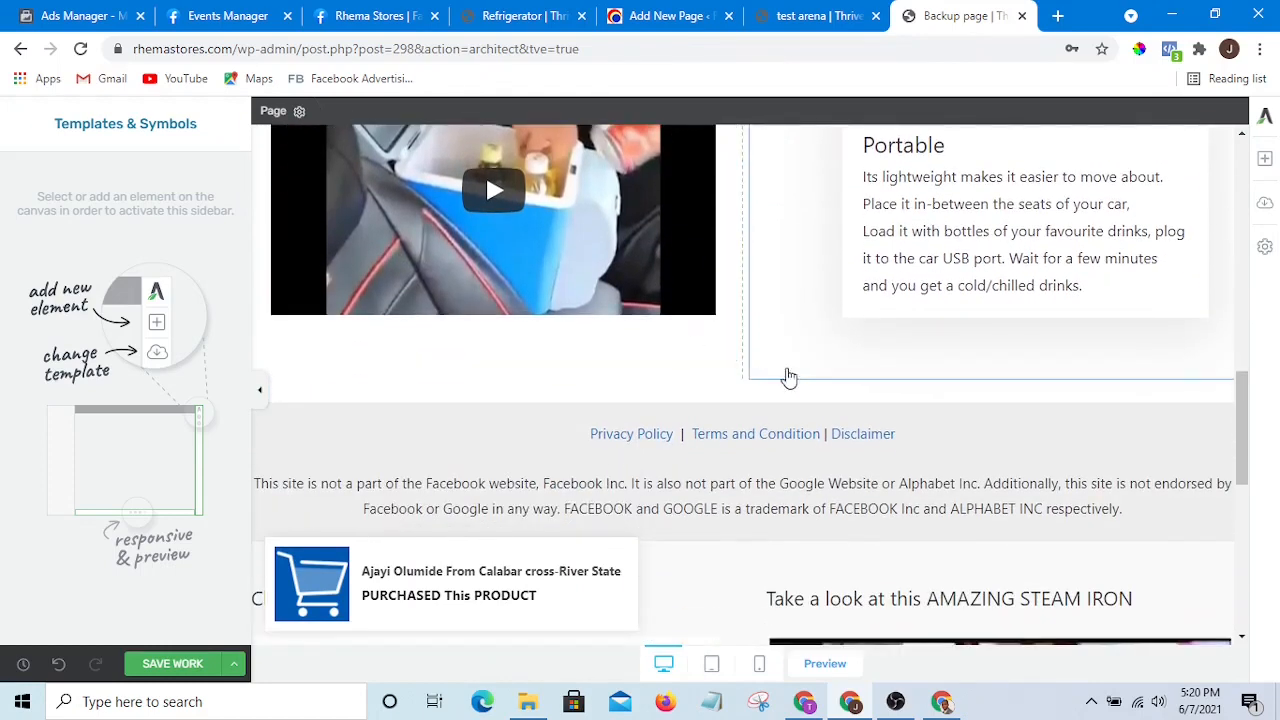
Step: Add a Templates & Symbols element between the refrigerator video section and the footer, and load the saved "Refrigerator Features" template
scroll(749, 366, "up", 2)
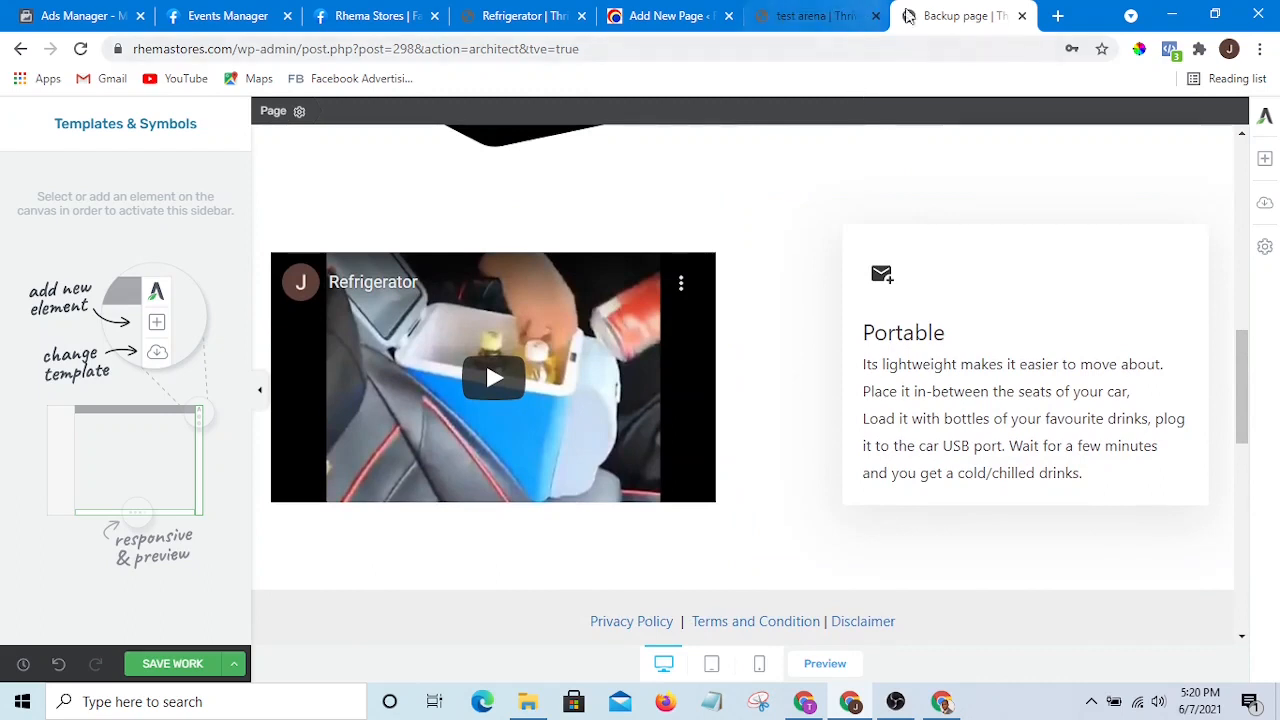
left_click(1265, 160)
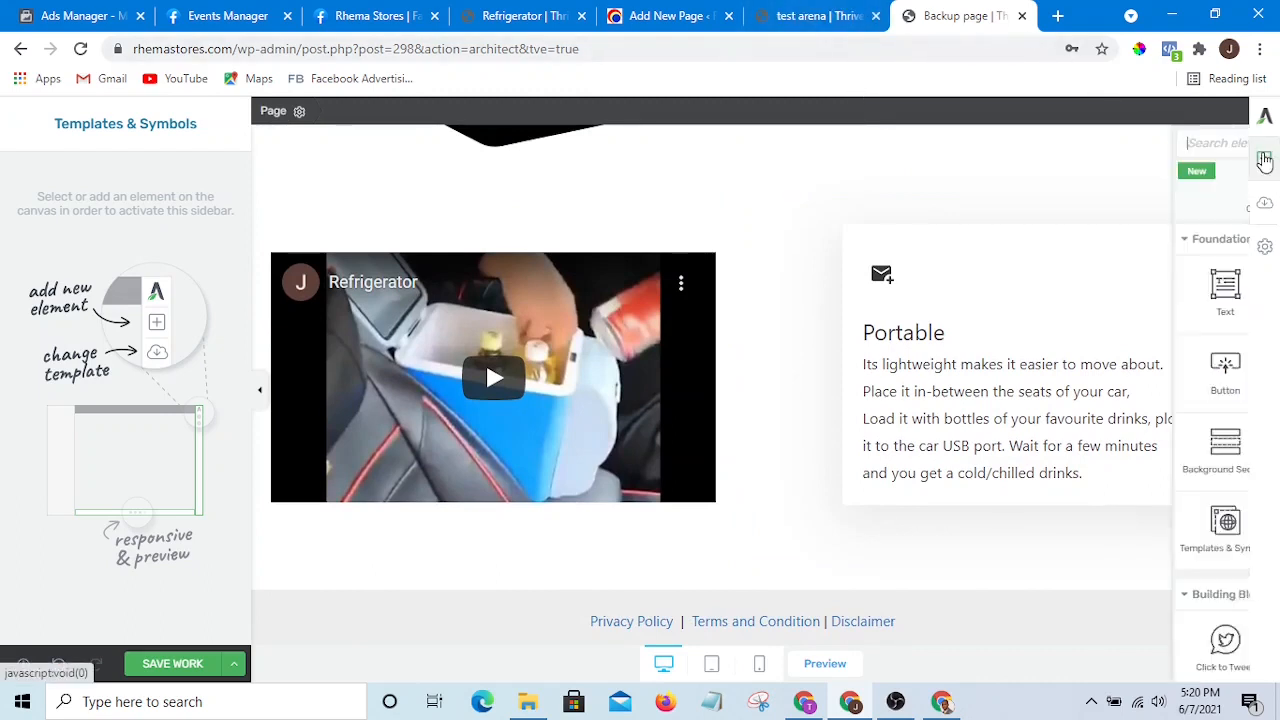
scroll(1120, 540, "down", 1)
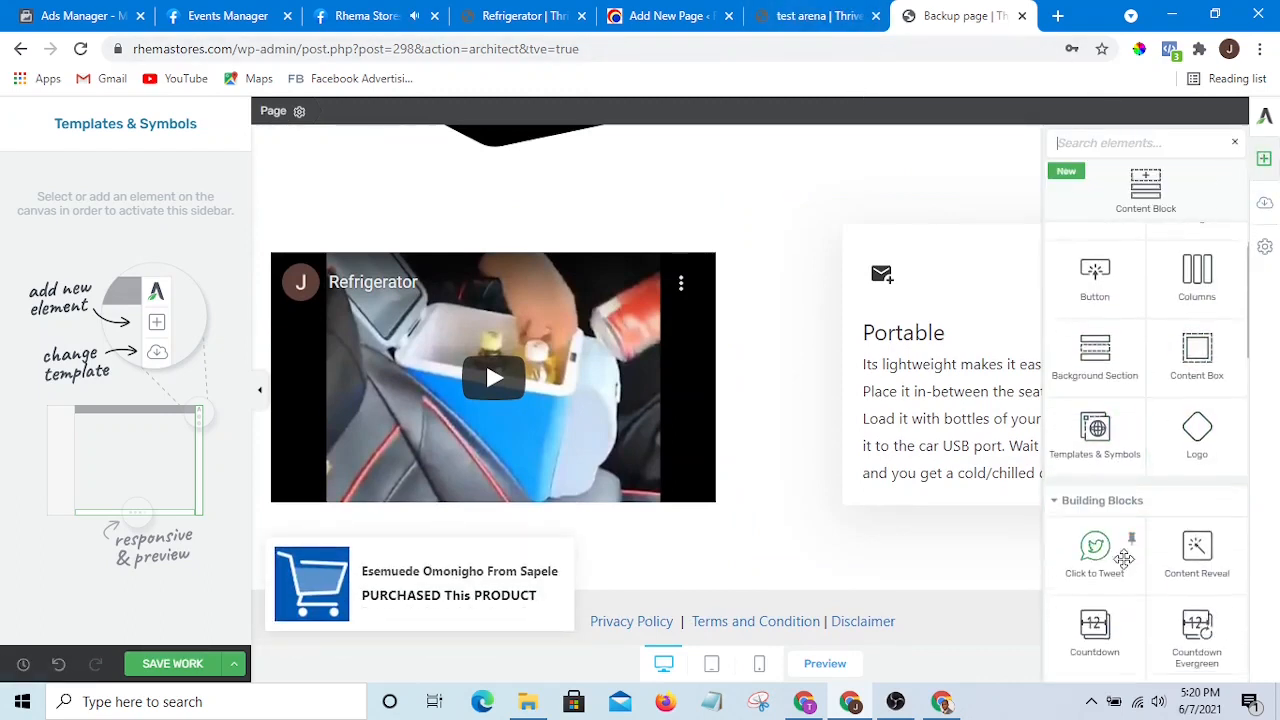
left_click_drag(1100, 455, 720, 569)
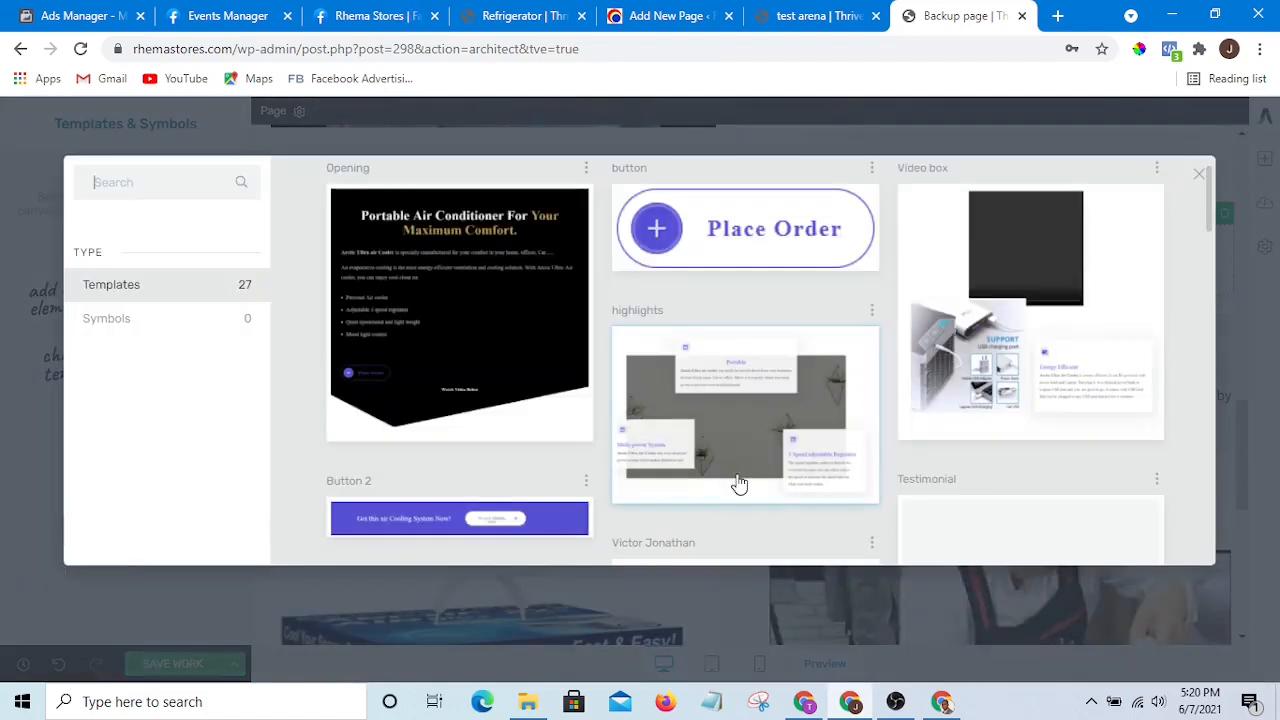
left_click_drag(1210, 222, 1230, 485)
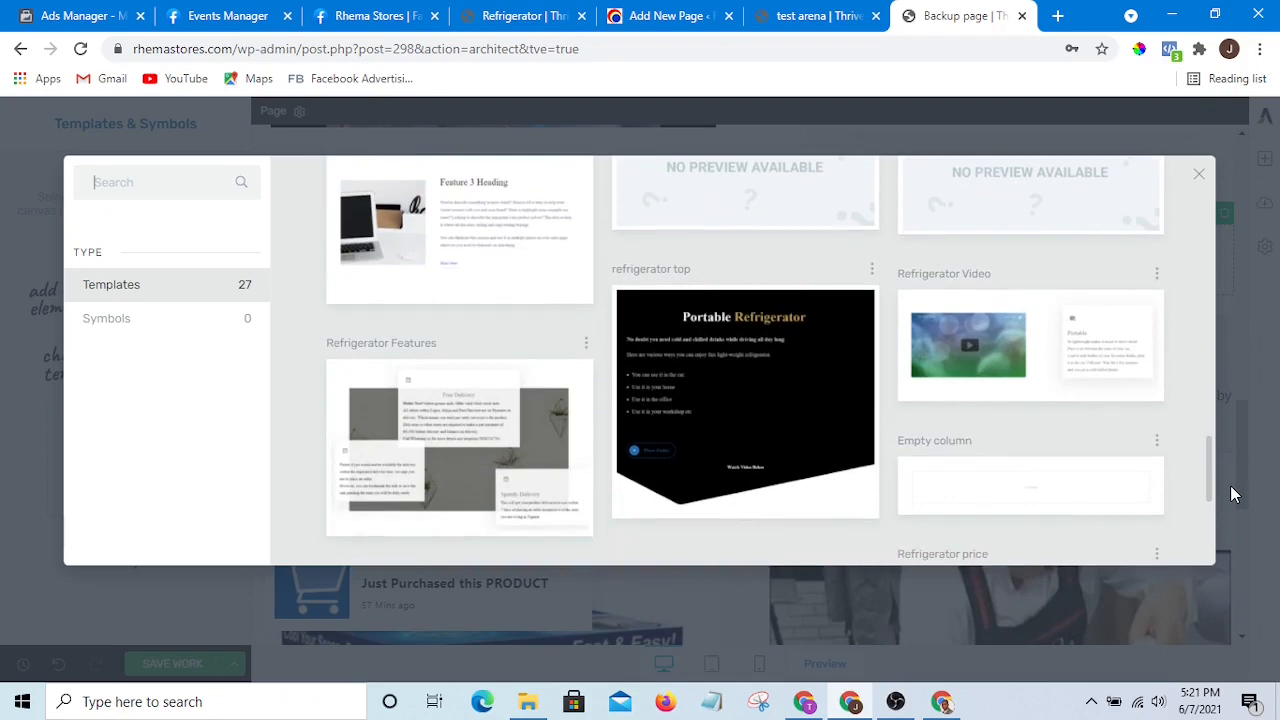
left_click(430, 425)
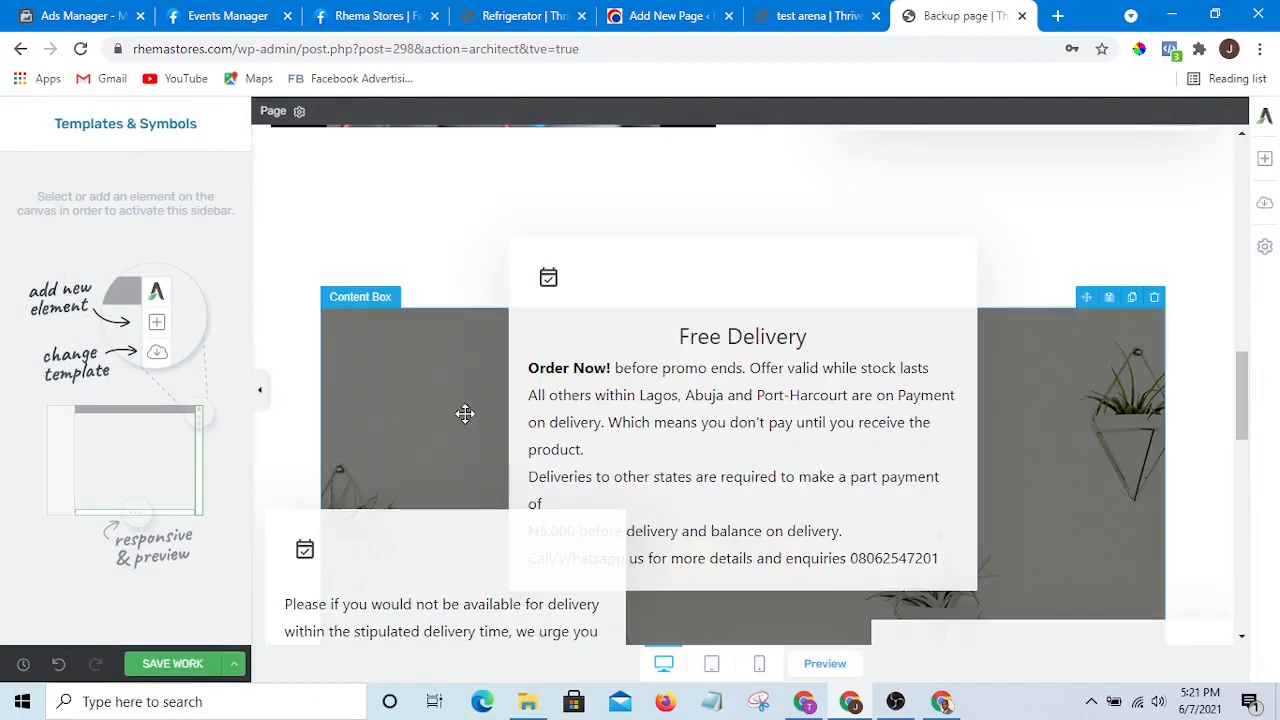
scroll(975, 368, "up", 3)
scroll(700, 355, "down", 10)
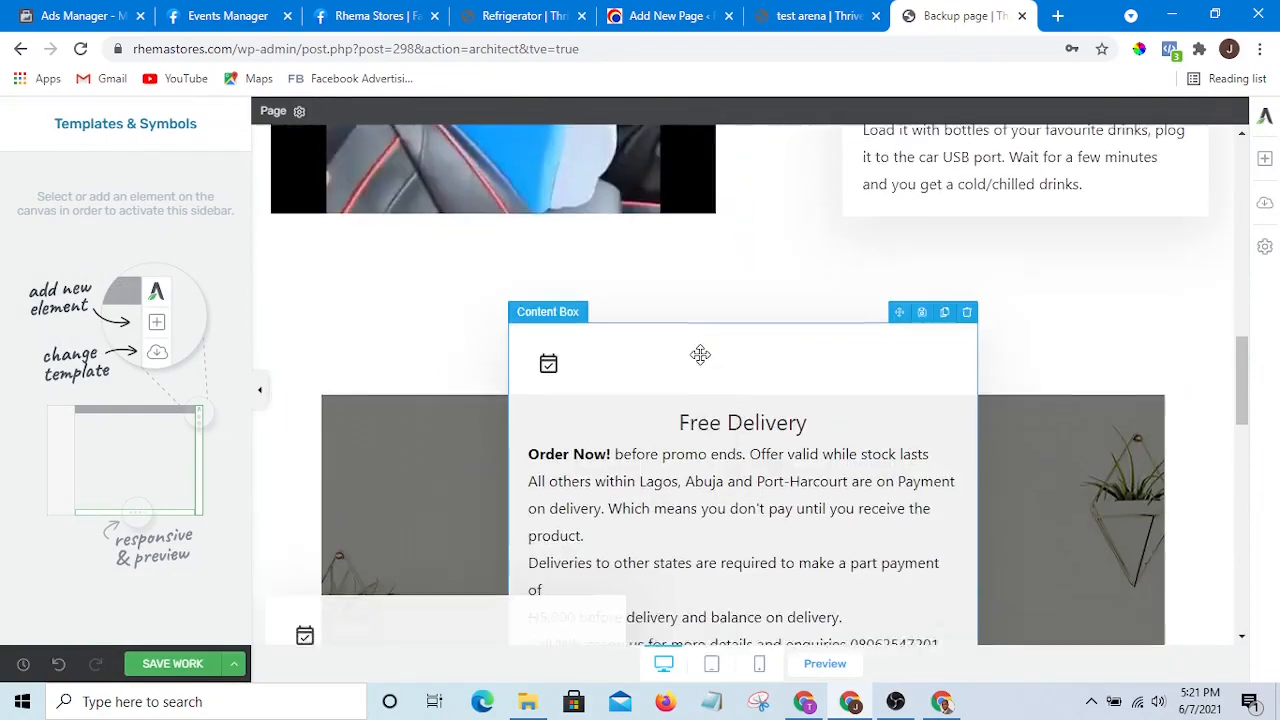
scroll(720, 364, "up", 3)
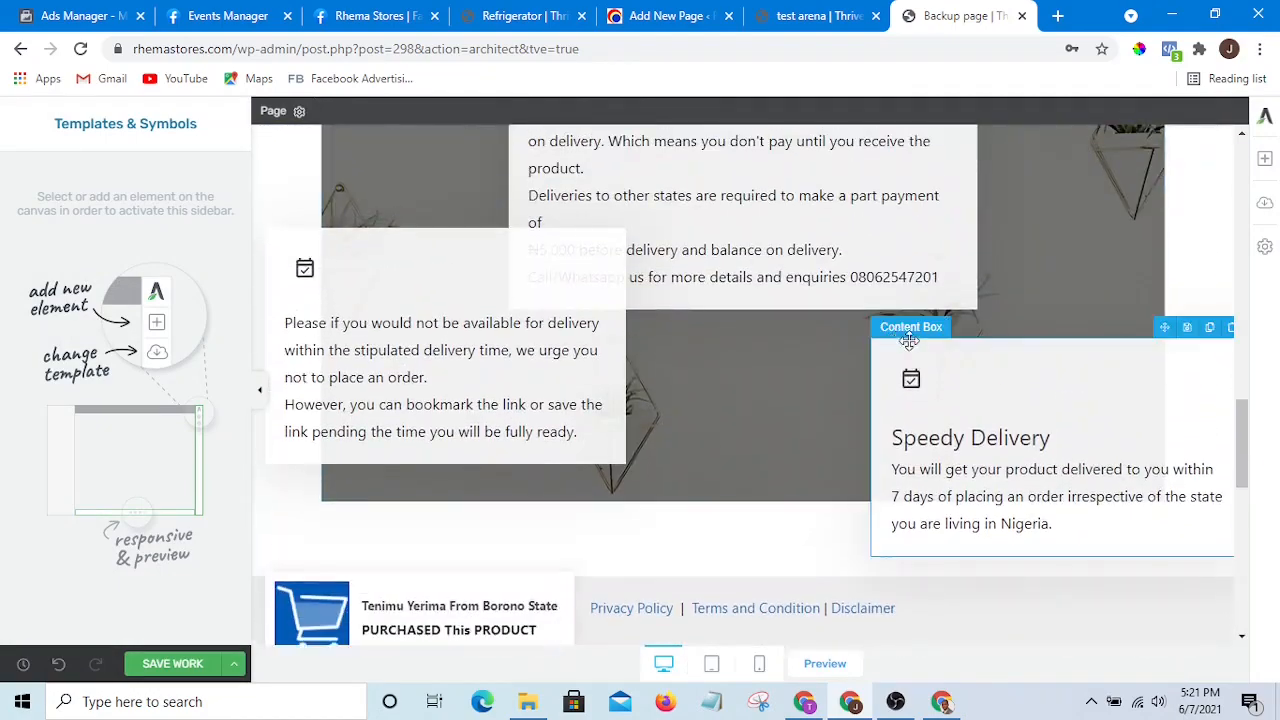
Step: Add a Templates & Symbols element between the delivery features section and the footer, and load the saved "Empty column" template
scroll(690, 345, "down", 2)
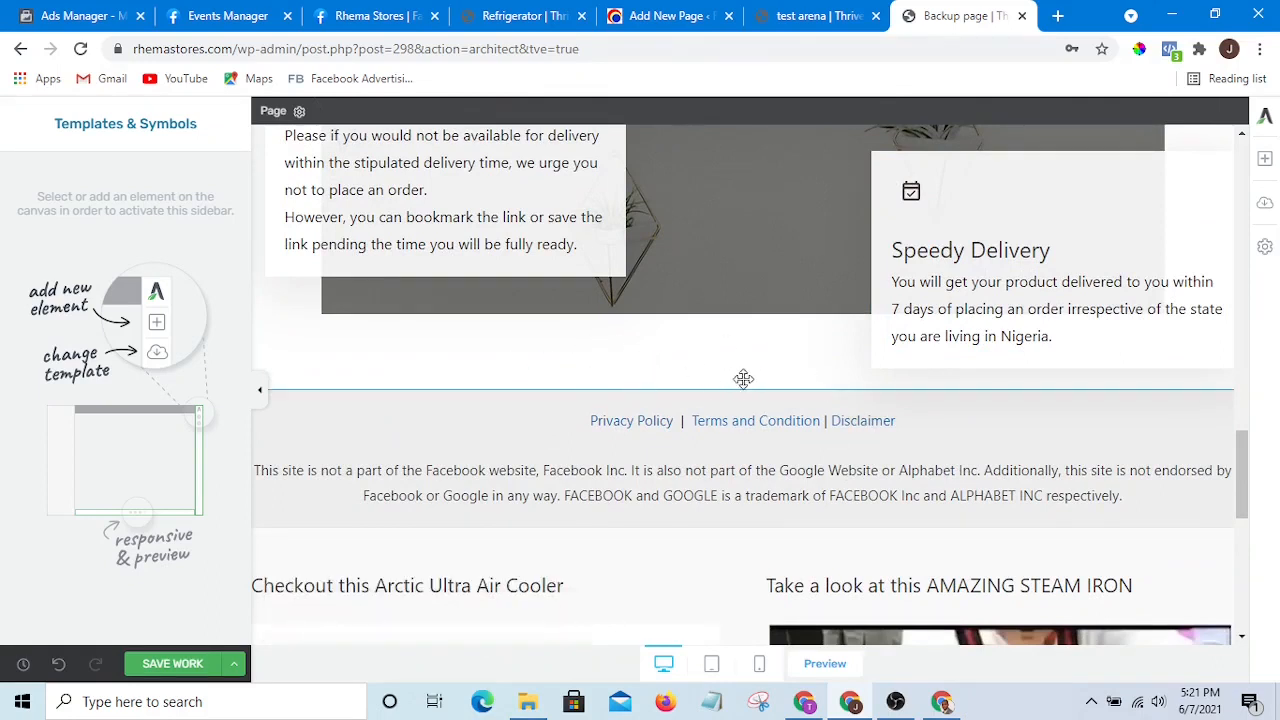
left_click(1265, 163)
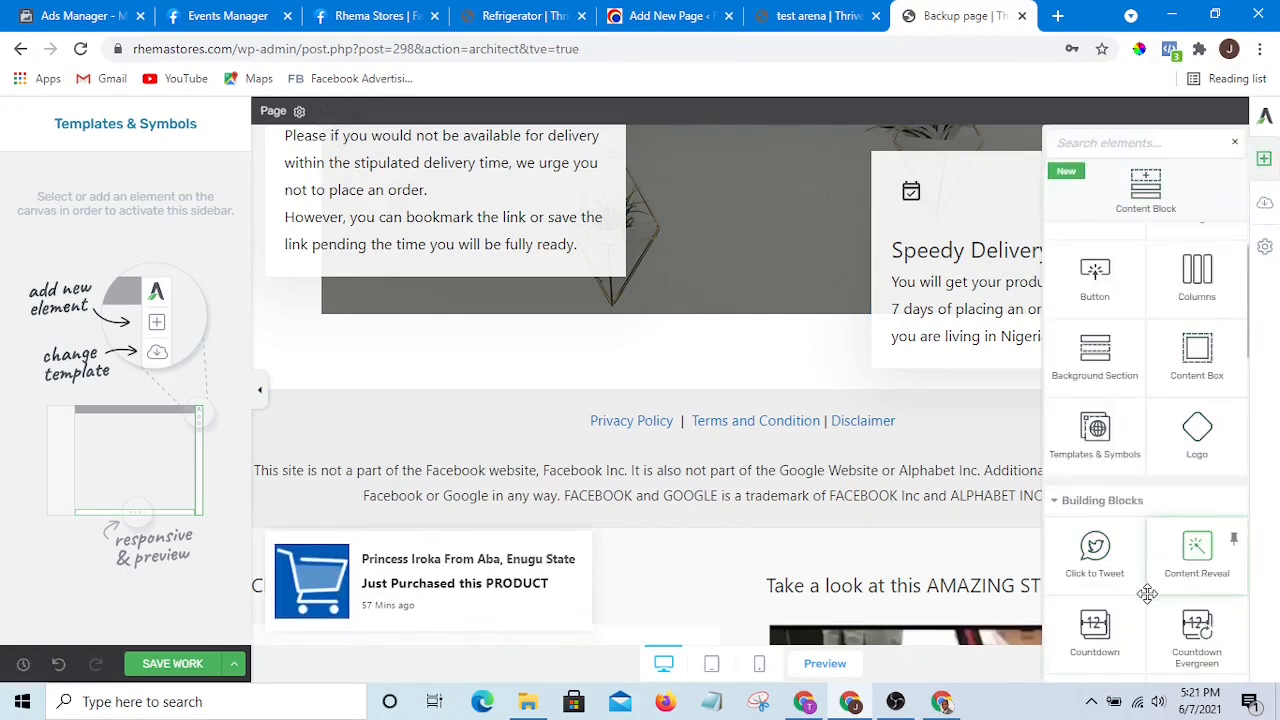
left_click_drag(1110, 438, 729, 391)
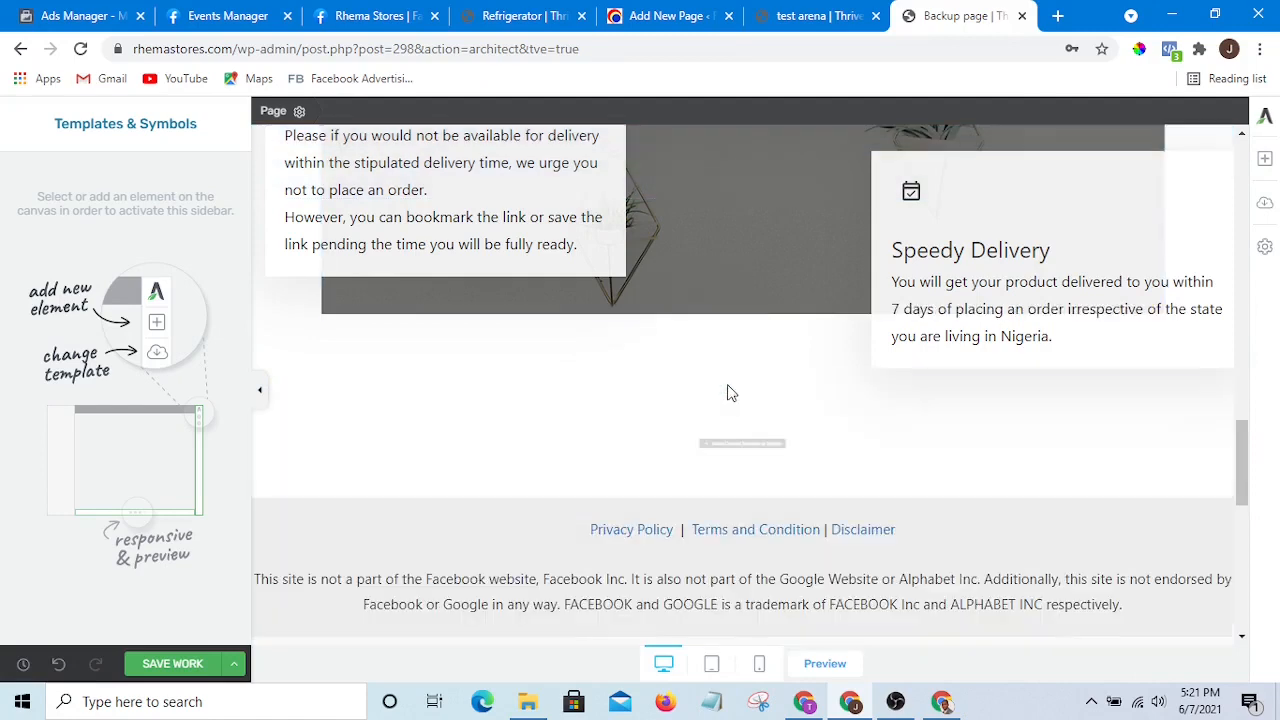
left_click(737, 451)
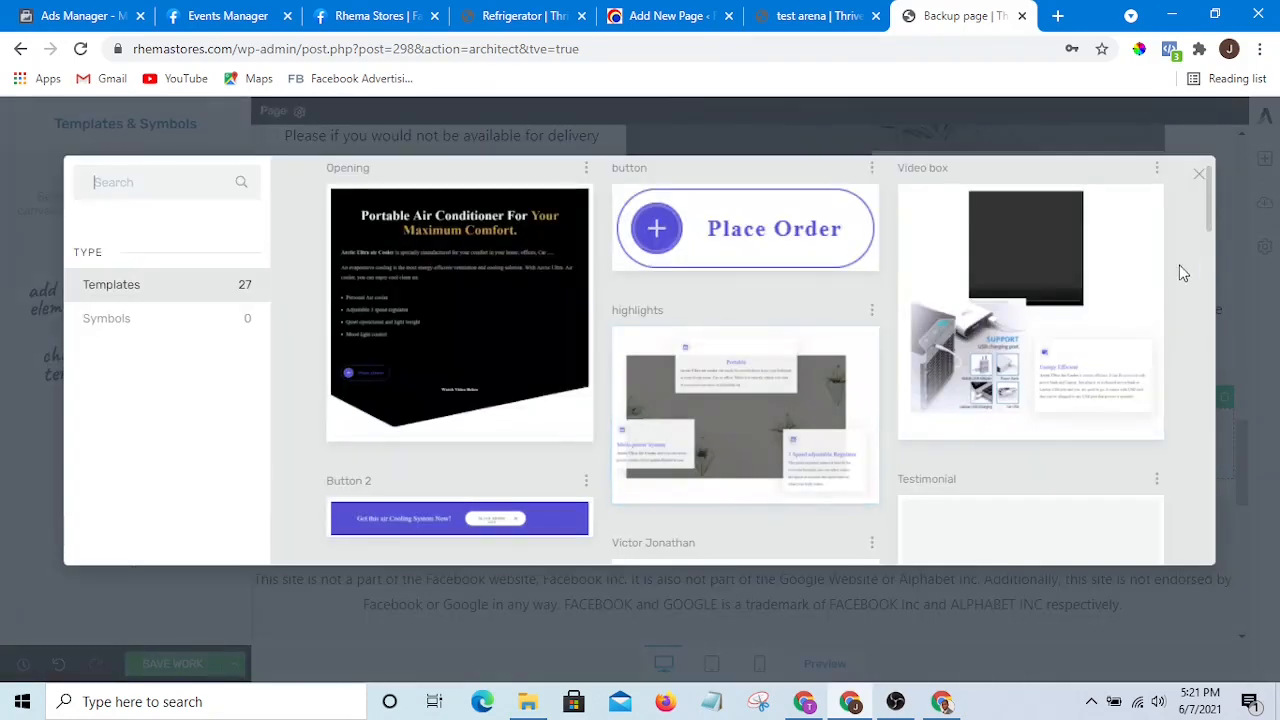
left_click_drag(1211, 216, 1214, 517)
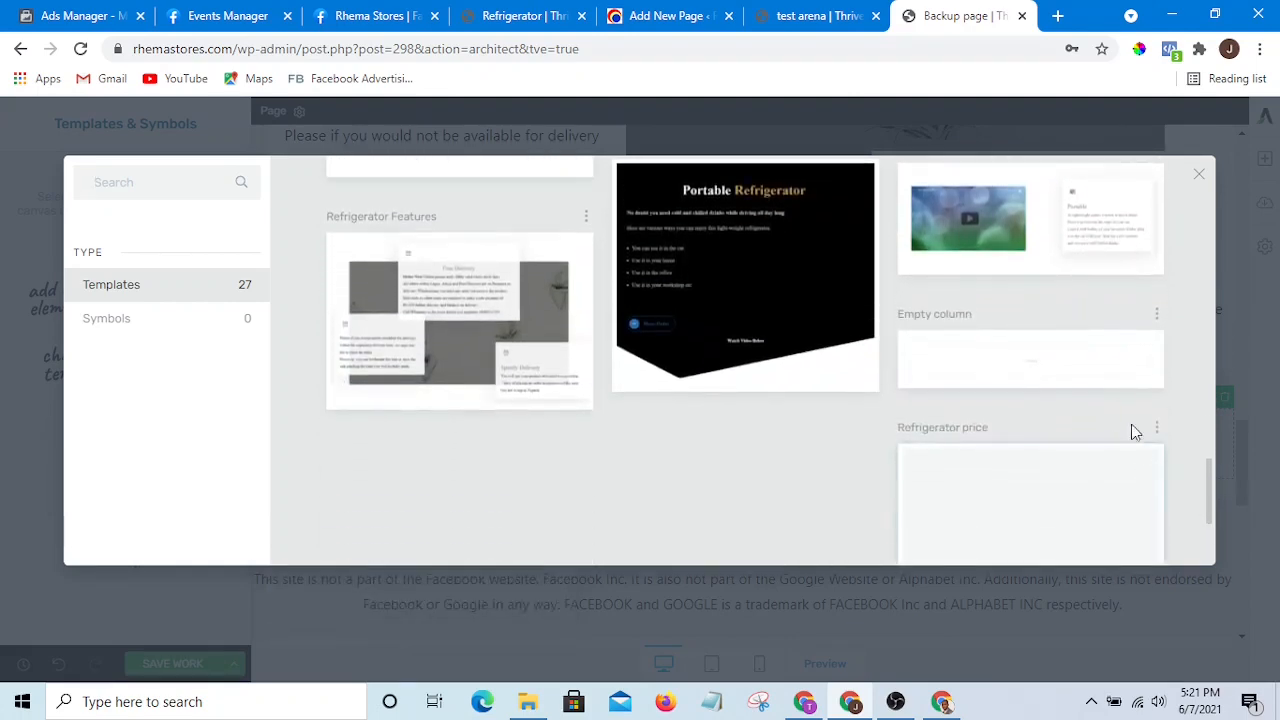
left_click(1109, 363)
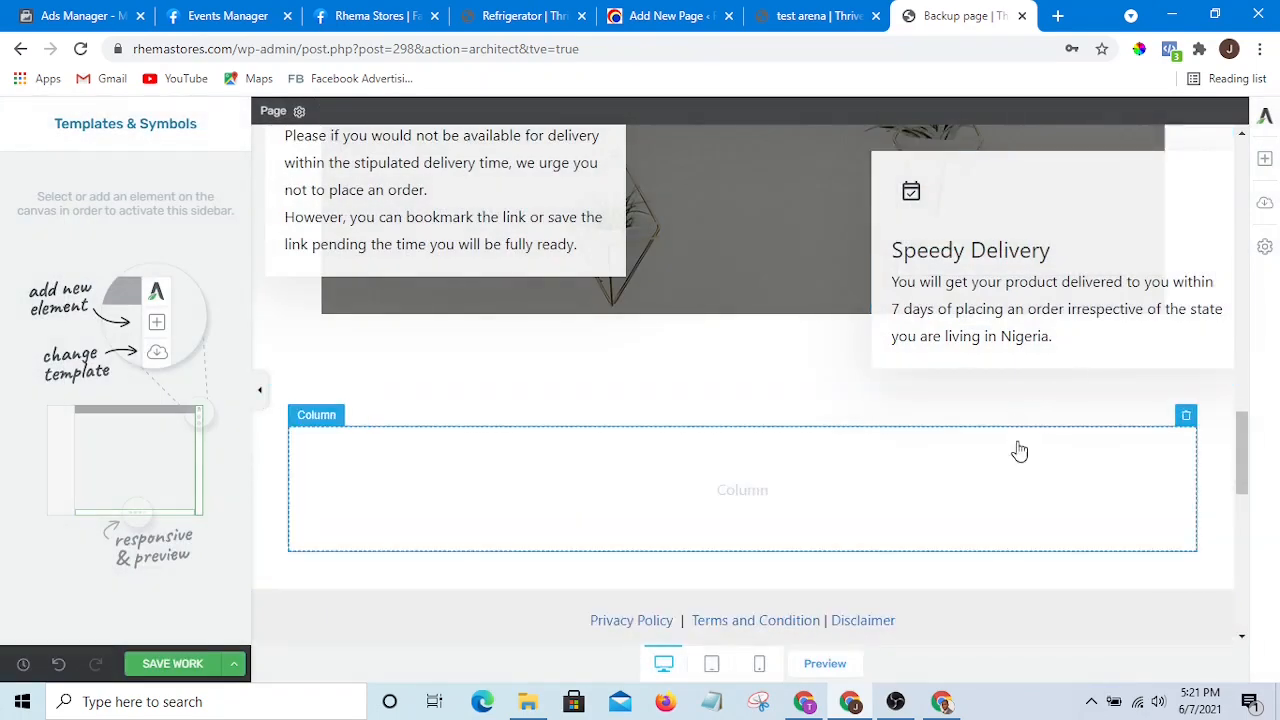
Step: Add a Templates & Symbols element below the empty column and load the saved "author2" template about the seller
mouse_move(1237, 449)
left_mouse_down()
mouse_move(1236, 514)
mouse_move(1222, 463)
left_mouse_up()
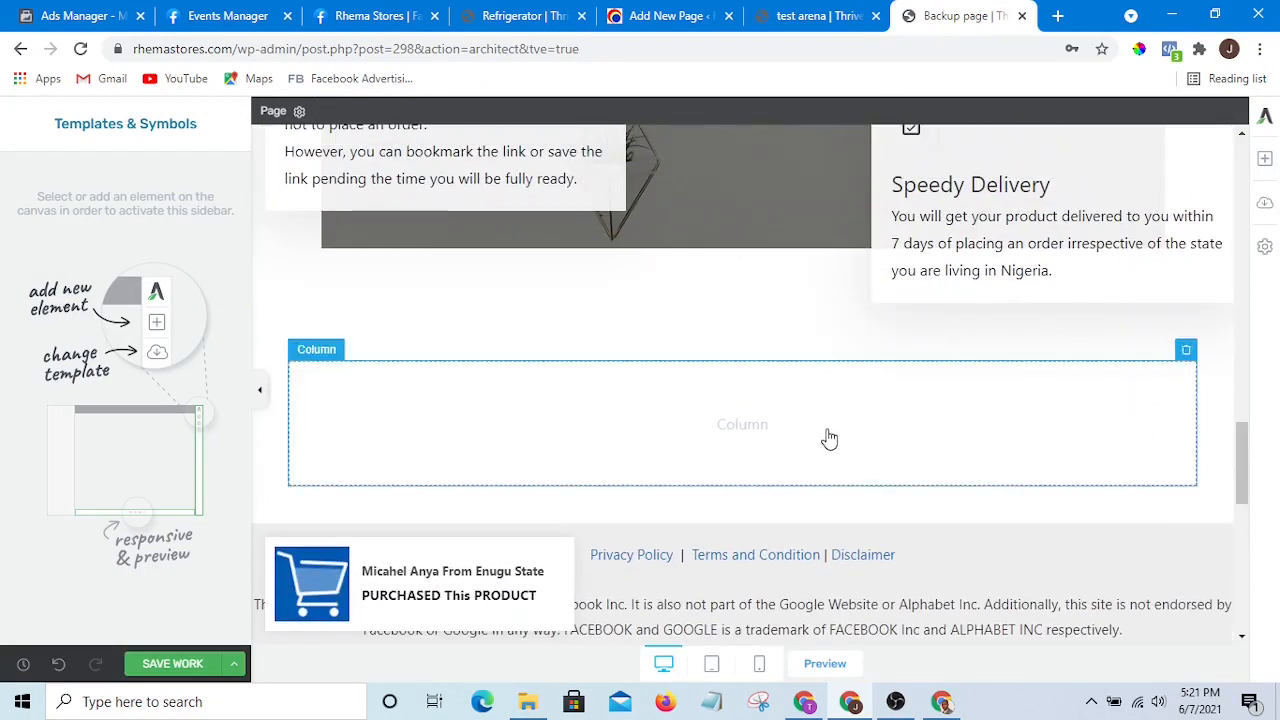
scroll(829, 438, "down", 1)
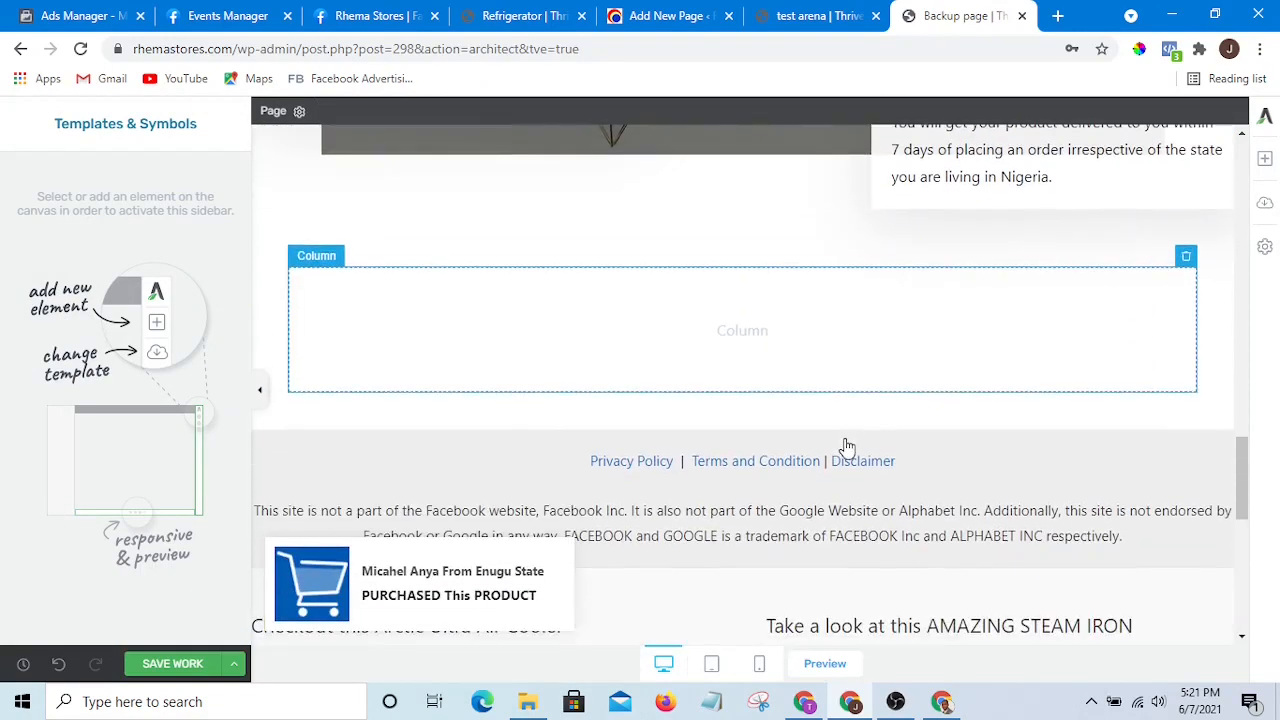
left_click(1265, 163)
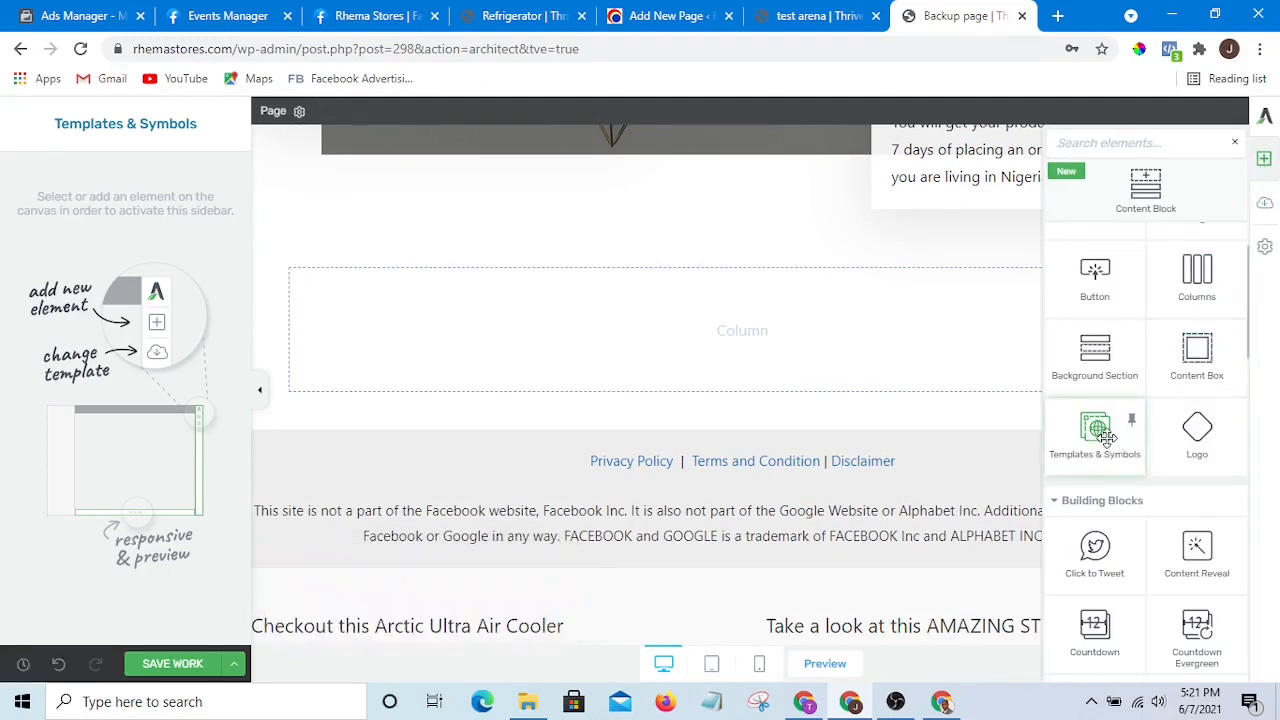
left_click_drag(1120, 452, 797, 403)
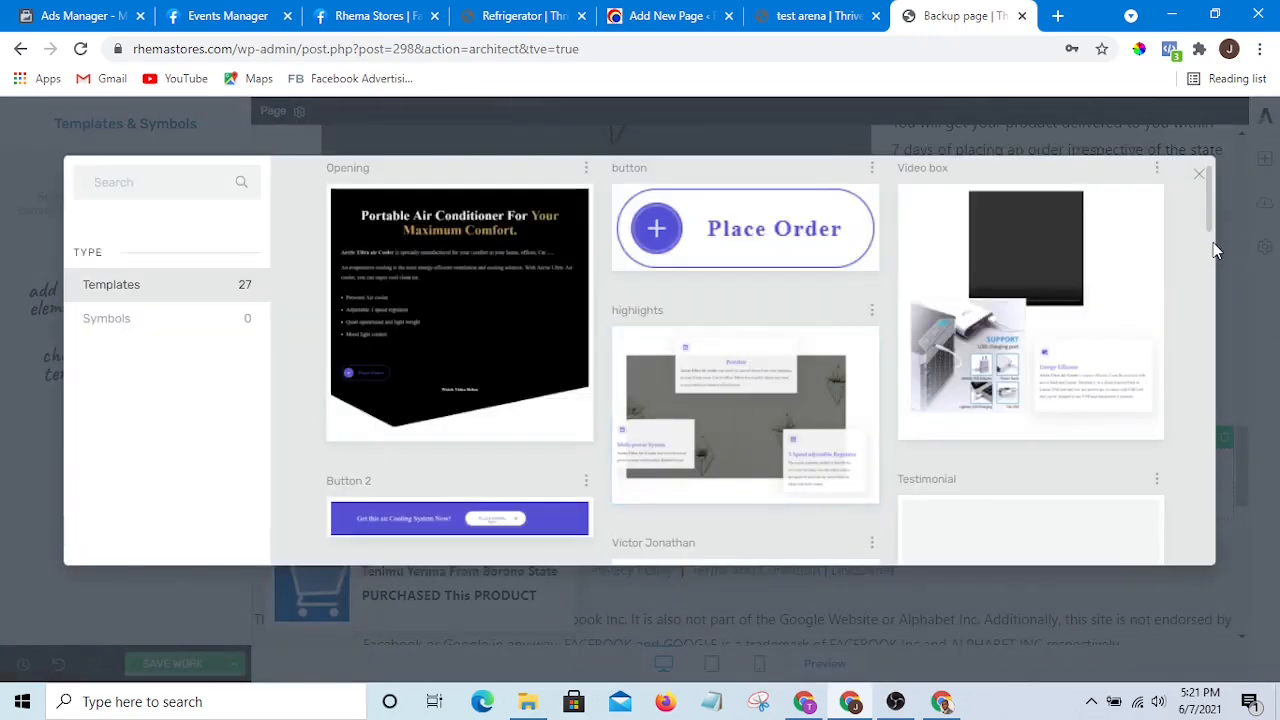
left_click_drag(1206, 215, 1215, 370)
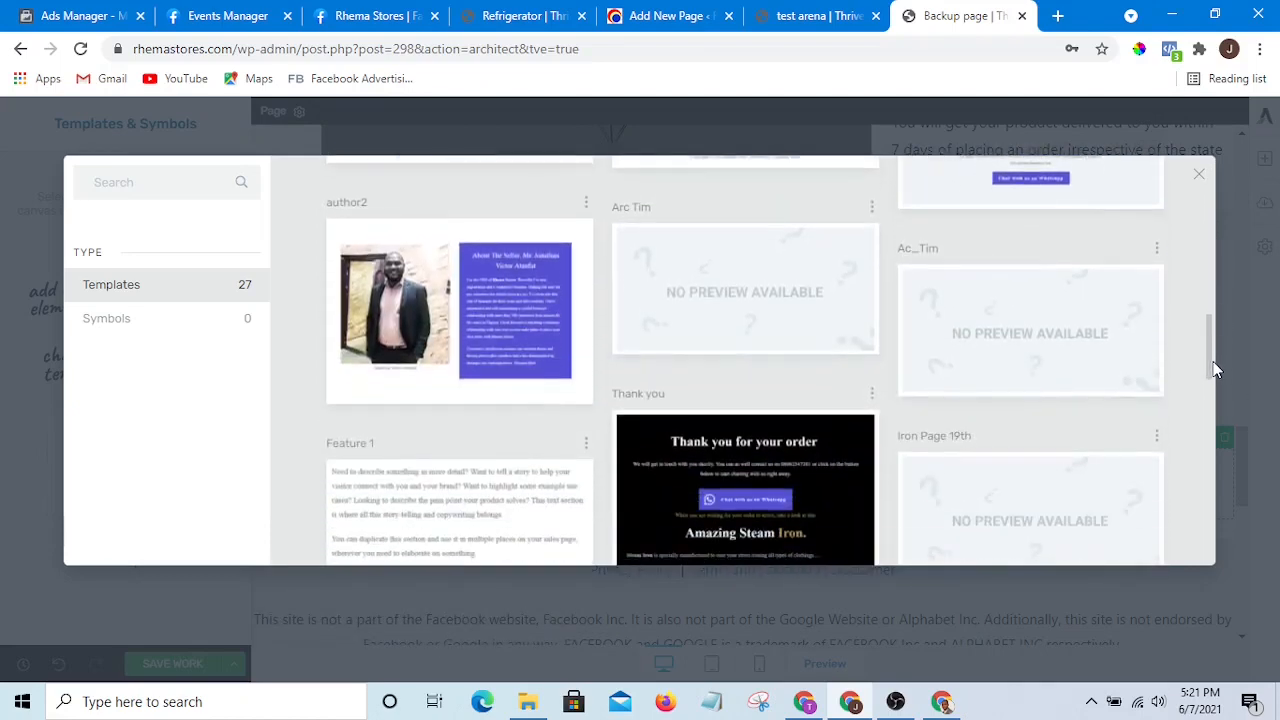
left_click(474, 303)
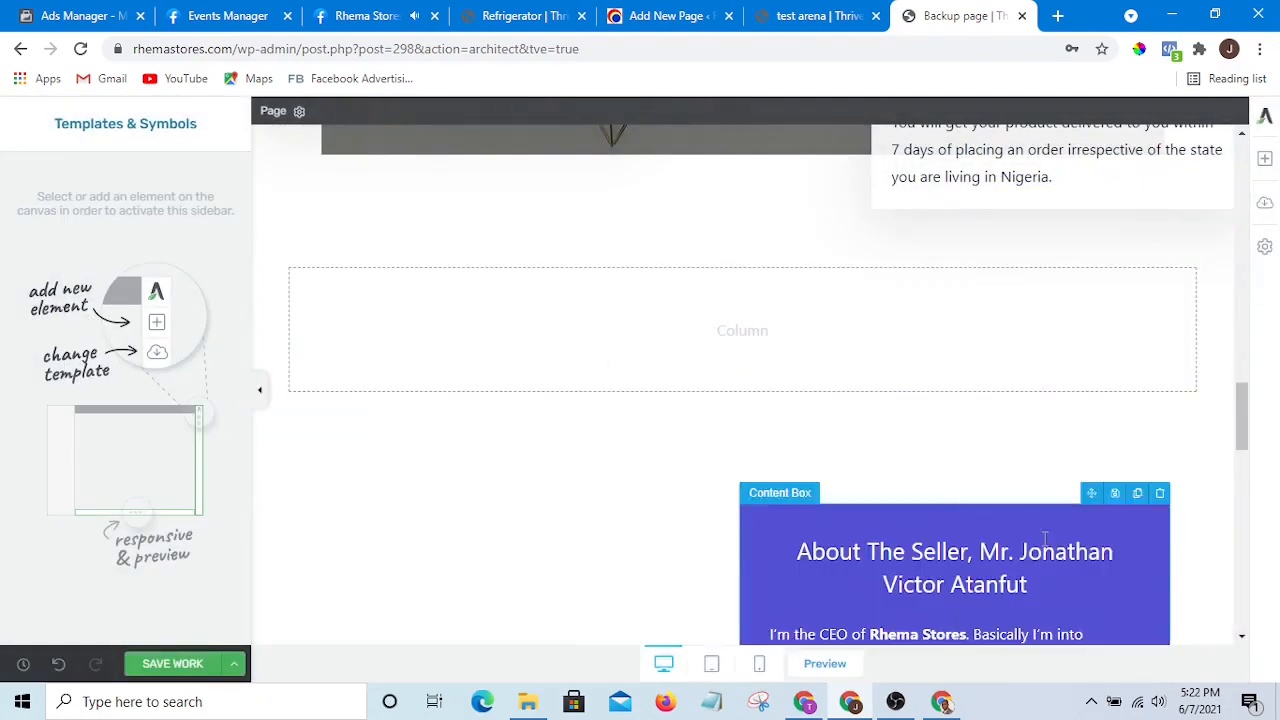
scroll(1195, 549, "down", 3)
scroll(1197, 548, "down", 3)
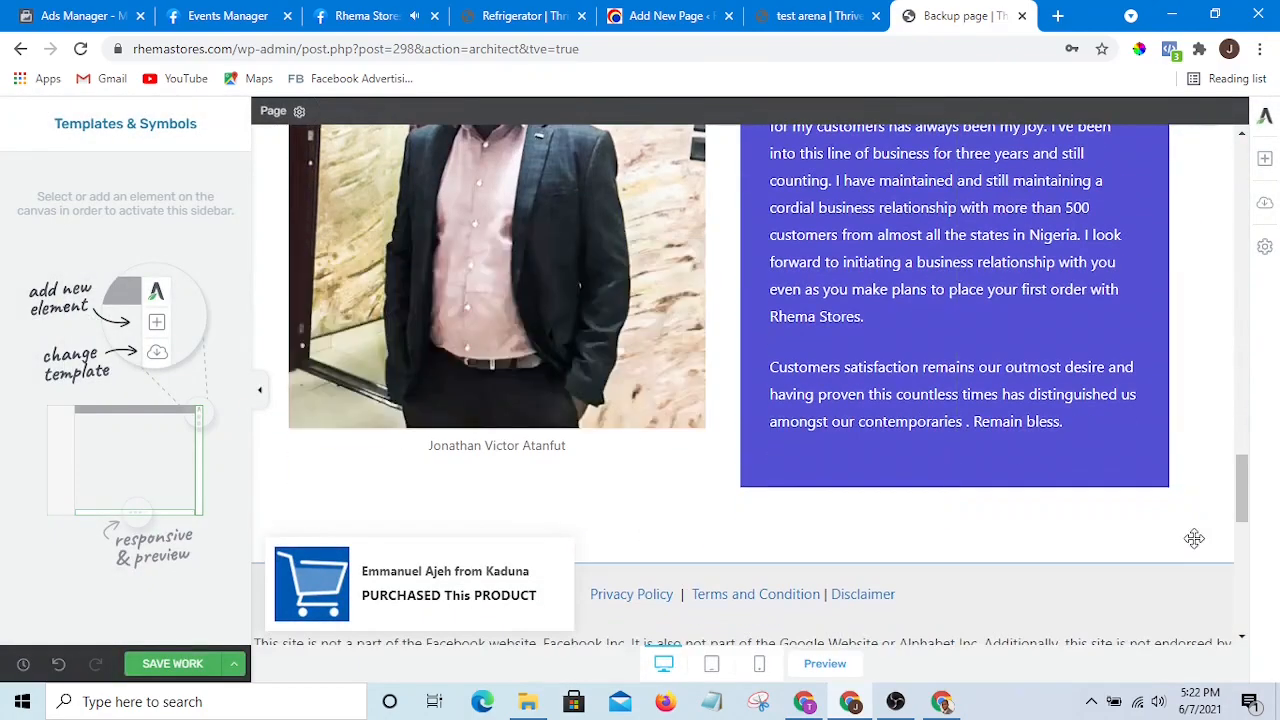
scroll(1196, 547, "up", 4)
scroll(1200, 530, "up", 2)
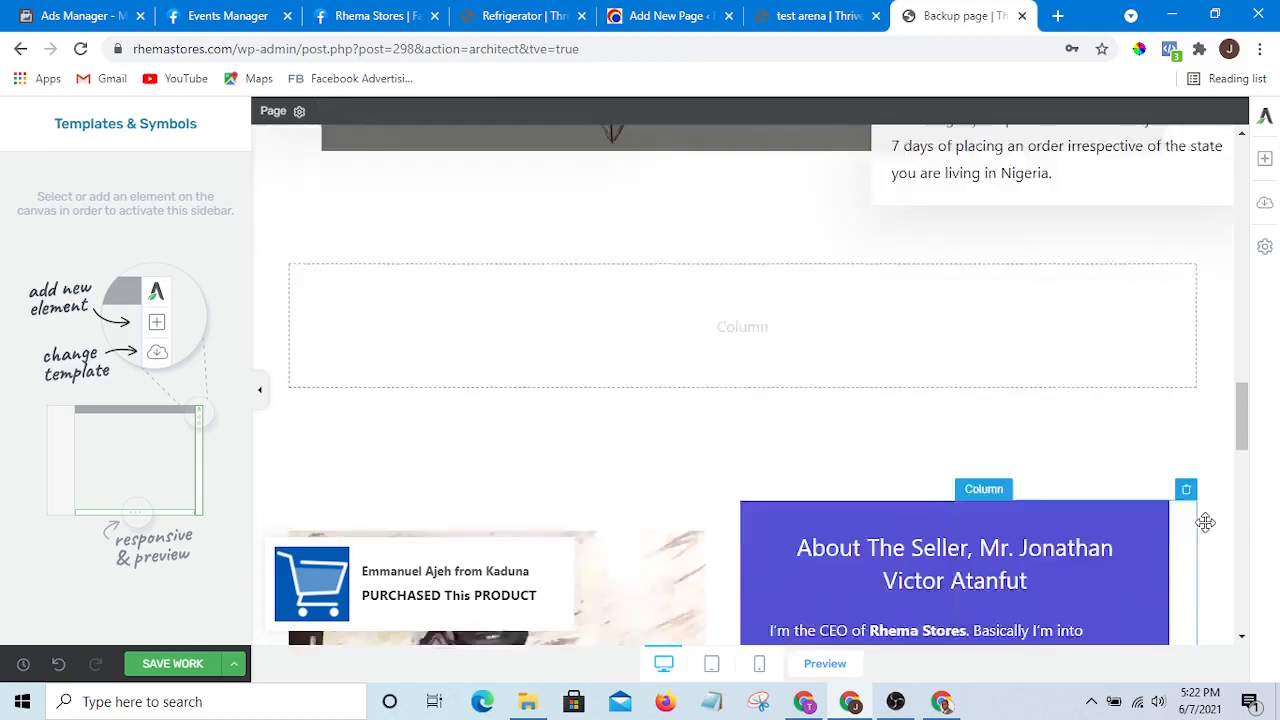
Step: Add a Templates & Symbols element between the seller section and the footer, and load the saved "Refrigerator price" template
scroll(1205, 523, "down", 5)
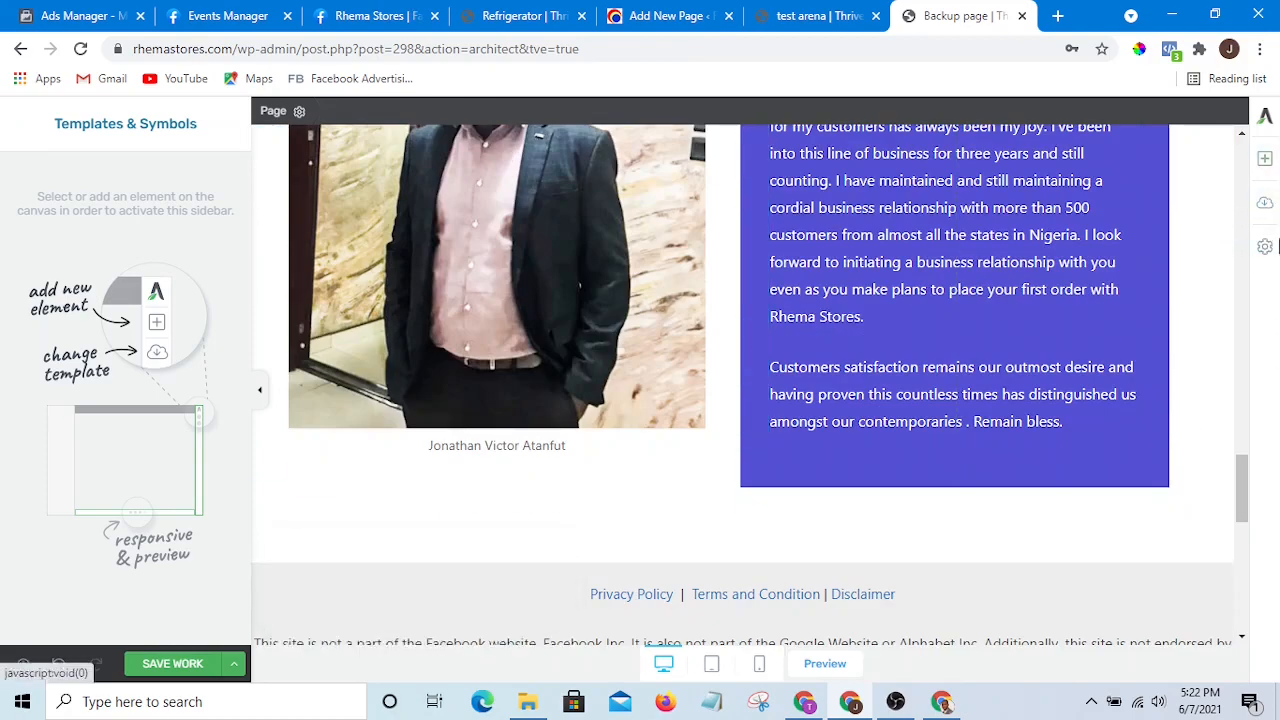
left_click(1265, 161)
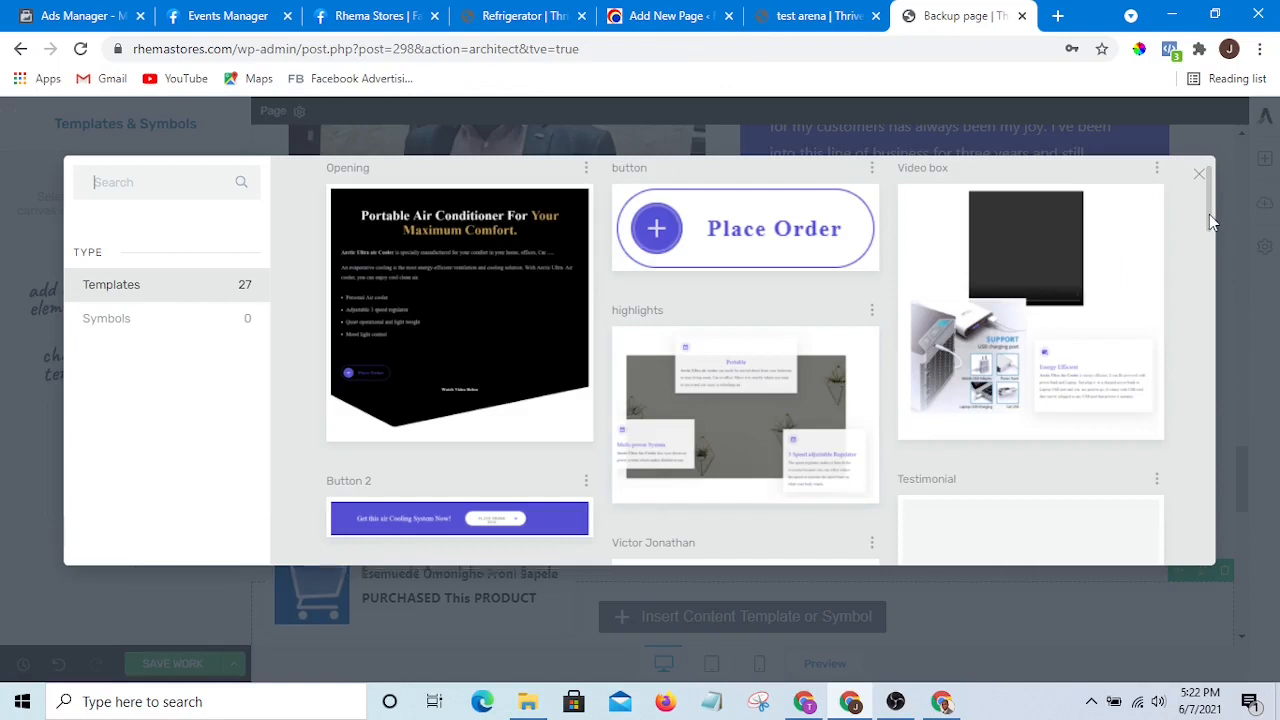
left_click_drag(1209, 214, 1241, 541)
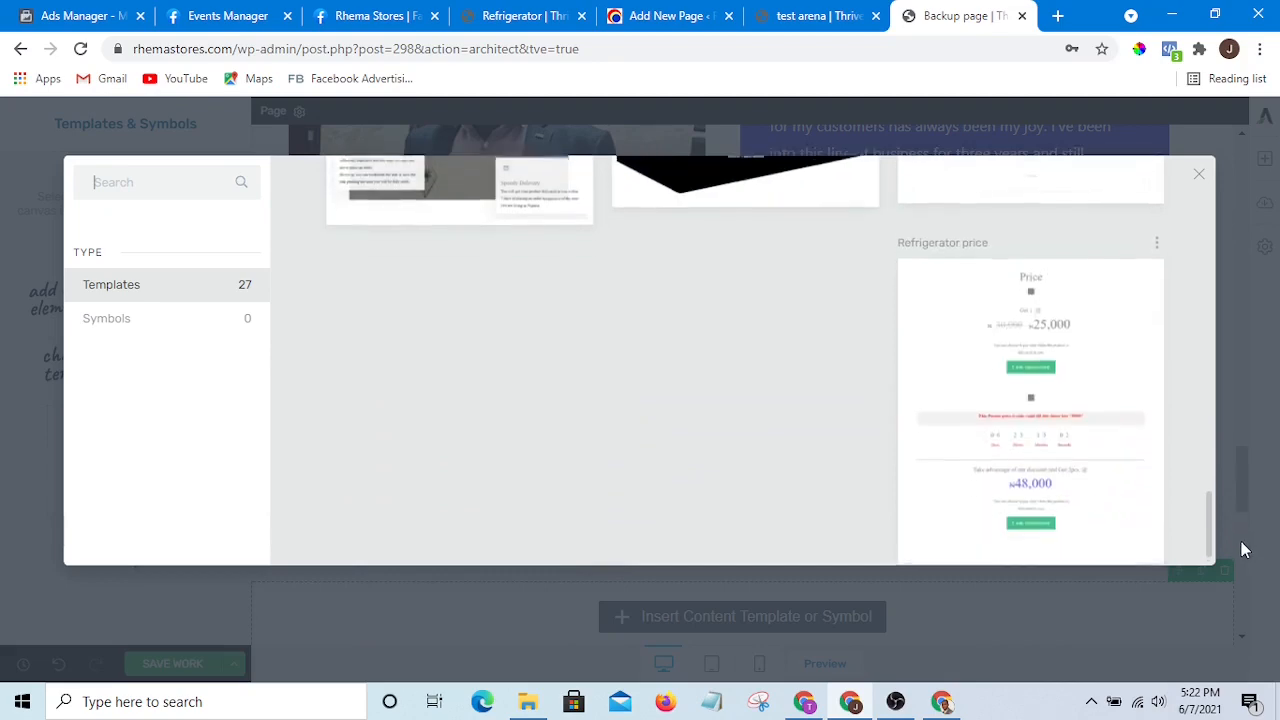
left_click(1120, 293)
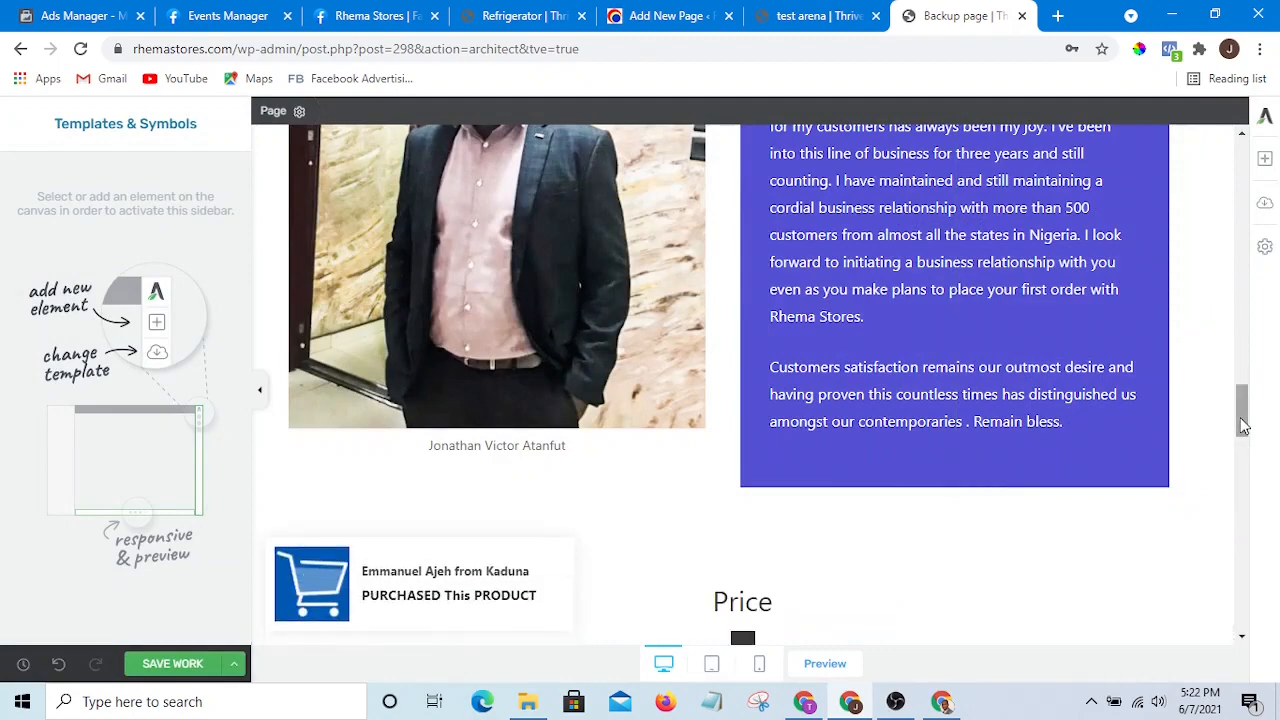
left_click_drag(1243, 427, 1244, 510)
left_click_drag(1232, 583, 1223, 527)
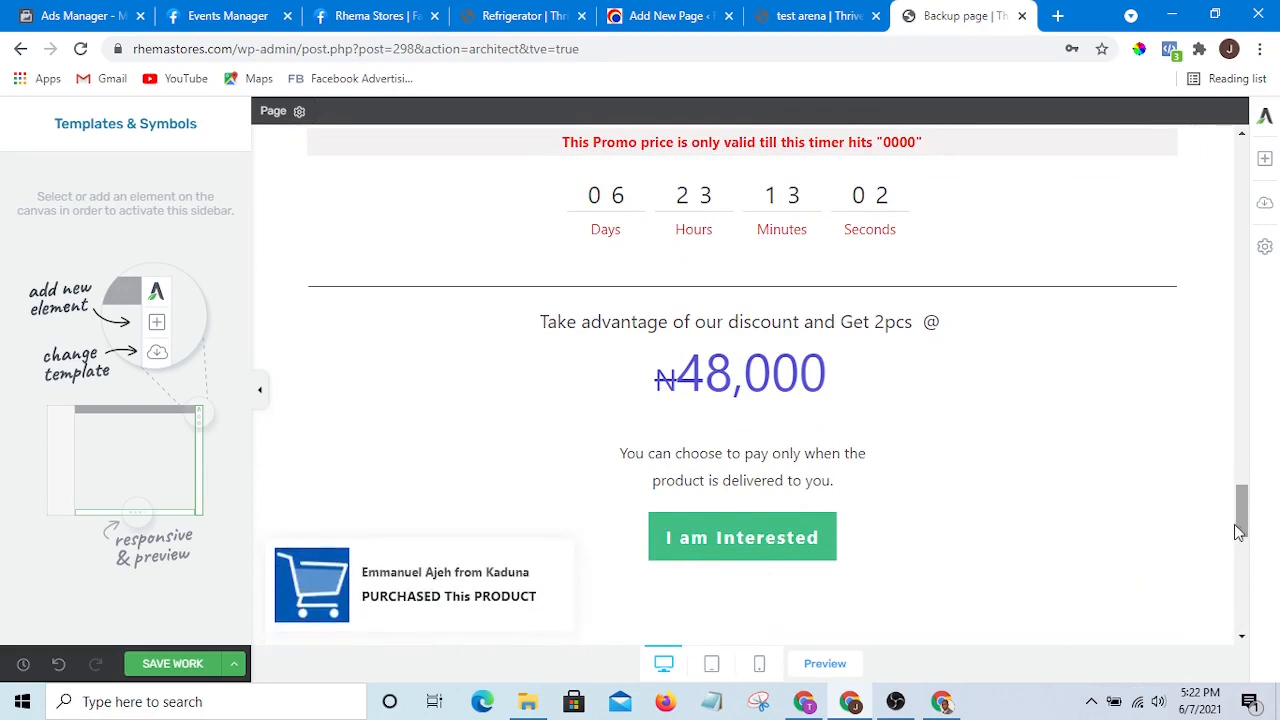
Step: Add a Templates & Symbols element between the price section and the footer, and load the saved "Guaranty page" template
scroll(1240, 532, "down", 2)
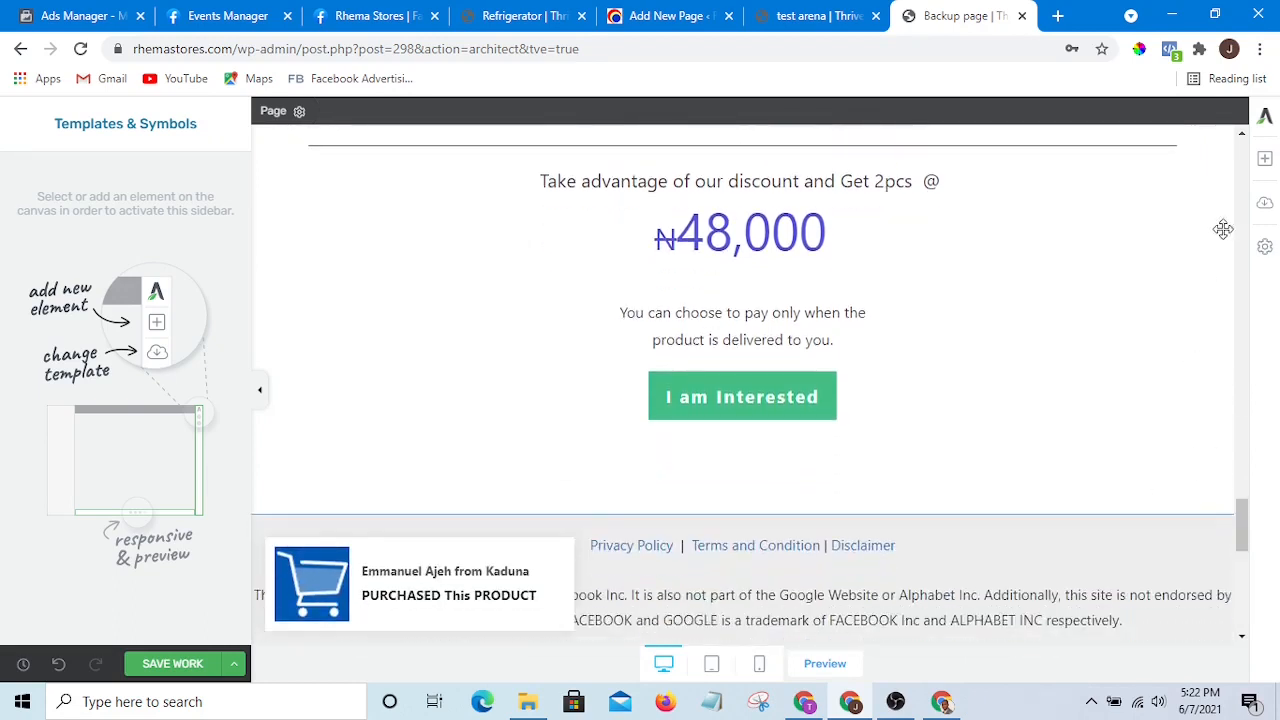
left_click(1268, 158)
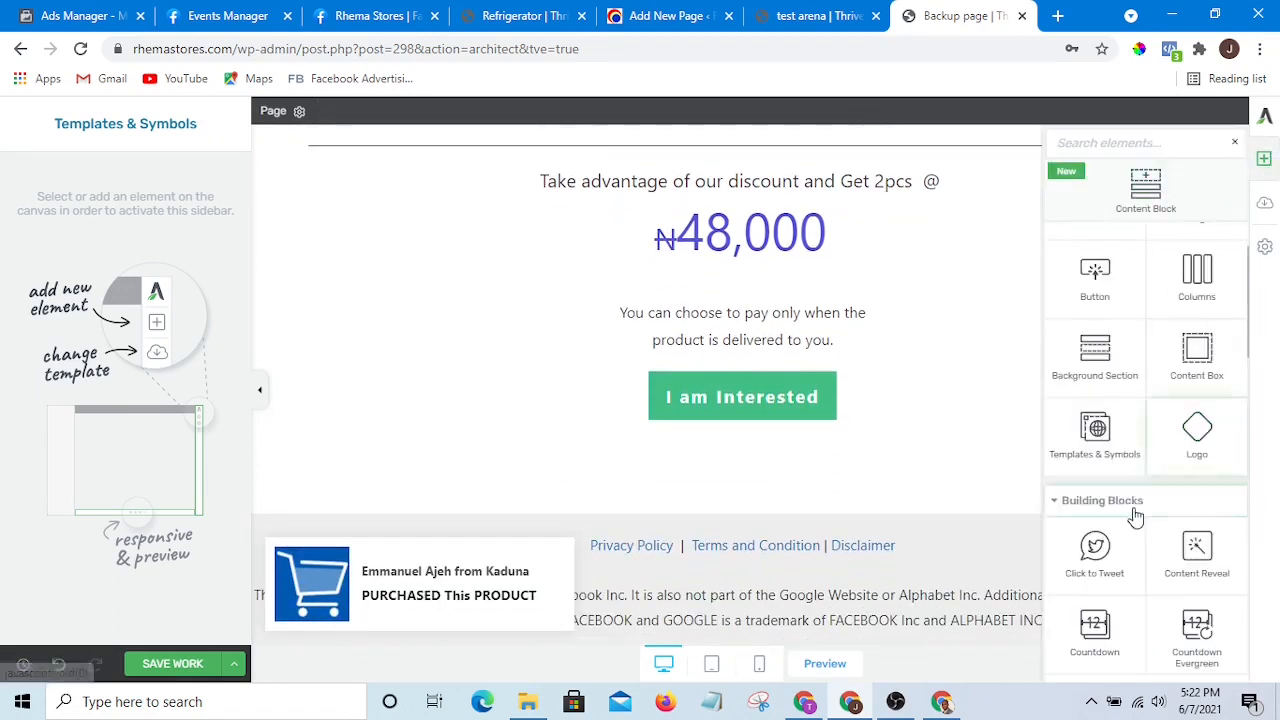
left_click_drag(1094, 429, 763, 451)
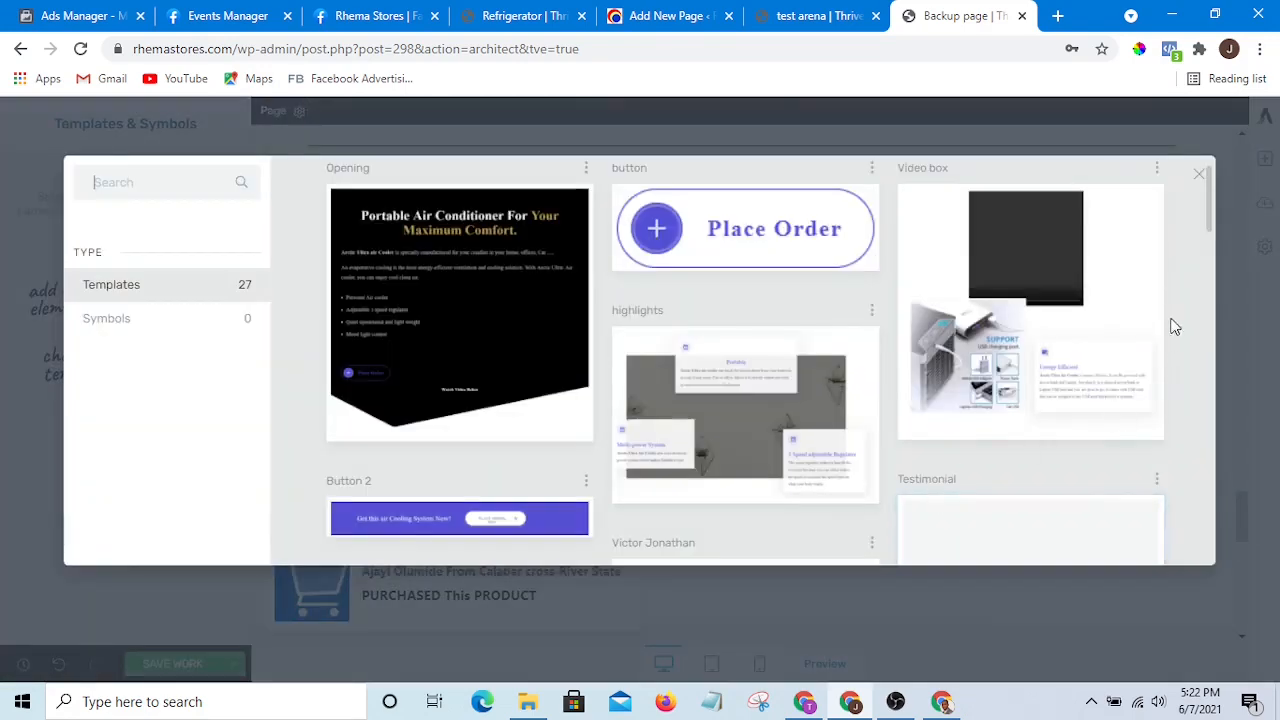
left_click_drag(1206, 210, 1214, 291)
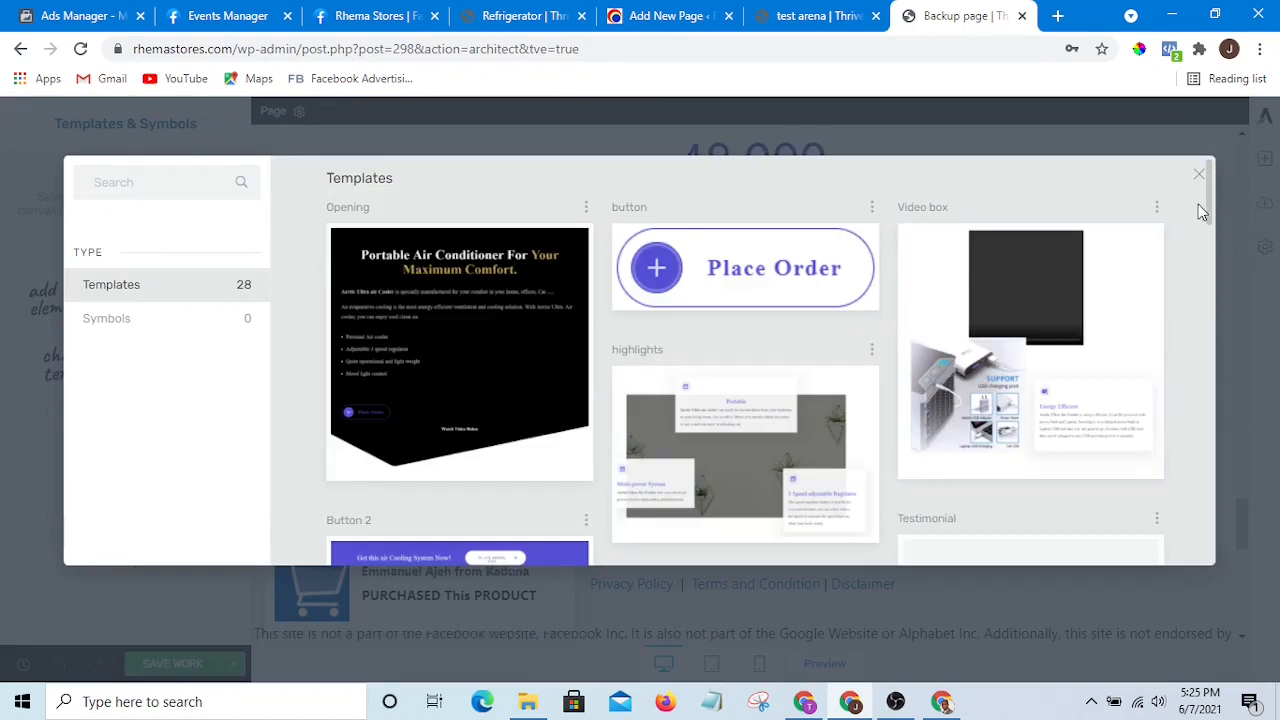
left_click_drag(1209, 203, 1278, 533)
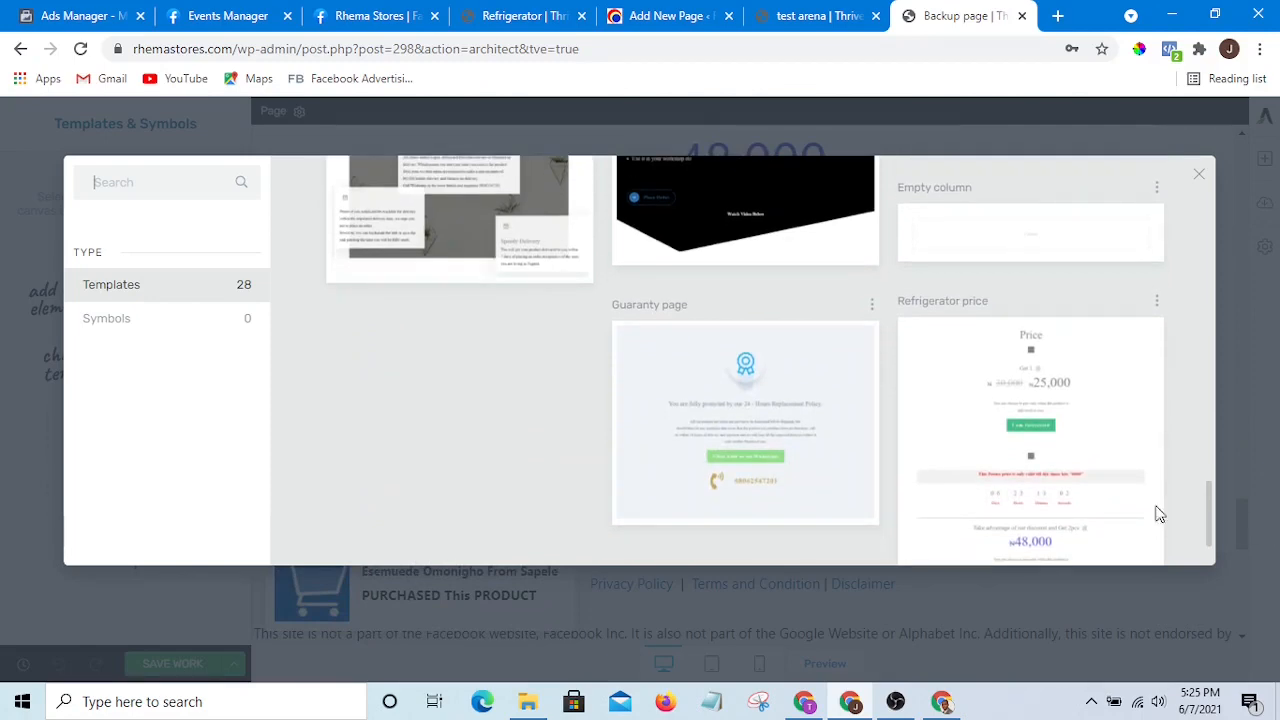
left_click(752, 398)
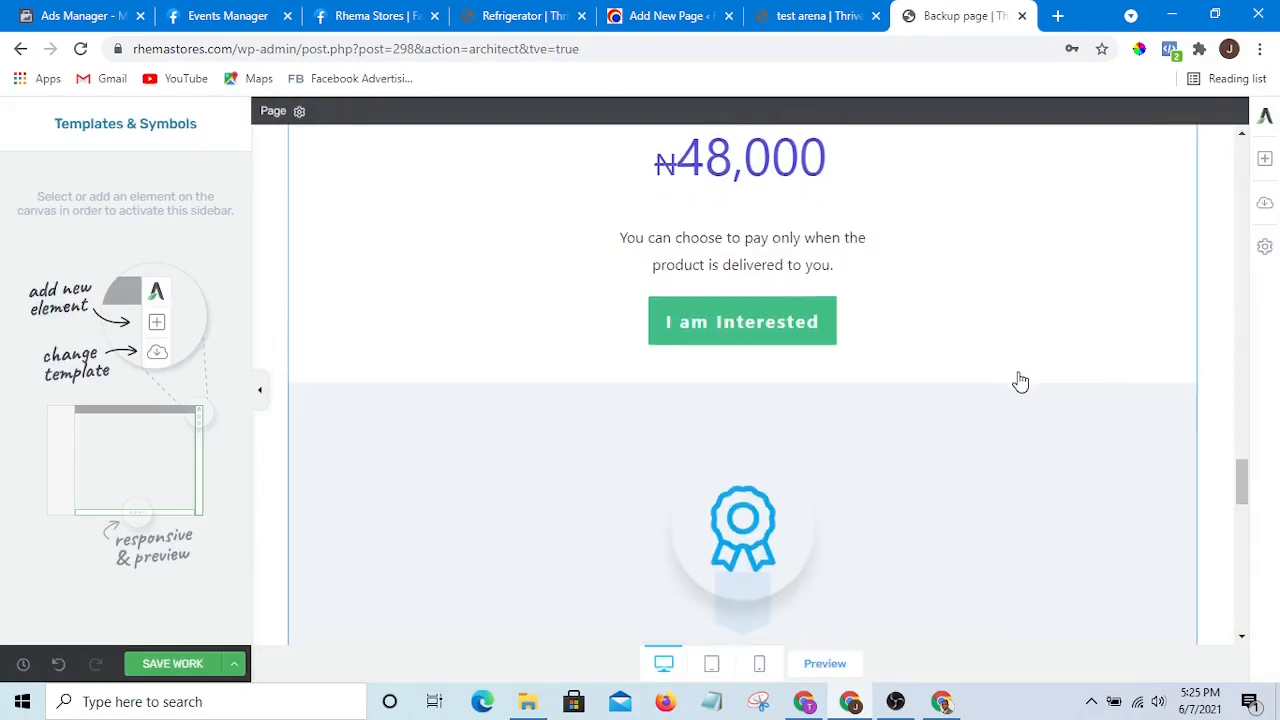
scroll(1020, 380, "down", 7)
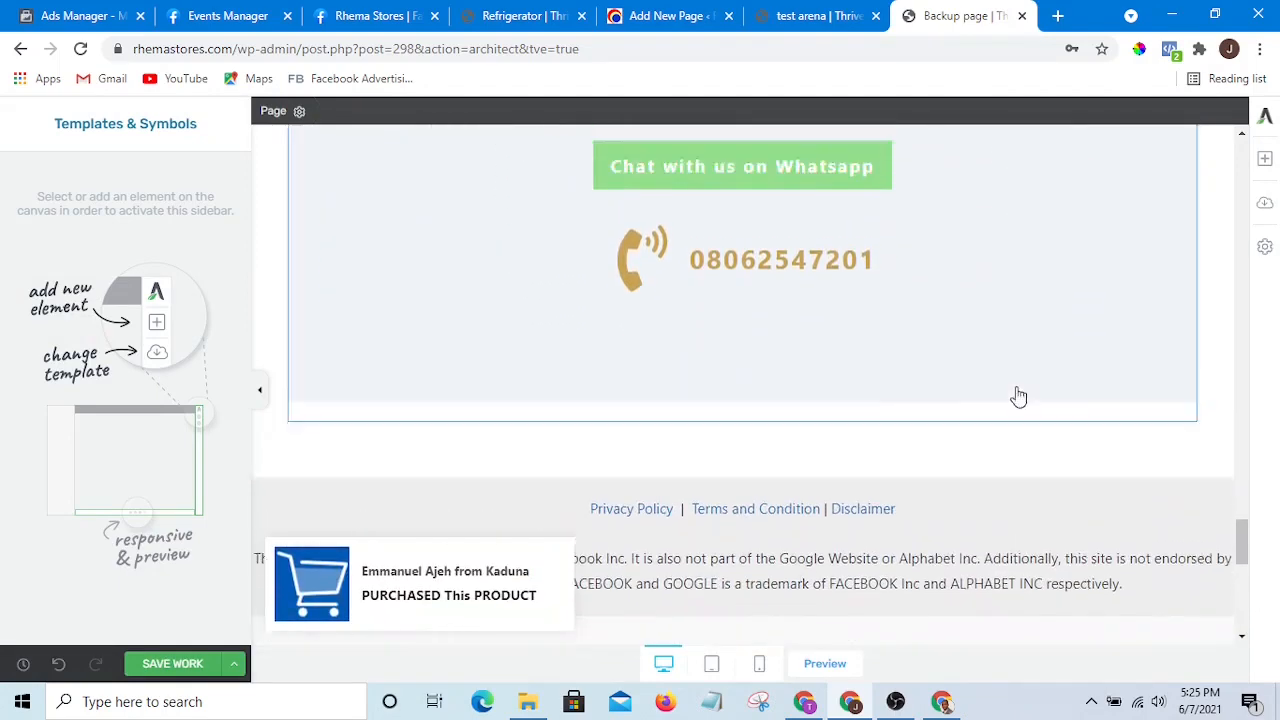
scroll(1014, 389, "up", 4)
scroll(1014, 386, "down", 5)
scroll(1013, 385, "up", 9)
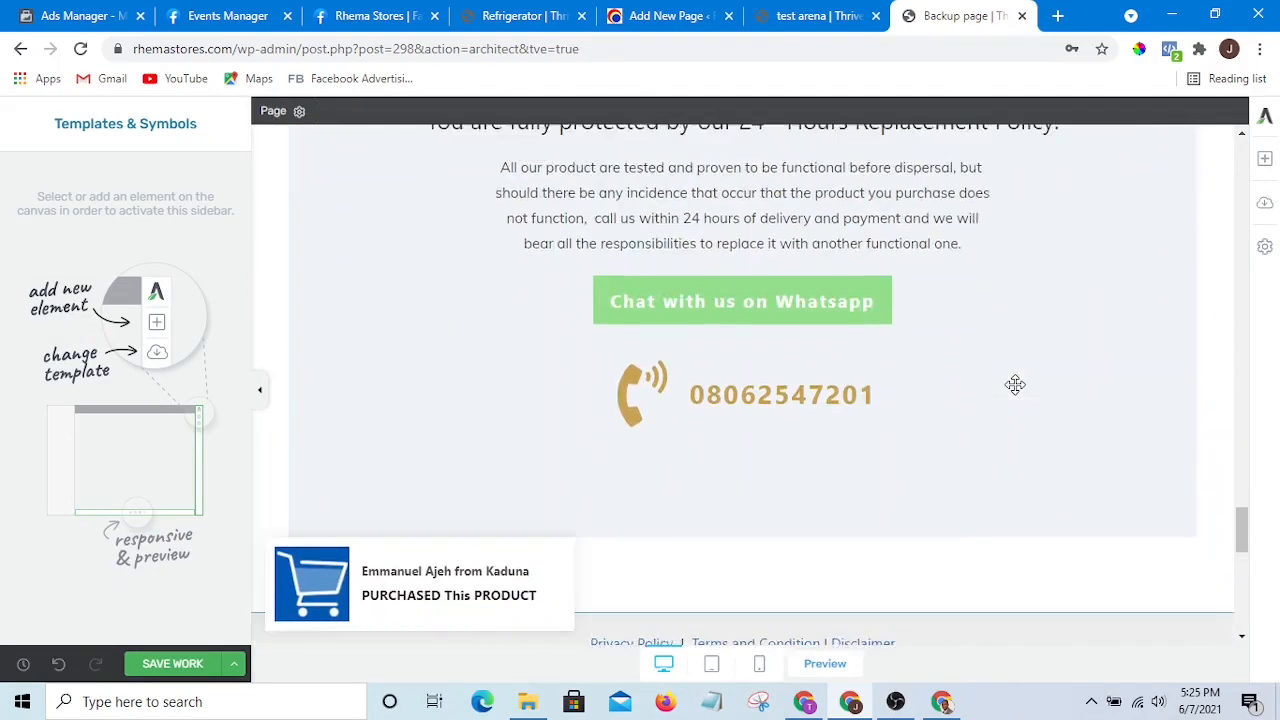
Step: Check the inserted guaranty section above the footer and save the work on the Backup page
scroll(337, 413, "down", 3)
scroll(337, 413, "down", 5)
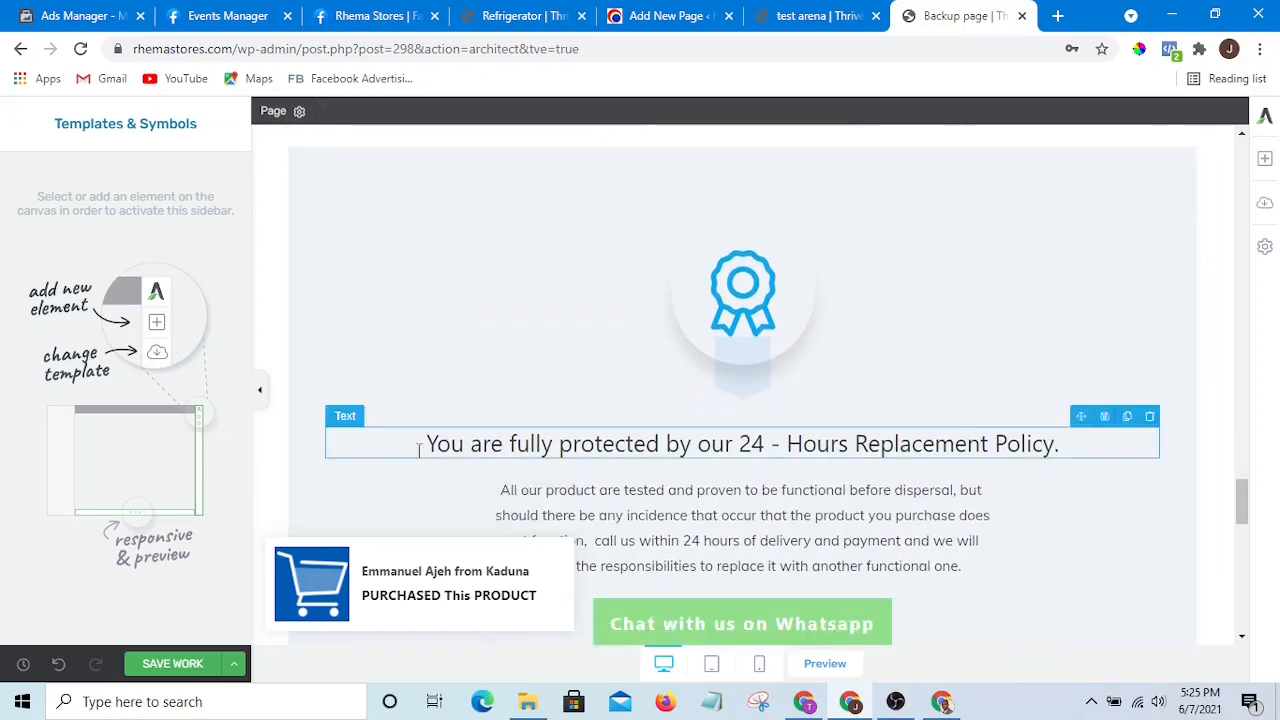
left_click(149, 670)
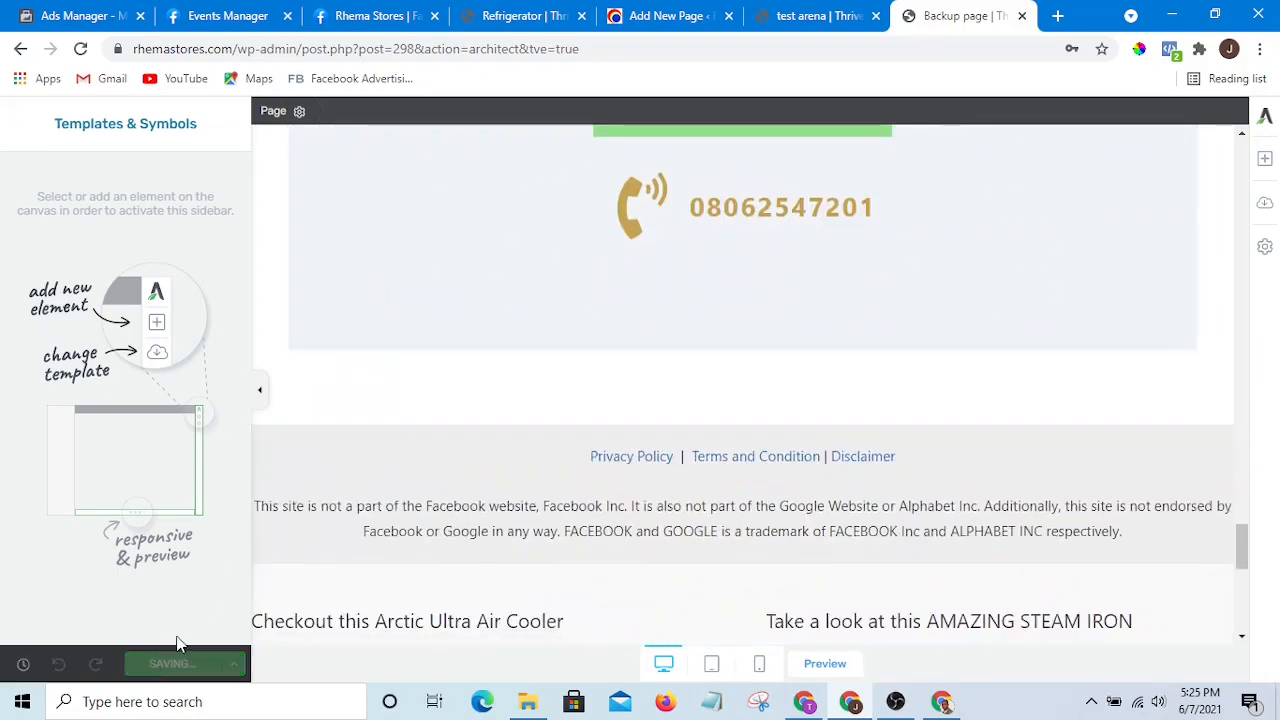
scroll(657, 369, "down", 1)
scroll(710, 400, "up", 6)
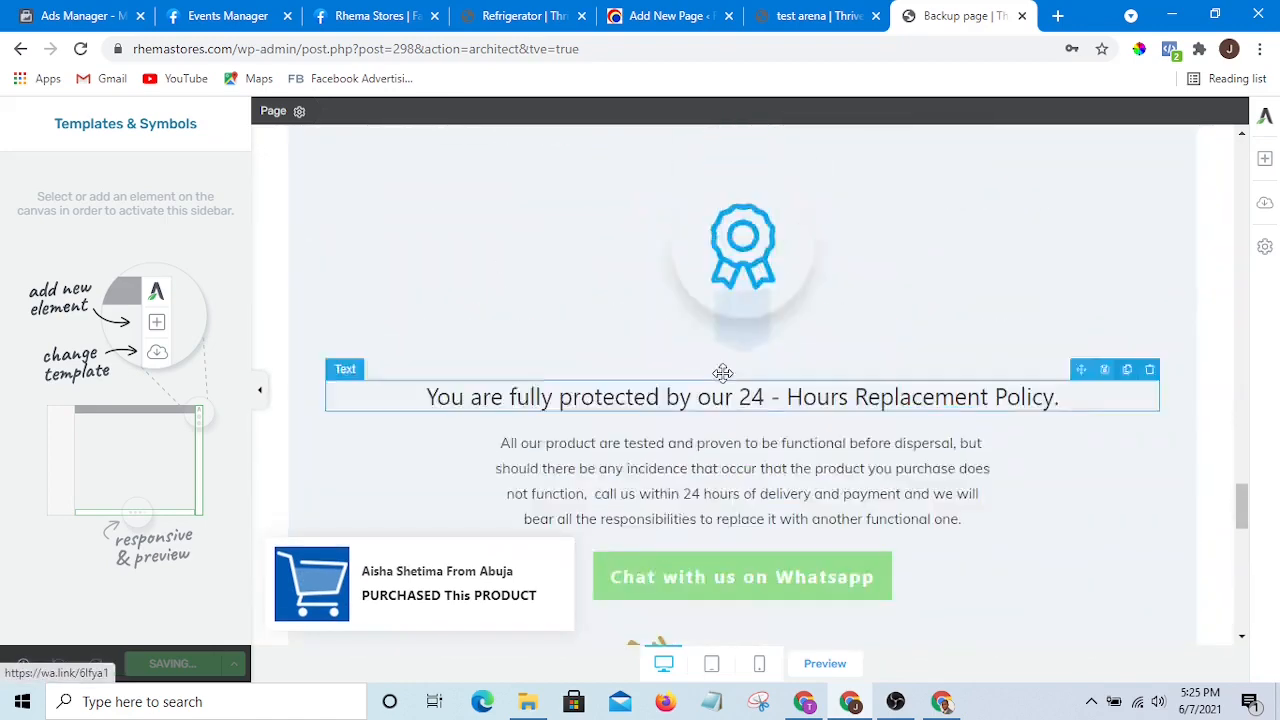
scroll(722, 373, "down", 4)
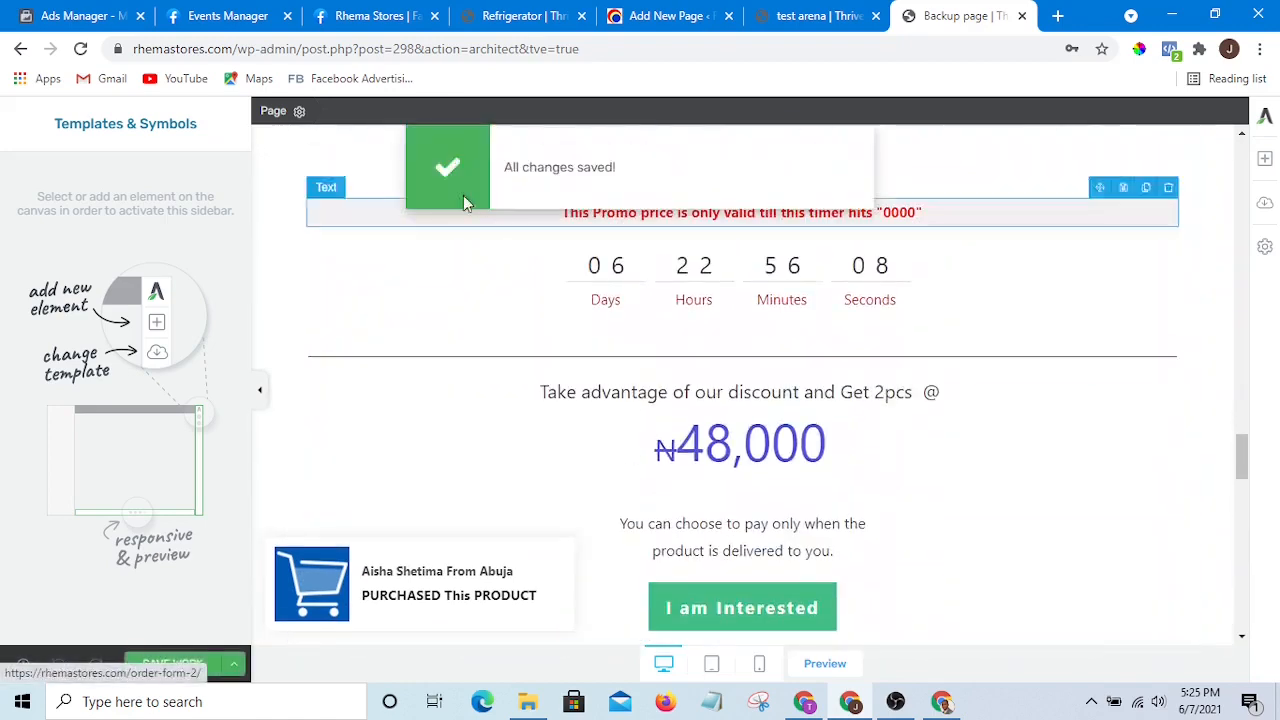
Step: Open the saved Backup page's preview in a new browser tab
left_click(234, 668)
right_click(70, 548)
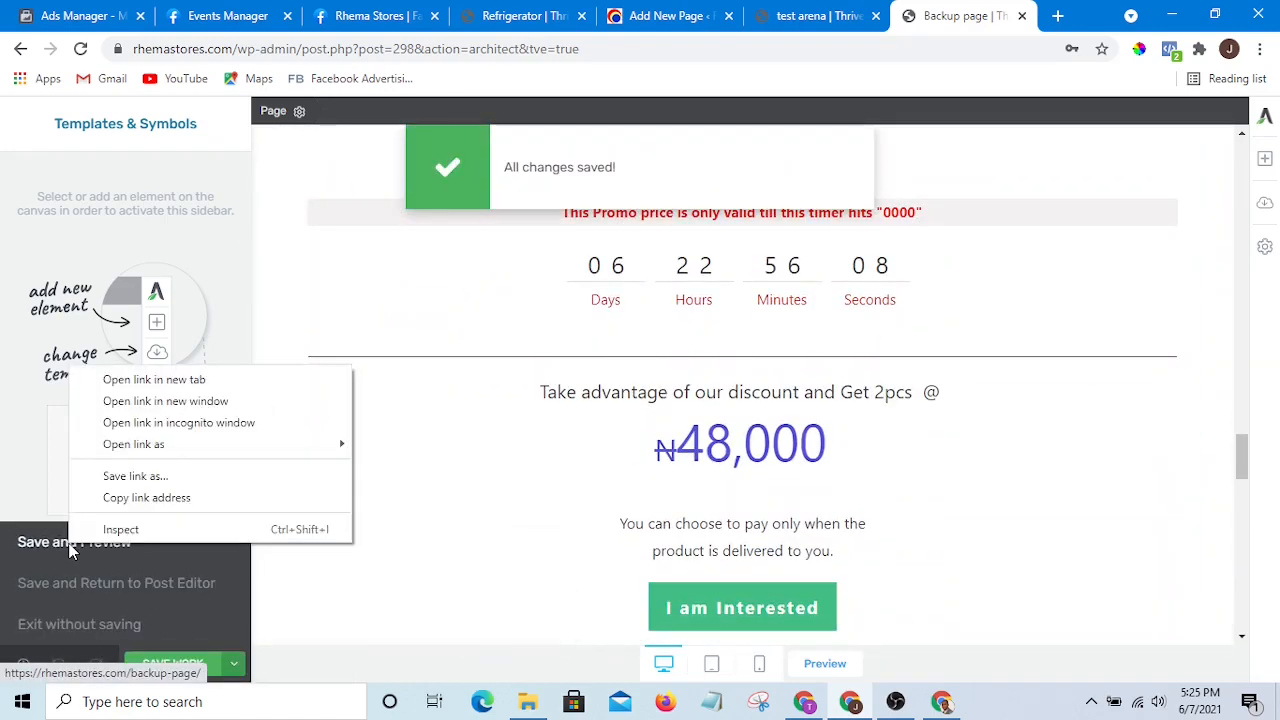
left_click(191, 380)
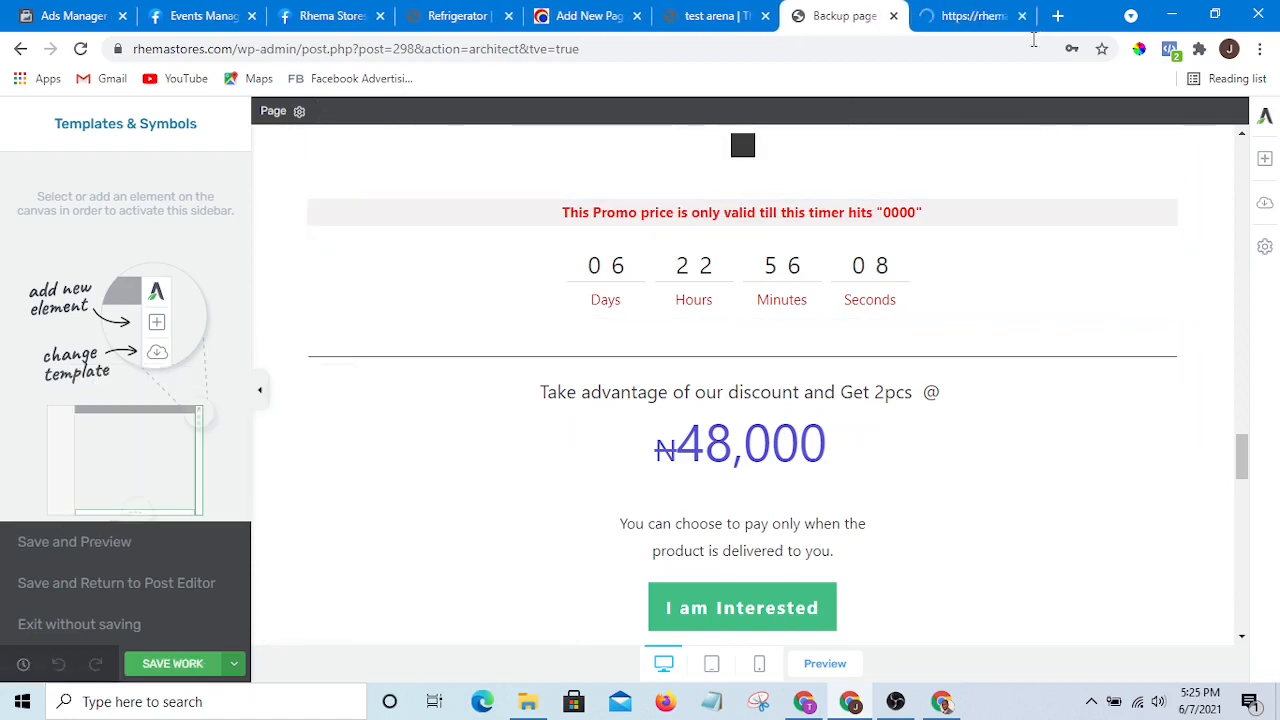
left_click(970, 12)
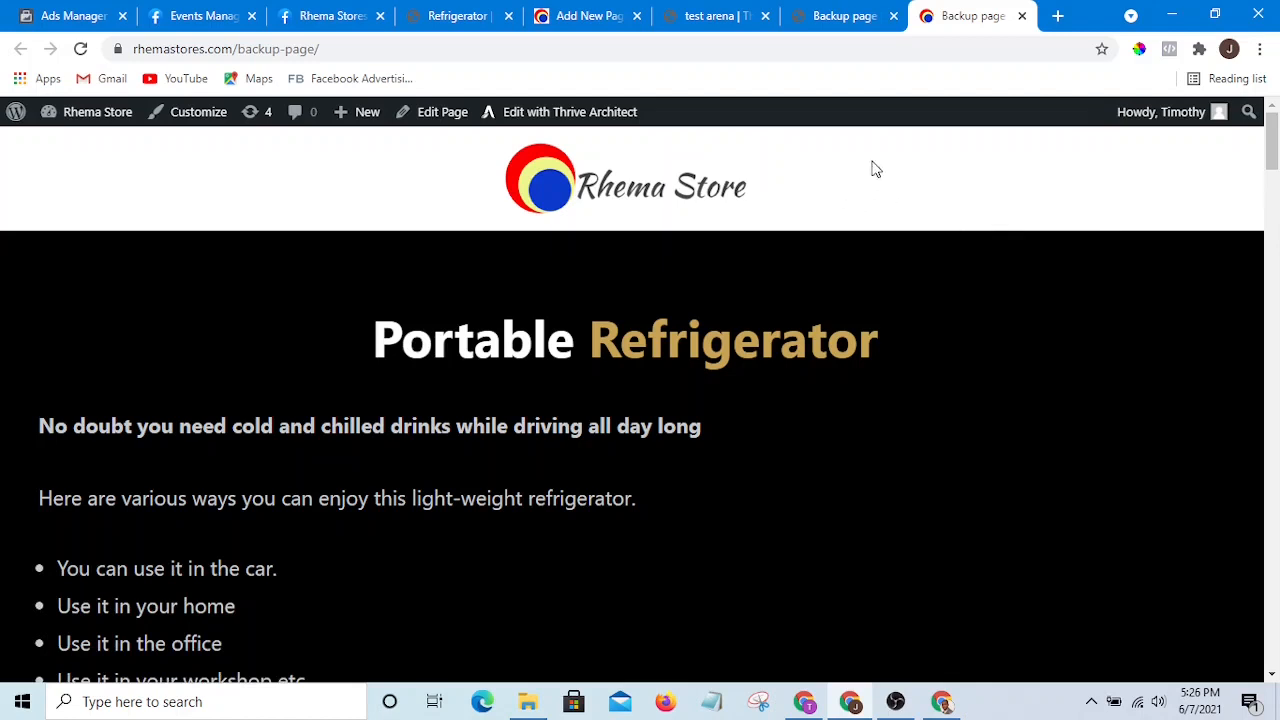
Step: Check the tracking pixel on the previewed Backup page with Facebook Pixel Helper
left_click(1169, 50)
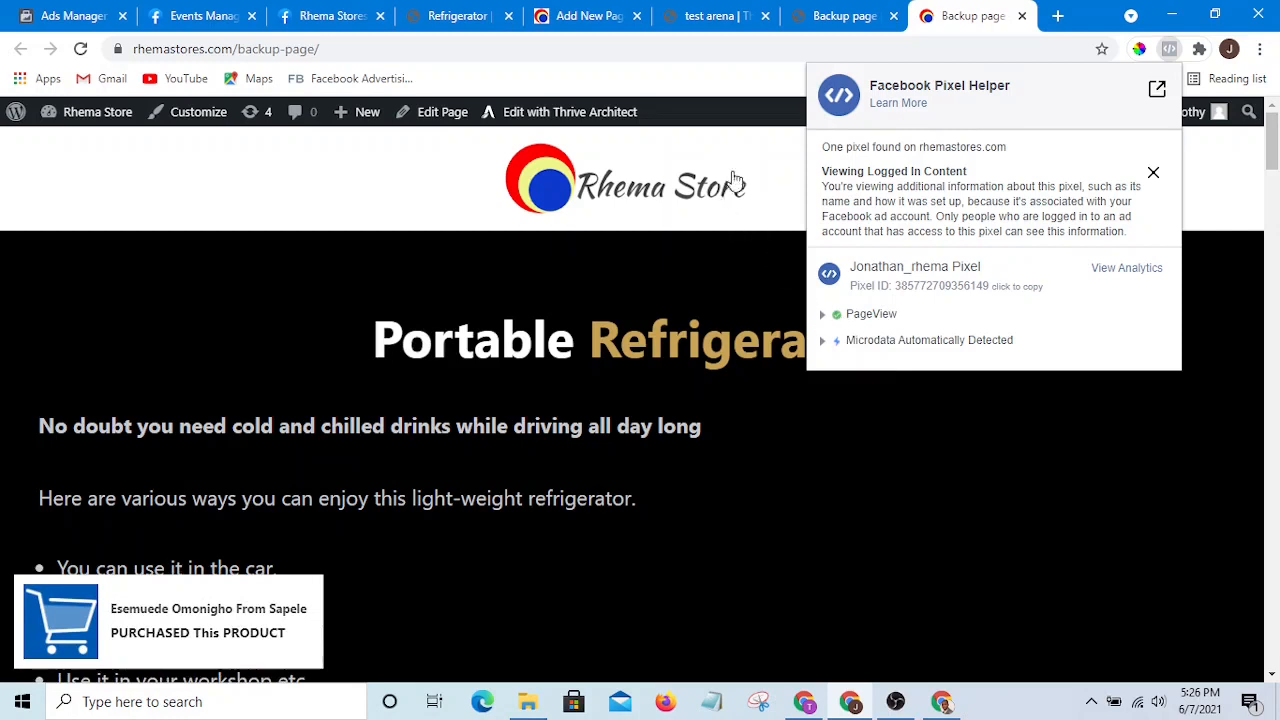
left_click(727, 118)
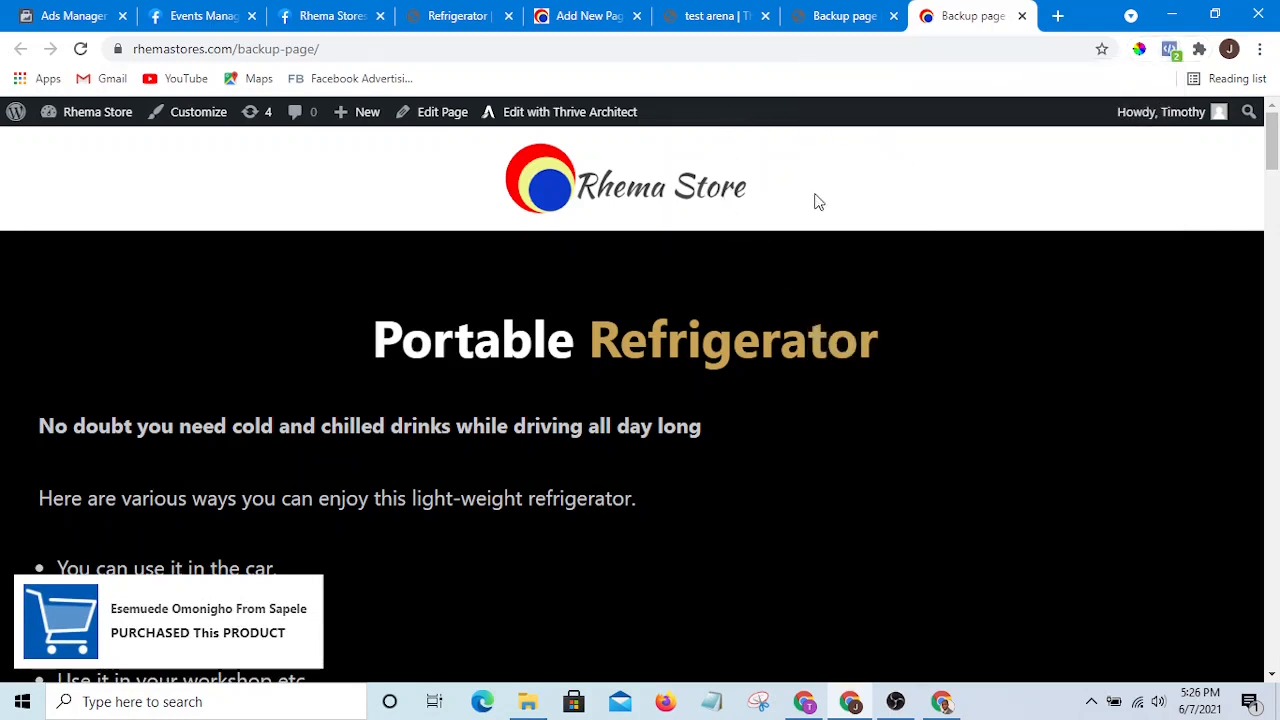
scroll(780, 170, "down", 2)
scroll(380, 210, "up", 2)
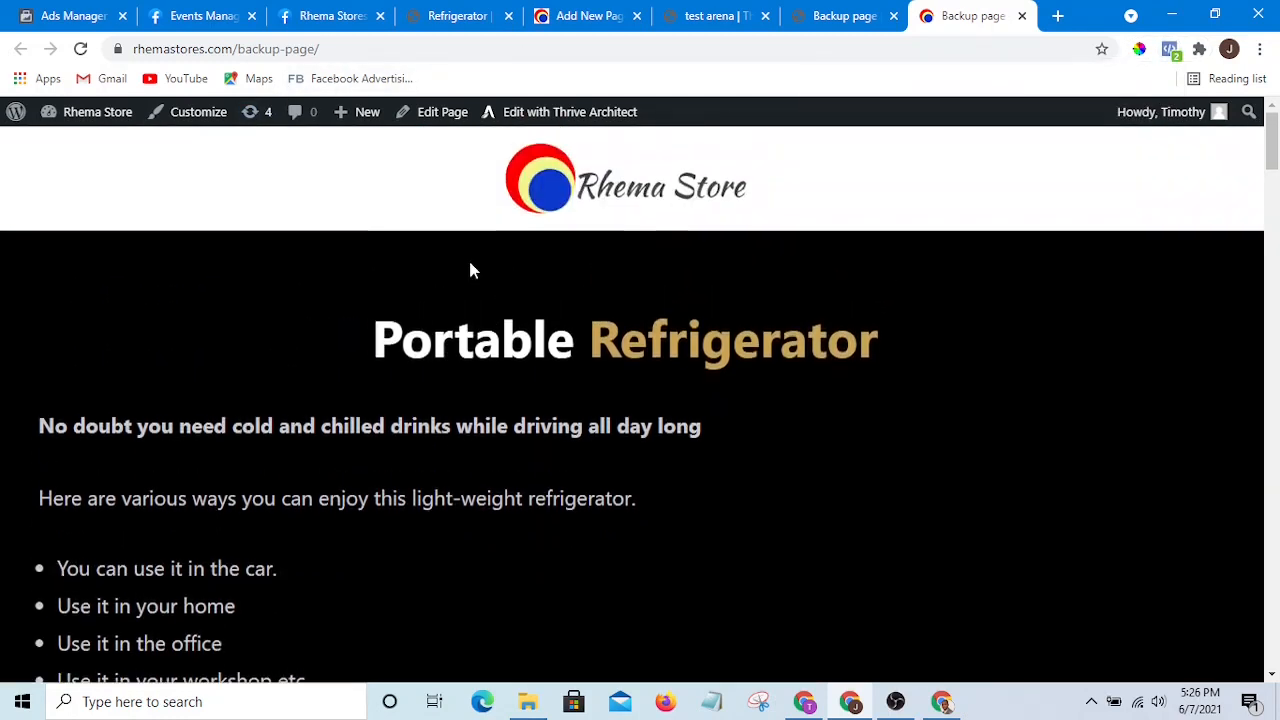
Step: Close the preview and the Backup page's Thrive Architect editor, and return to the WordPress list of all pages
left_click(1022, 16)
scroll(700, 345, "up", 4)
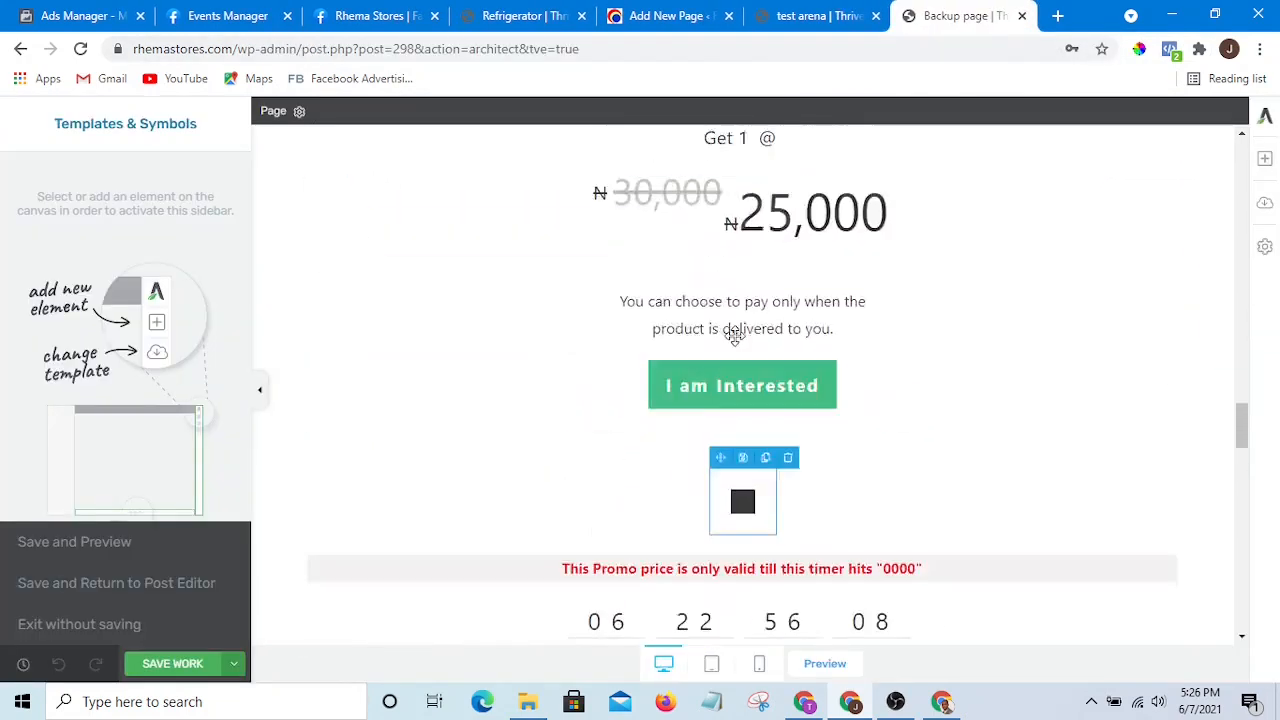
scroll(735, 335, "up", 15)
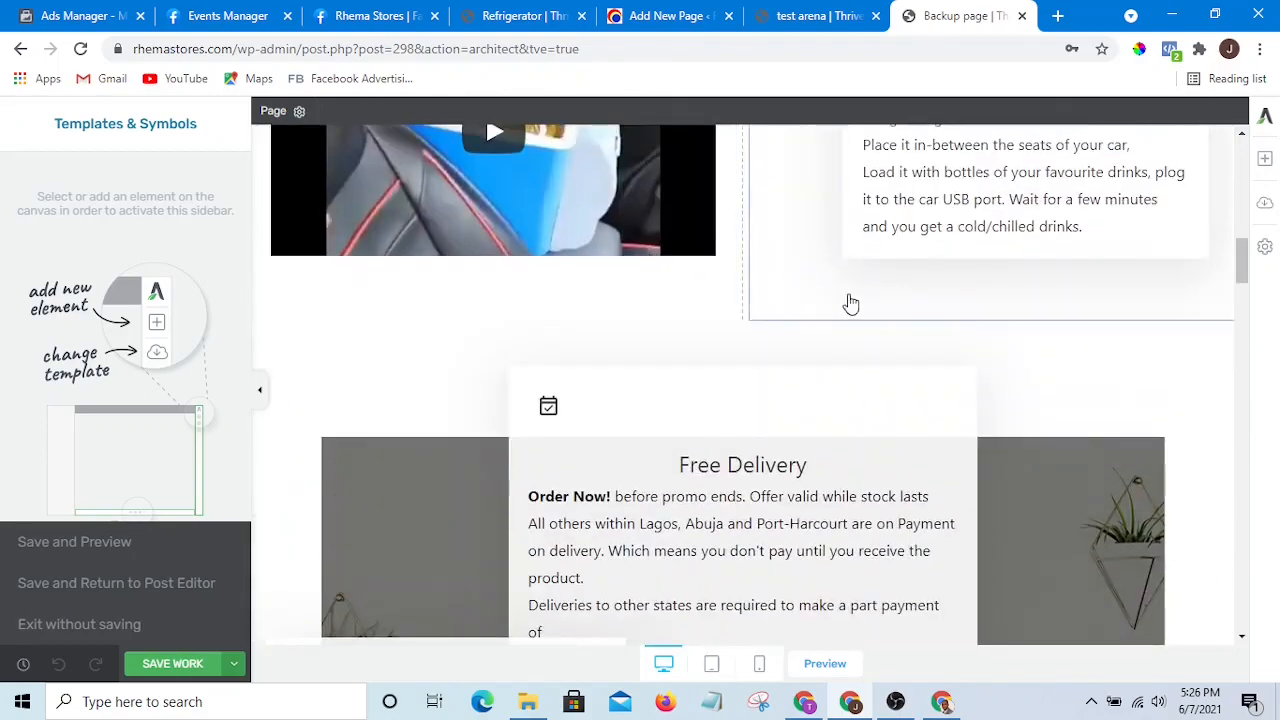
scroll(850, 304, "up", 10)
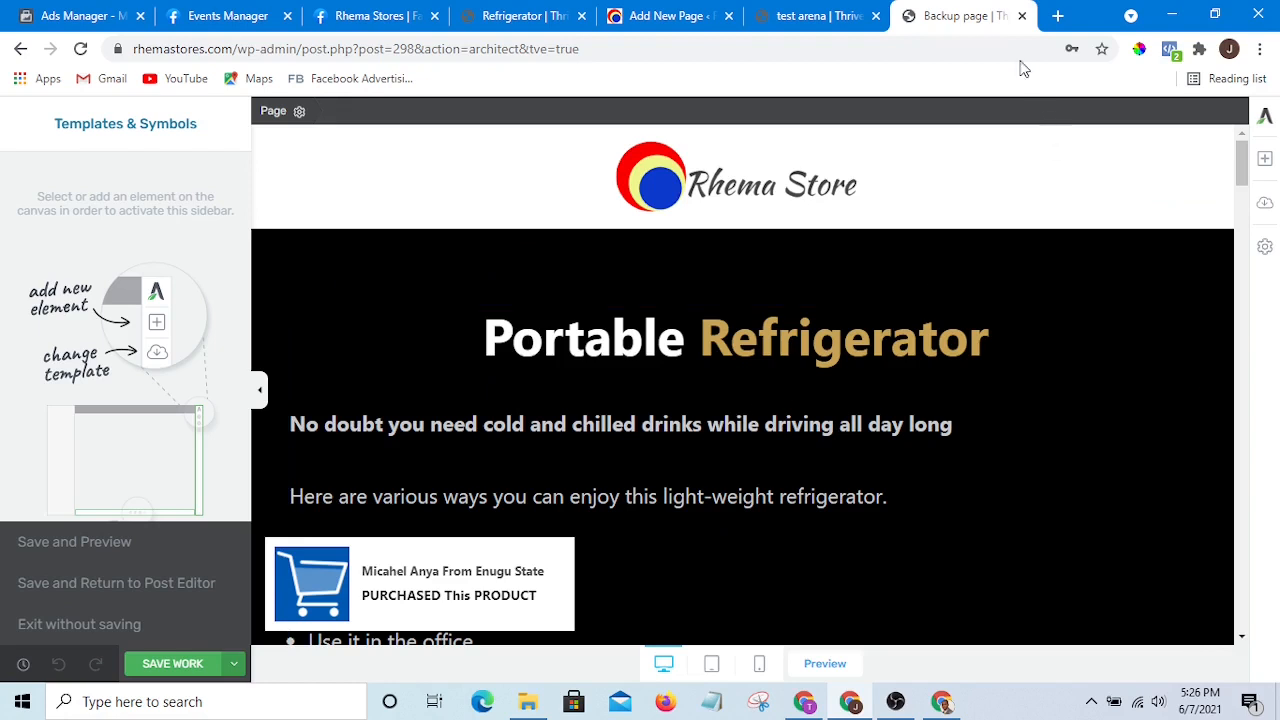
left_click(1022, 16)
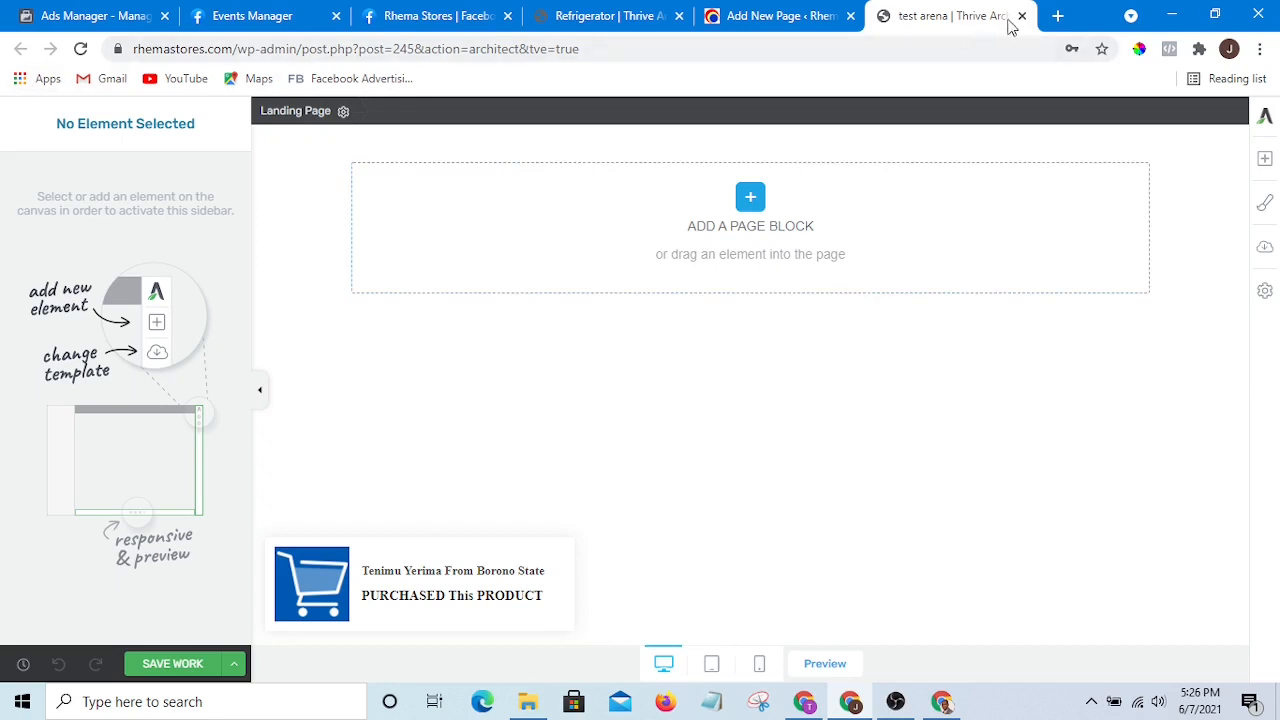
left_click(770, 18)
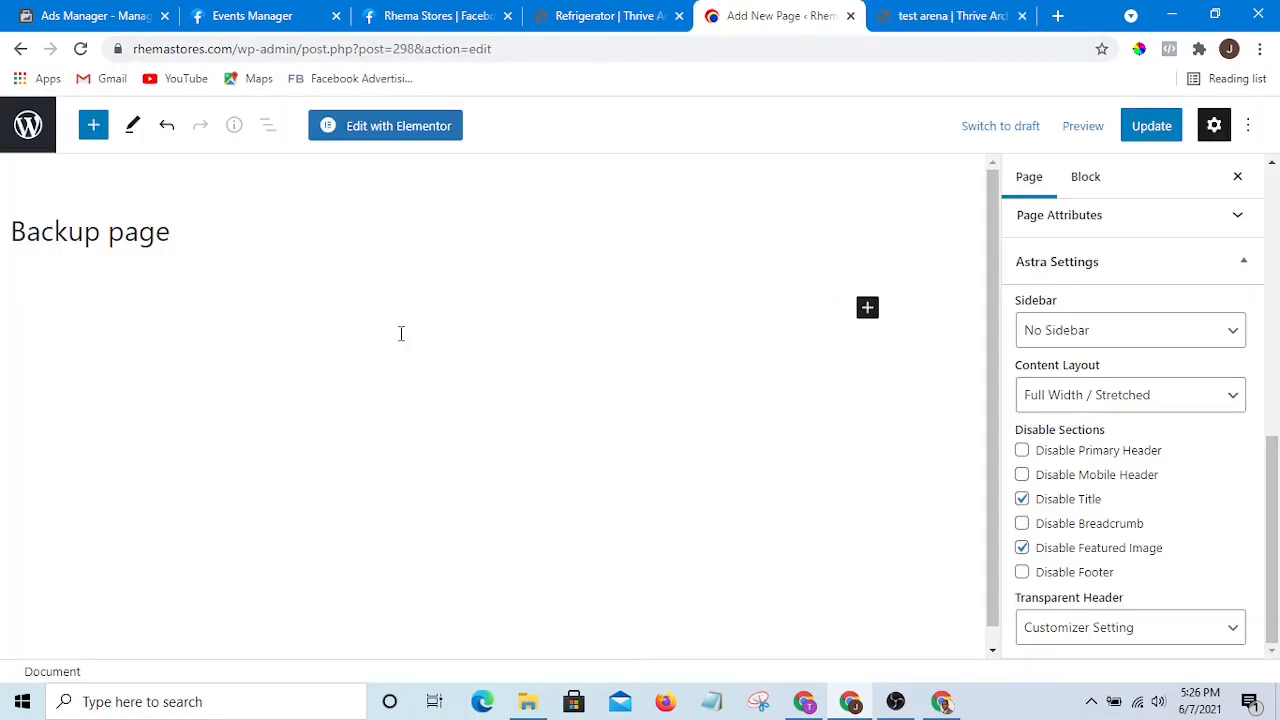
left_click(28, 126)
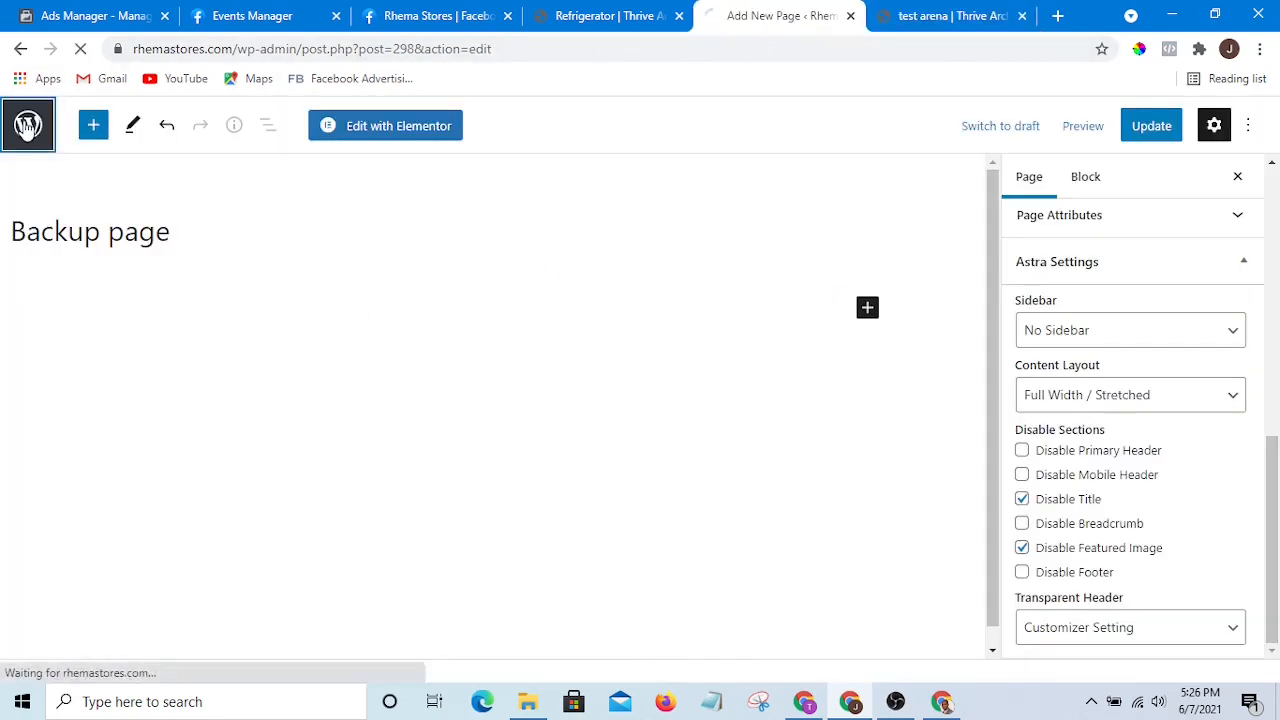
Step: Find the Backup page in the page list and open it in Thrive Architect
scroll(606, 429, "down", 8)
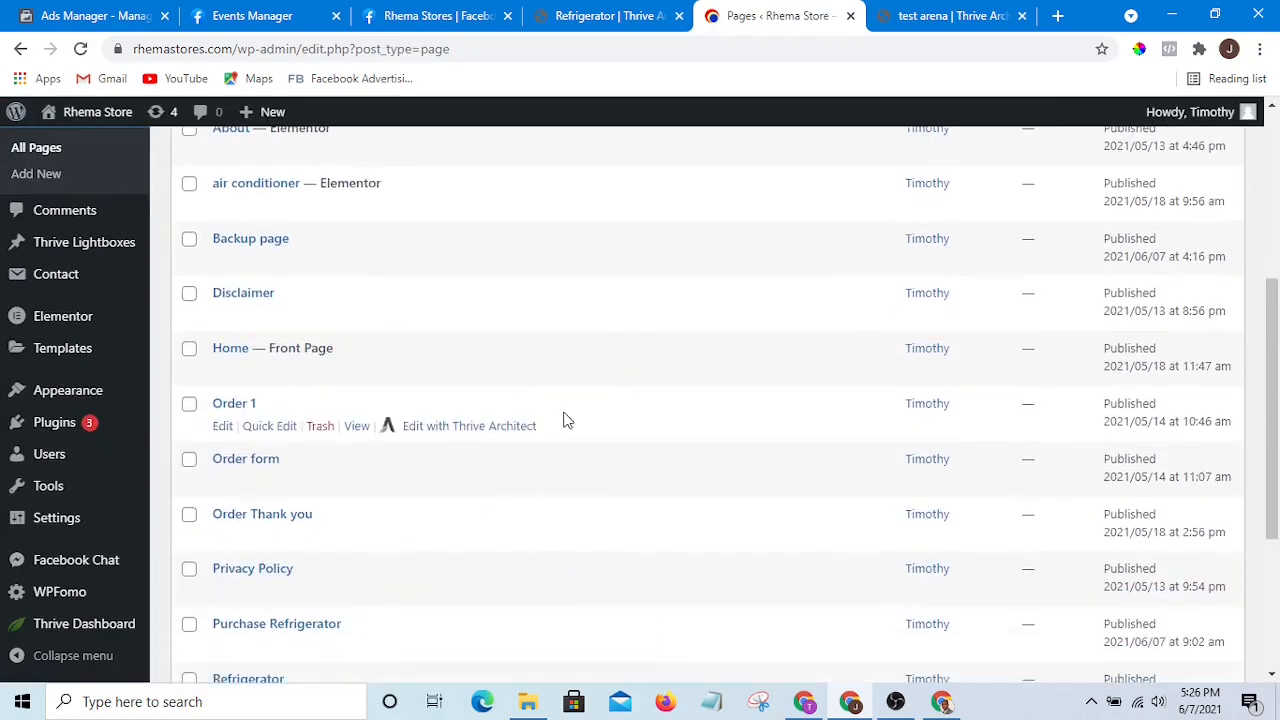
scroll(288, 521, "down", 2)
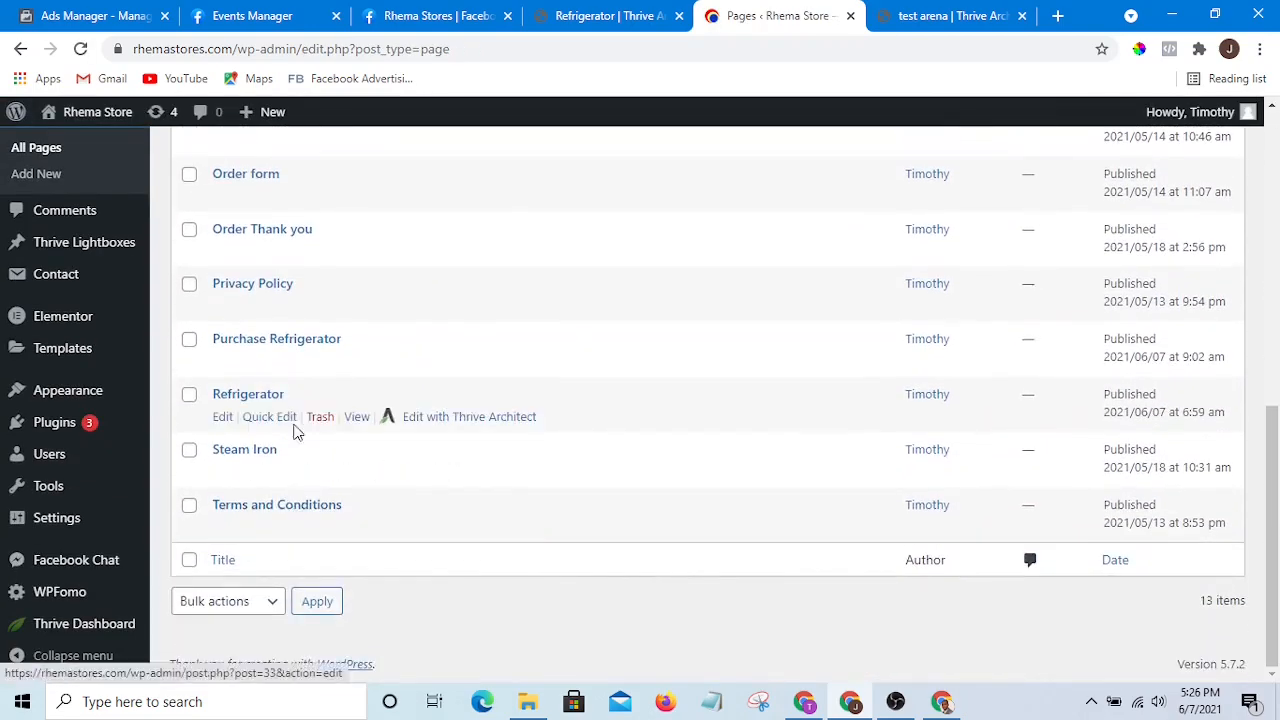
scroll(274, 520, "up", 4)
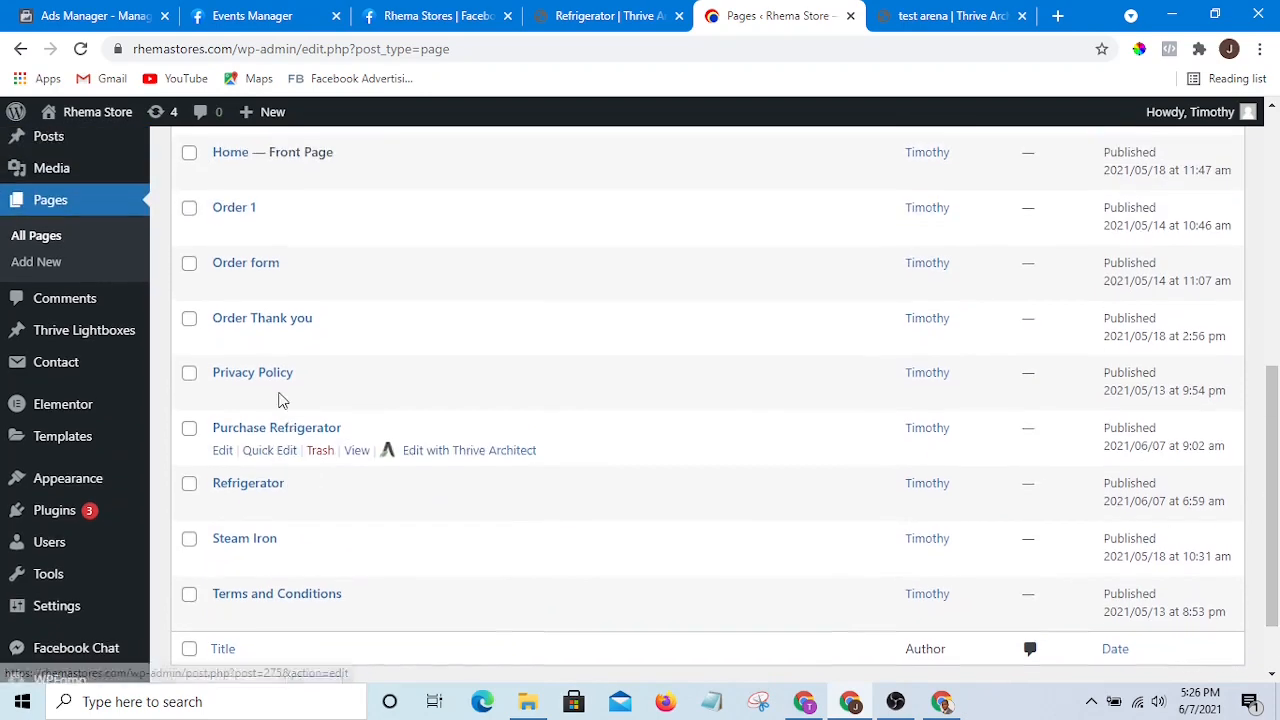
scroll(274, 420, "up", 1)
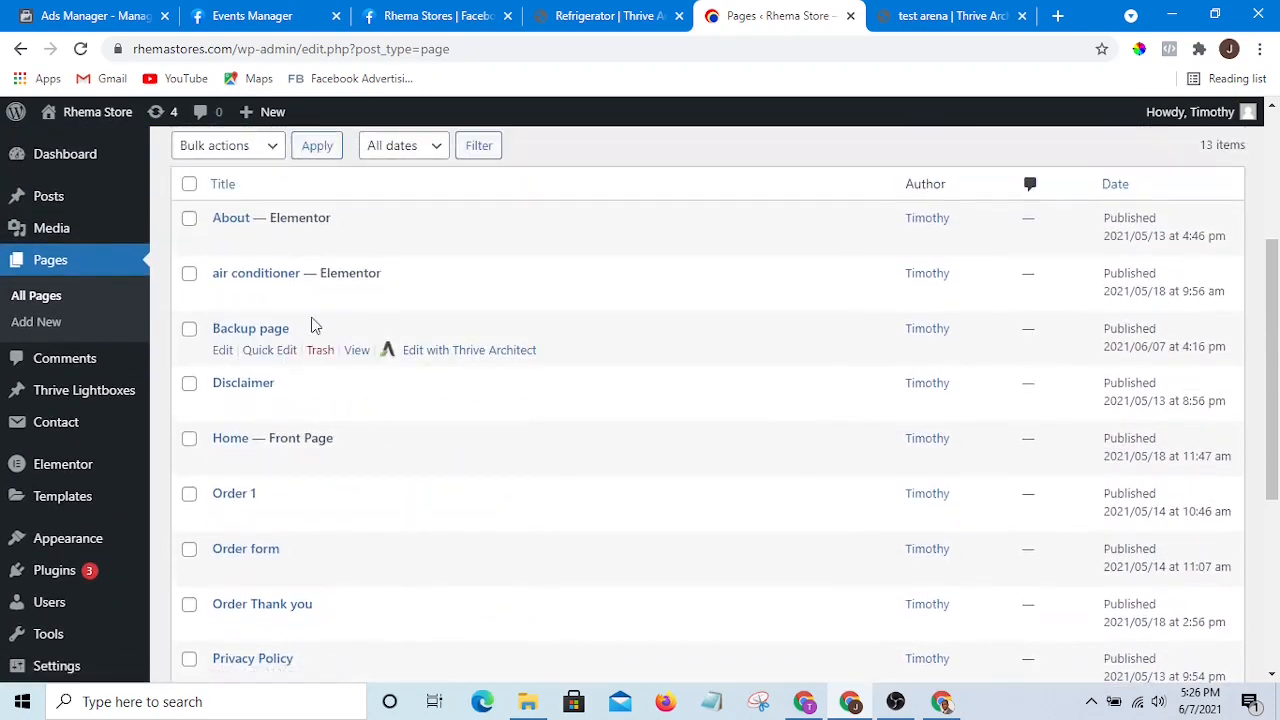
left_click(446, 352)
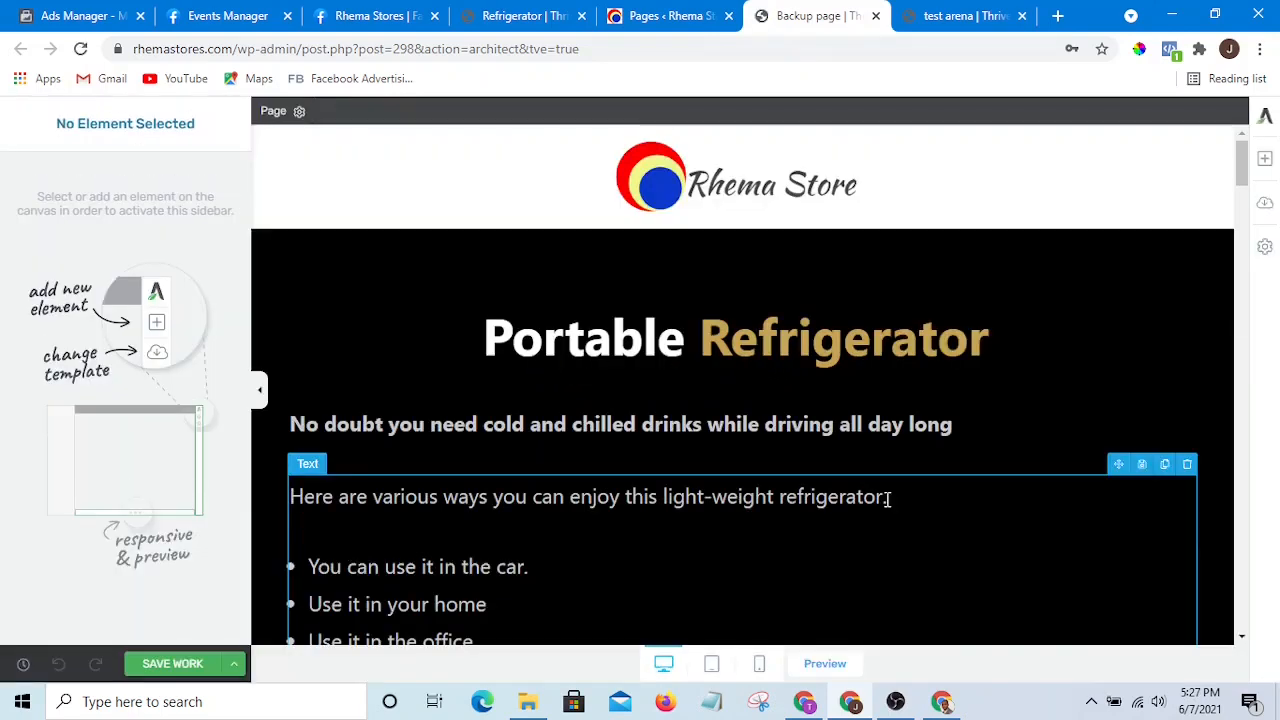
Step: Save the whole Backup page content as a template named "Refrgerator New Page"
scroll(1206, 403, "down", 12)
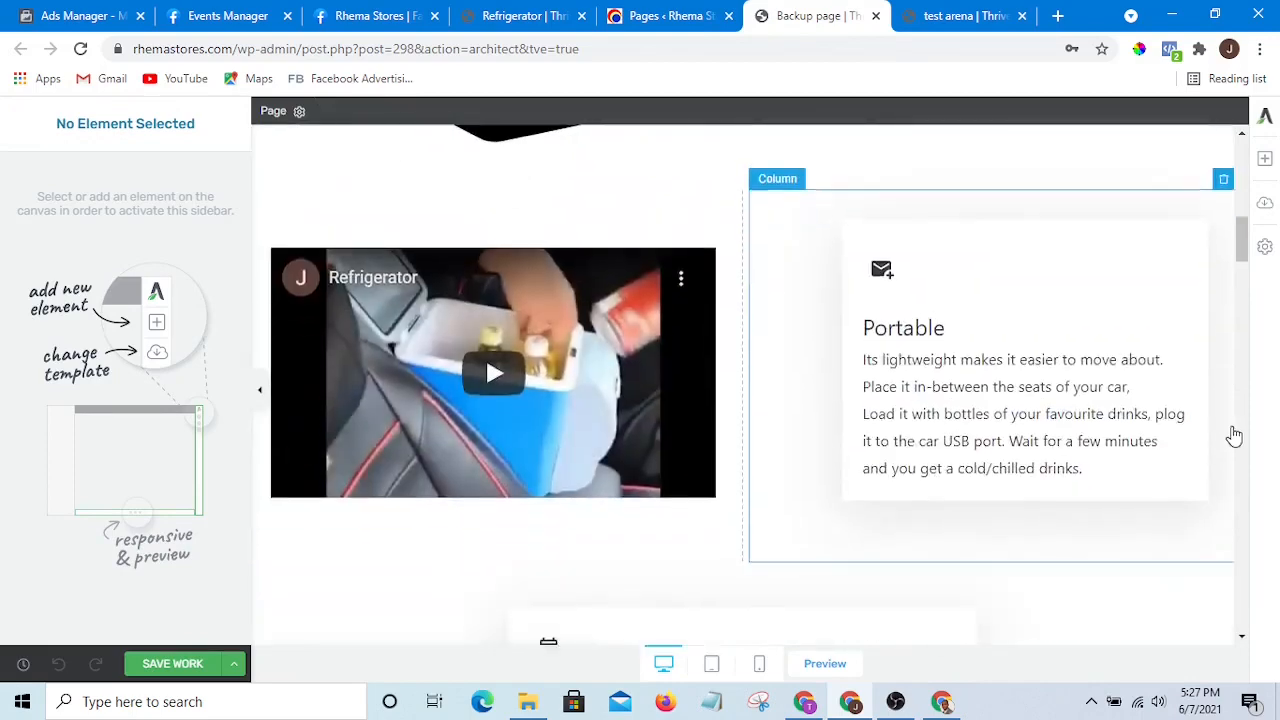
scroll(1228, 434, "up", 5)
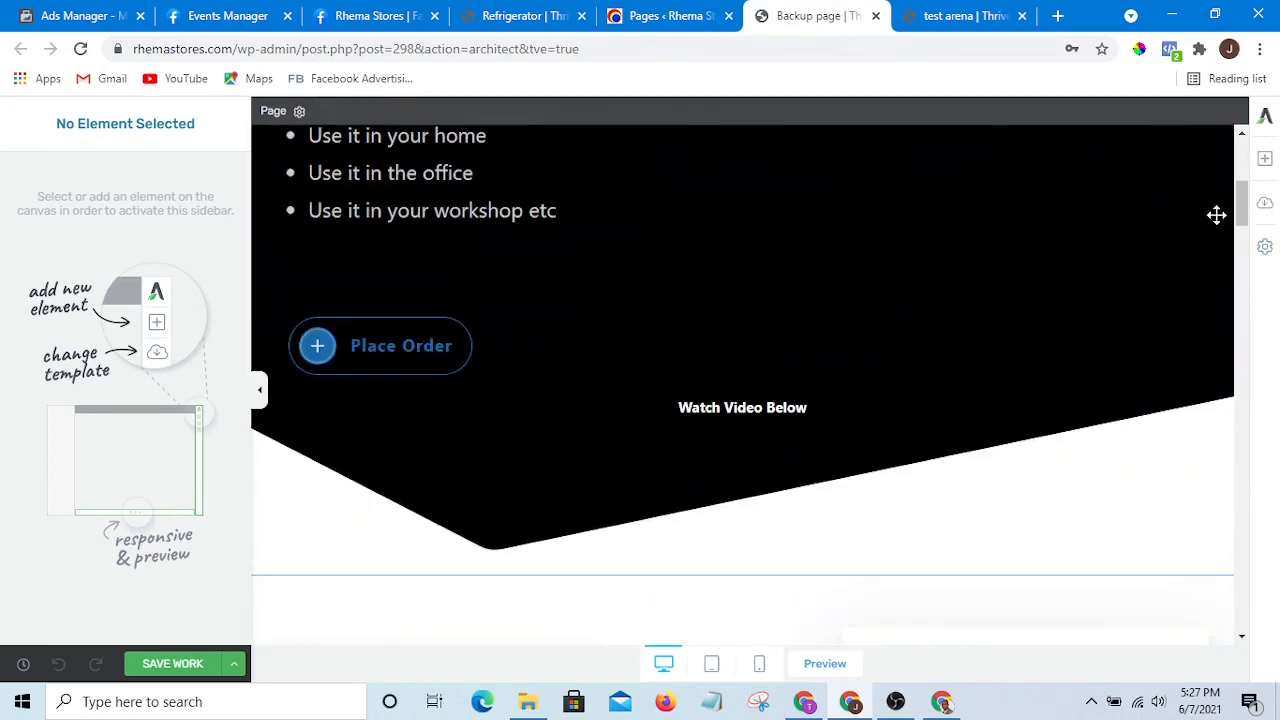
left_click(1265, 248)
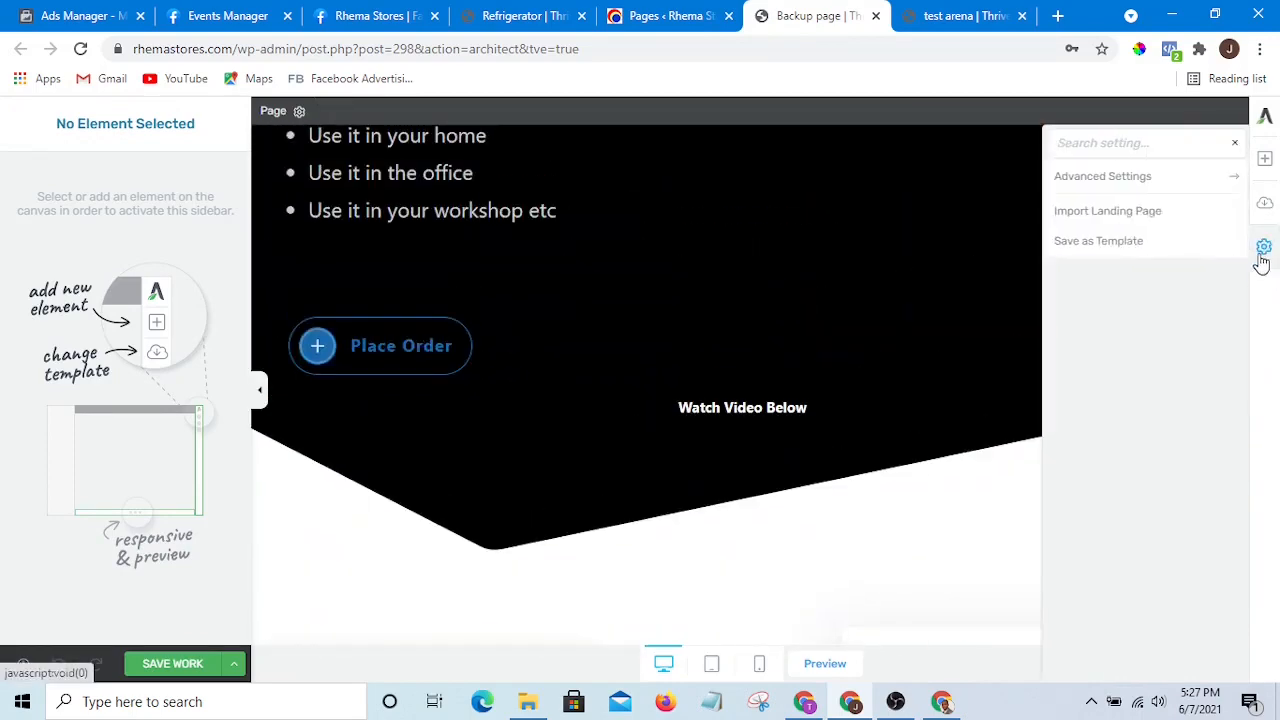
left_click(1100, 244)
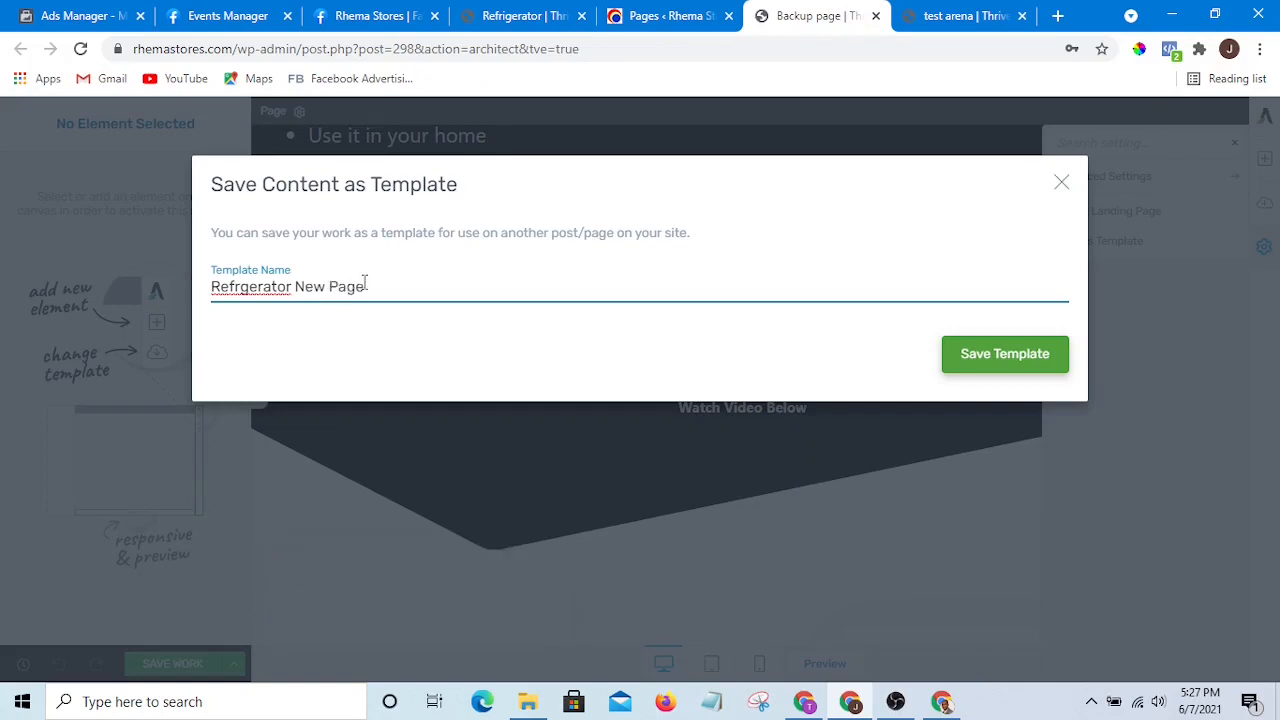
left_click(1030, 355)
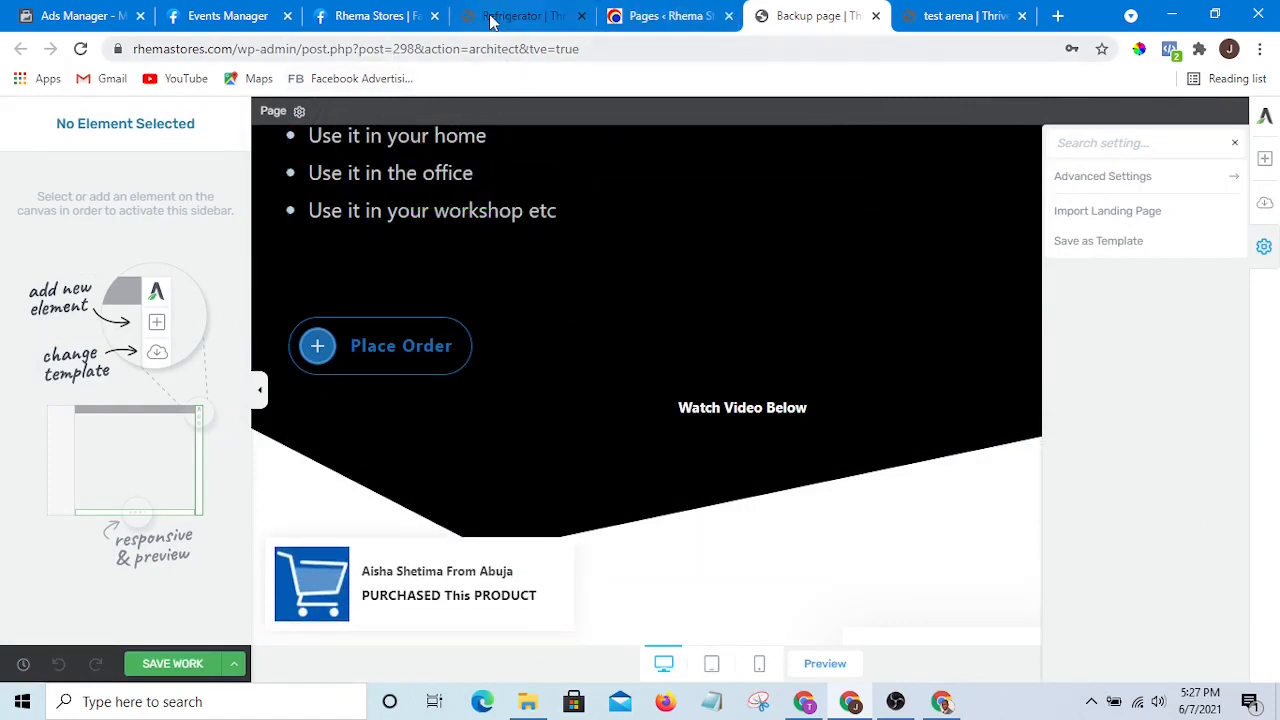
Step: Close the Backup page's editor and open the original Refrigerator page from the page list in the WordPress editor
left_click(875, 16)
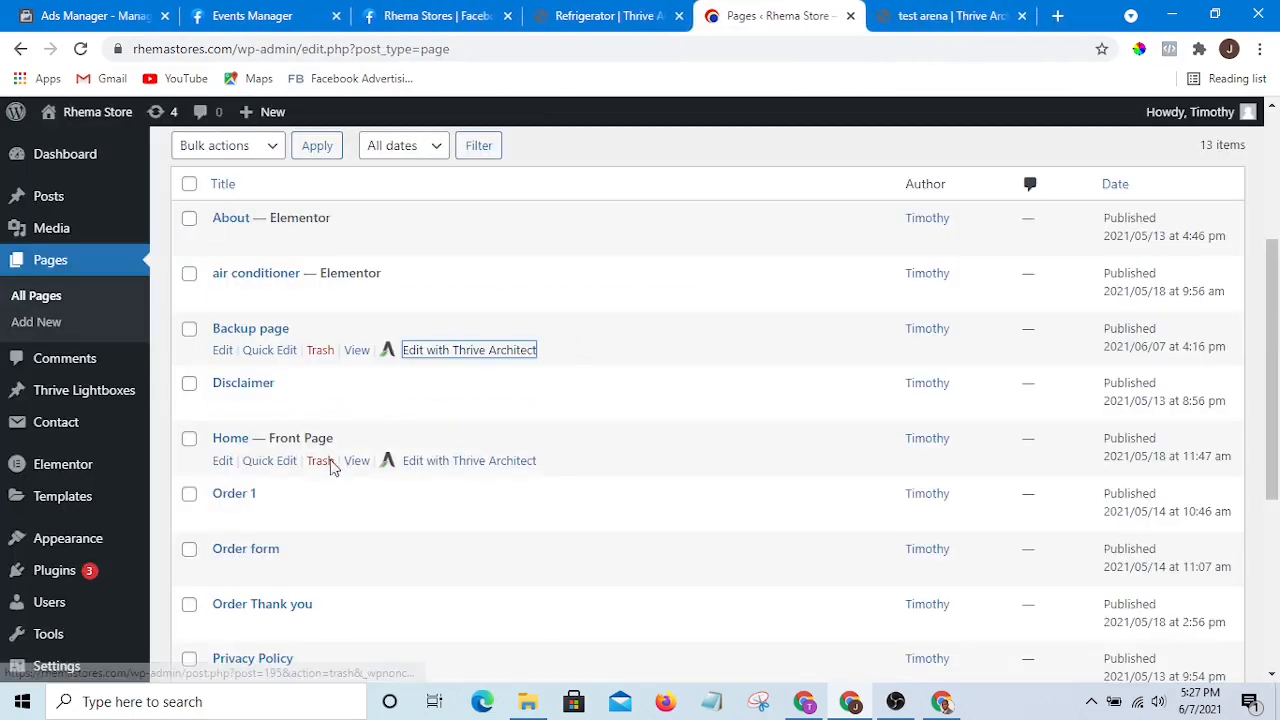
scroll(331, 460, "down", 5)
scroll(286, 470, "up", 3)
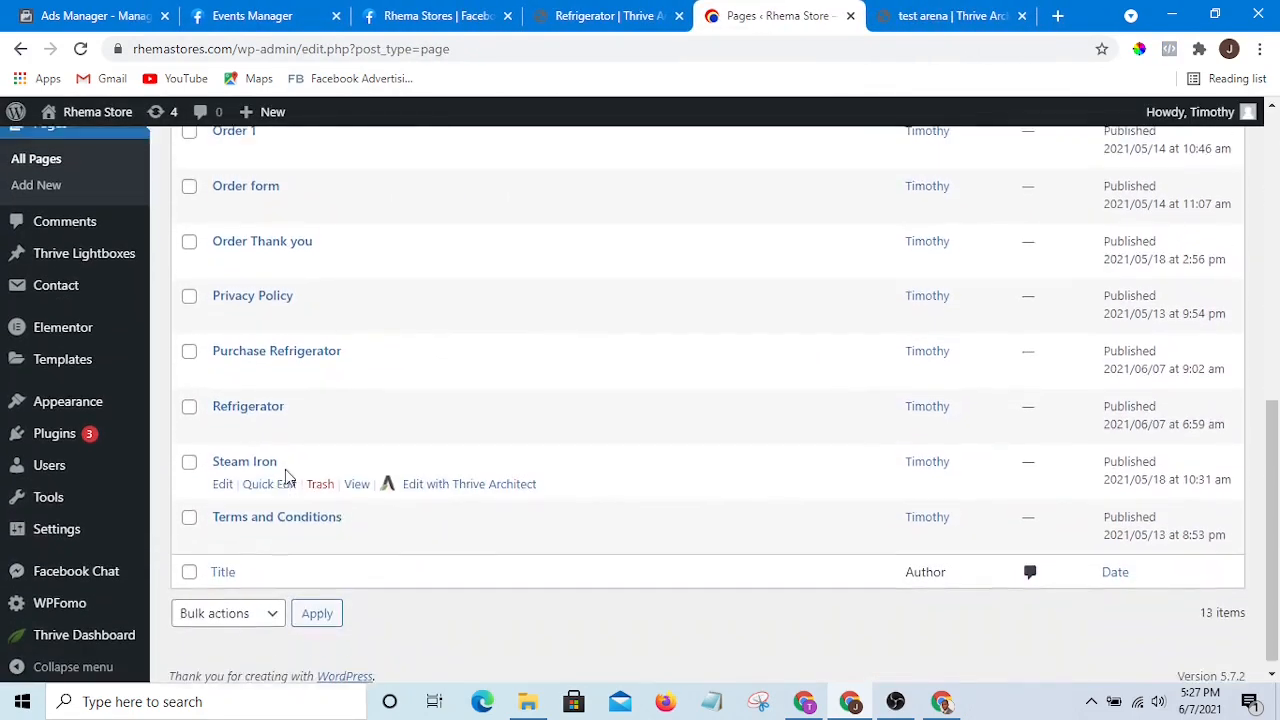
scroll(390, 440, "down", 2)
scroll(350, 400, "up", 1)
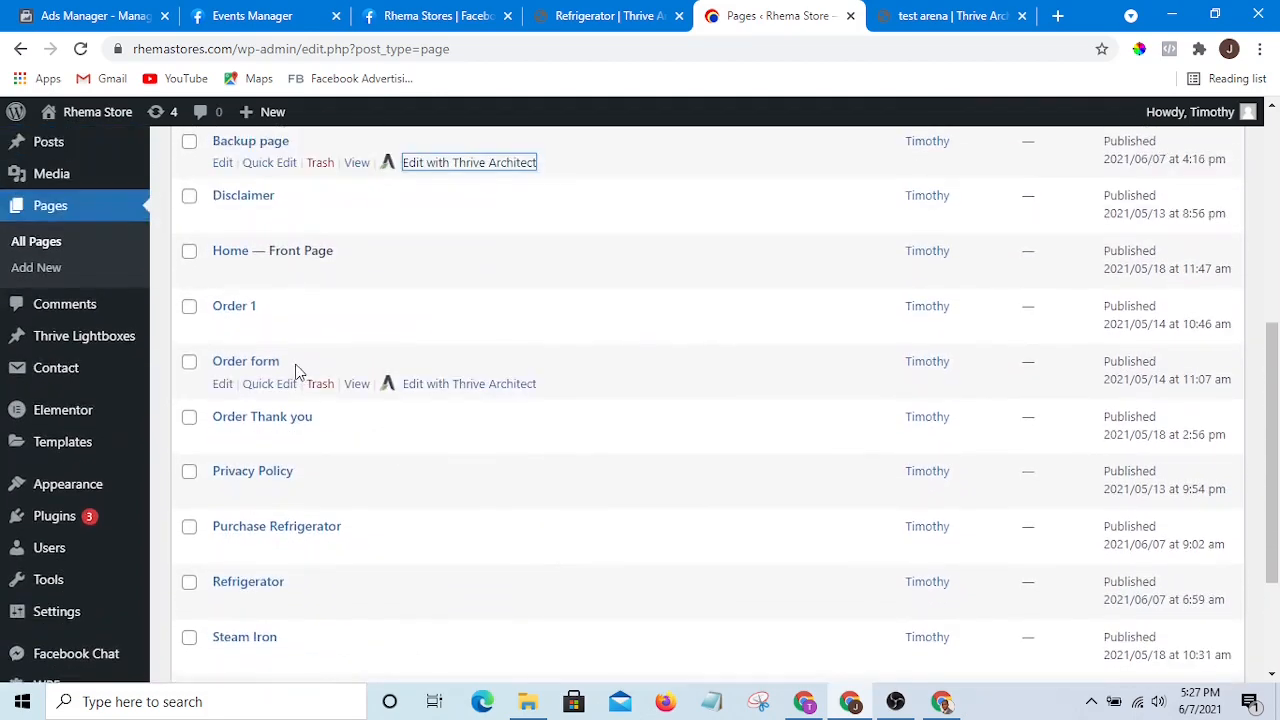
scroll(285, 375, "down", 1)
scroll(282, 400, "down", 1)
scroll(281, 378, "down", 1)
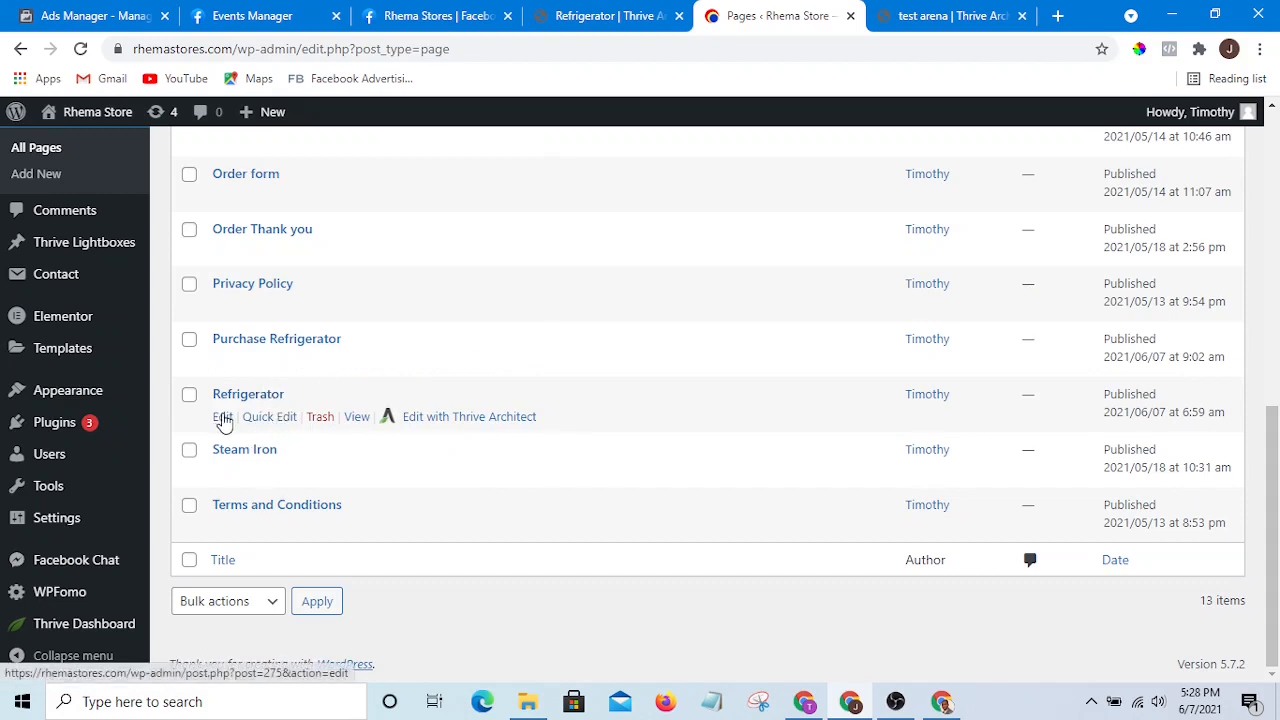
left_click(223, 418)
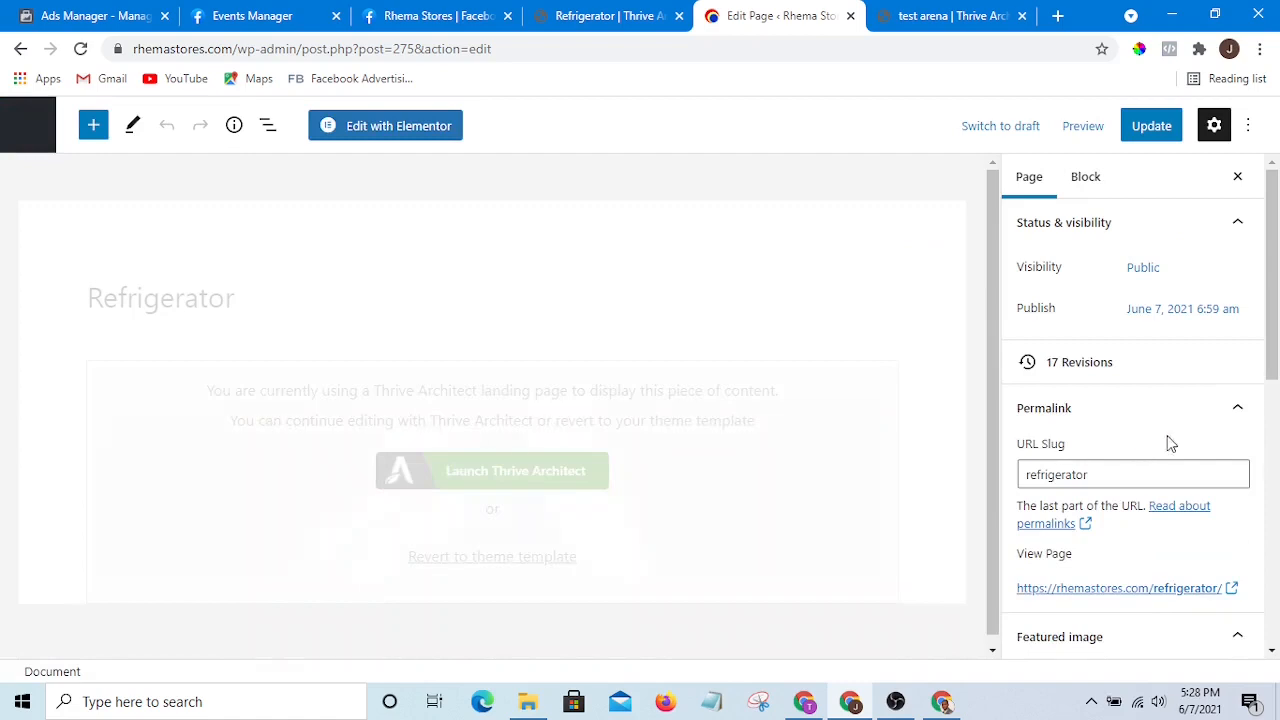
Step: Change the original page's URL slug to refrigerator2 and its title to Refrigerator2, updating the page after each change
left_click_drag(1272, 330, 1273, 401)
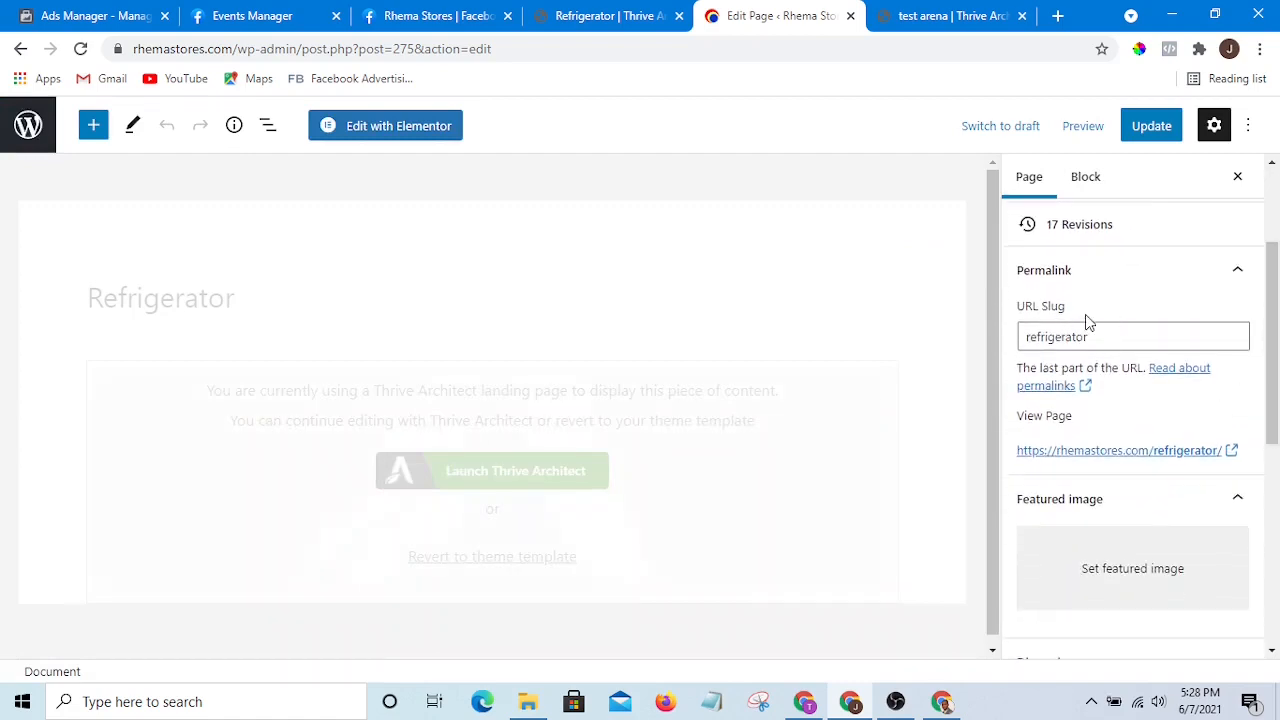
left_click(1090, 337)
type("2")
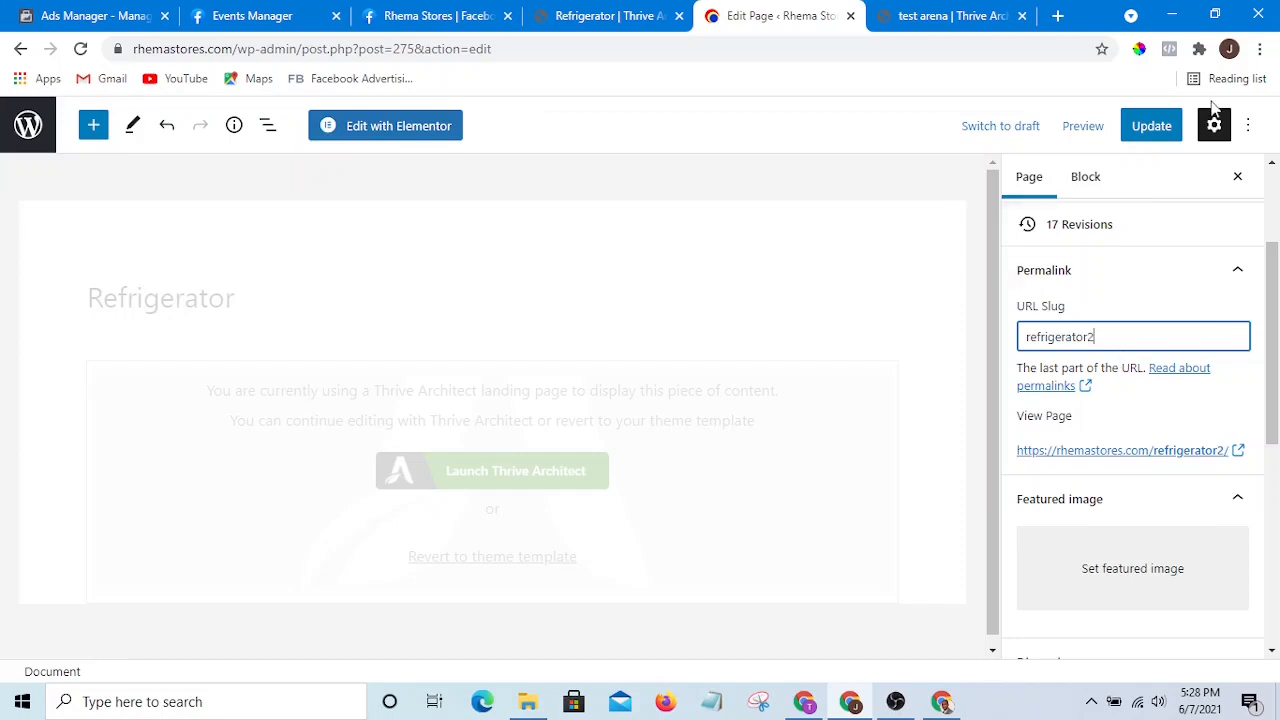
left_click(1155, 128)
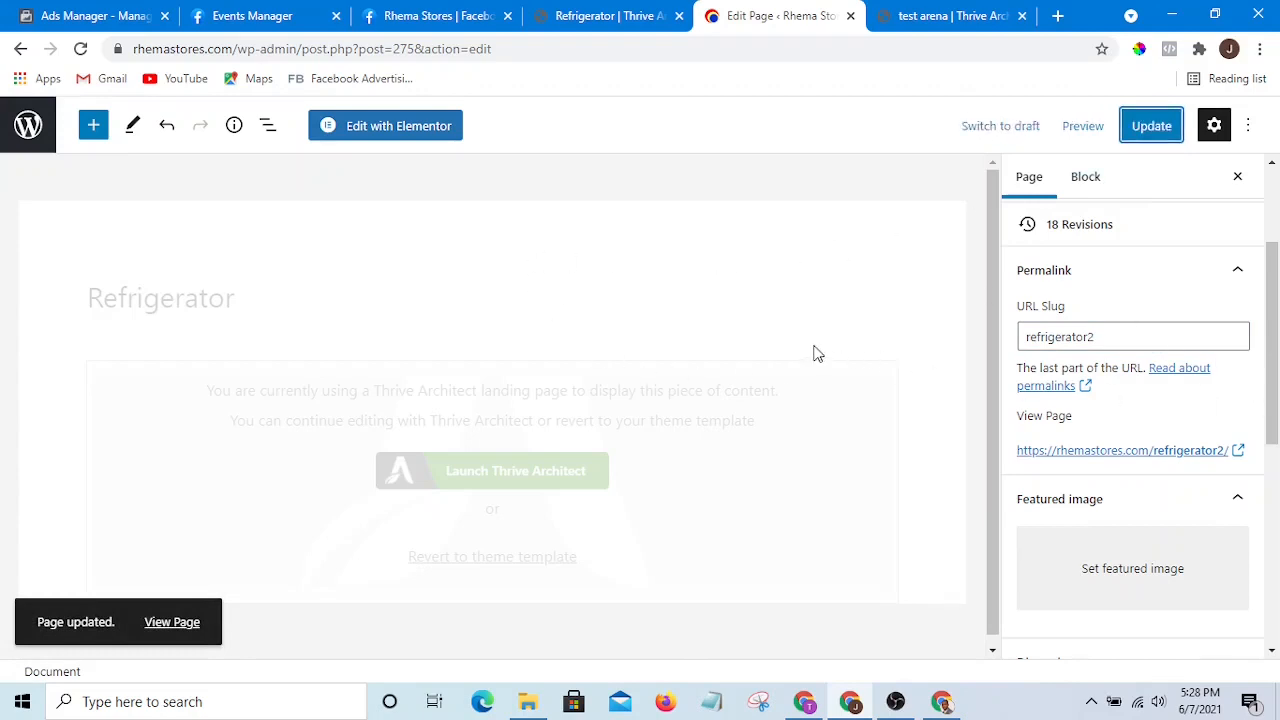
left_click(519, 318)
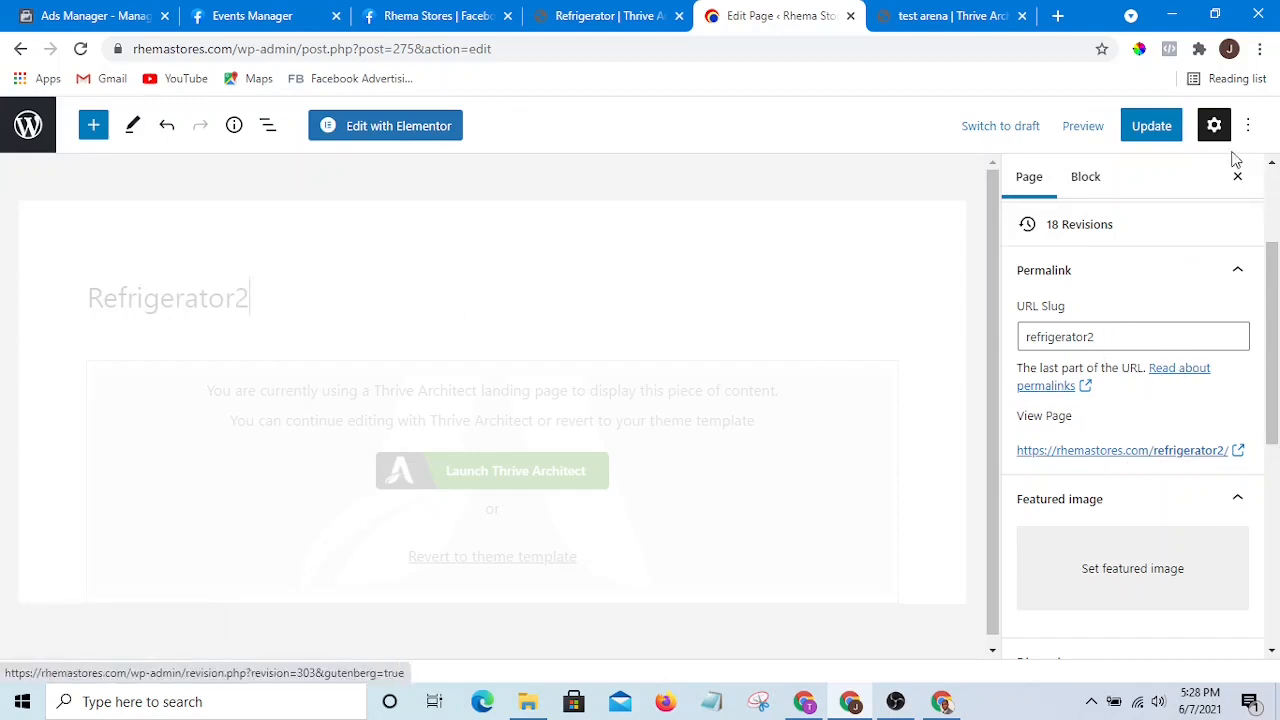
left_click(1160, 128)
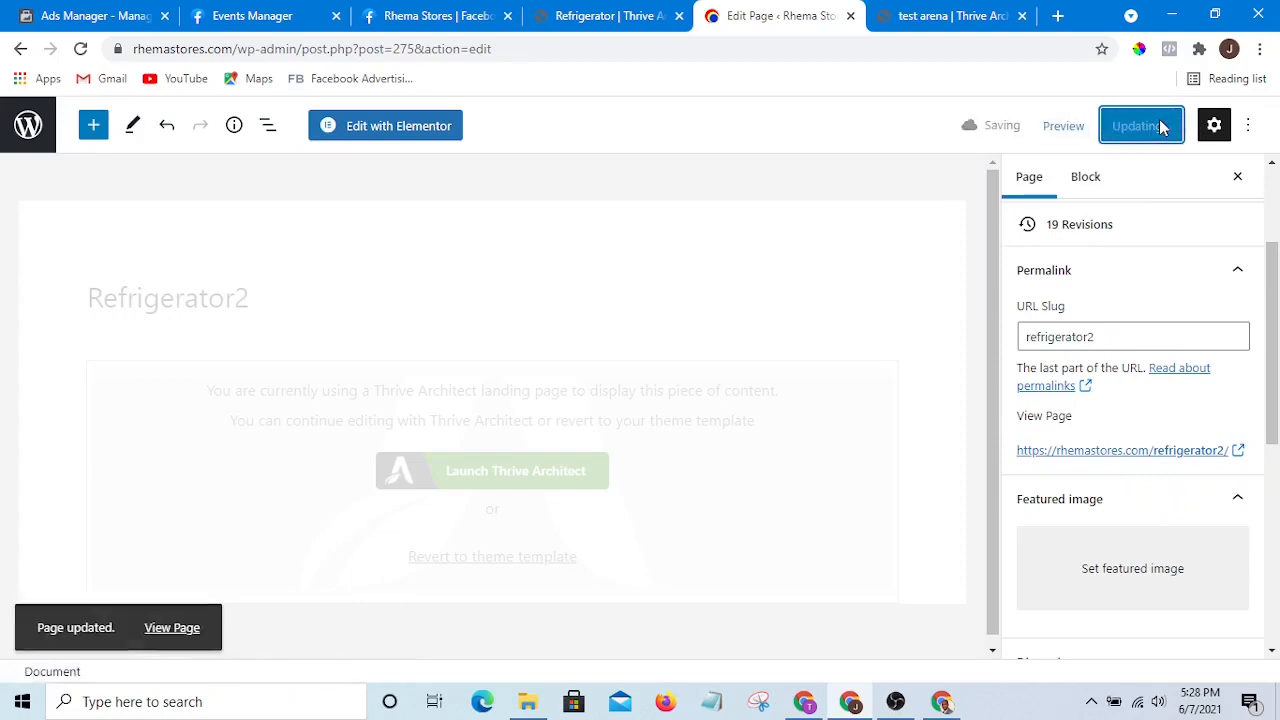
Step: Return to the page list, then create and publish a new page titled Refrigerator
left_click(28, 125)
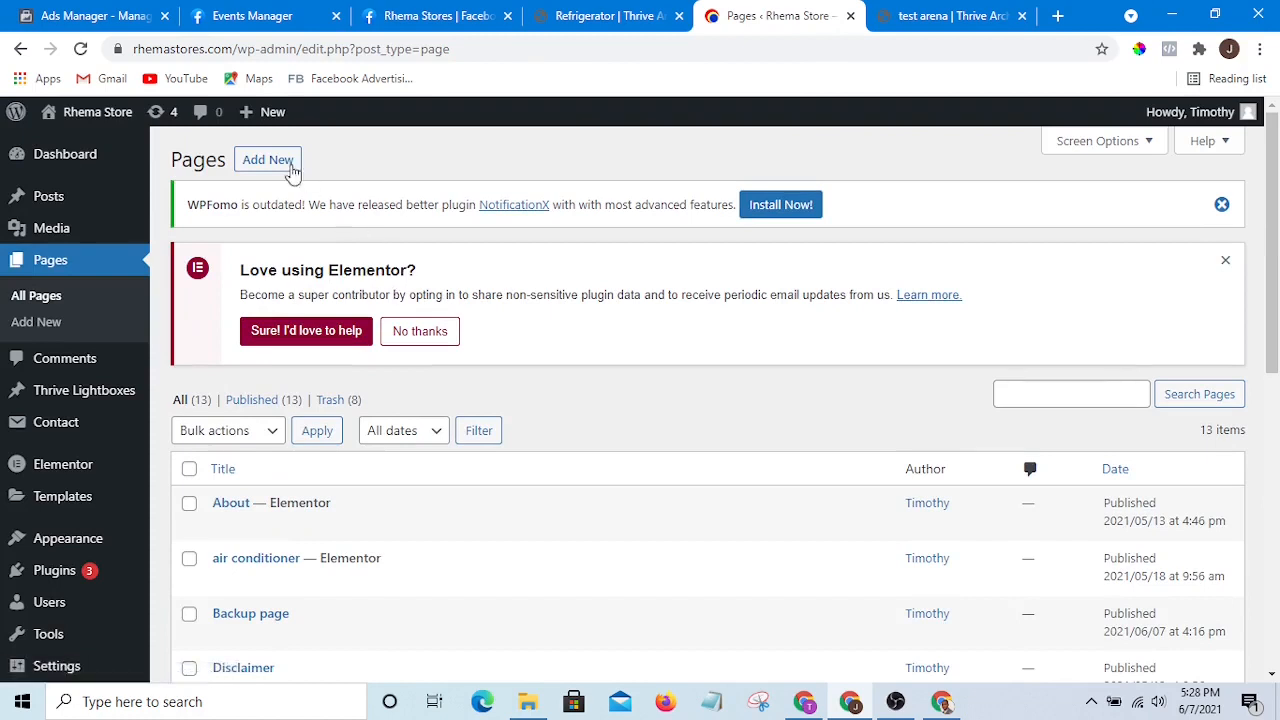
mouse_move(275, 112)
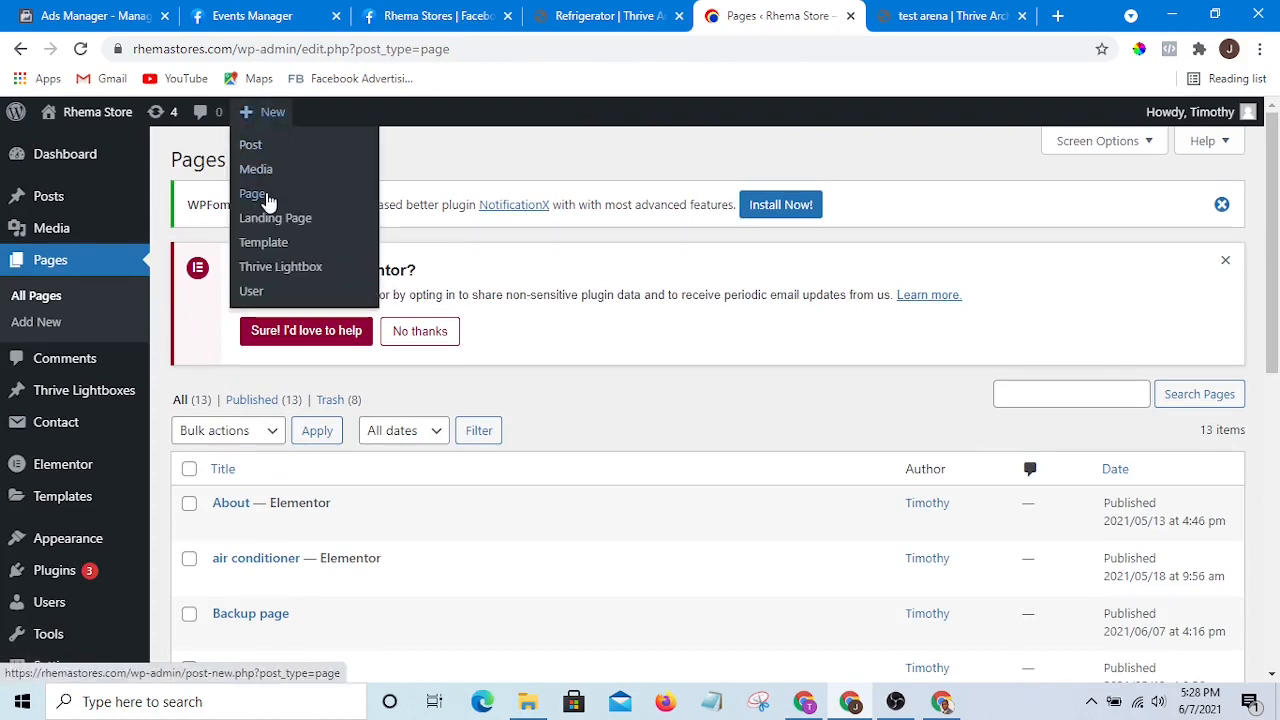
left_click(256, 194)
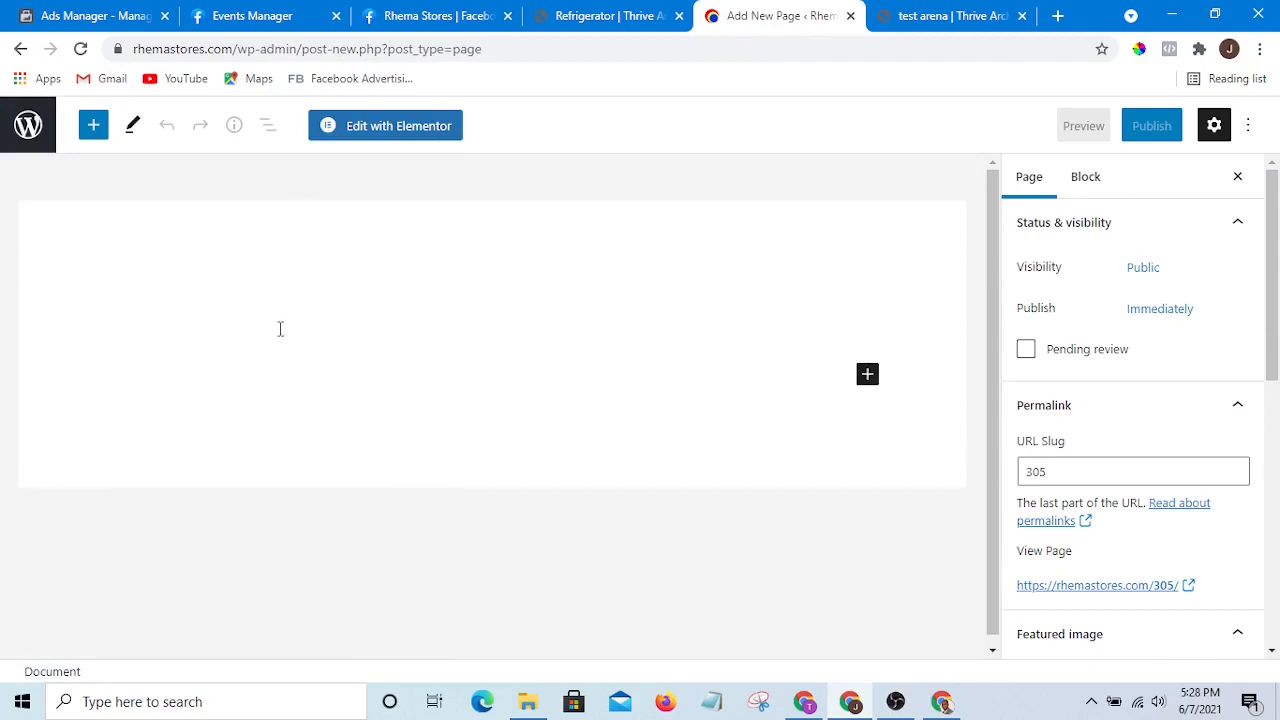
type("Refri")
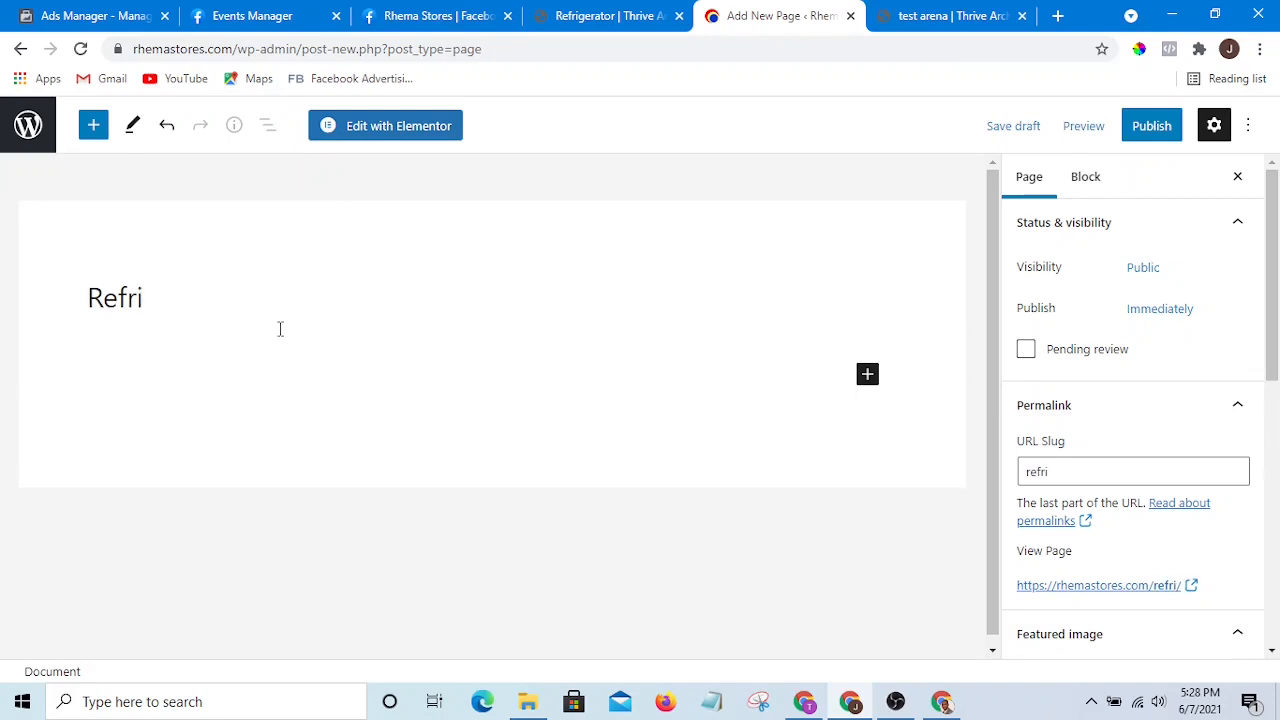
type("gera")
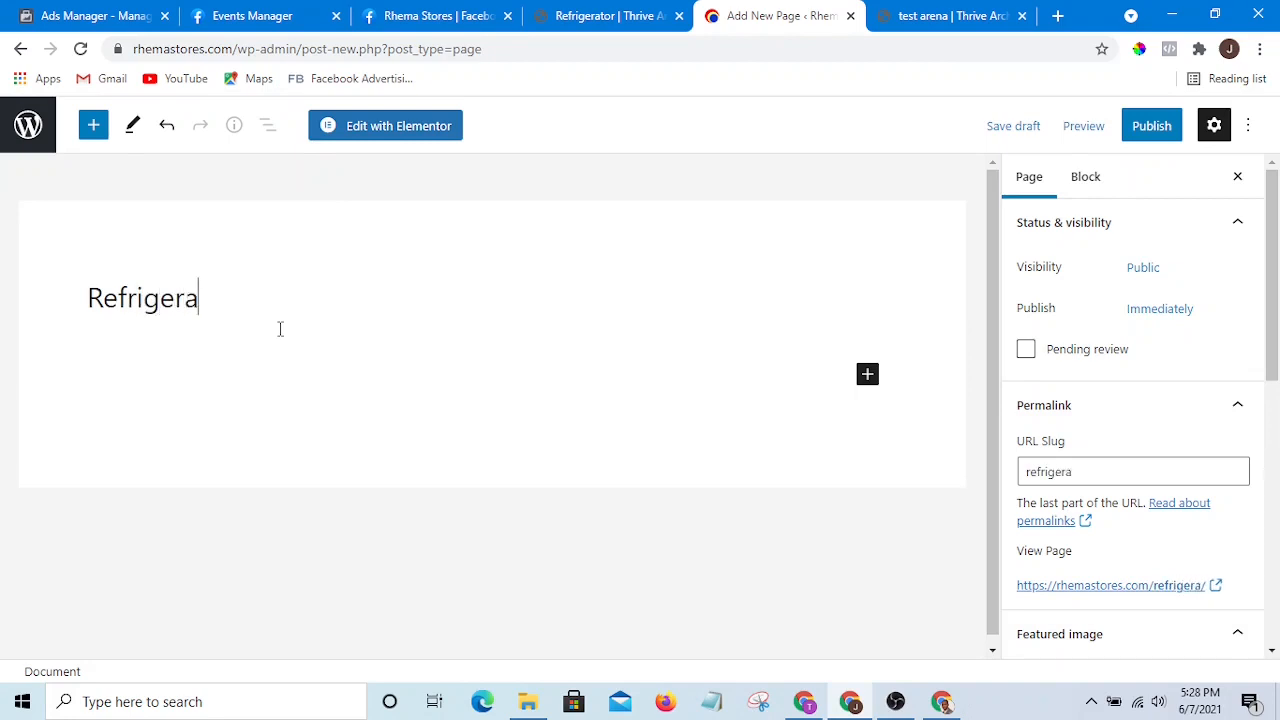
type("tor")
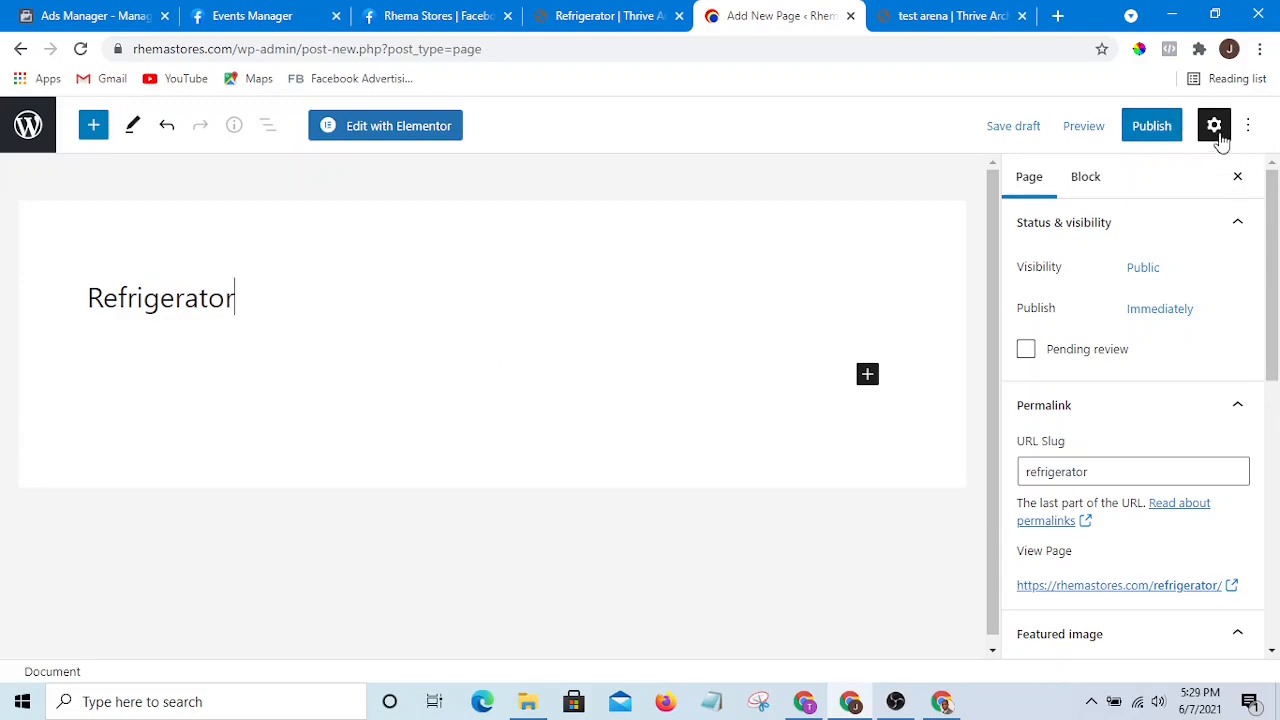
left_click(1155, 128)
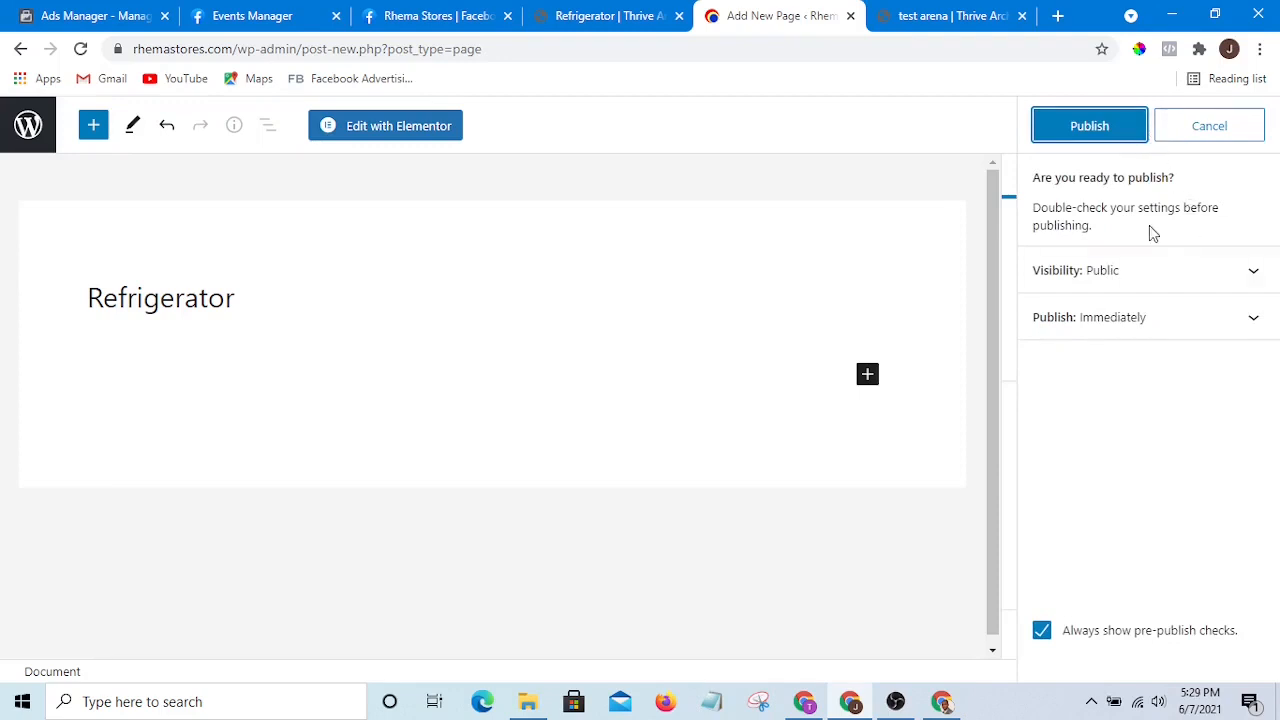
left_click(1089, 128)
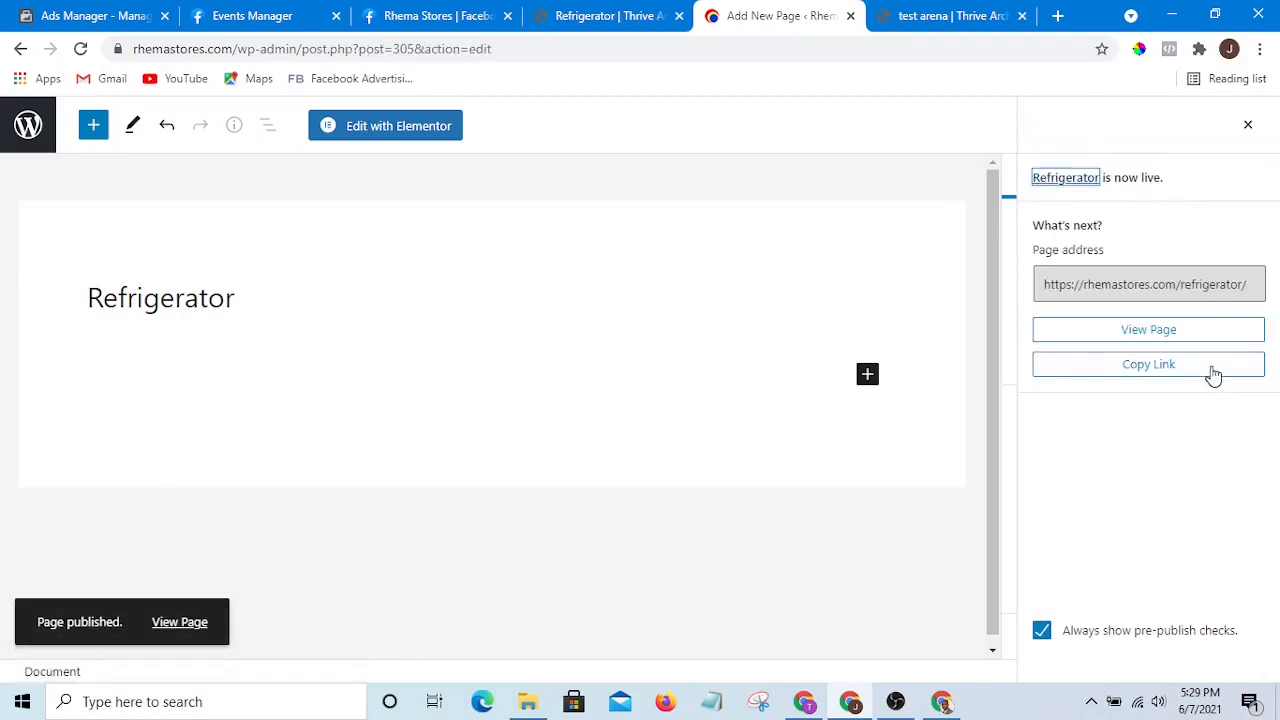
left_click(1248, 126)
Step: Set the new page's Astra options to No Sidebar and Full Width / Contained, disable its title and featured image, and update it
scroll(1210, 420, "down", 3)
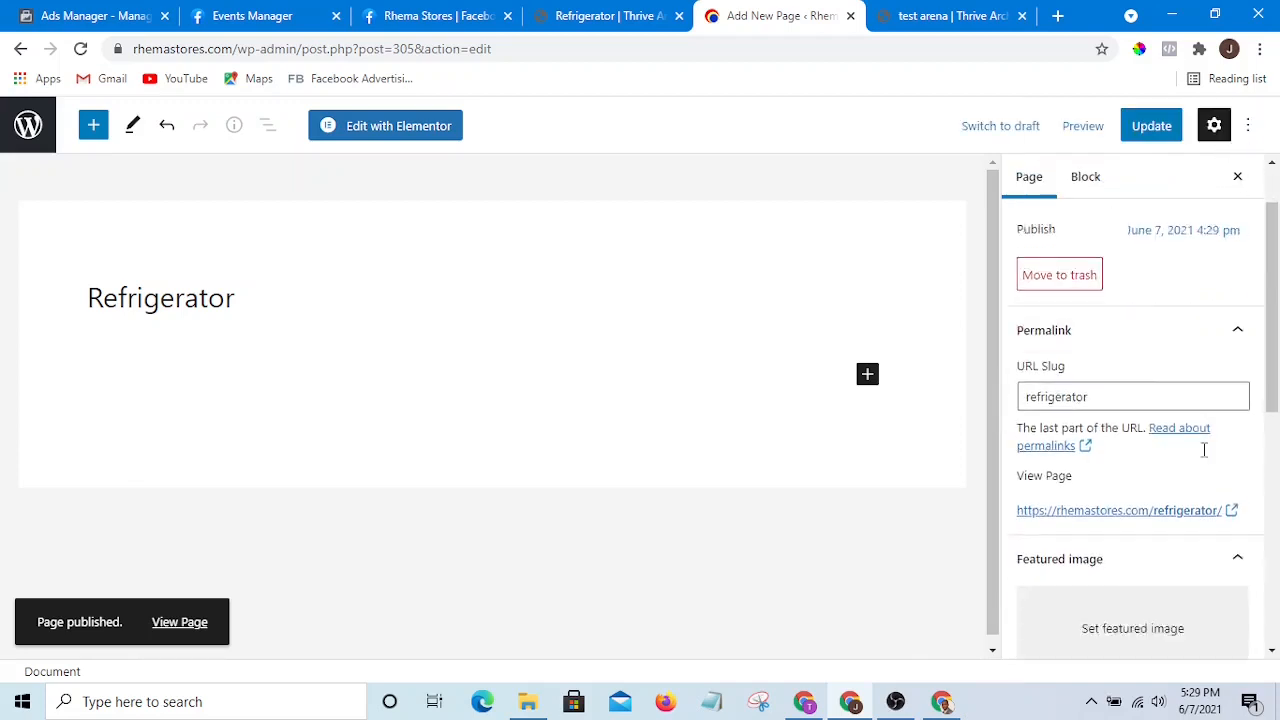
scroll(1188, 314, "down", 5)
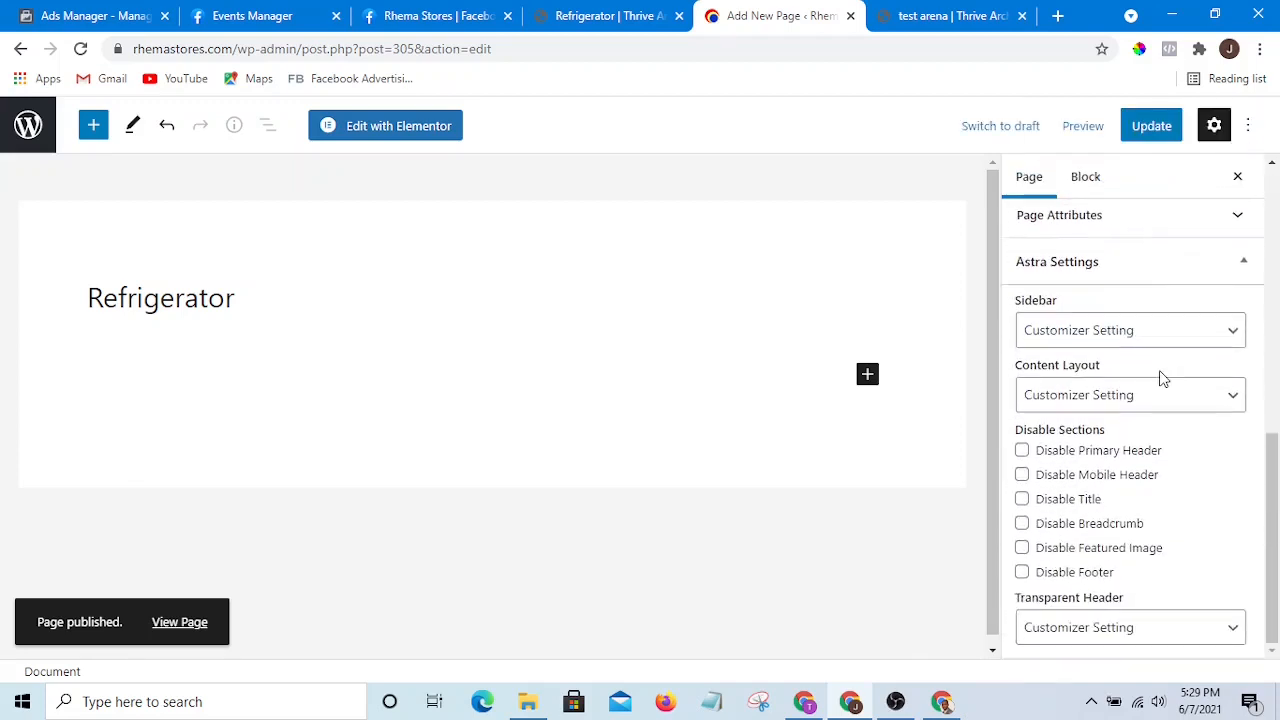
left_click(1214, 333)
left_click(1121, 412)
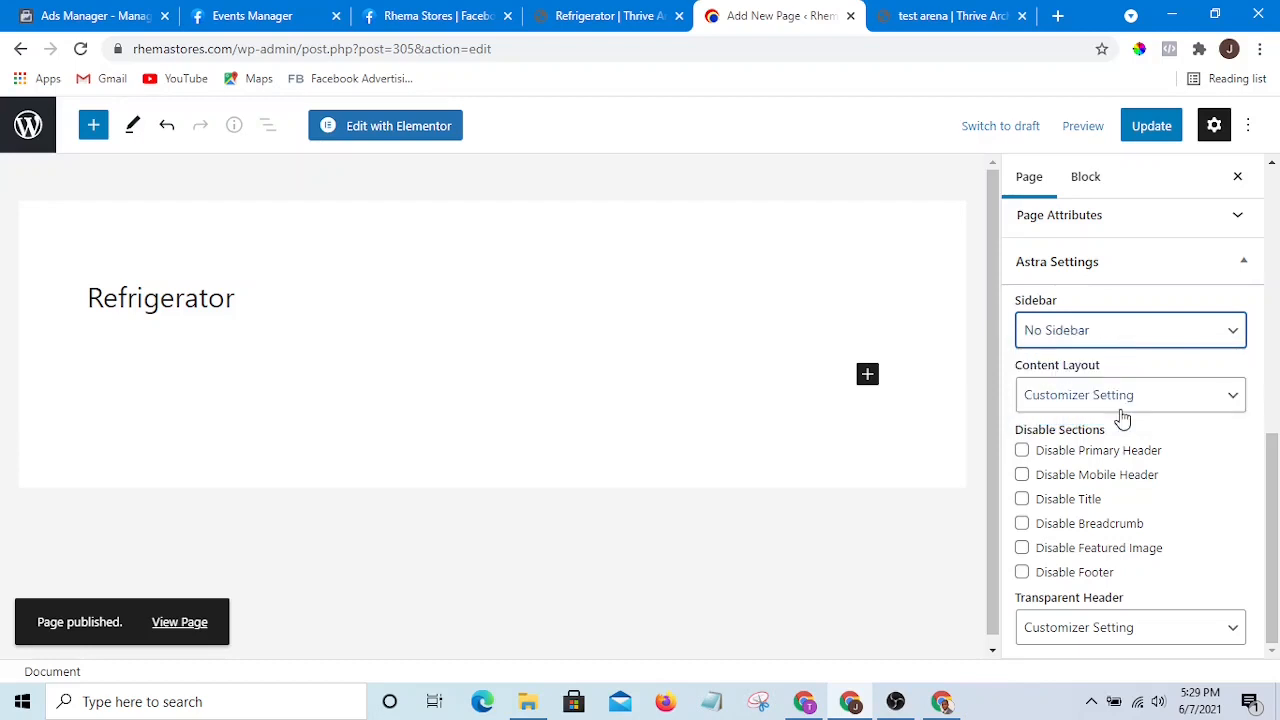
left_click(1185, 403)
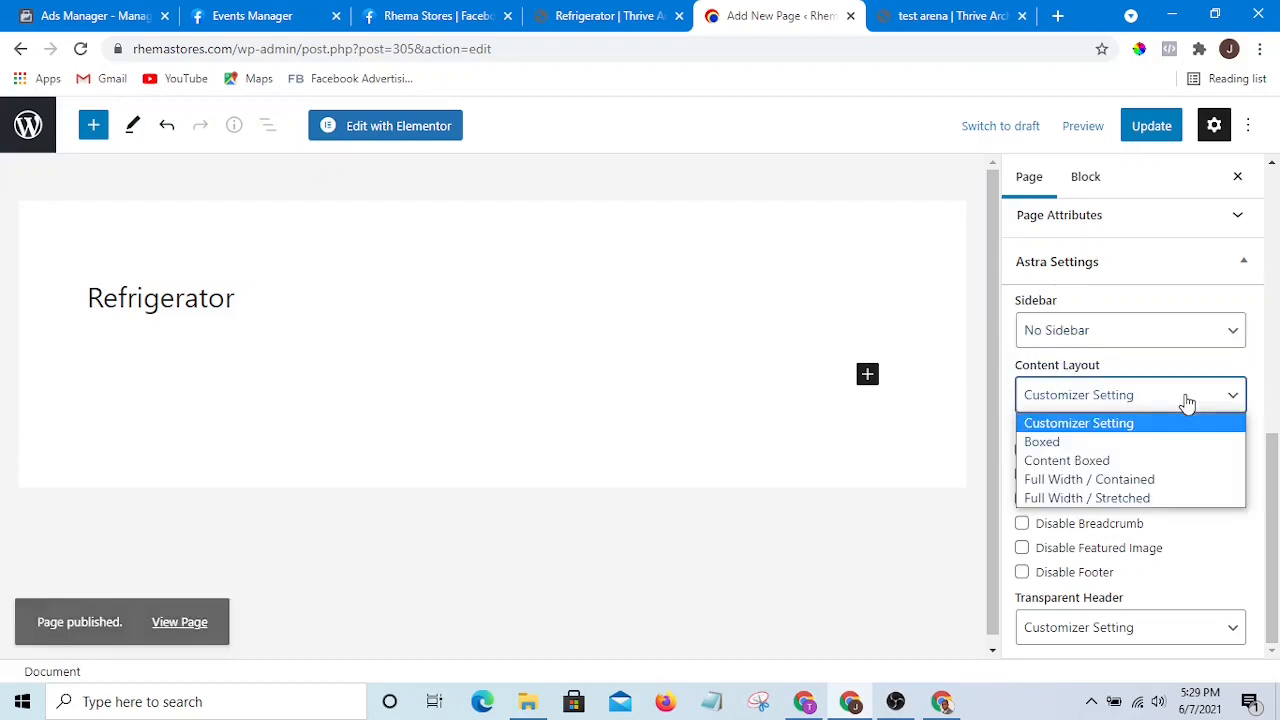
left_click(1121, 482)
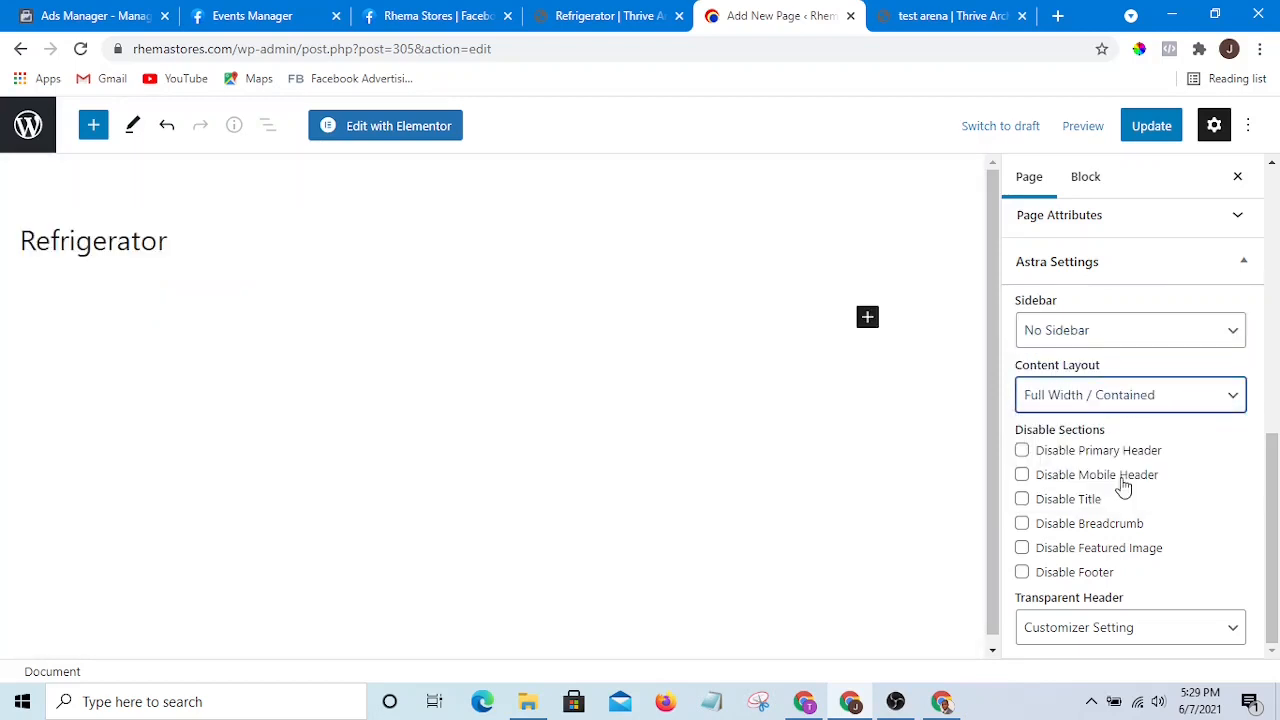
left_click(1021, 550)
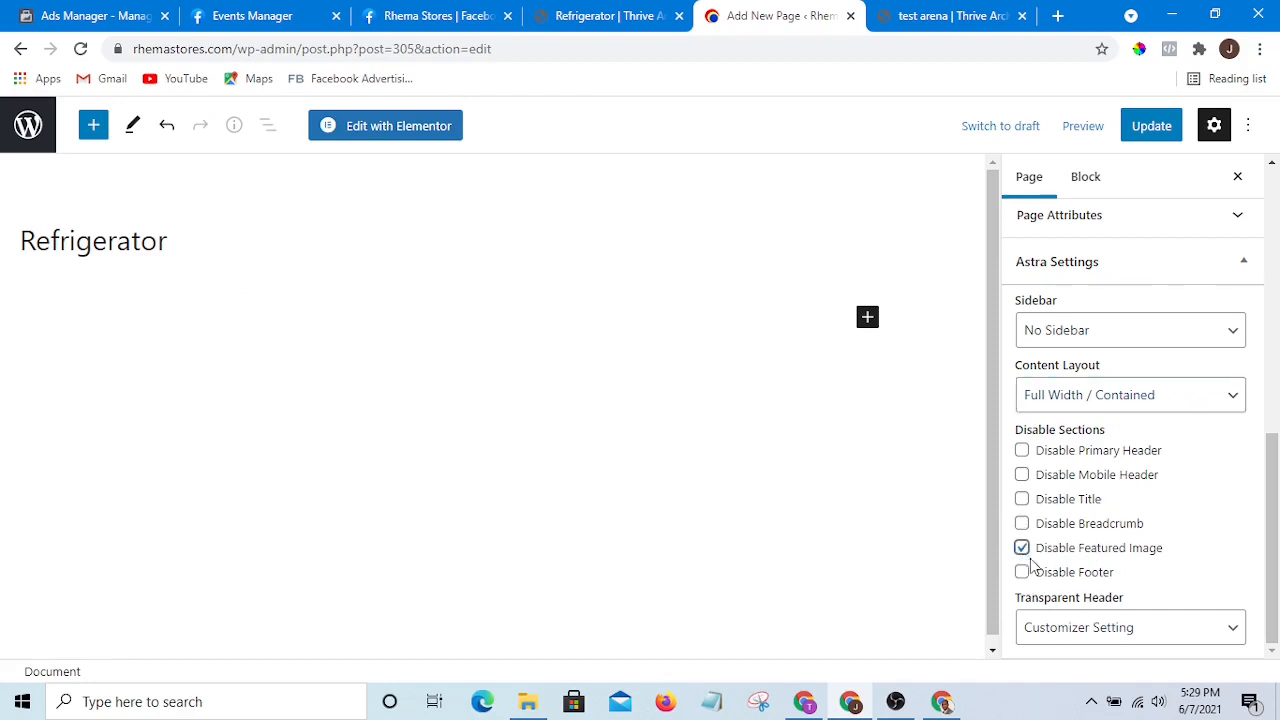
left_click(1022, 502)
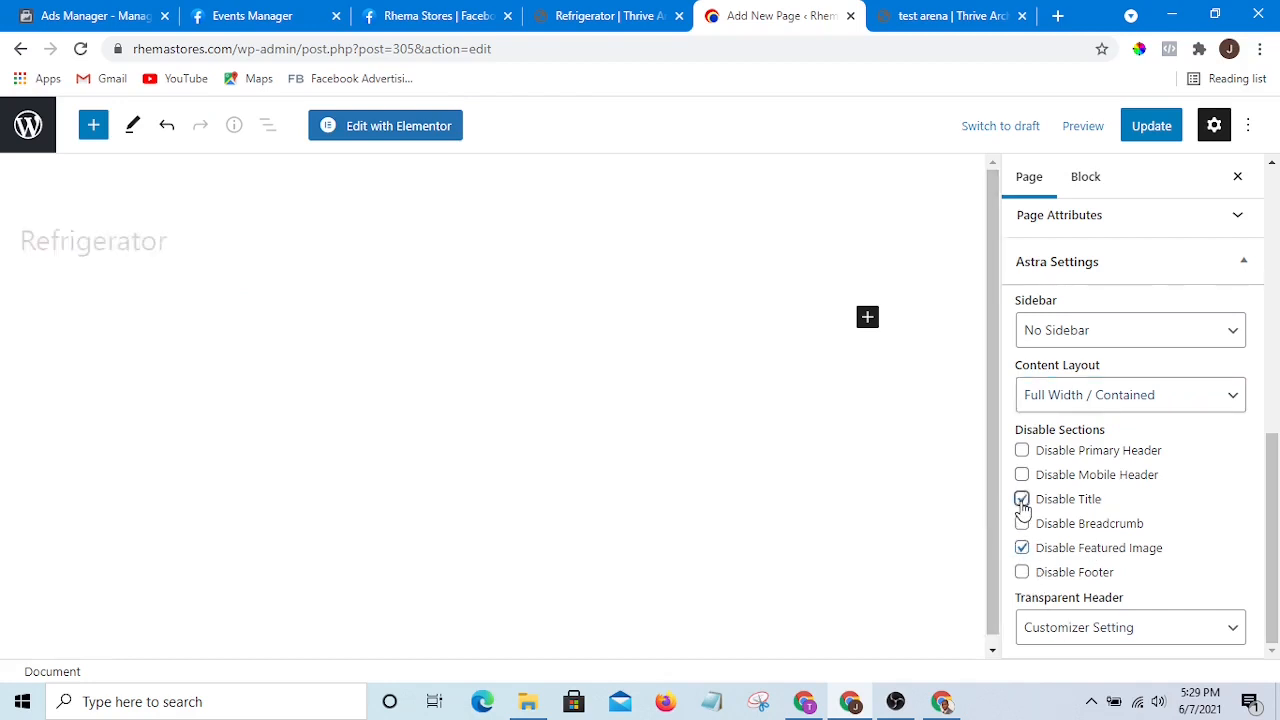
left_click(1157, 130)
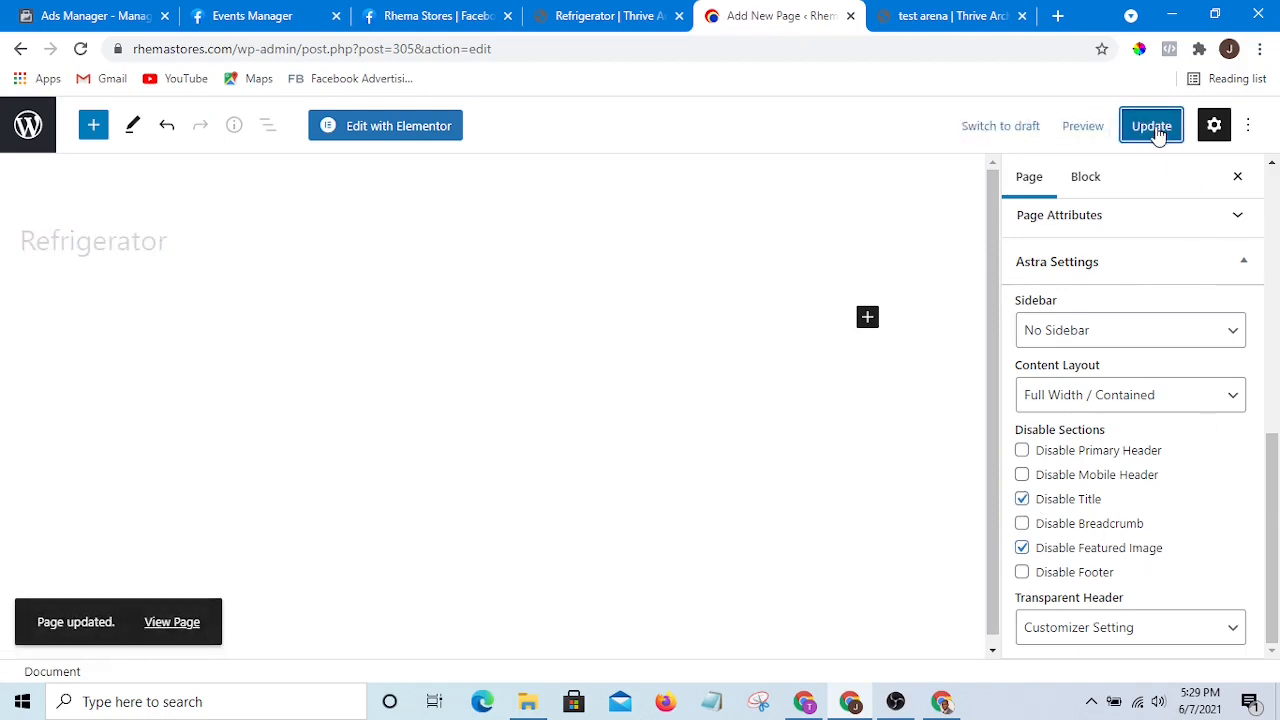
left_click(1156, 130)
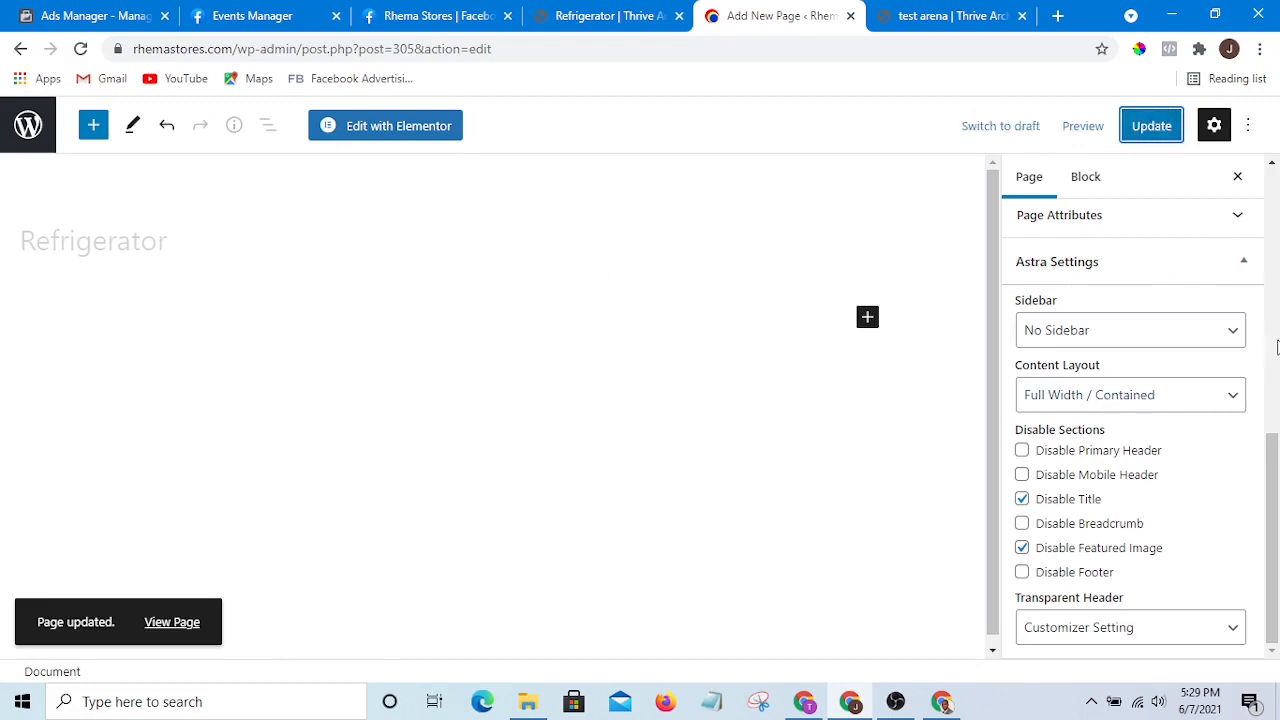
scroll(1267, 402, "up", 2)
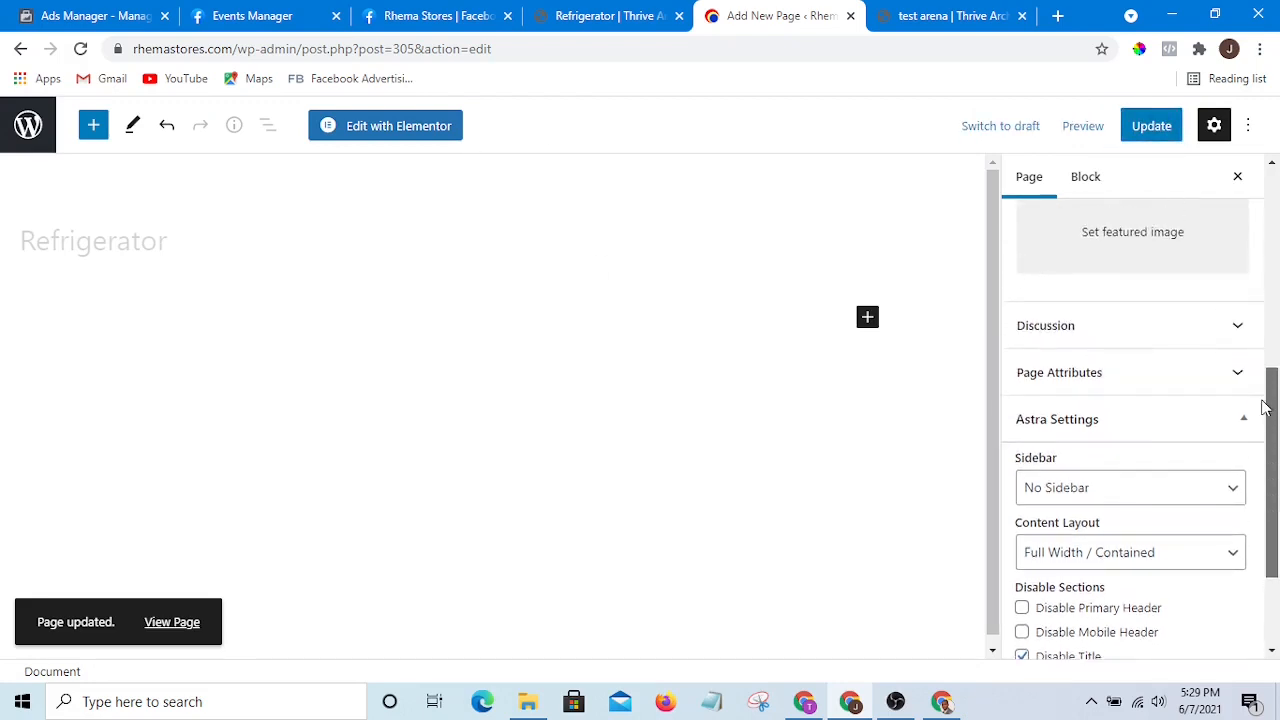
left_click_drag(1265, 405, 1260, 263)
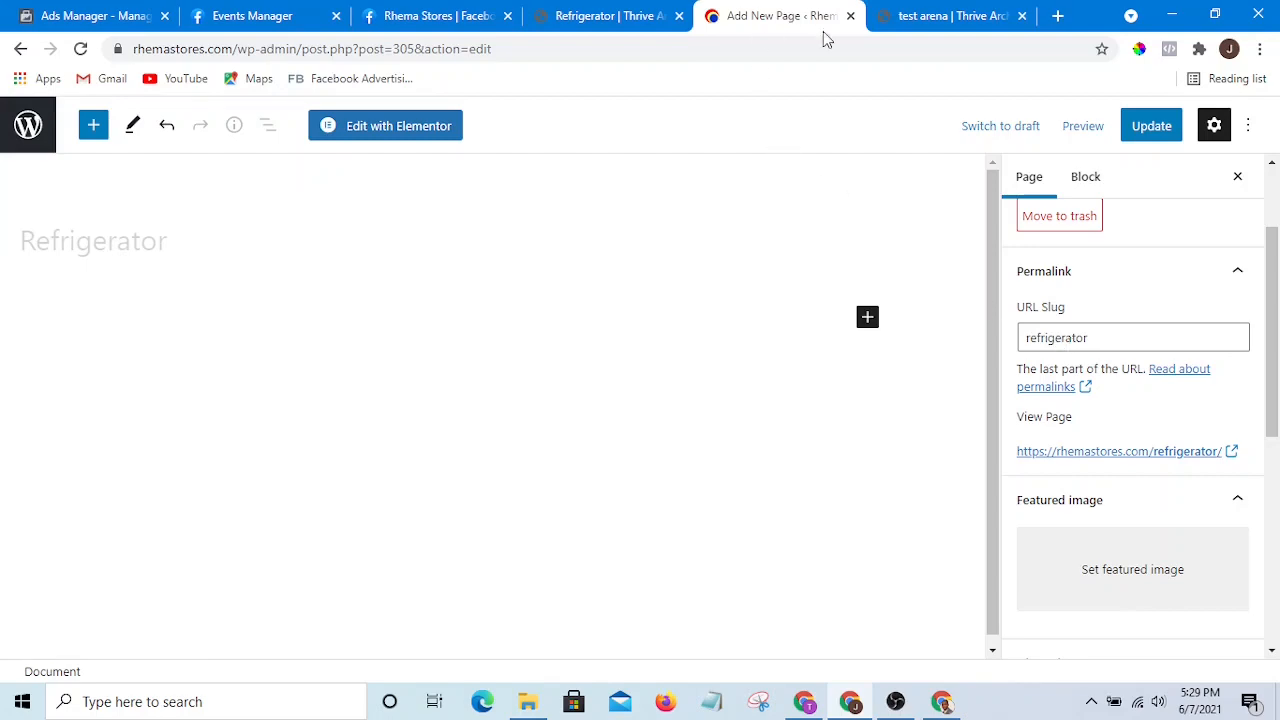
left_click(412, 17)
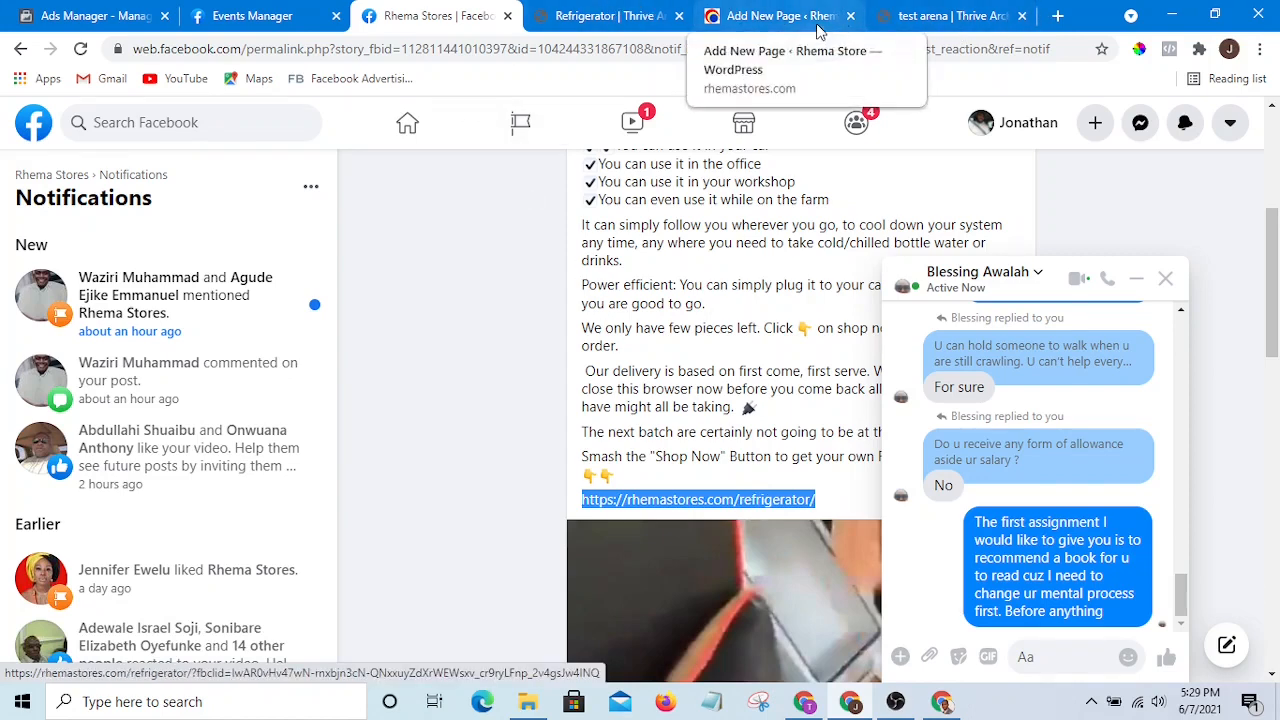
left_click_drag(832, 500, 561, 519)
right_click(647, 506)
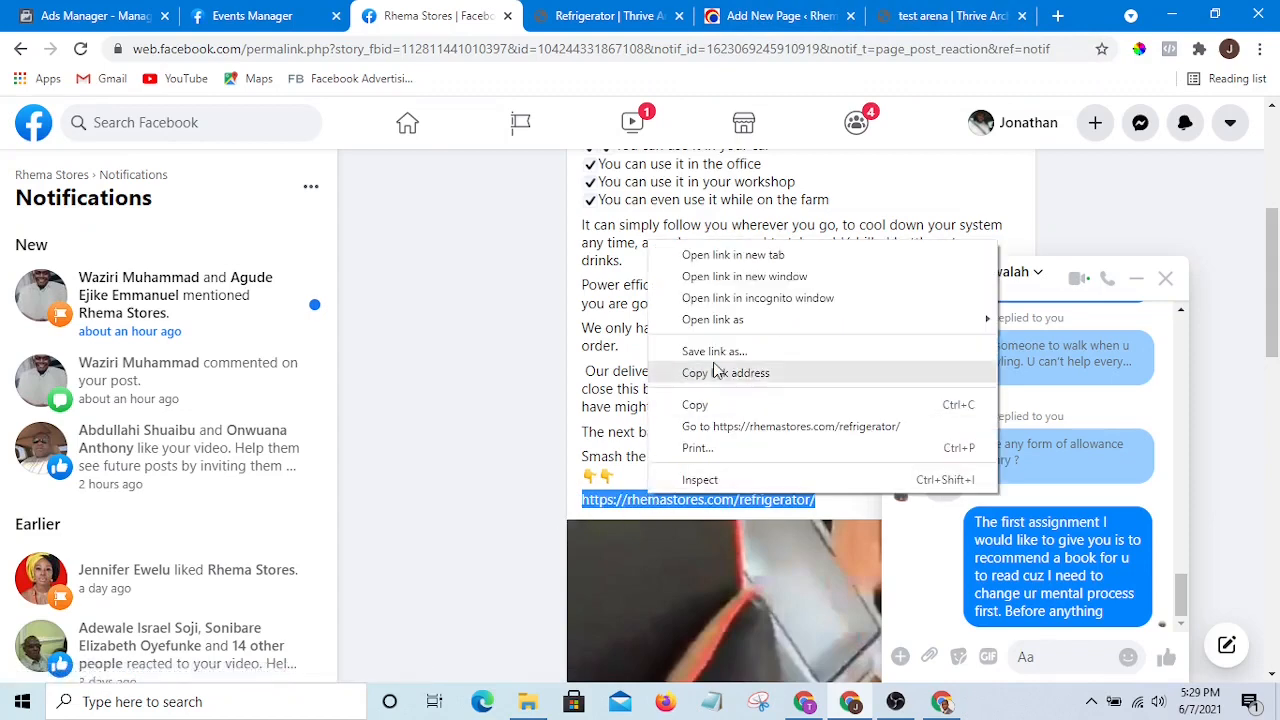
left_click(704, 406)
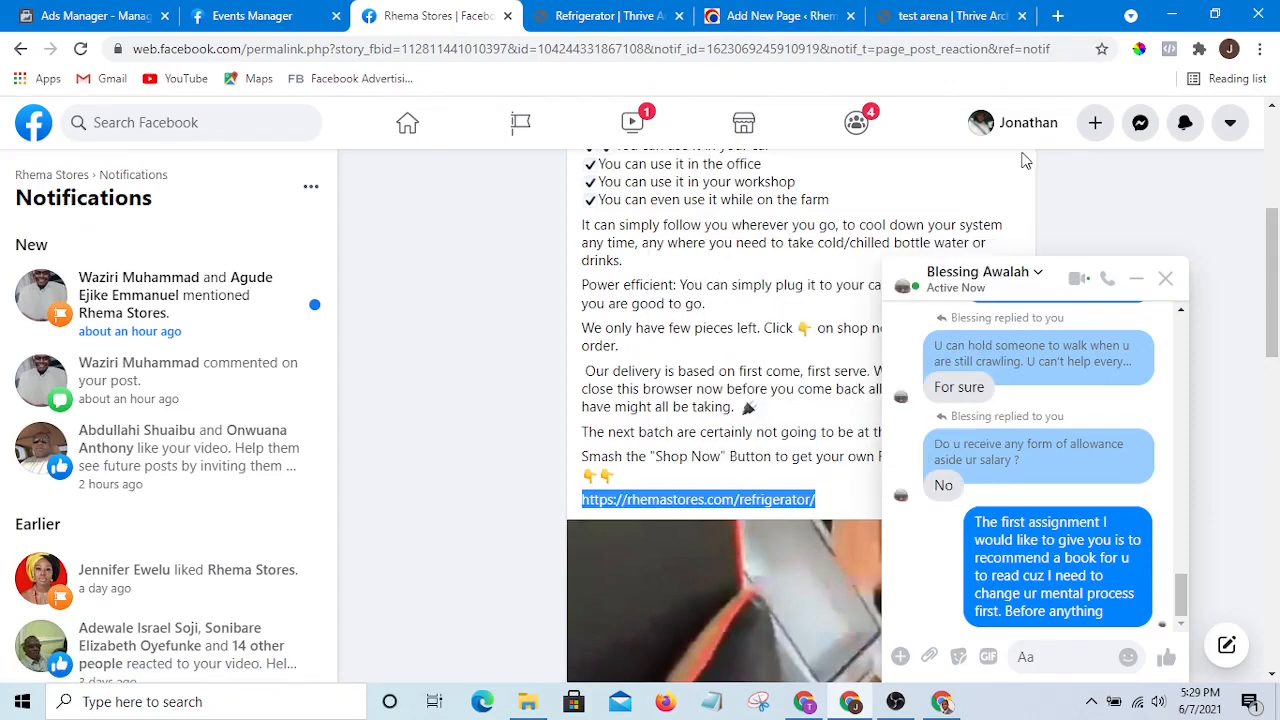
left_click(1058, 18)
right_click(914, 45)
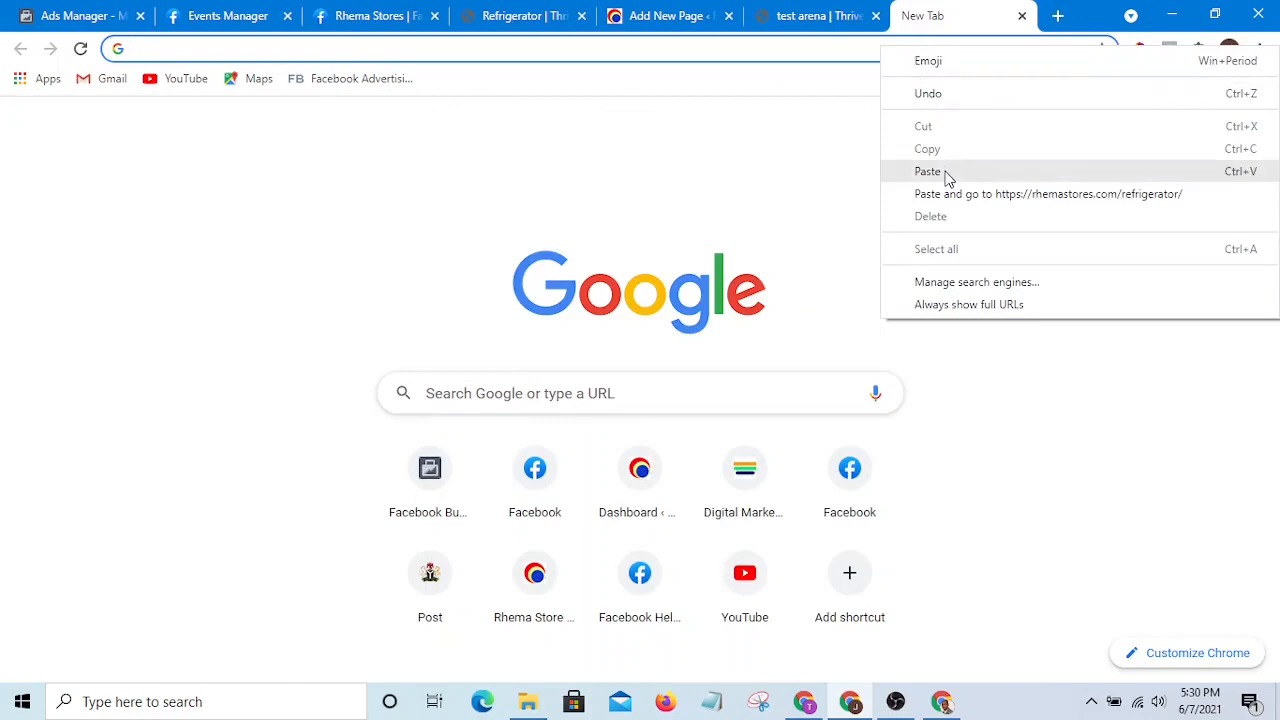
left_click(950, 172)
key("Return")
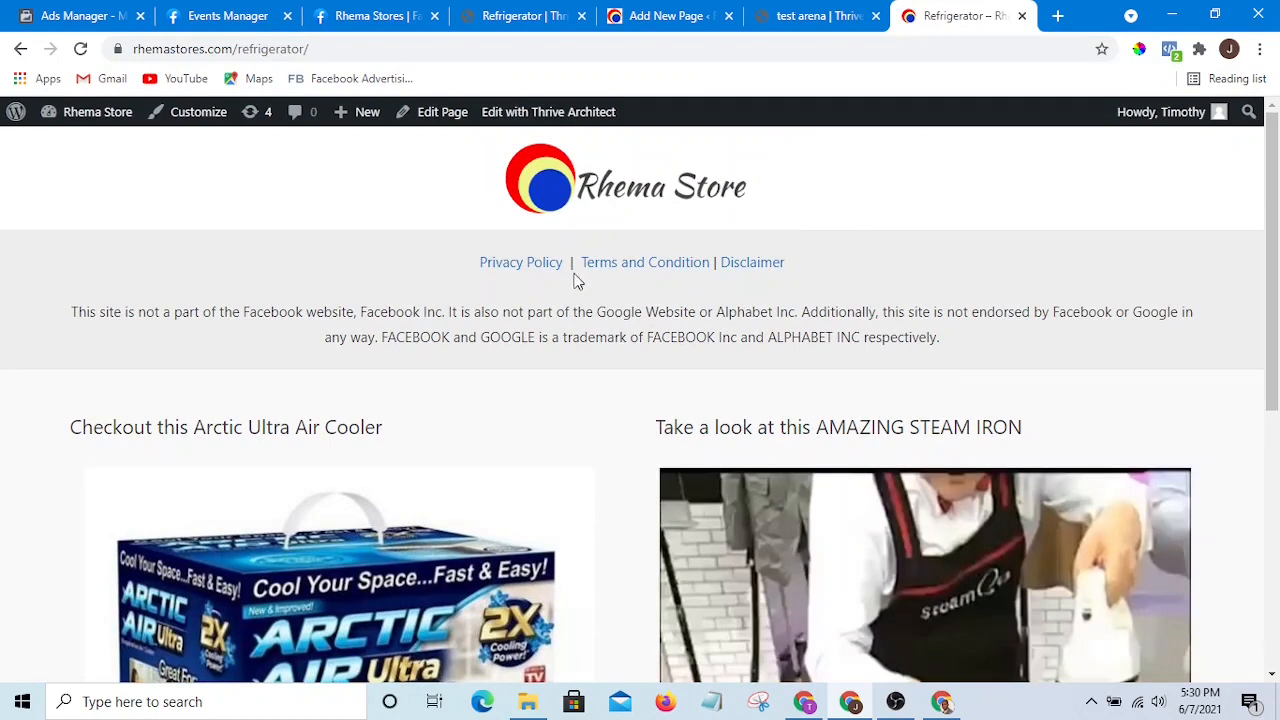
Step: Open the new Refrigerator page in Thrive Architect
left_click(535, 114)
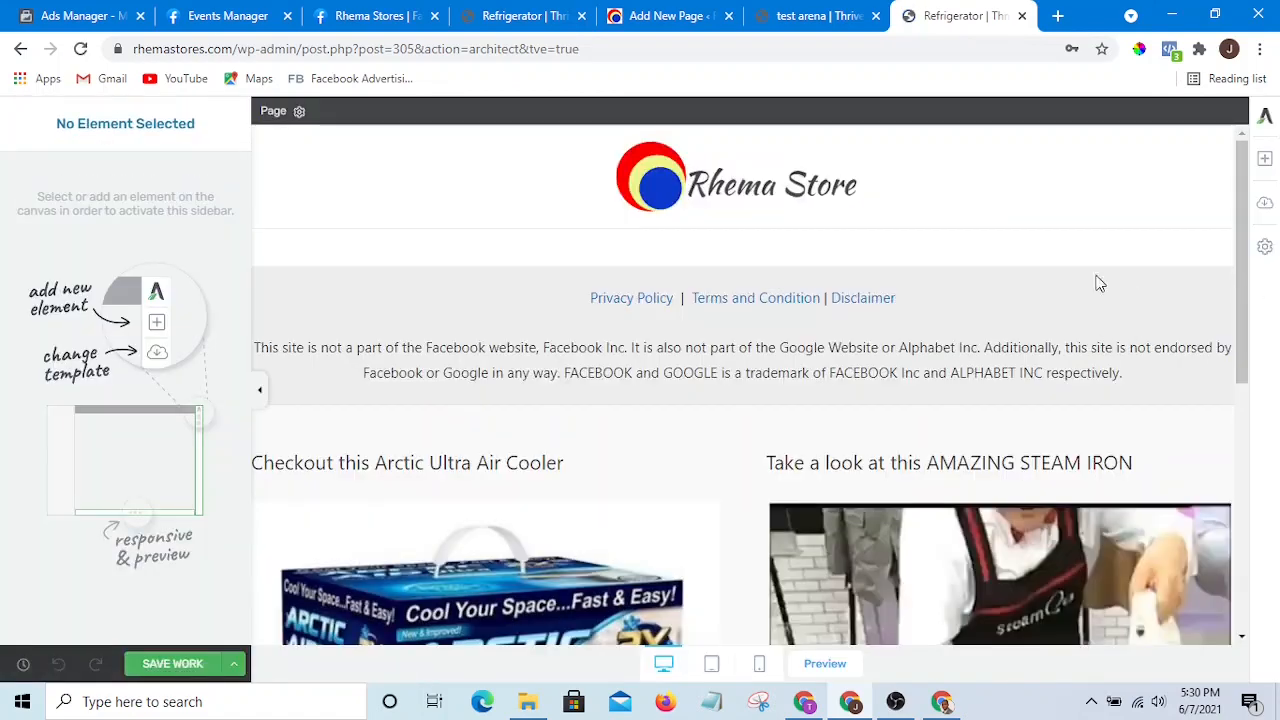
scroll(851, 308, "down", 1)
scroll(868, 320, "up", 1)
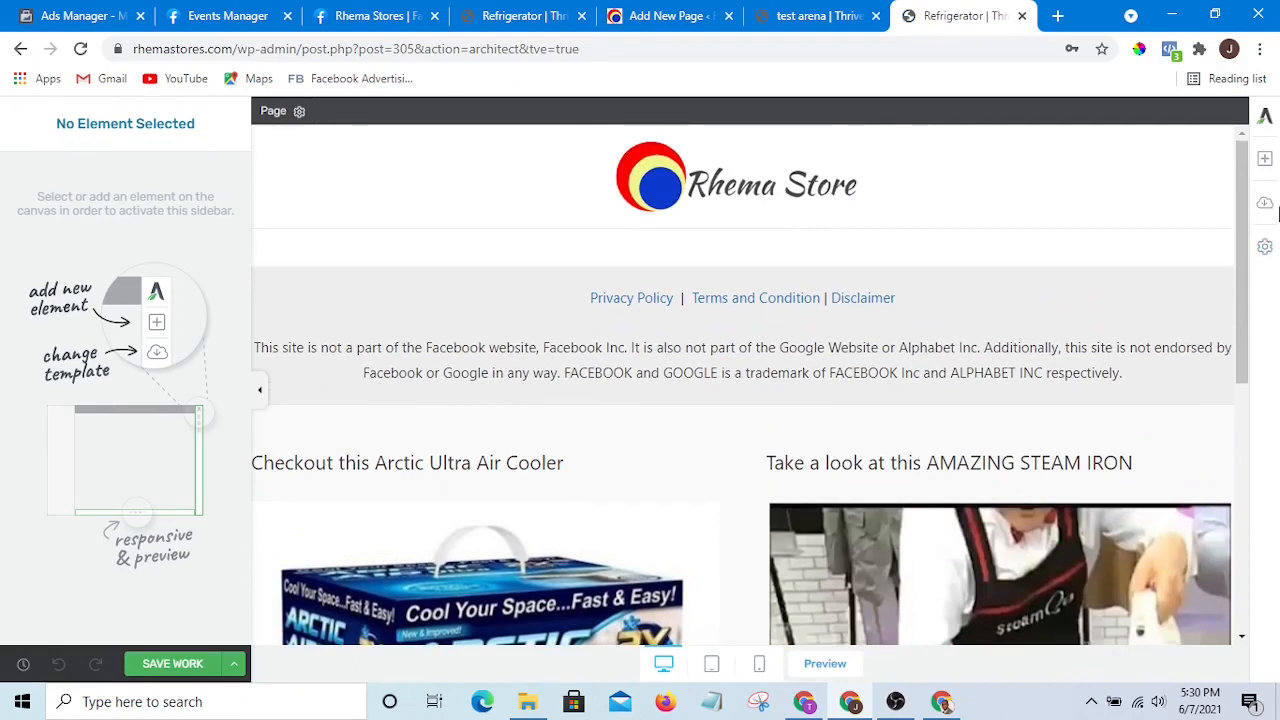
Step: Add a Templates & Symbols element below the page header and fill it with the saved "Refrgerator New Page" template
left_click(1265, 250)
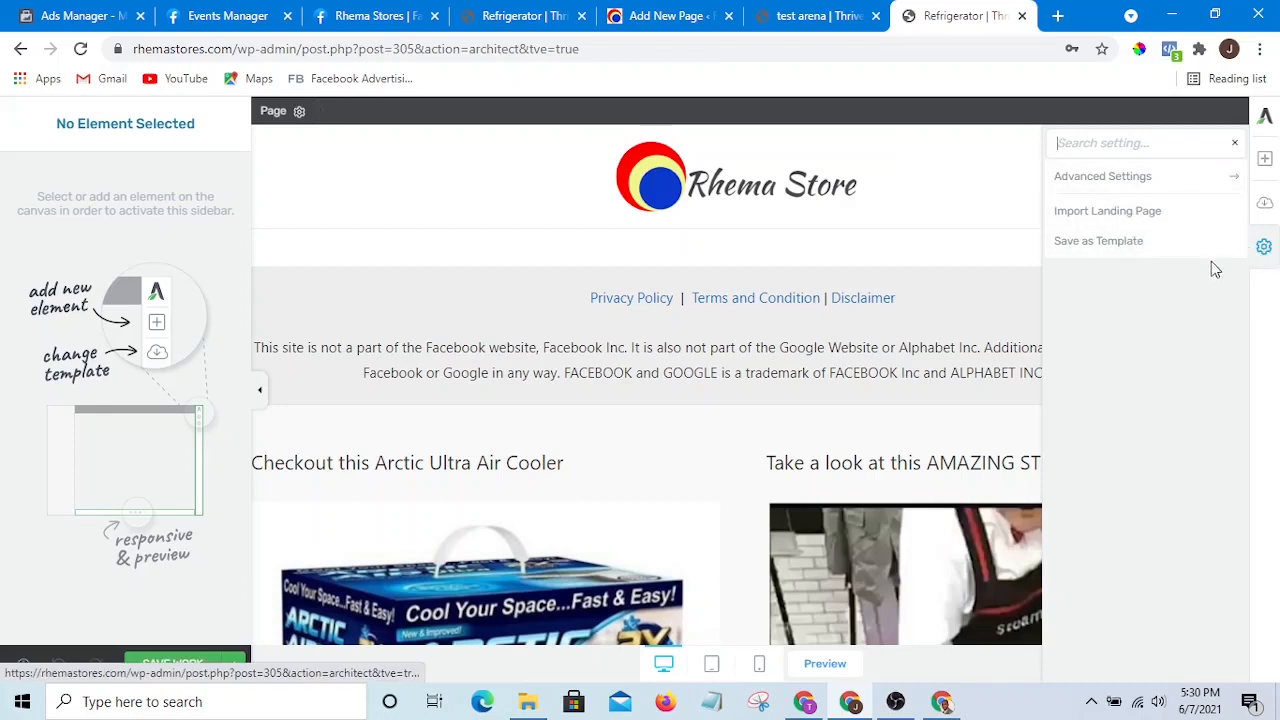
left_click(1264, 162)
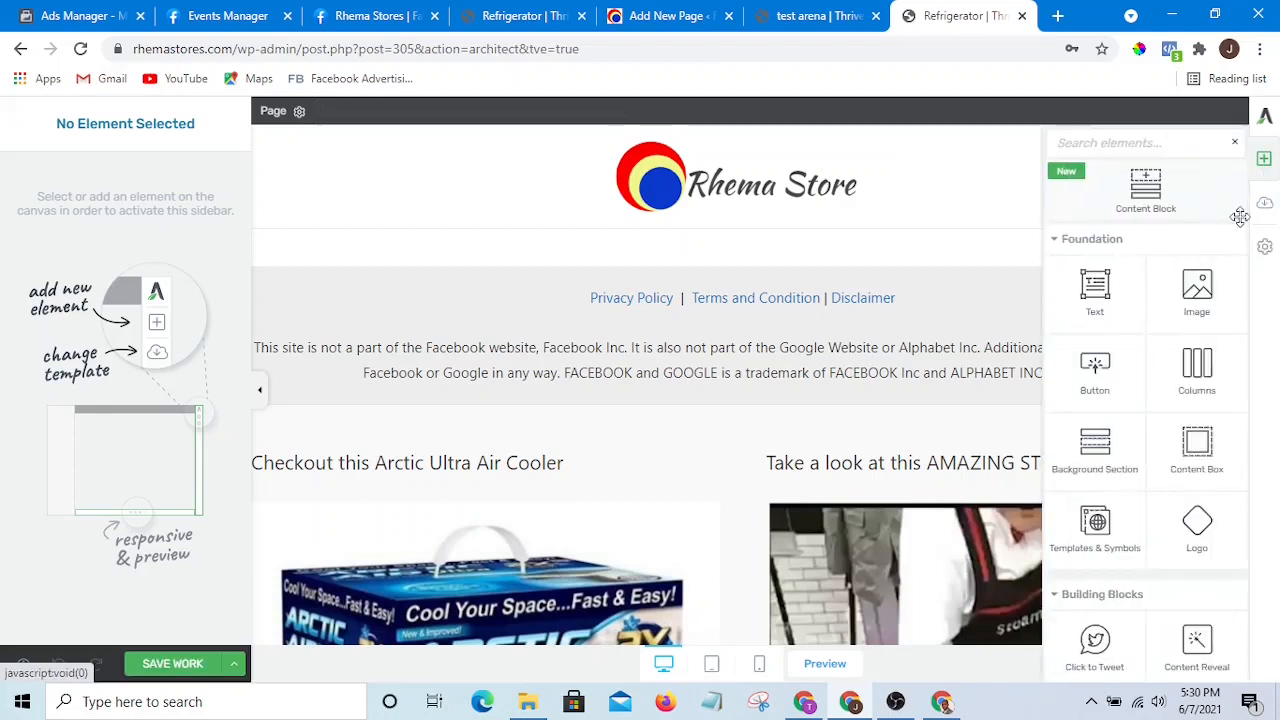
left_click_drag(1094, 528, 686, 254)
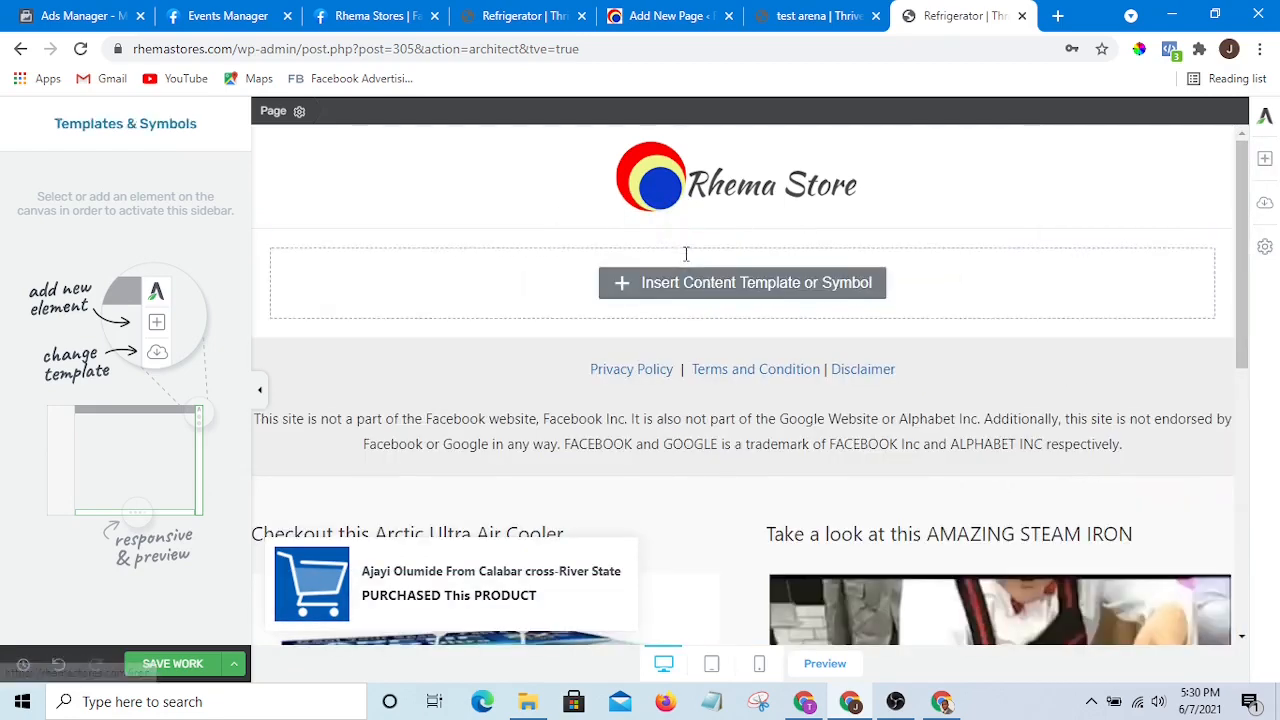
left_click(703, 276)
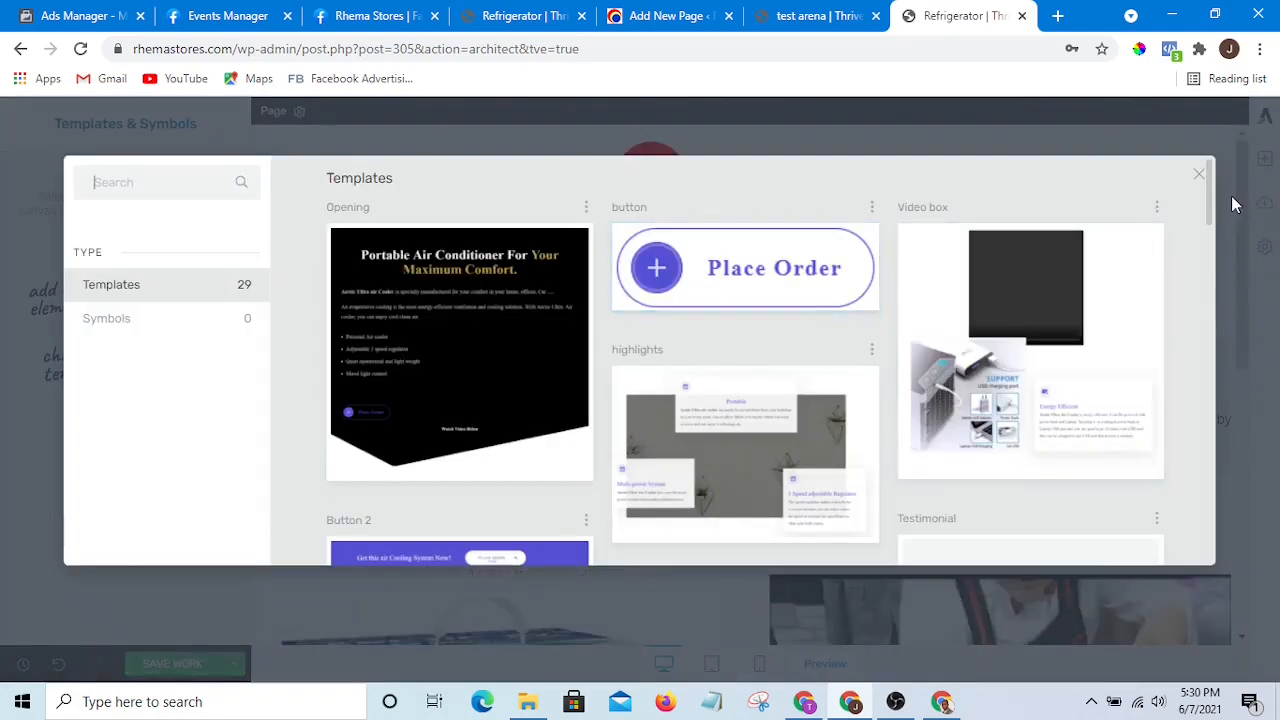
left_click_drag(1207, 198, 1248, 582)
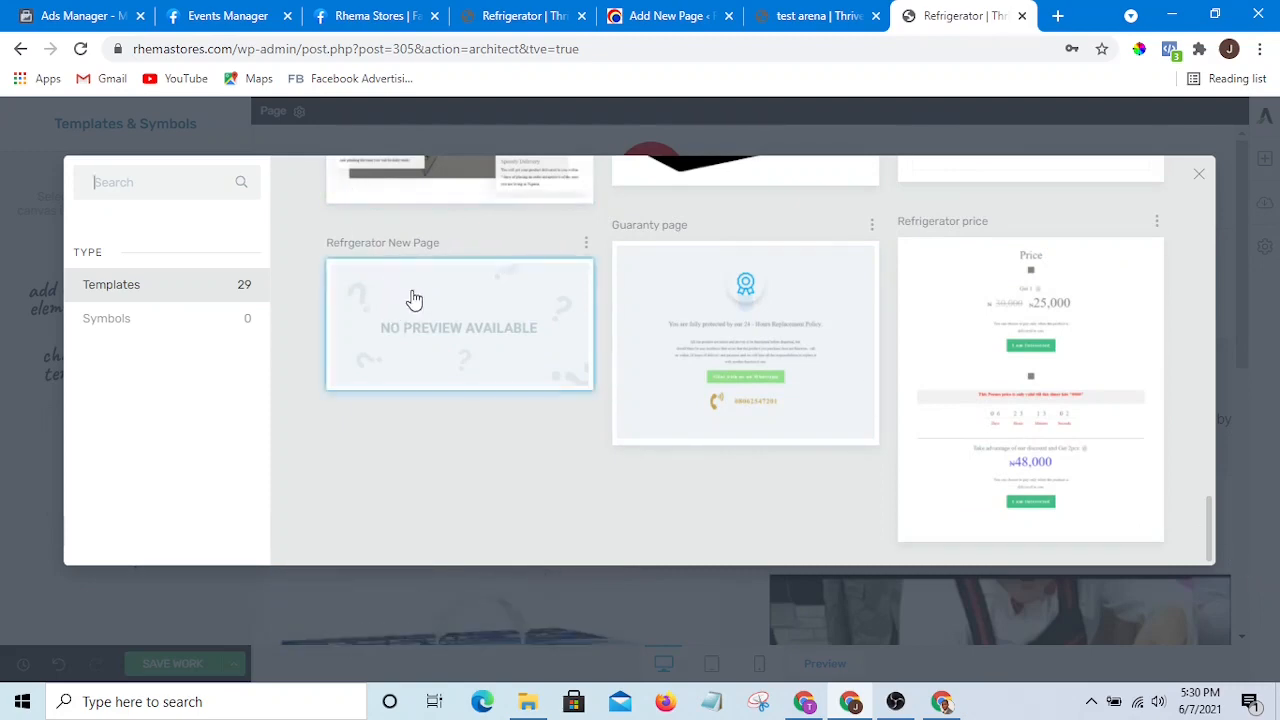
left_click(486, 332)
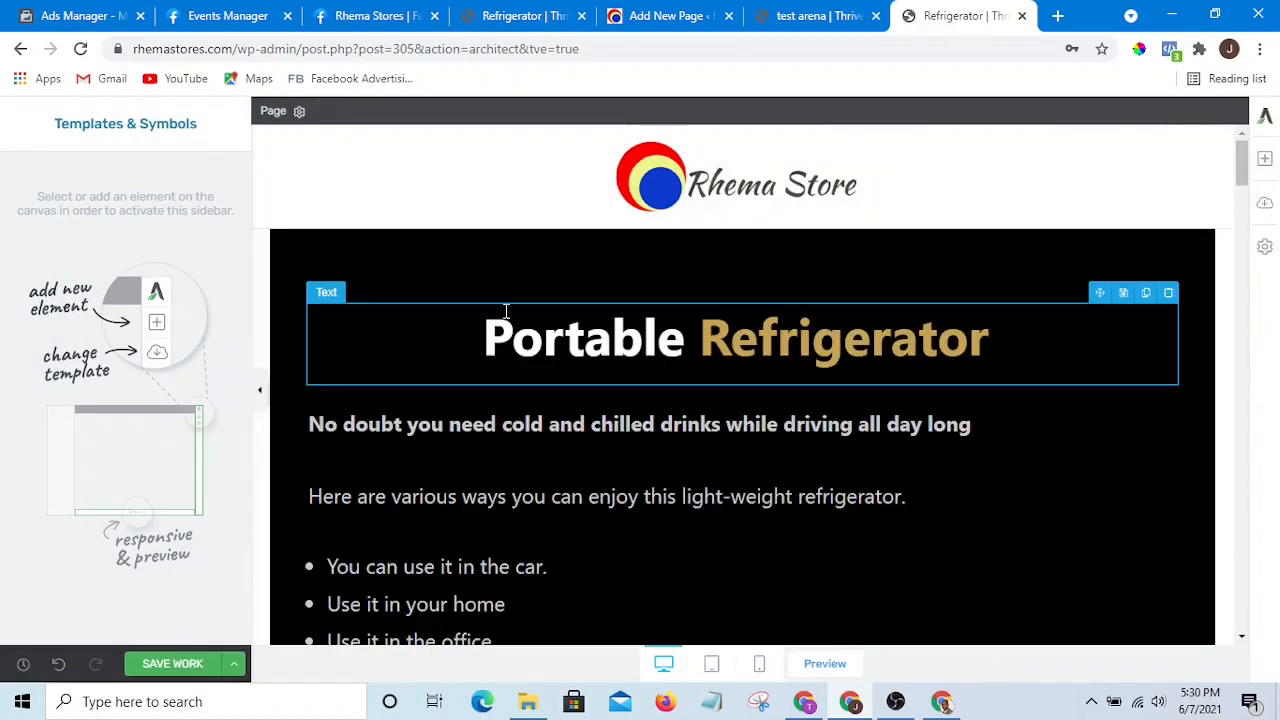
Step: Check the inserted refrigerator content through the price, guarantee and footer sections, and save the page
scroll(506, 311, "down", 20)
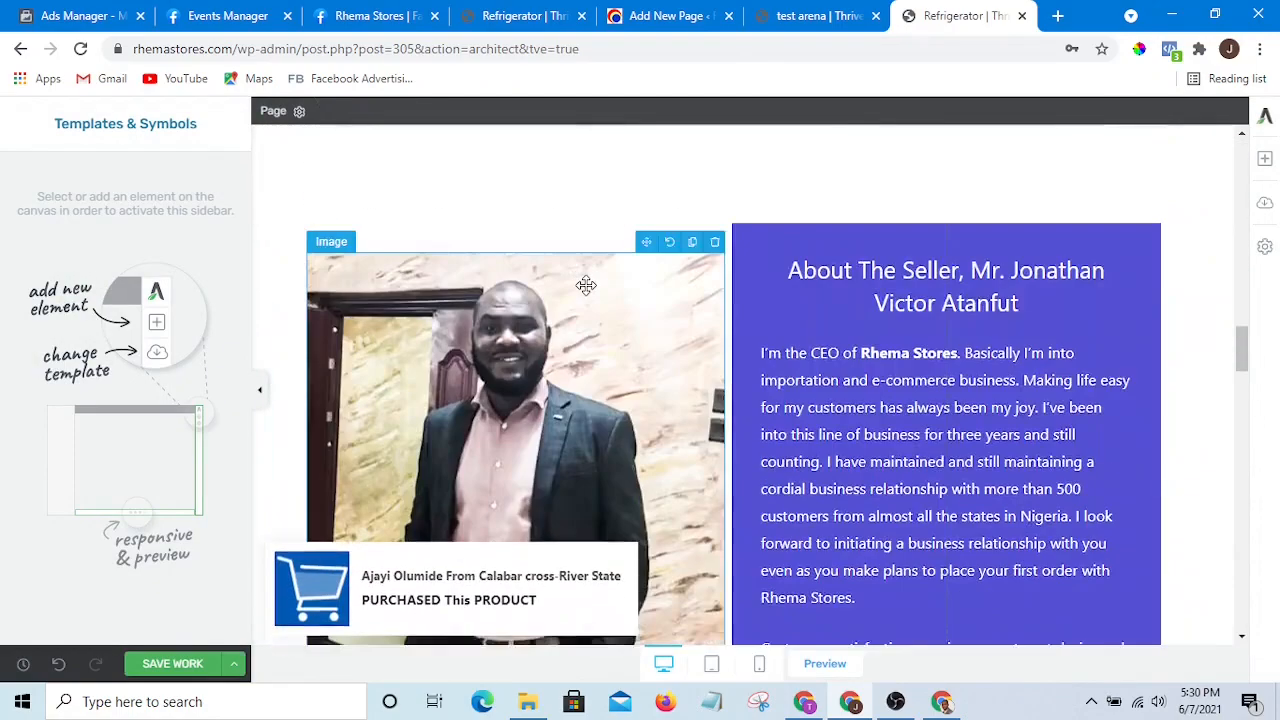
scroll(586, 286, "down", 20)
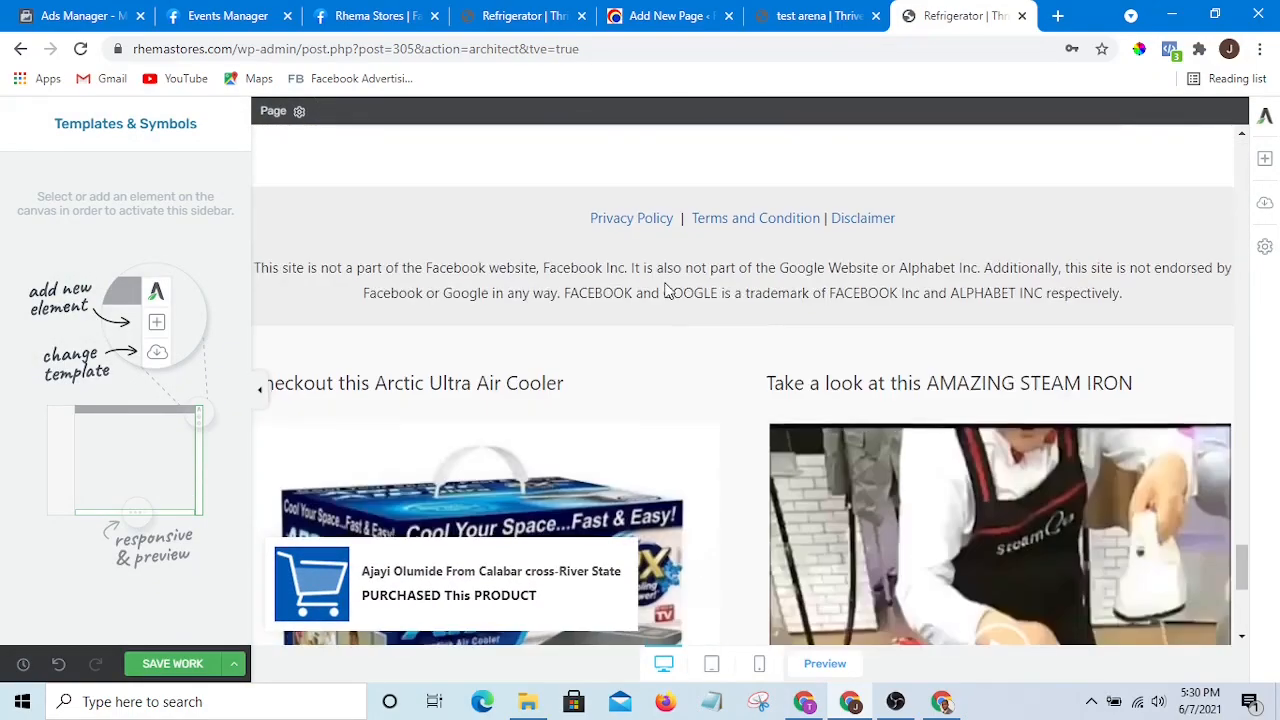
scroll(664, 290, "down", 3)
scroll(664, 286, "up", 10)
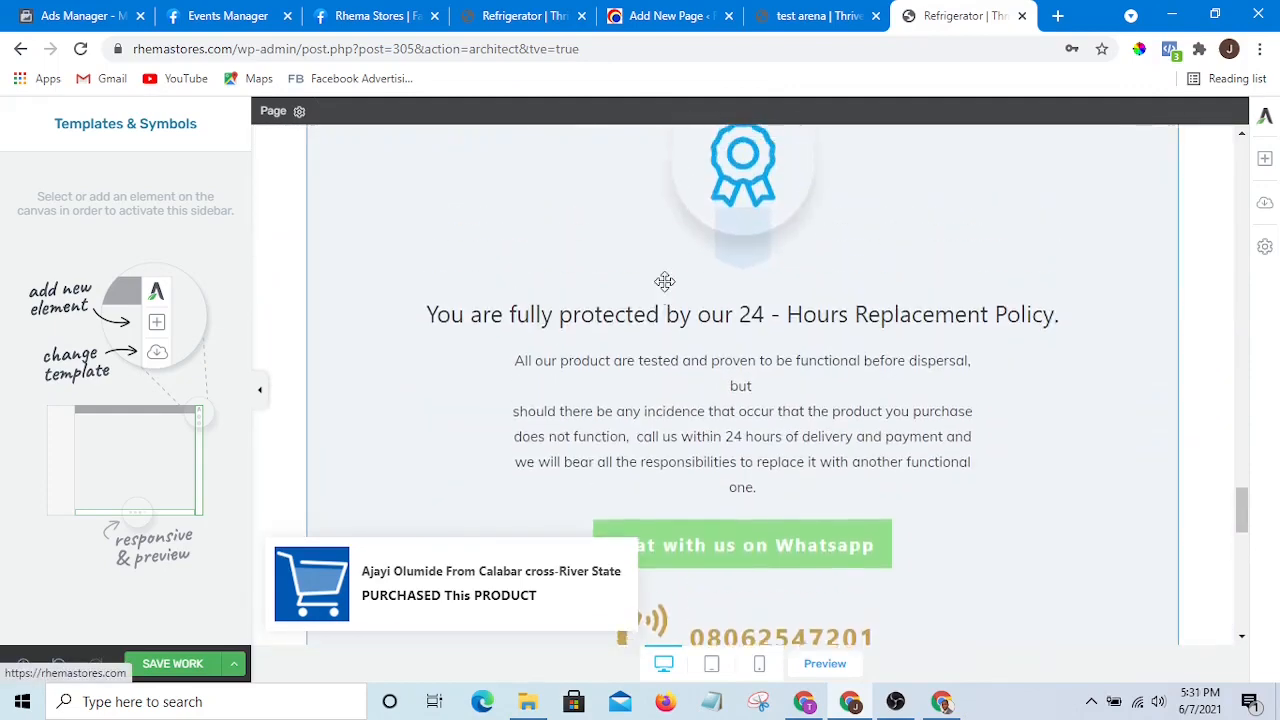
scroll(664, 282, "up", 10)
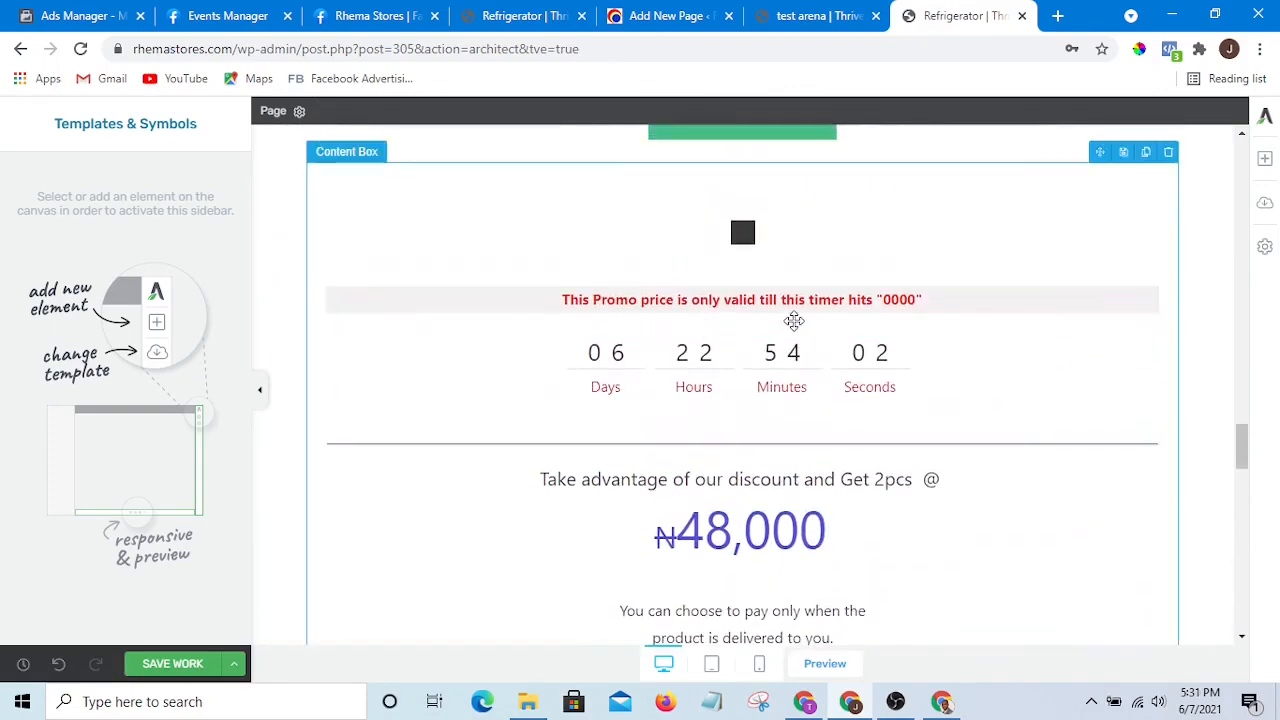
scroll(903, 317, "down", 4)
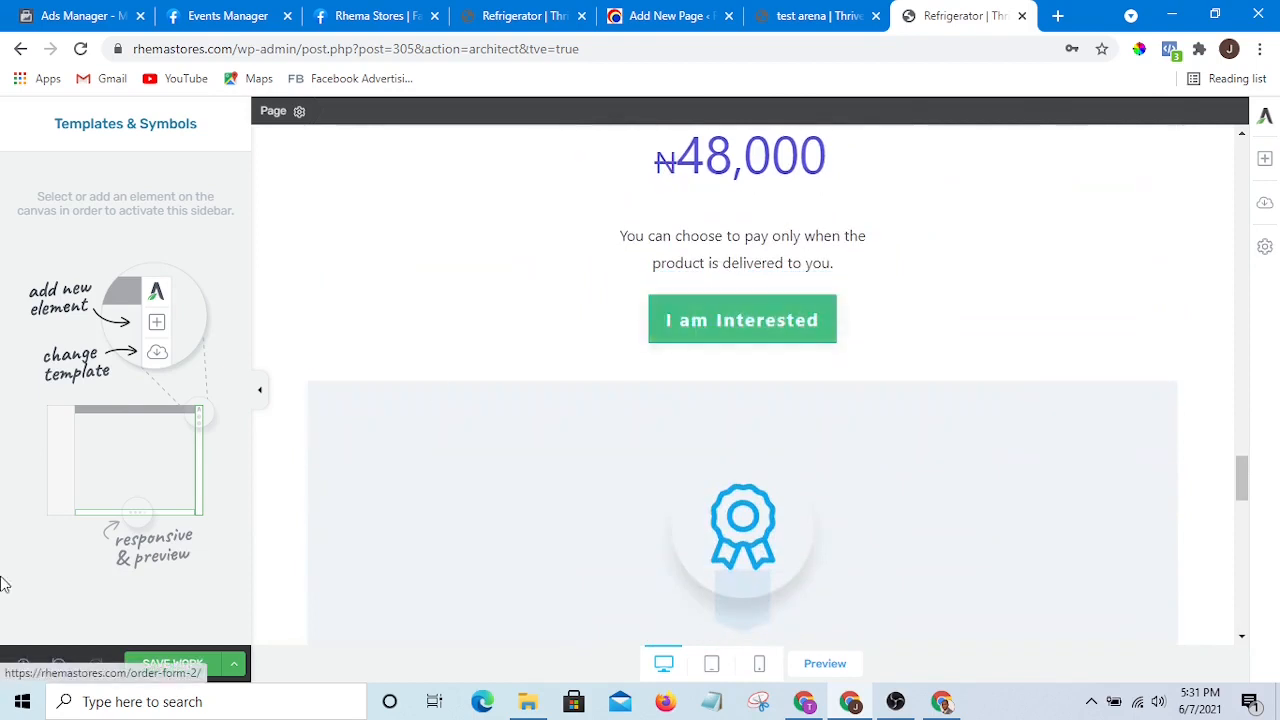
left_click(172, 664)
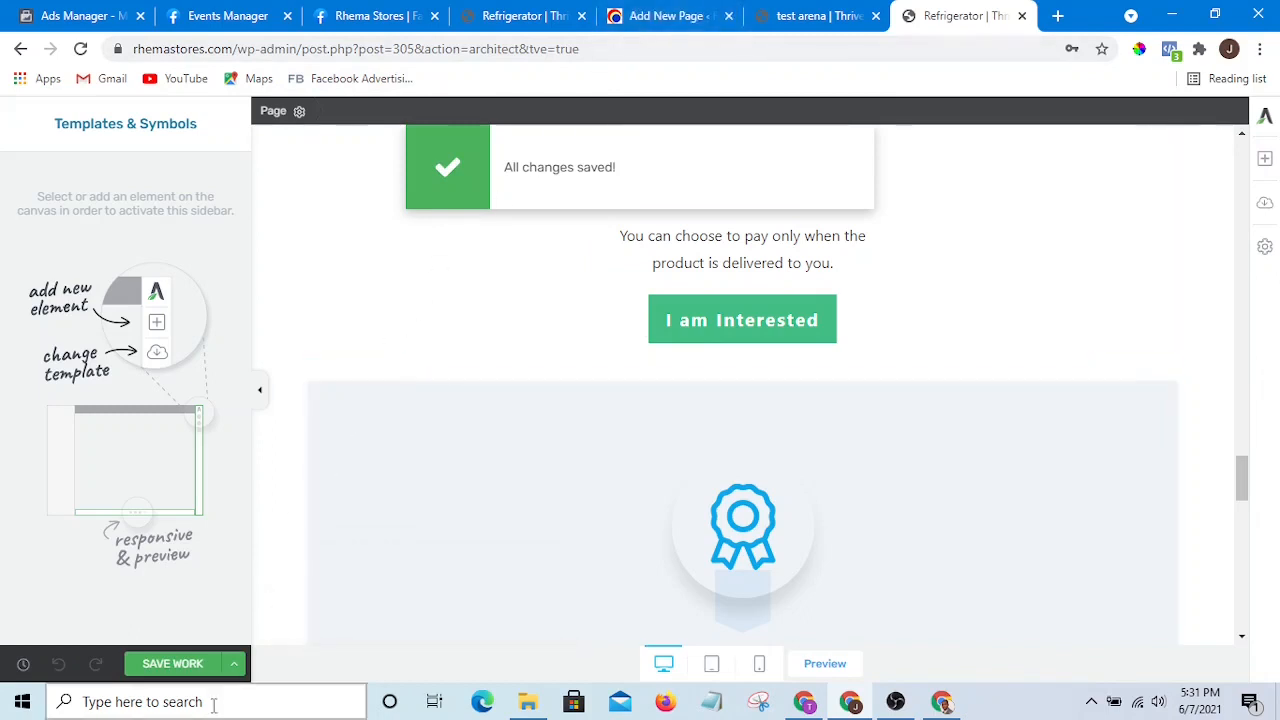
Step: Open the saved Refrigerator page's preview in a new browser tab and review it from the heading to the footer
left_click(233, 670)
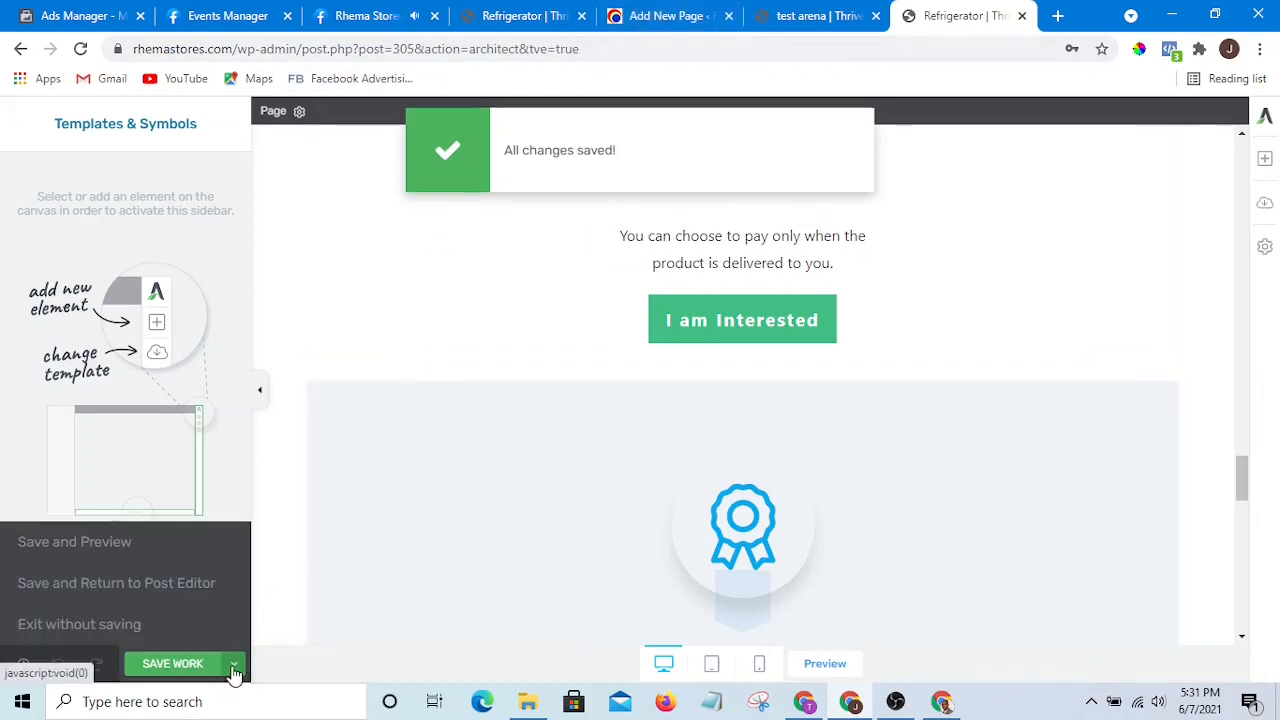
right_click(83, 553)
left_click(151, 380)
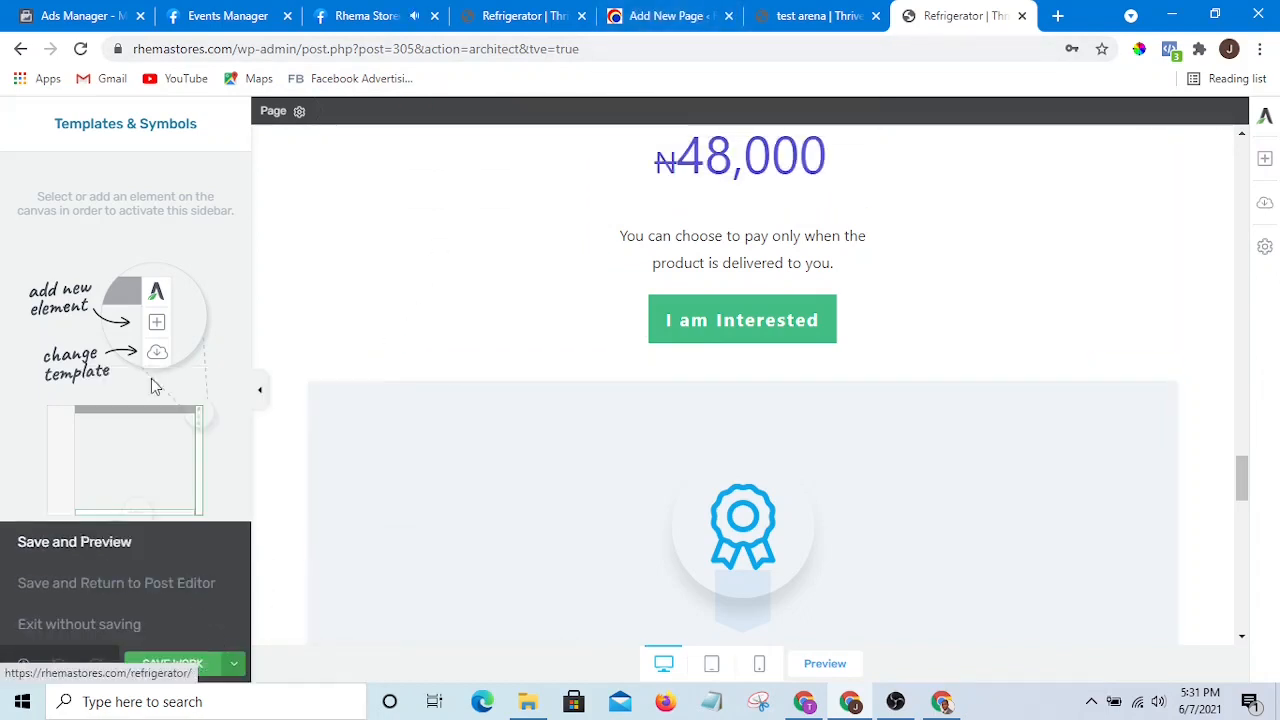
left_click(960, 15)
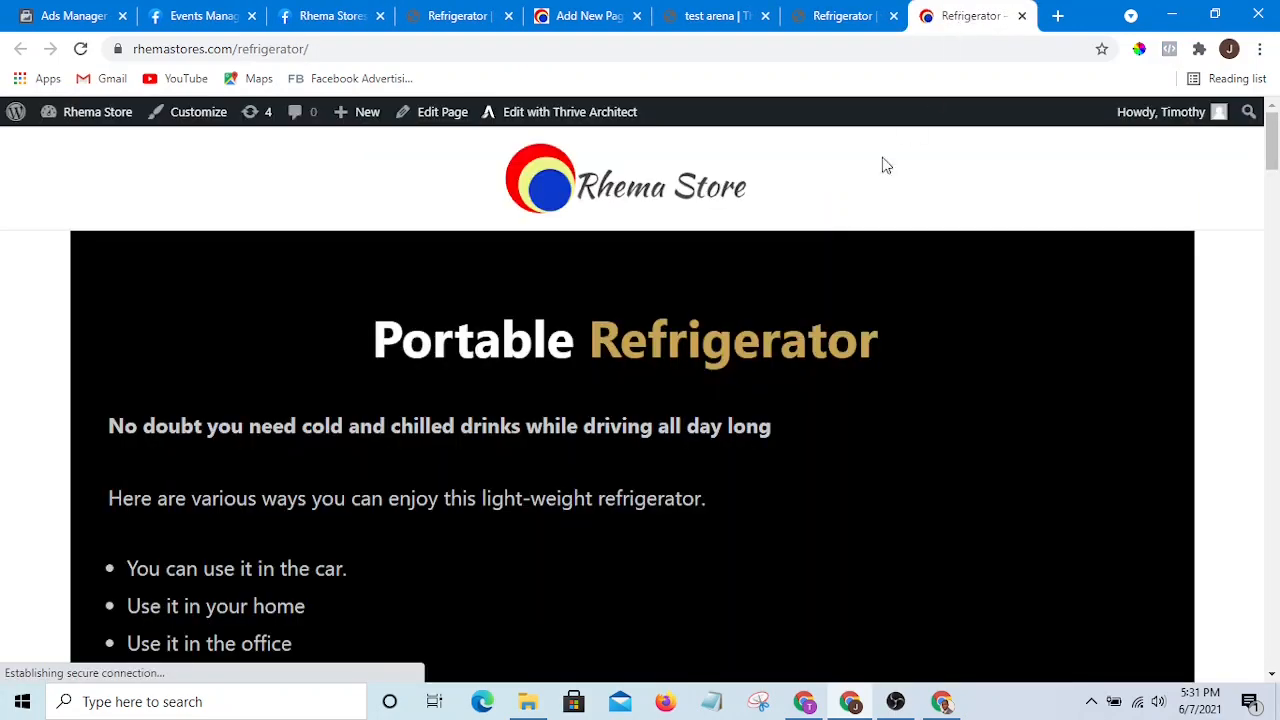
scroll(805, 312, "down", 10)
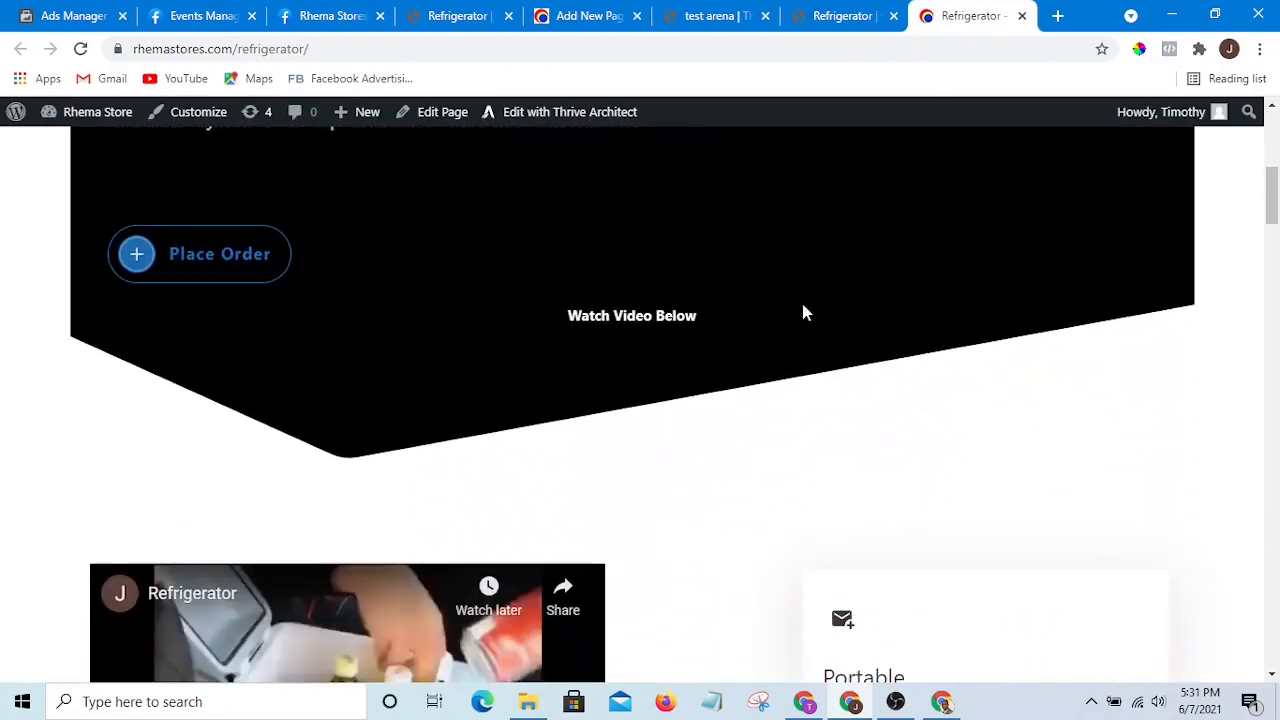
scroll(816, 316, "down", 12)
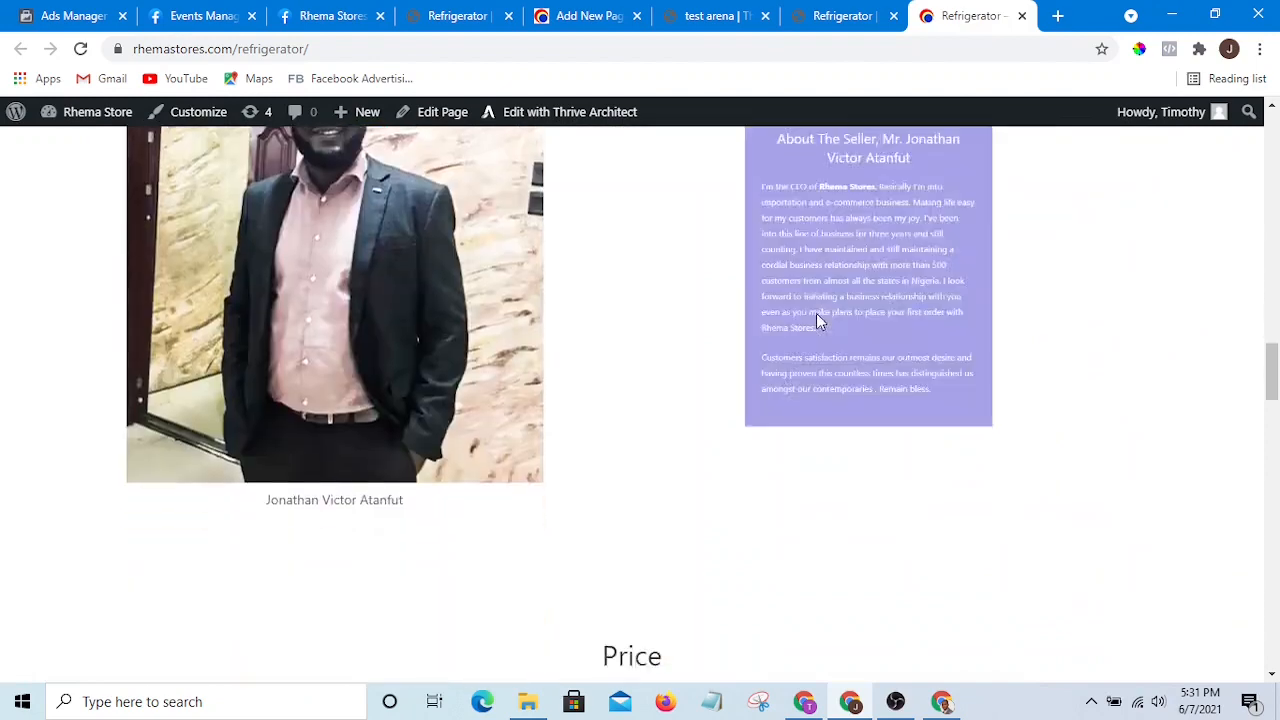
scroll(816, 322, "down", 10)
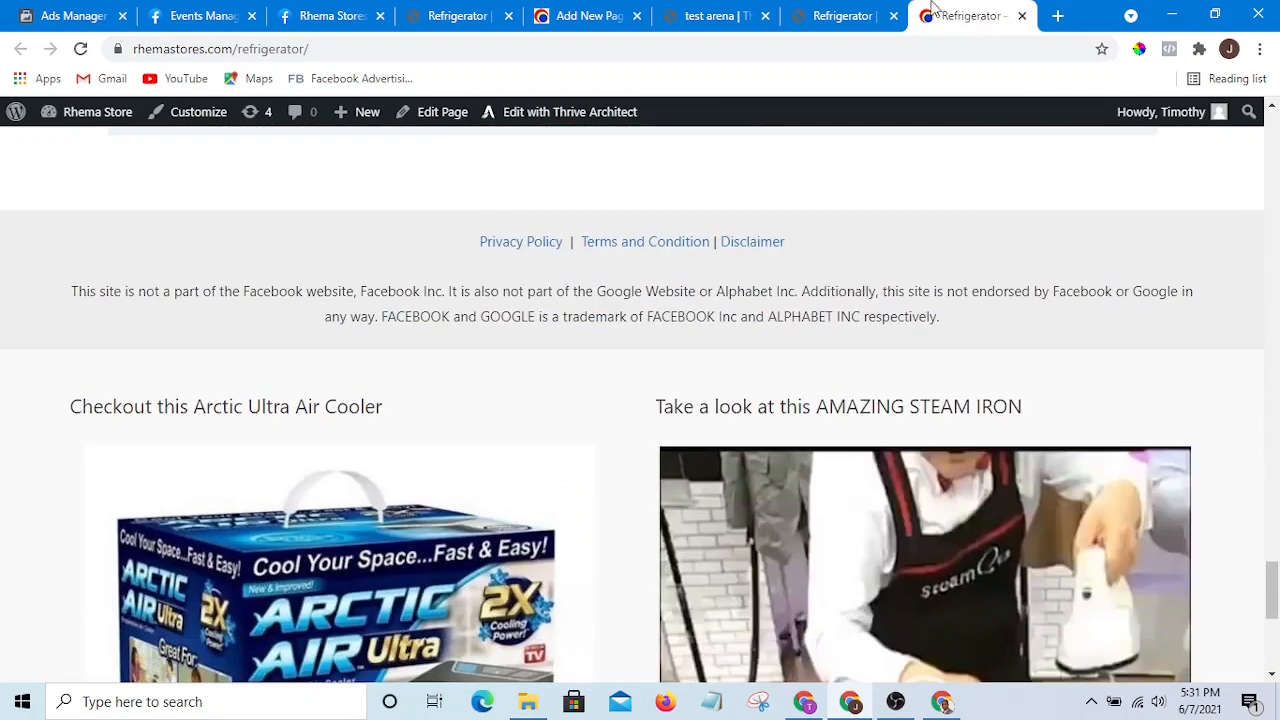
Step: Return to the Thrive Architect editor, switch to the mobile view and set the Speedy Delivery column's top margin to 89 px
left_click(838, 15)
scroll(817, 343, "down", 3)
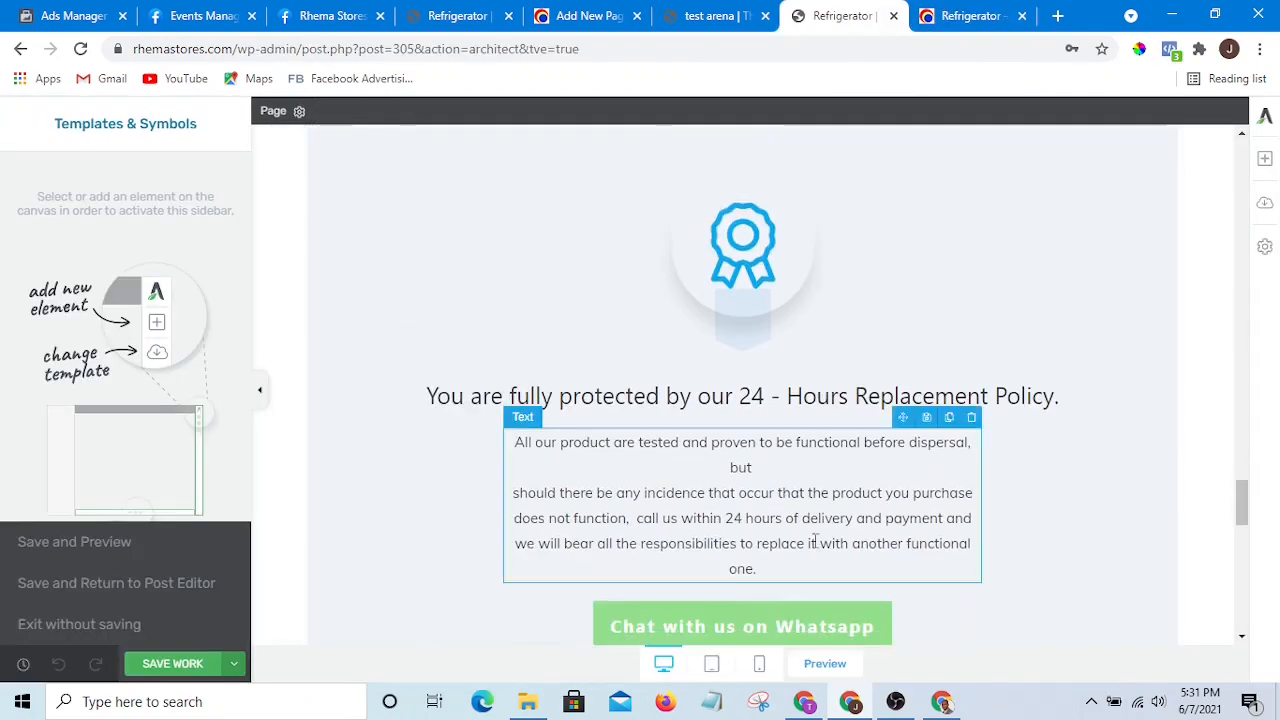
left_click(759, 664)
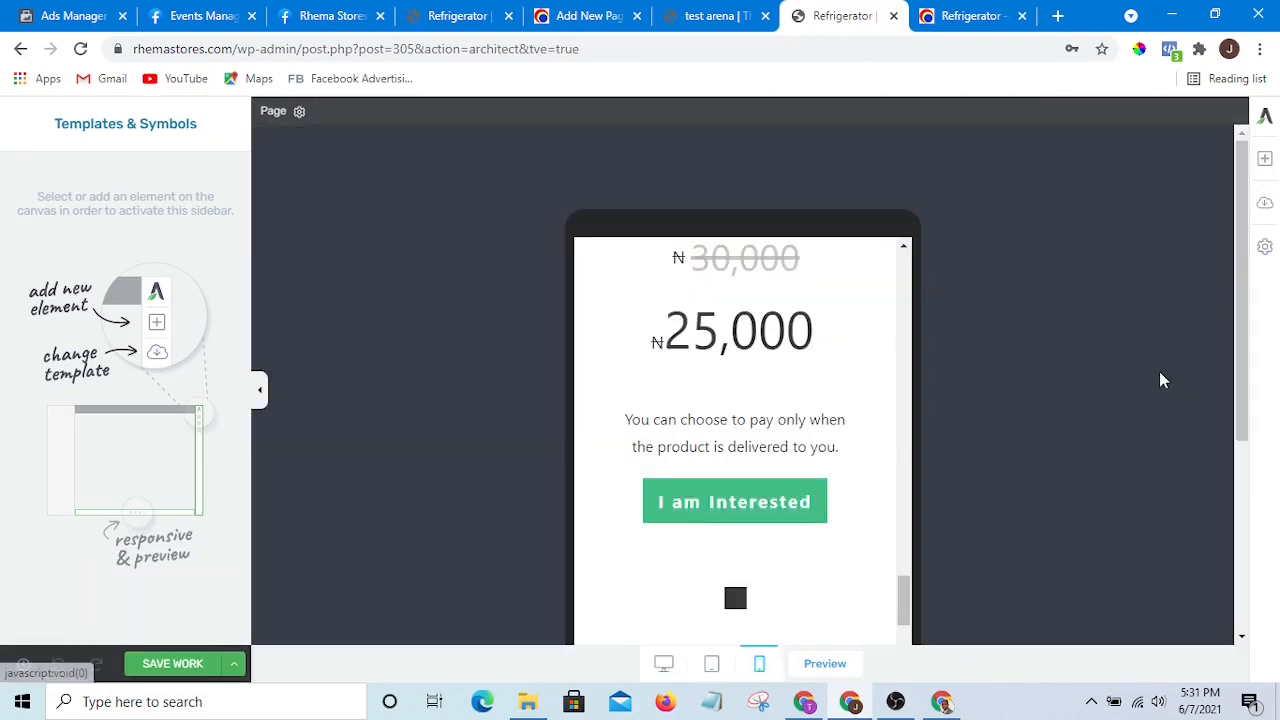
left_click_drag(907, 566, 907, 453)
left_click(814, 462)
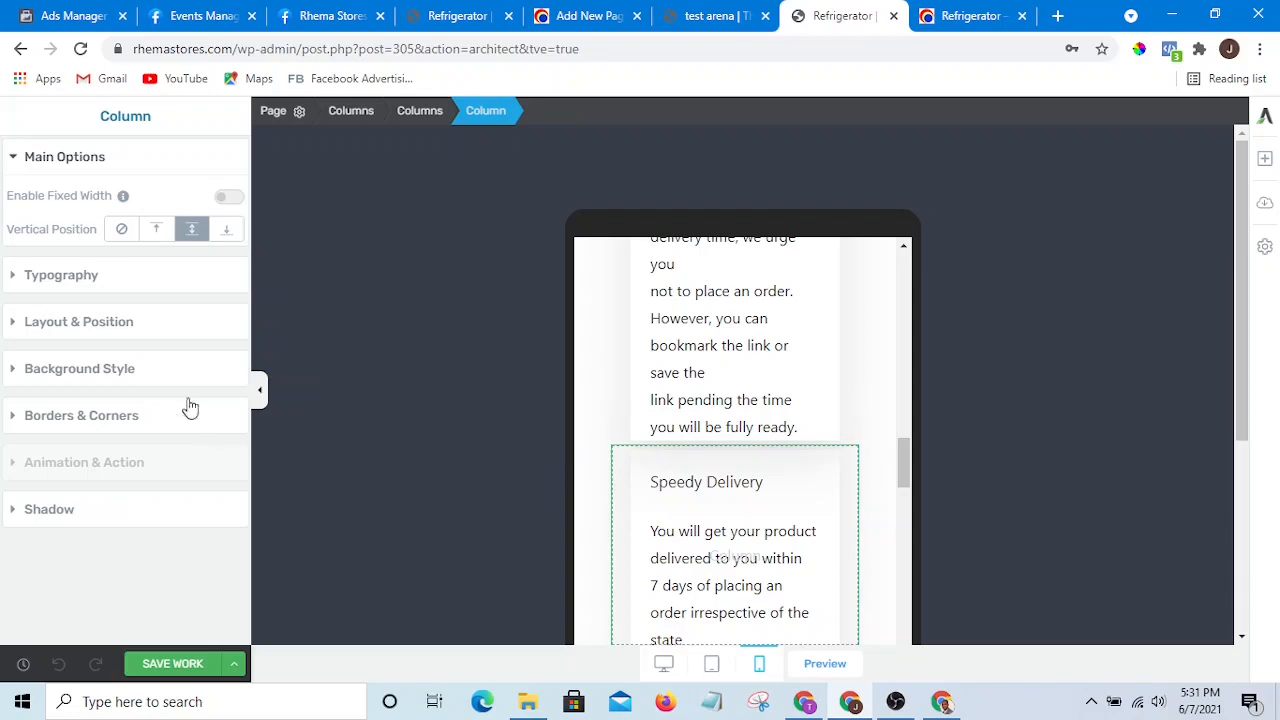
left_click(17, 160)
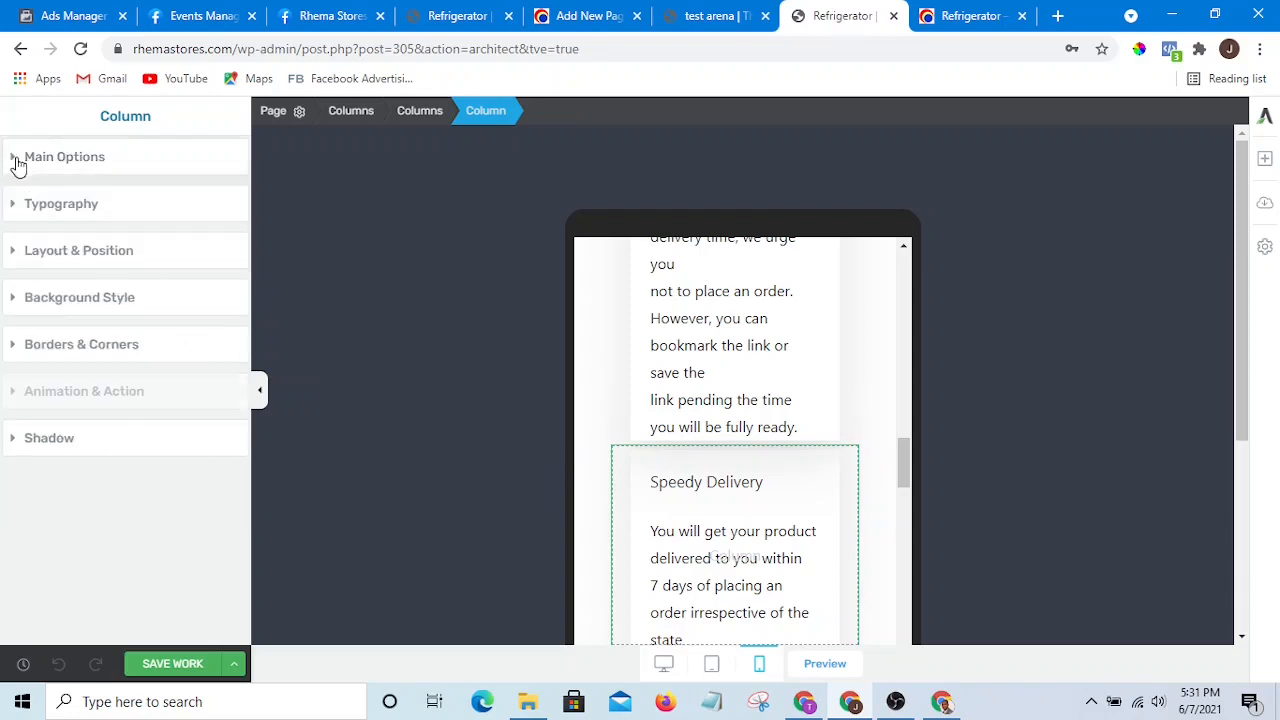
left_click(12, 256)
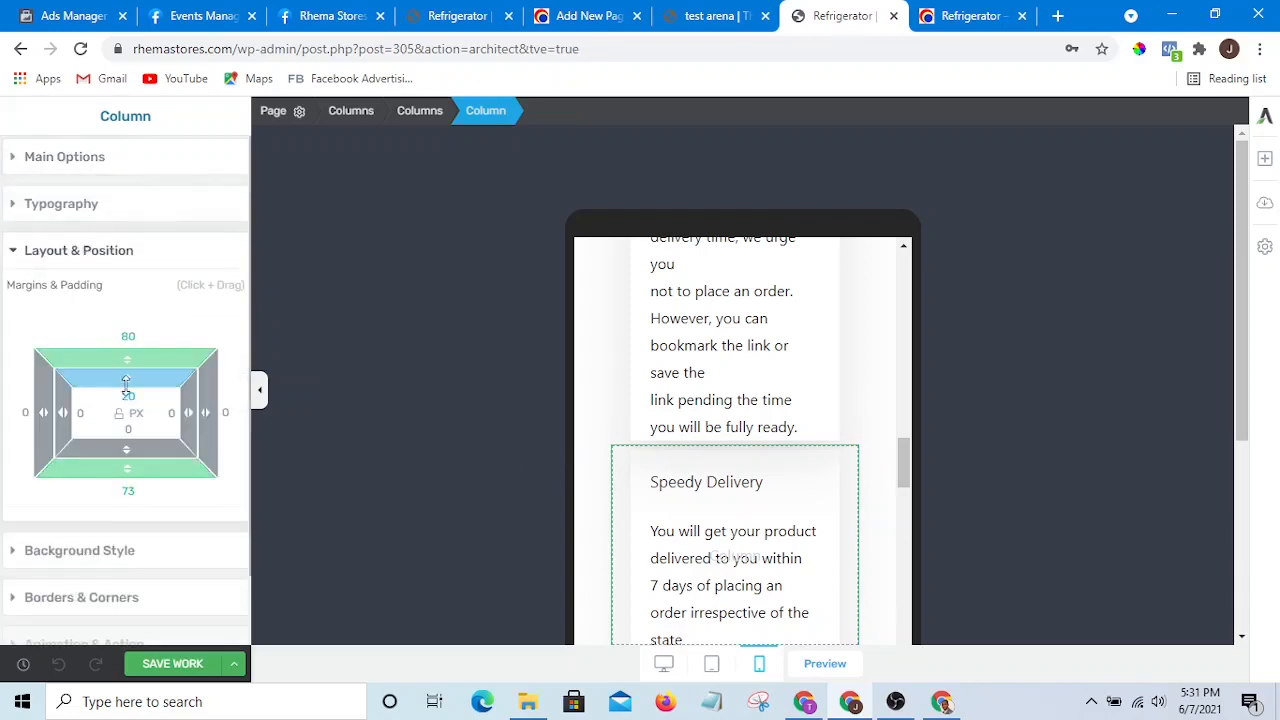
left_click_drag(125, 358, 127, 330)
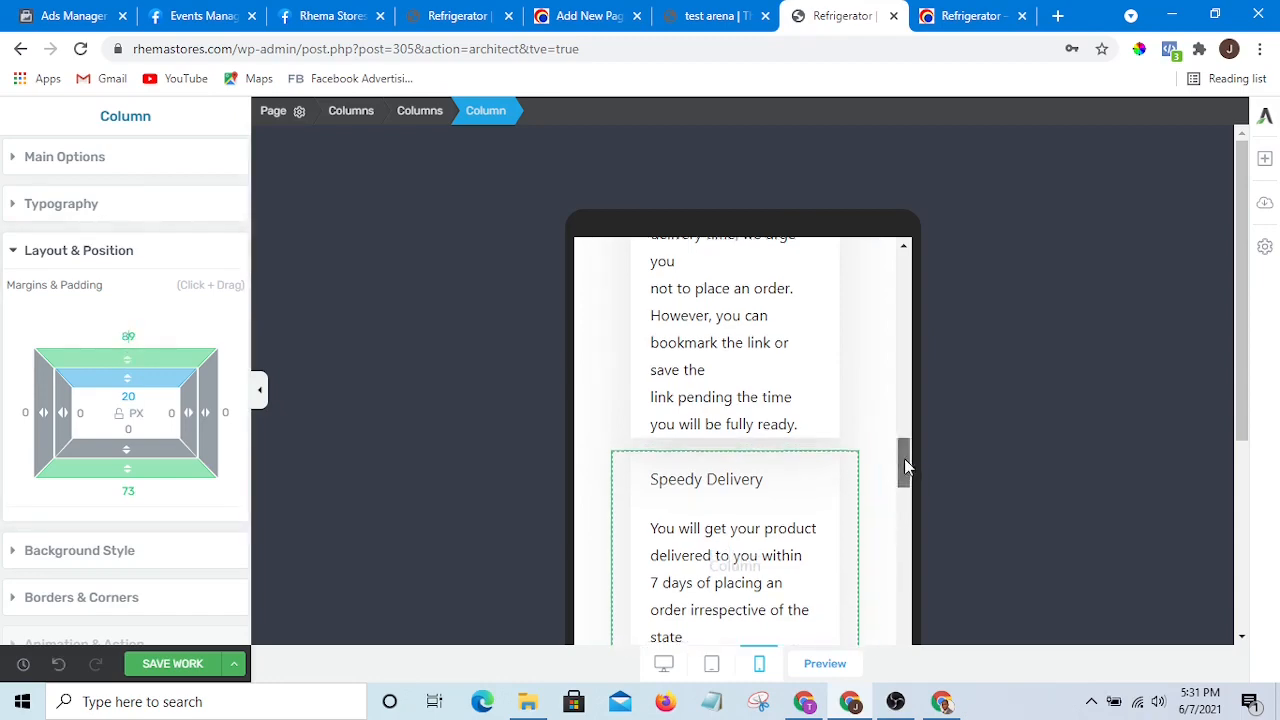
Step: Save the page with the adjusted mobile layout
left_click_drag(904, 458, 851, 269)
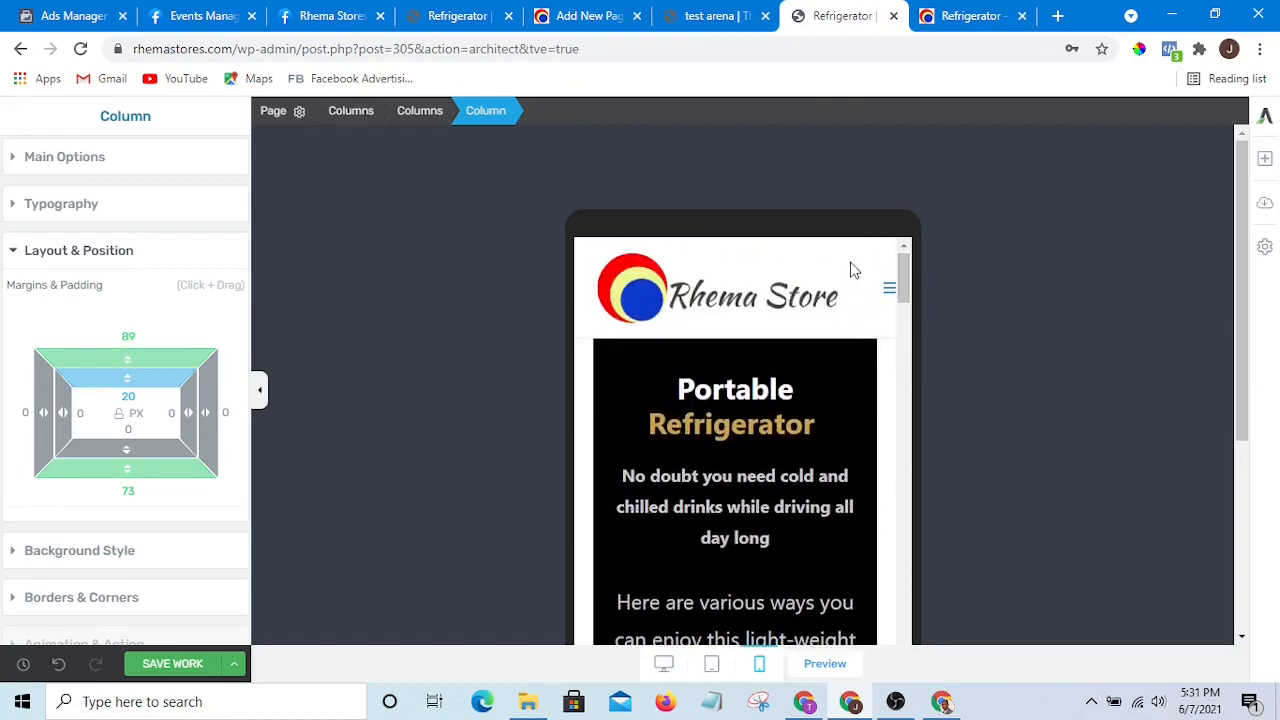
left_click(192, 655)
left_click(168, 665)
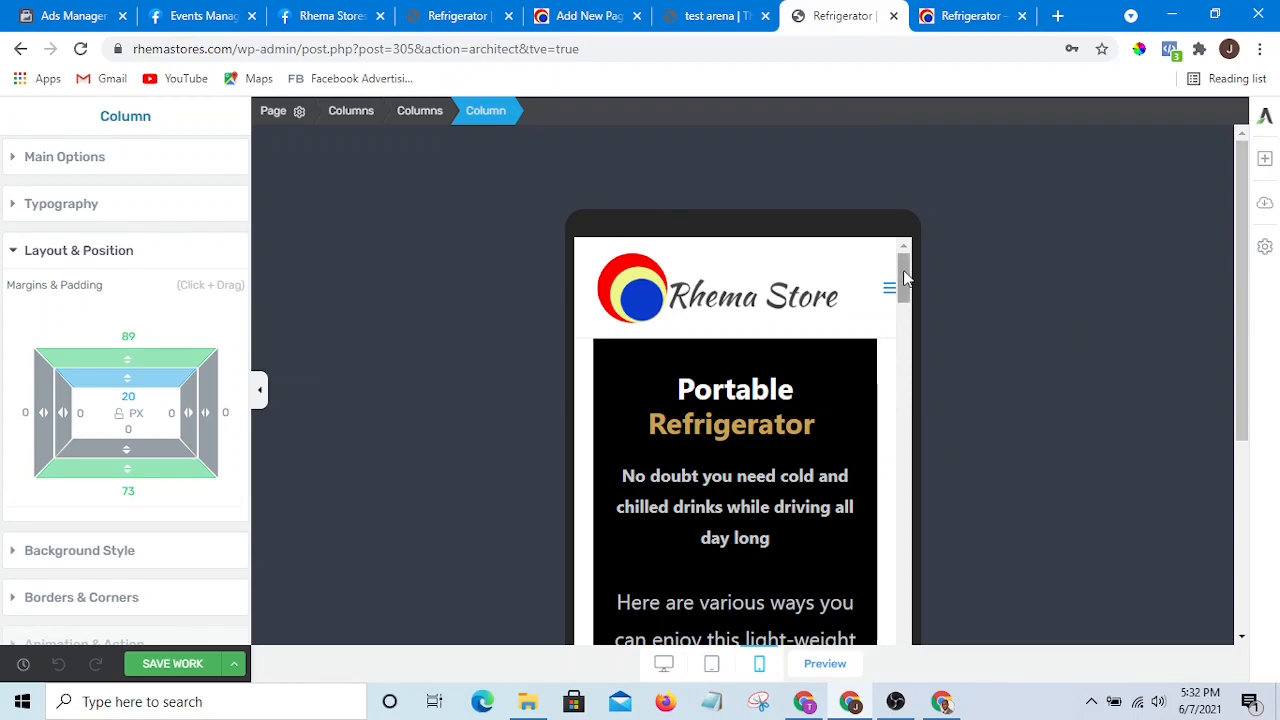
scroll(905, 278, "down", 5)
scroll(905, 278, "up", 4)
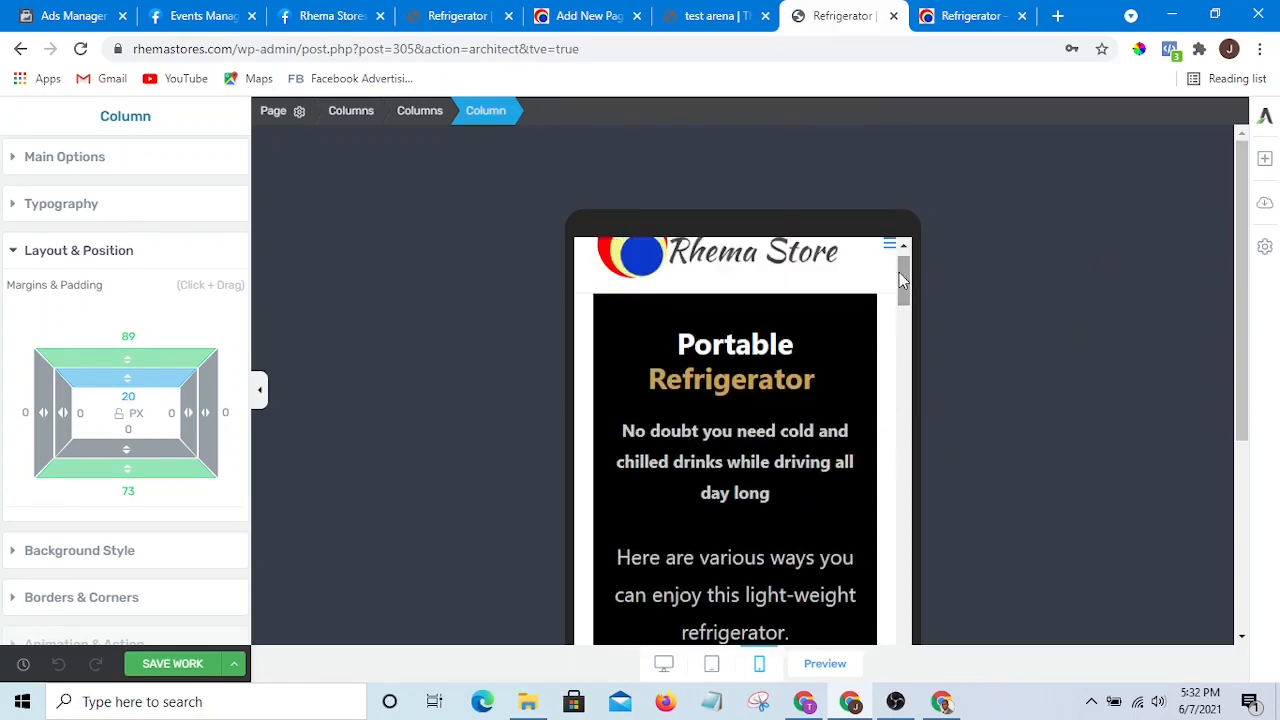
left_click_drag(905, 278, 908, 251)
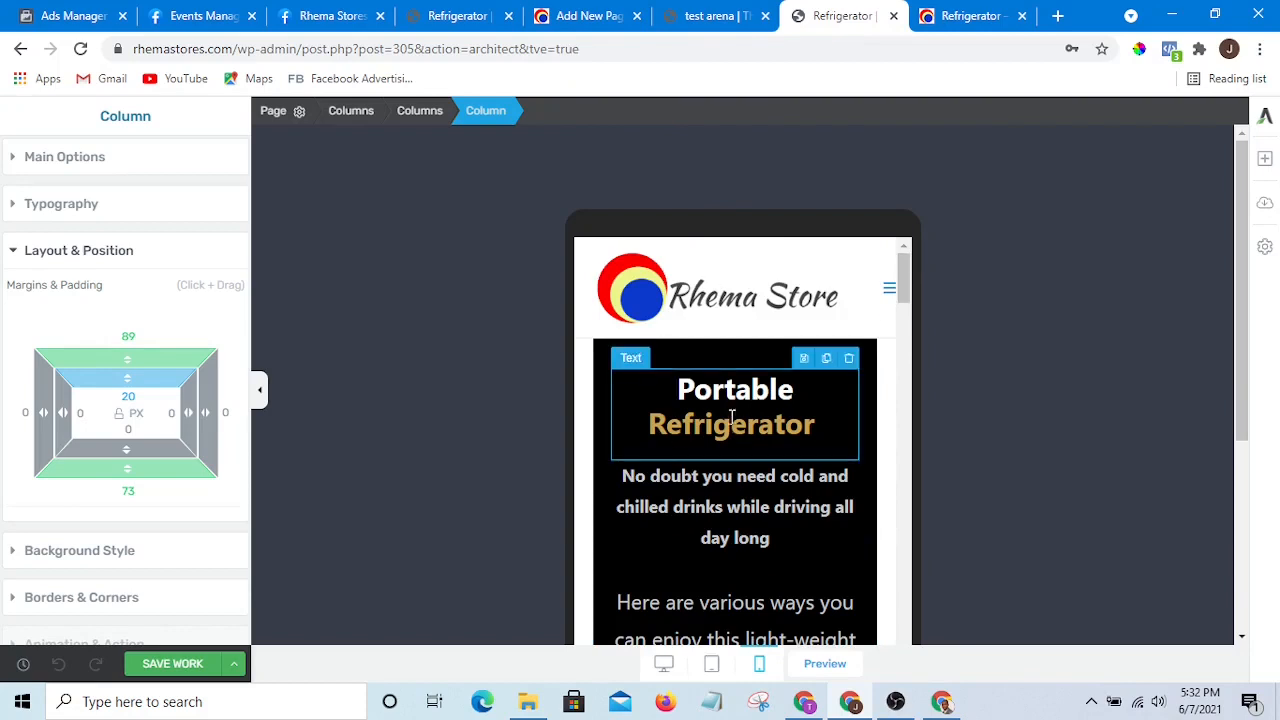